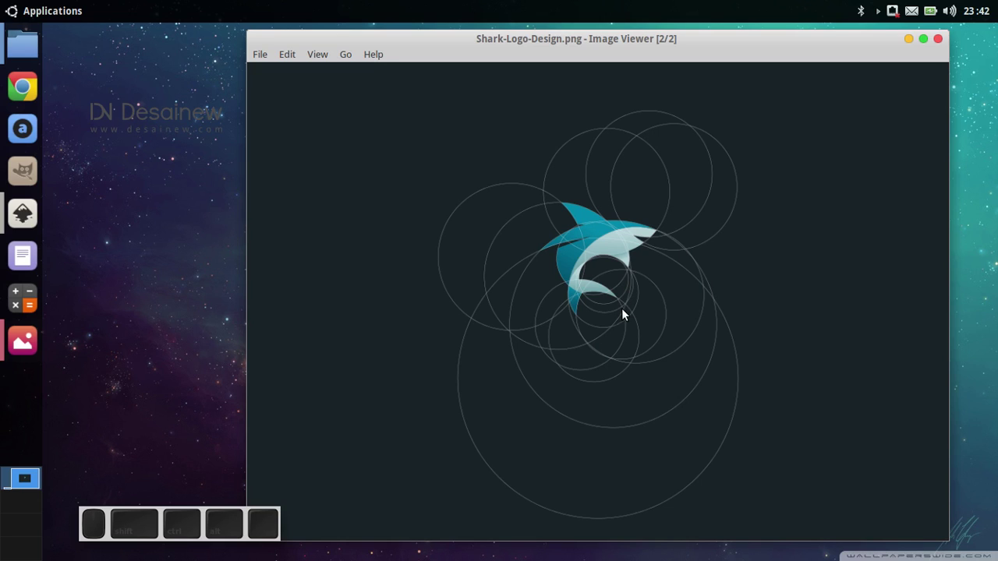
Show Logo-Sketch.png in the image viewer, then minimize it and switch to the blank Inkscape document.
{"action": "scroll", "coordinate": [605, 315], "scroll_direction": "up", "scroll_amount": 1}
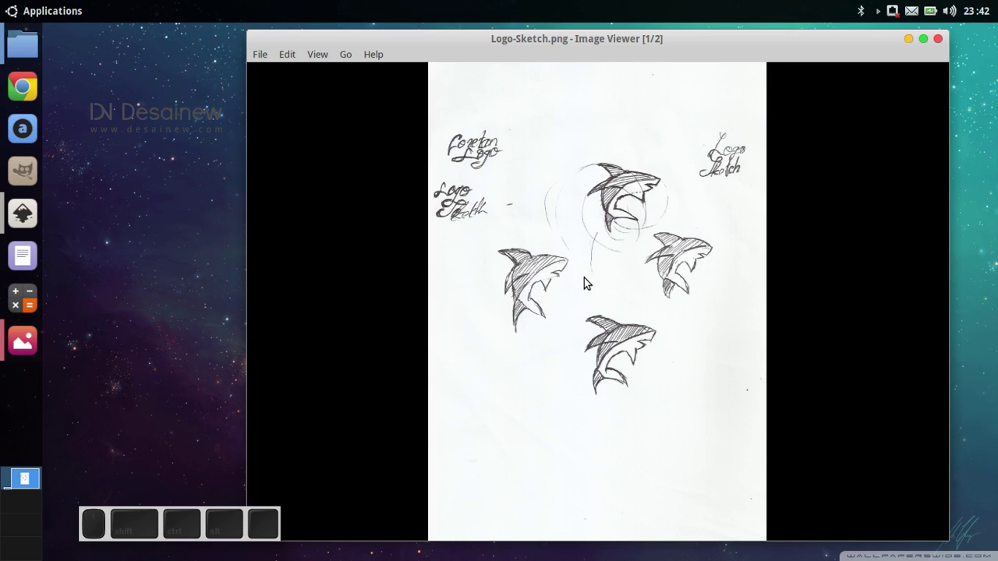
{"action": "left_click", "coordinate": [908, 40]}
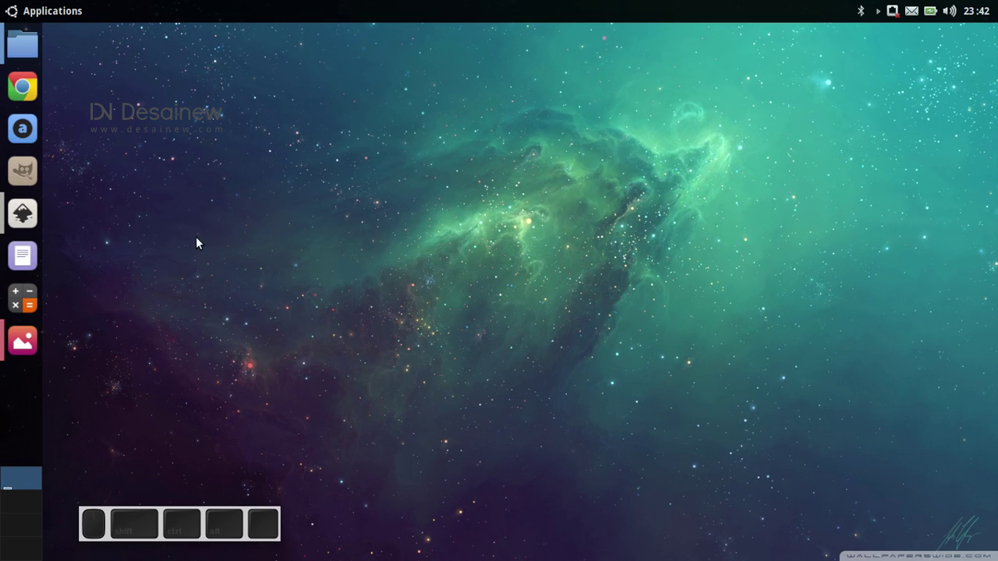
{"action": "left_click", "coordinate": [36, 217]}
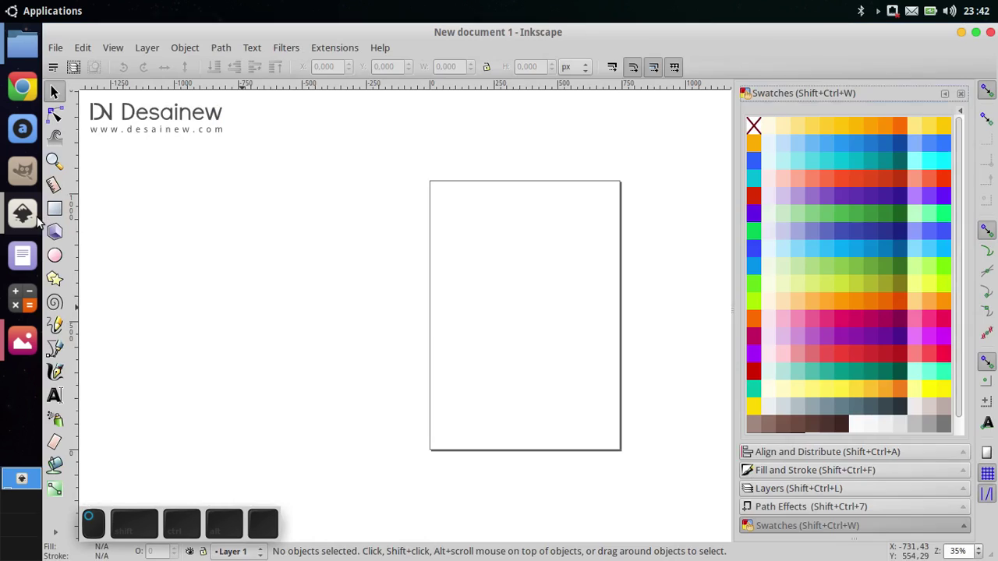
{"action": "left_click_drag", "start_coordinate": [330, 332], "coordinate": [283, 332]}
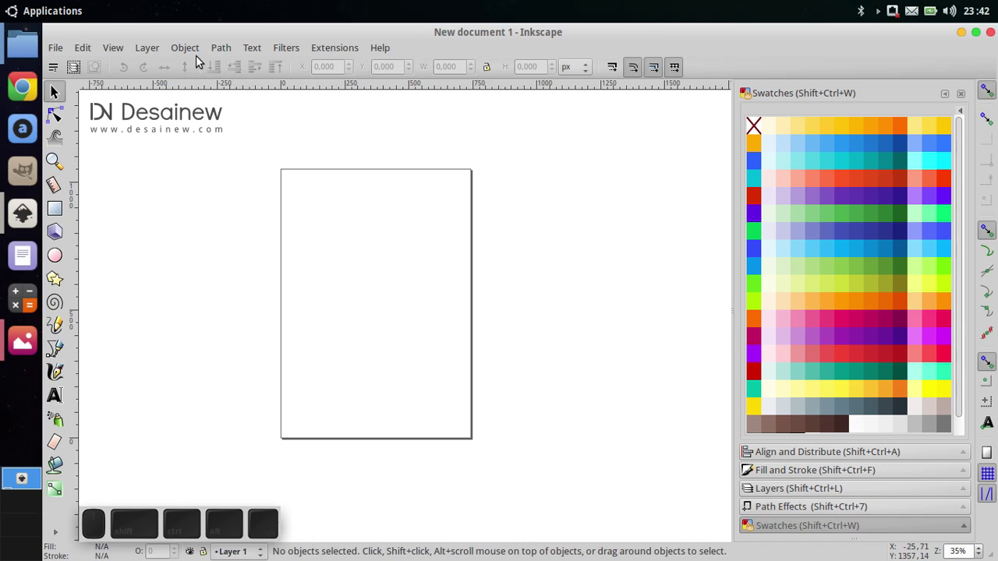
Set the document's background color to RGBA 192327ff in the document properties.
{"action": "left_click", "coordinate": [56, 48]}
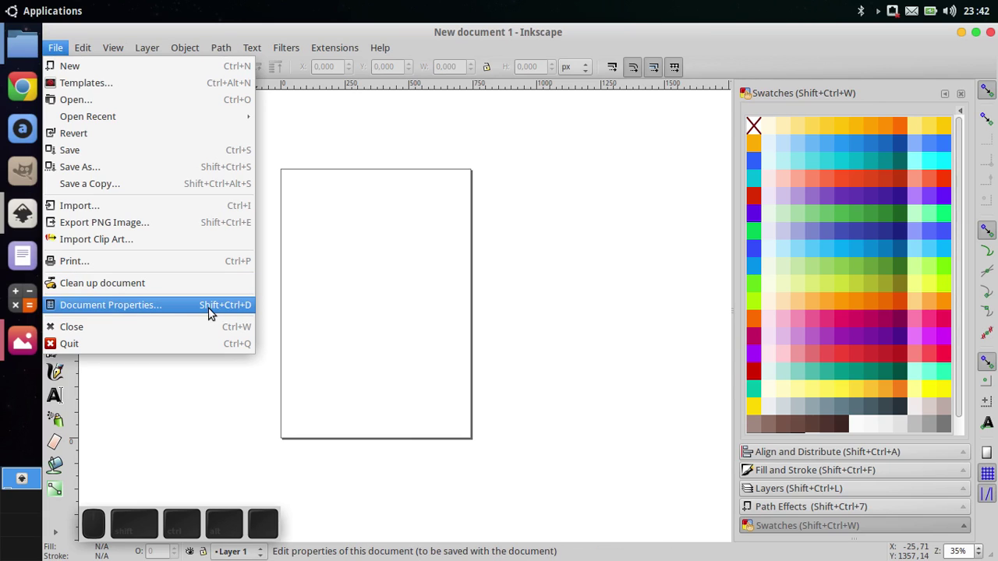
{"action": "left_click", "coordinate": [167, 307]}
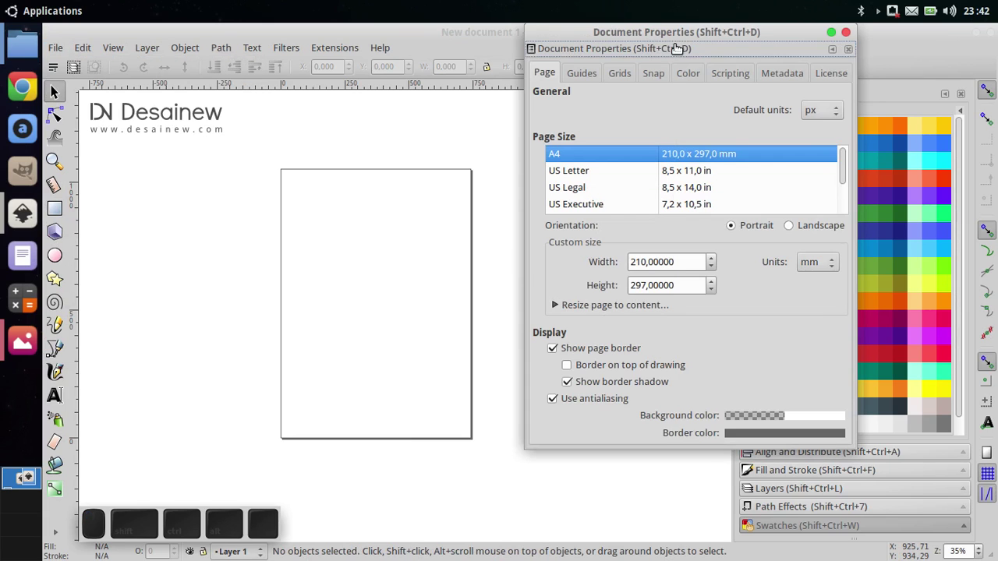
{"action": "left_click_drag", "start_coordinate": [676, 38], "coordinate": [479, 110]}
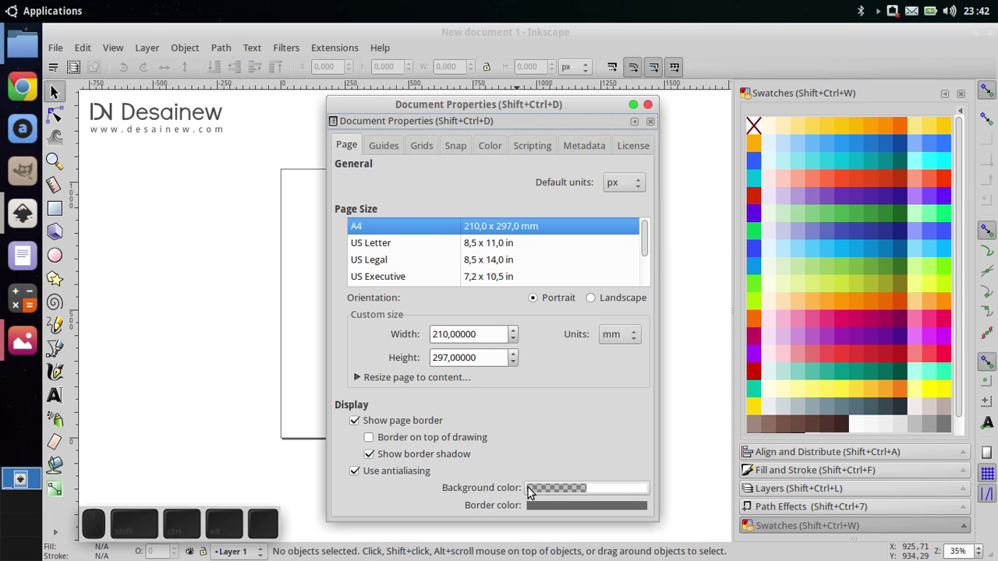
{"action": "left_click", "coordinate": [601, 489]}
{"action": "double_click", "coordinate": [586, 392]}
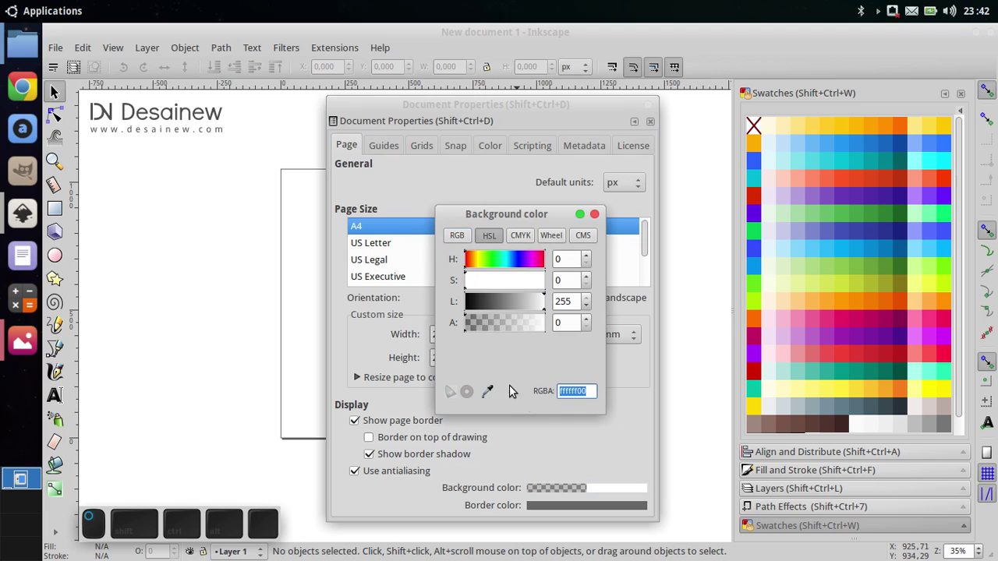
{"action": "key", "text": "BackSpace"}
{"action": "type", "text": "19"}
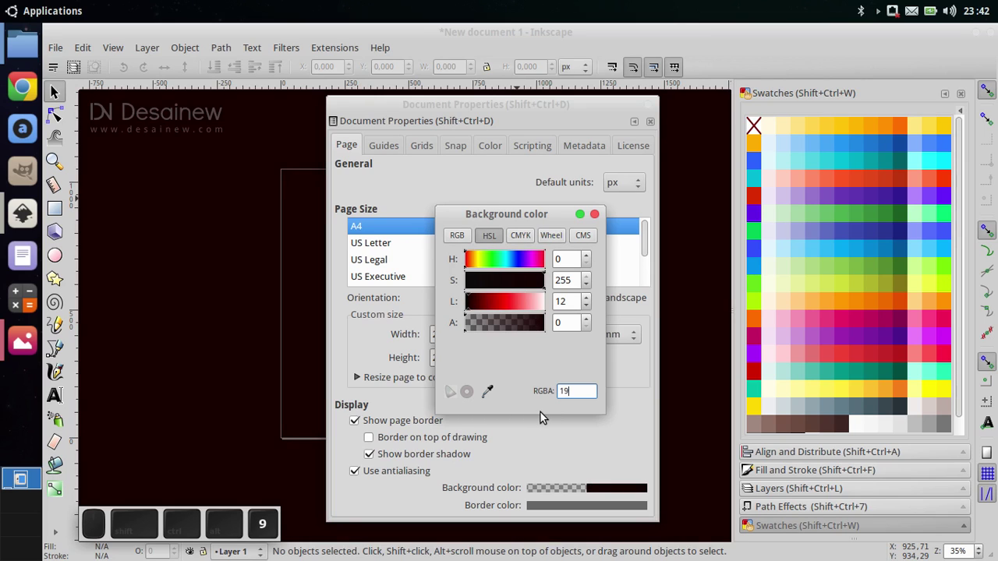
{"action": "type", "text": "2327f"}
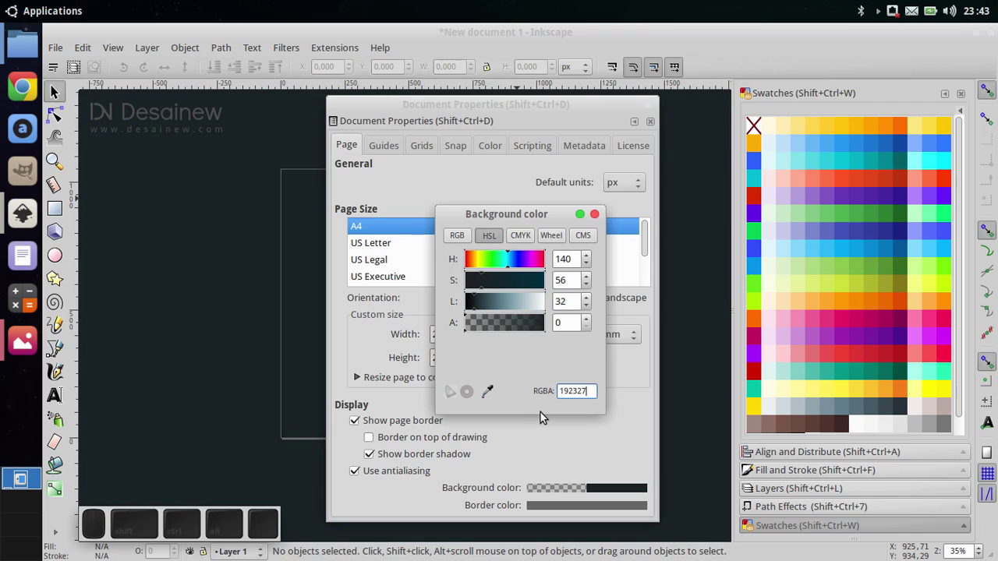
{"action": "type", "text": "f"}
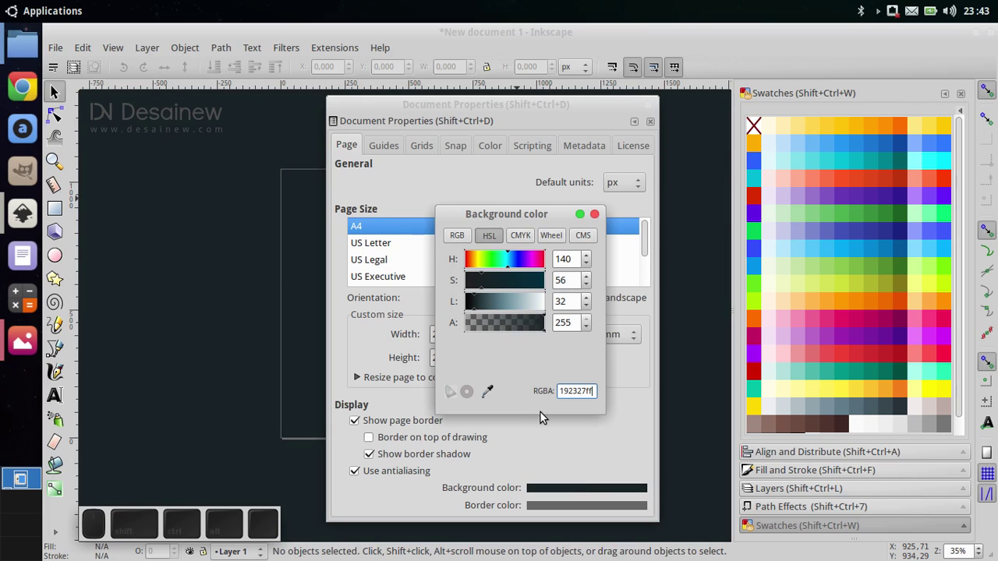
{"action": "left_click", "coordinate": [596, 214]}
Turn off the page border display and close the document properties.
{"action": "left_click_drag", "start_coordinate": [478, 105], "coordinate": [541, 94]}
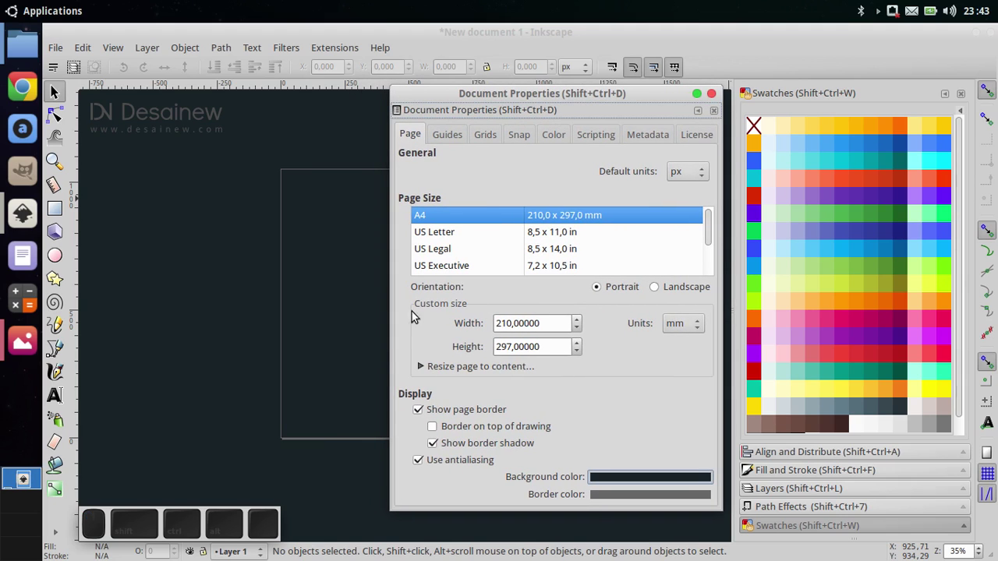
{"action": "left_click", "coordinate": [419, 411]}
{"action": "left_click_drag", "start_coordinate": [646, 95], "coordinate": [630, 117]}
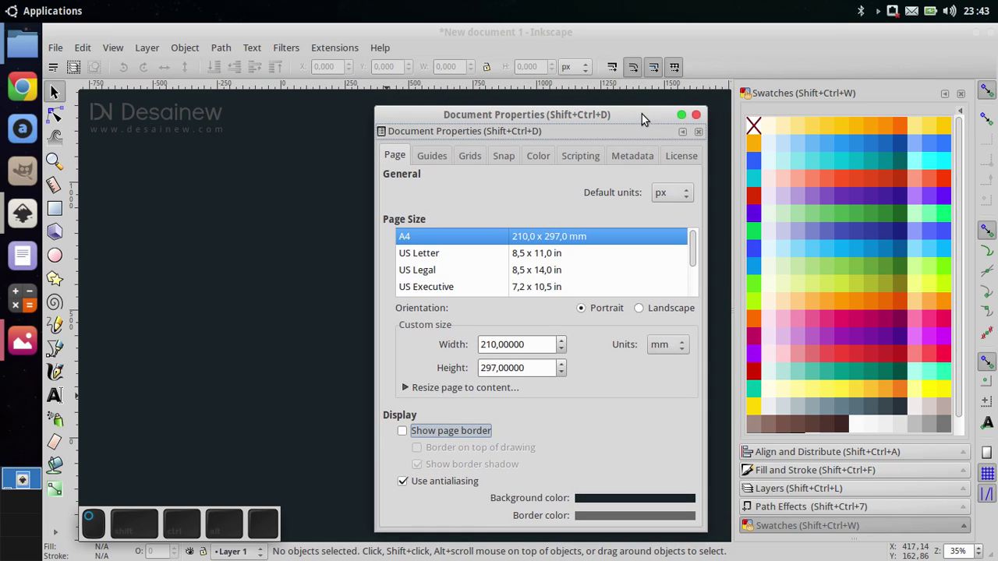
{"action": "left_click", "coordinate": [696, 116]}
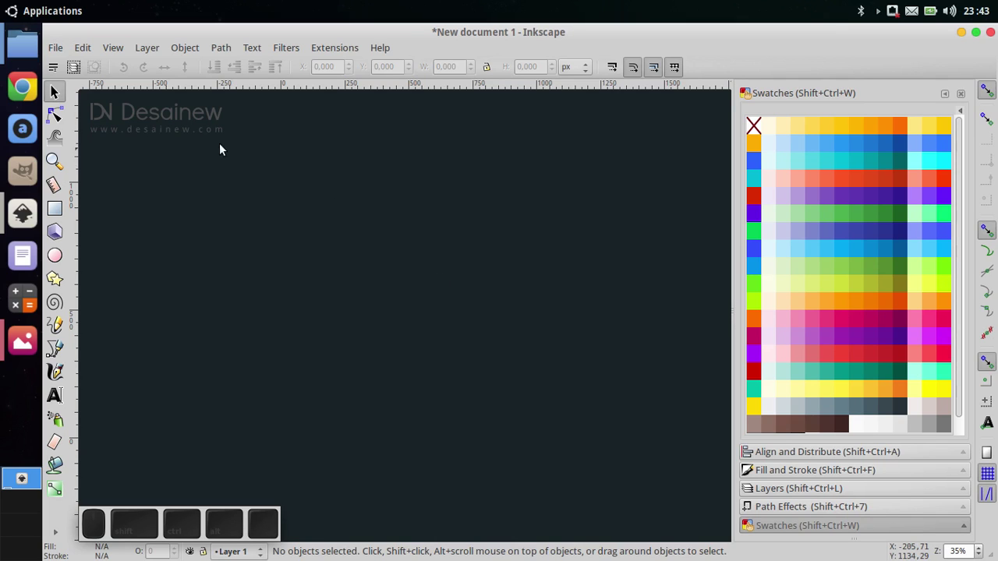
Import Logo-Sketch.png into the drawing as an embedded image.
{"action": "left_click", "coordinate": [55, 48]}
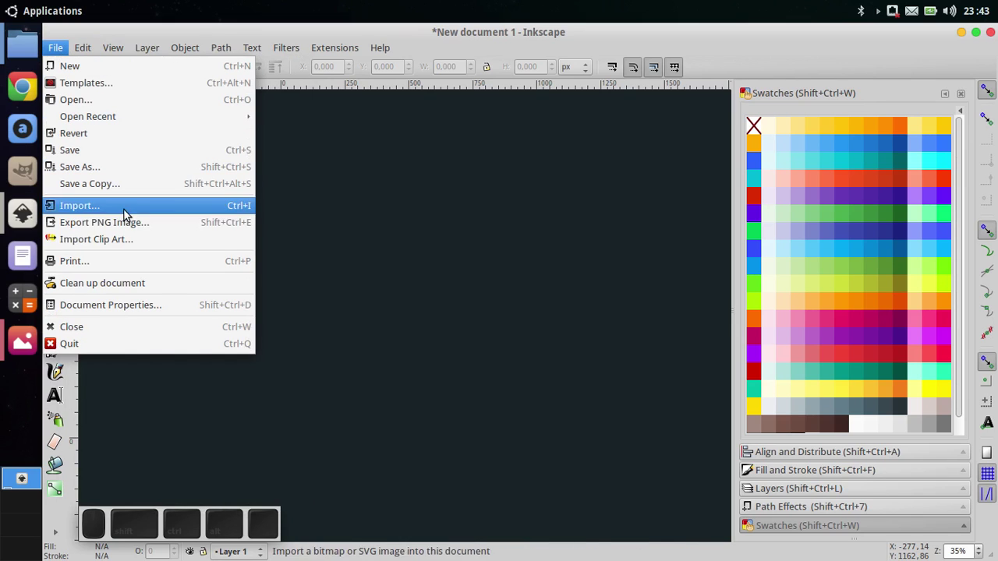
{"action": "left_click", "coordinate": [164, 206]}
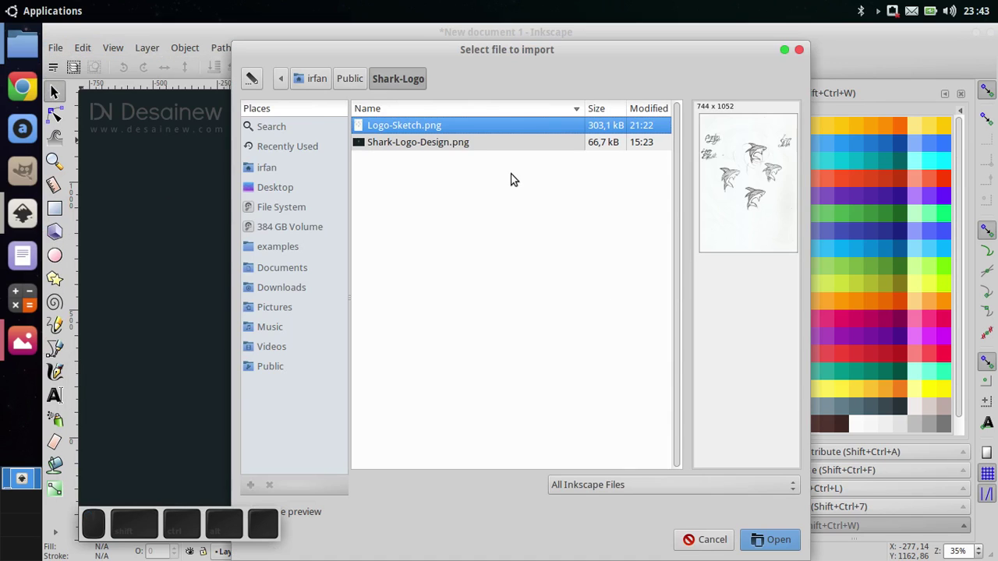
{"action": "left_click", "coordinate": [434, 141]}
{"action": "left_click", "coordinate": [441, 129]}
{"action": "left_click", "coordinate": [778, 543]}
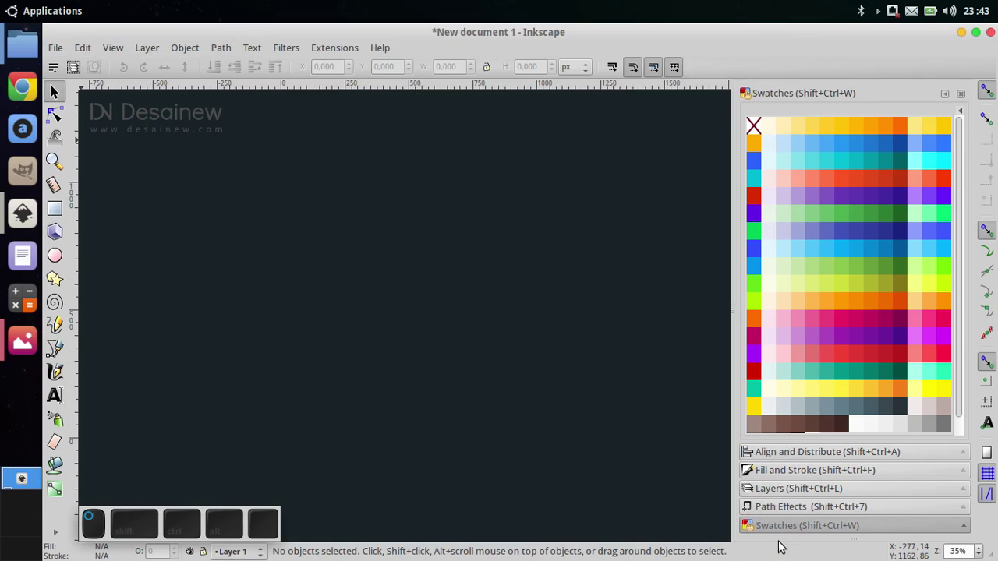
{"action": "left_click", "coordinate": [616, 392]}
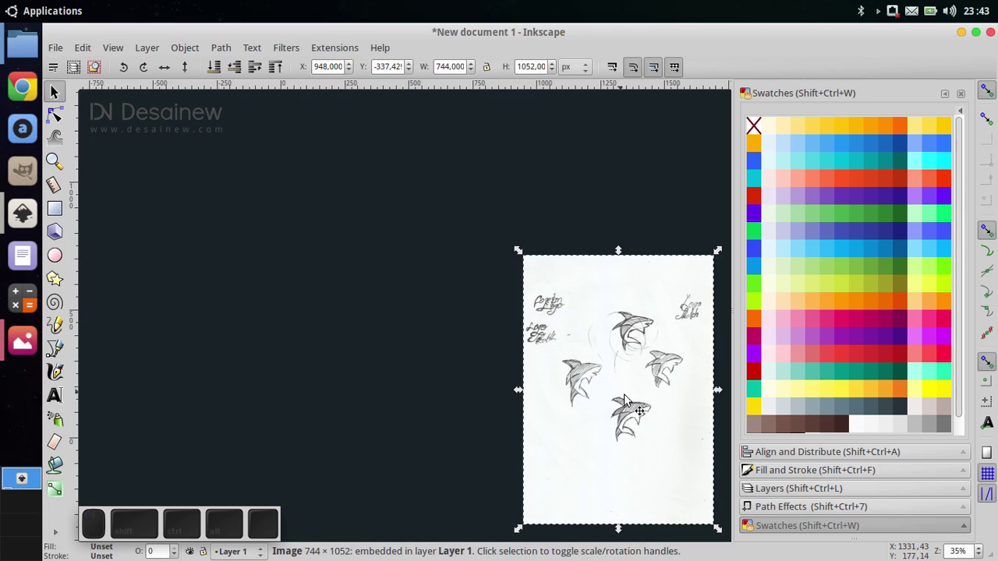
Move the imported sketch to the middle of the canvas, at about X 159, Y -43 px, and deselect it.
{"action": "left_click_drag", "start_coordinate": [615, 392], "coordinate": [392, 302]}
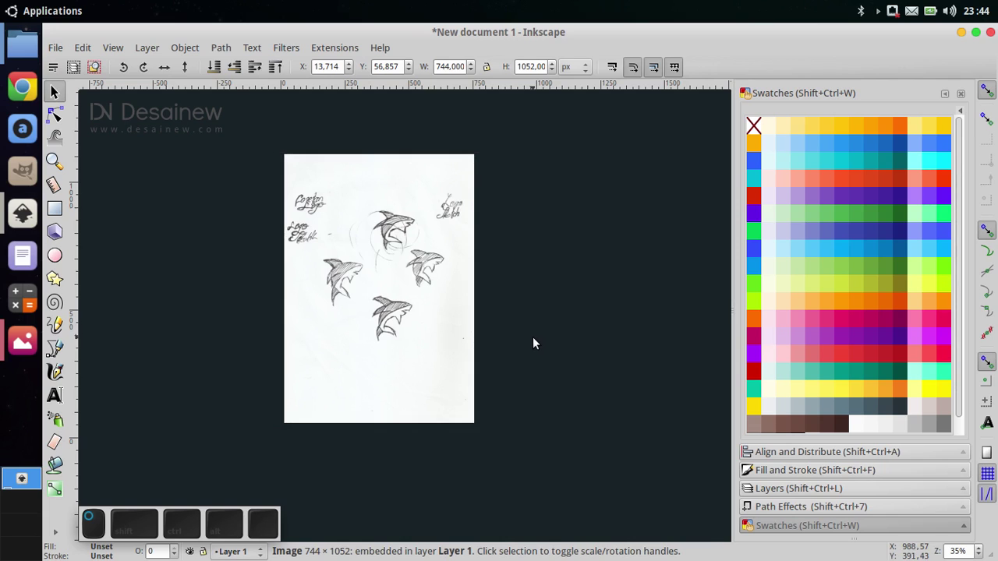
{"action": "left_click_drag", "start_coordinate": [385, 282], "coordinate": [425, 304]}
{"action": "left_click", "coordinate": [623, 305]}
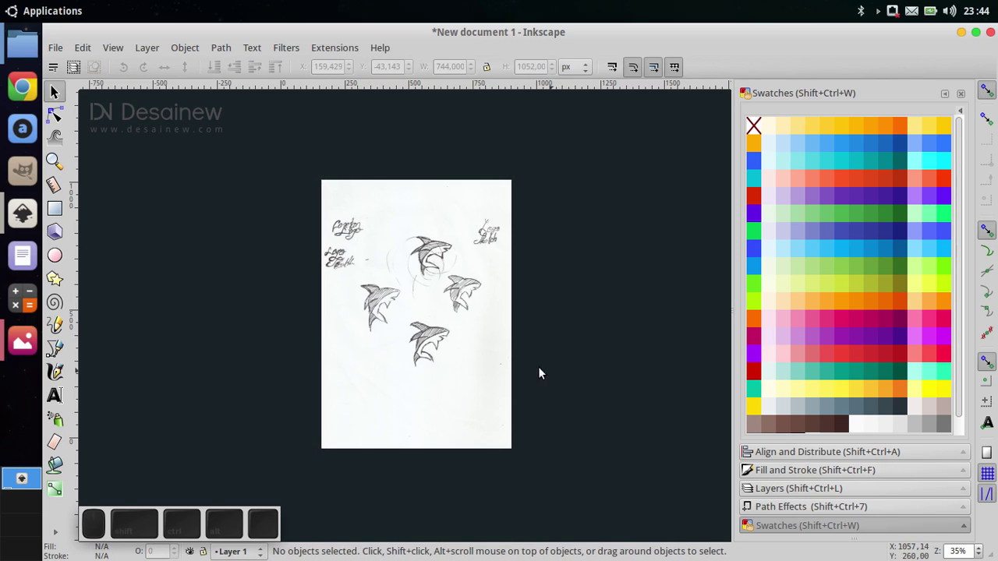
{"action": "left_click", "coordinate": [422, 288]}
{"action": "left_click", "coordinate": [557, 282]}
Display the layers list and rename Layer 1 as Sketch.
{"action": "left_click", "coordinate": [148, 48]}
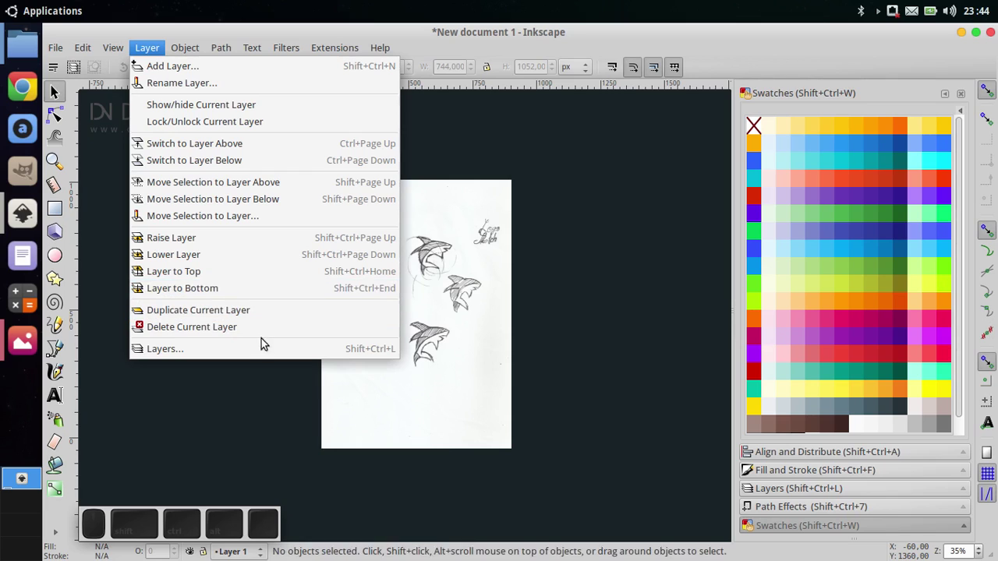
{"action": "left_click", "coordinate": [329, 350]}
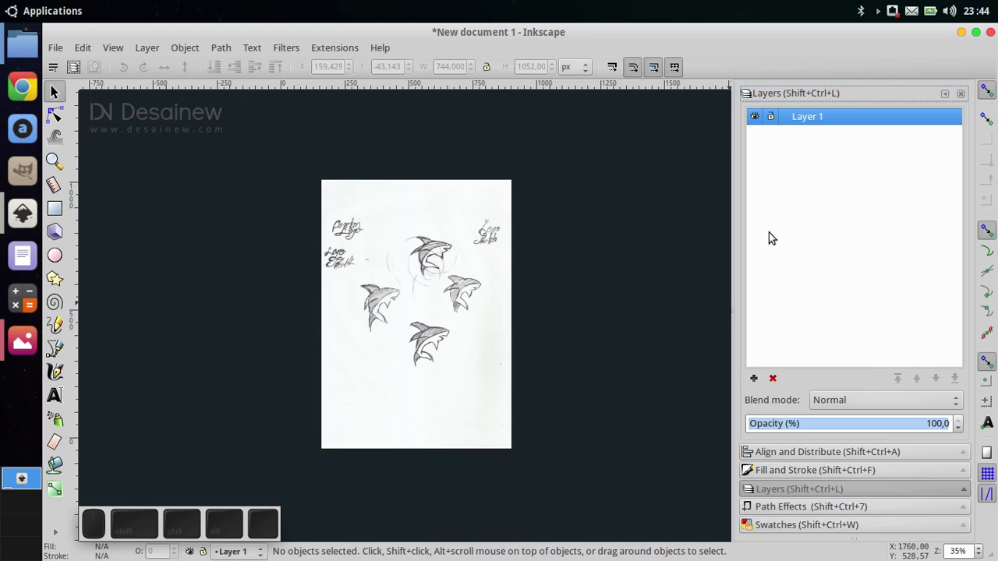
{"action": "double_click", "coordinate": [829, 117]}
{"action": "type", "text": "Sketch"}
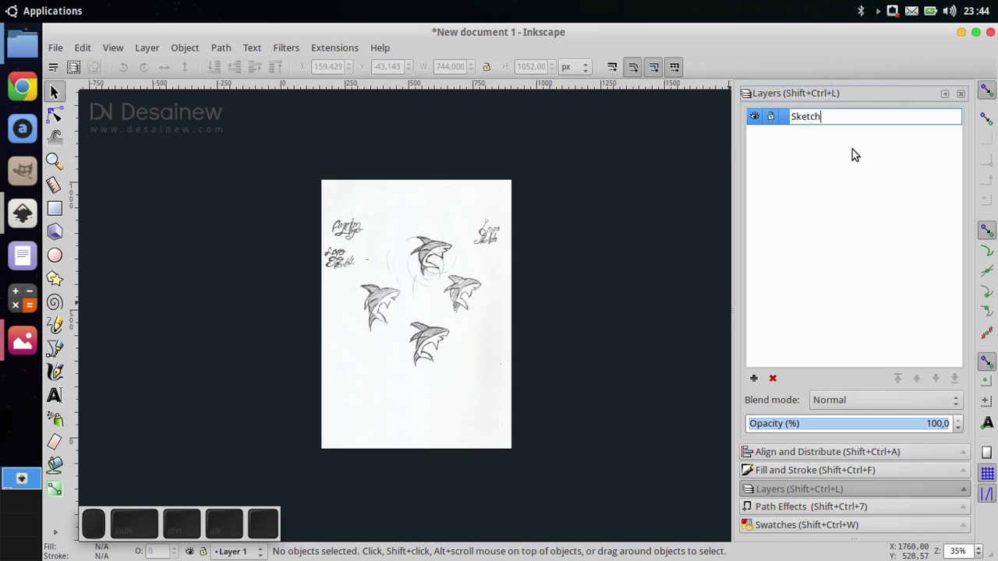
{"action": "key", "text": "Return"}
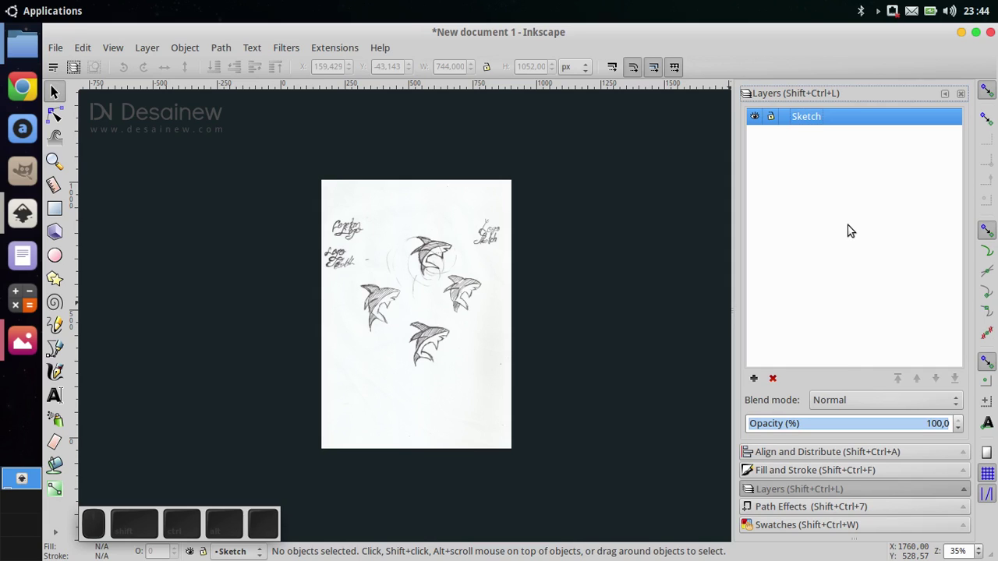
Add a layer named Logo-Design above the Sketch layer.
{"action": "left_click", "coordinate": [755, 378]}
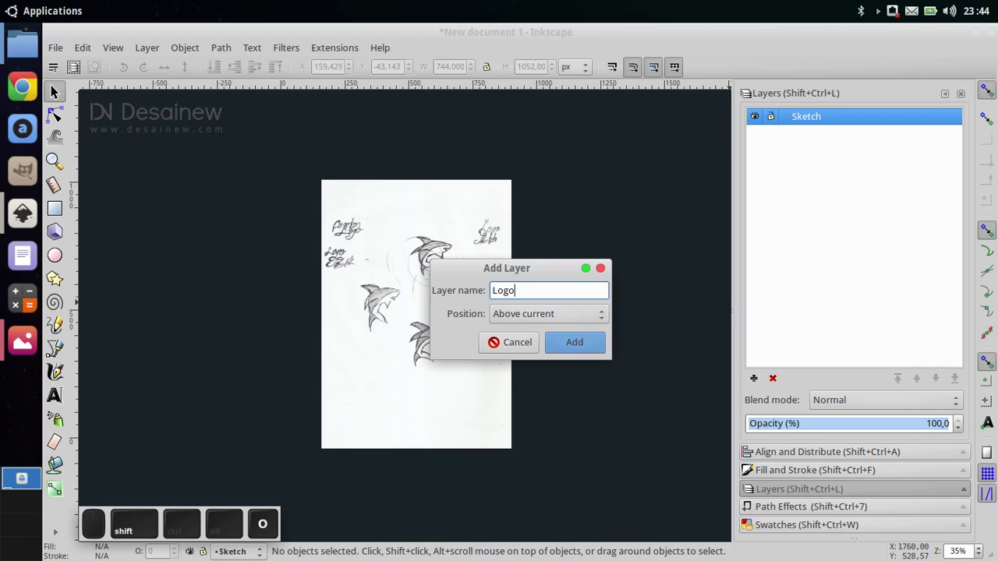
{"action": "type", "text": "-Design"}
{"action": "left_click", "coordinate": [574, 343]}
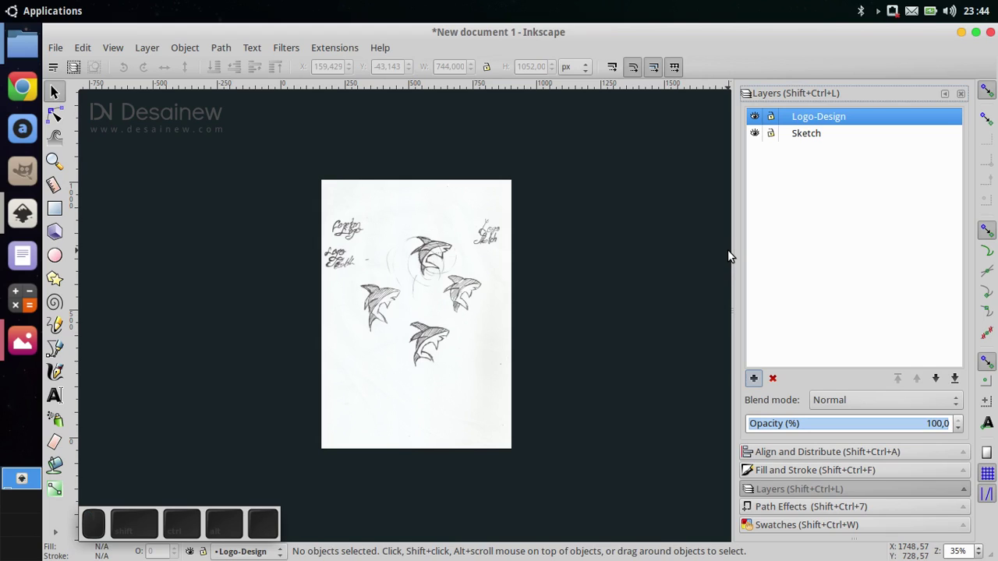
Lock the Sketch layer and set its opacity to 10%.
{"action": "left_click", "coordinate": [807, 137]}
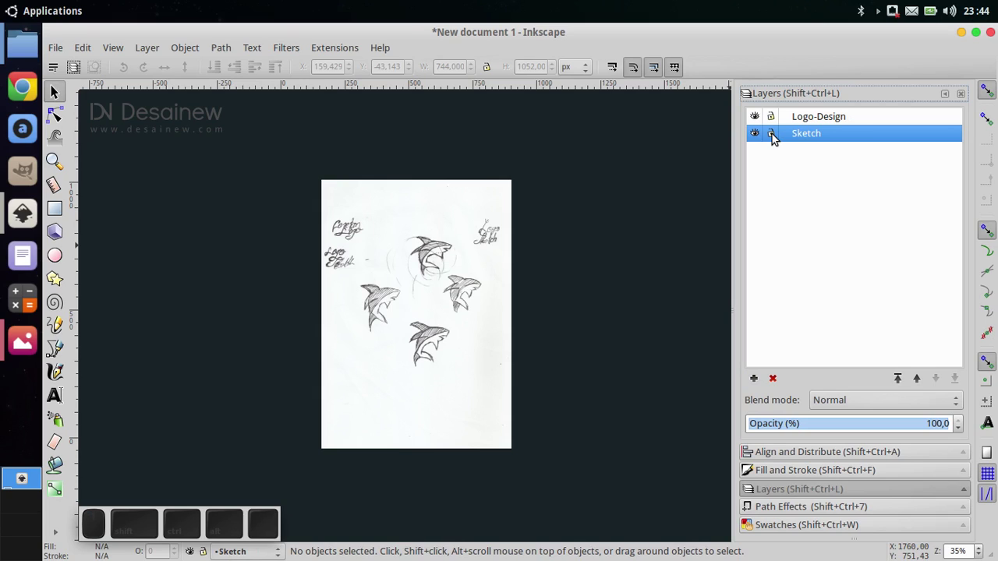
{"action": "left_click", "coordinate": [771, 134]}
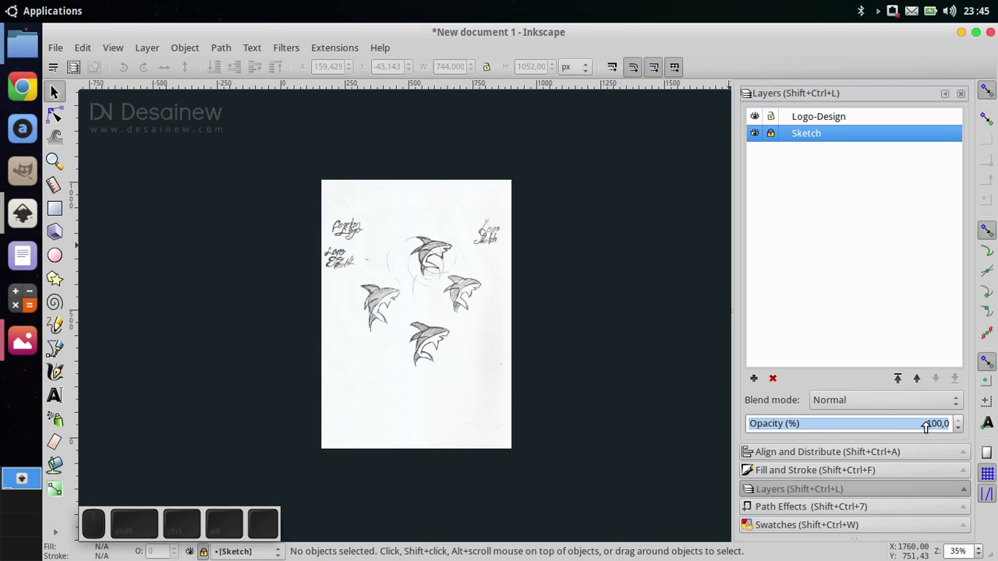
{"action": "left_click_drag", "start_coordinate": [917, 426], "coordinate": [861, 427]}
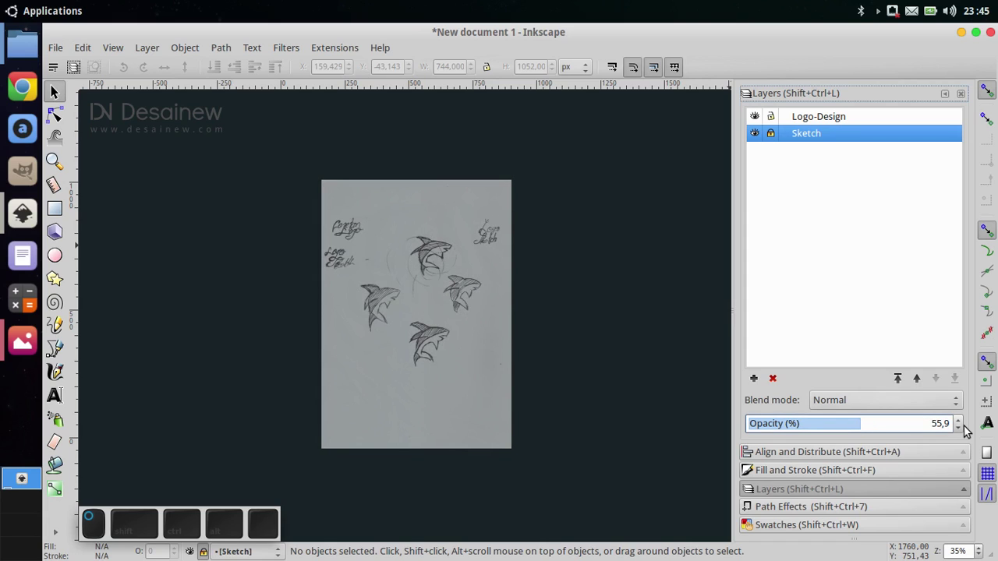
{"action": "key", "text": "ctrl+a"}
{"action": "type", "text": "10"}
{"action": "key", "text": "Return"}
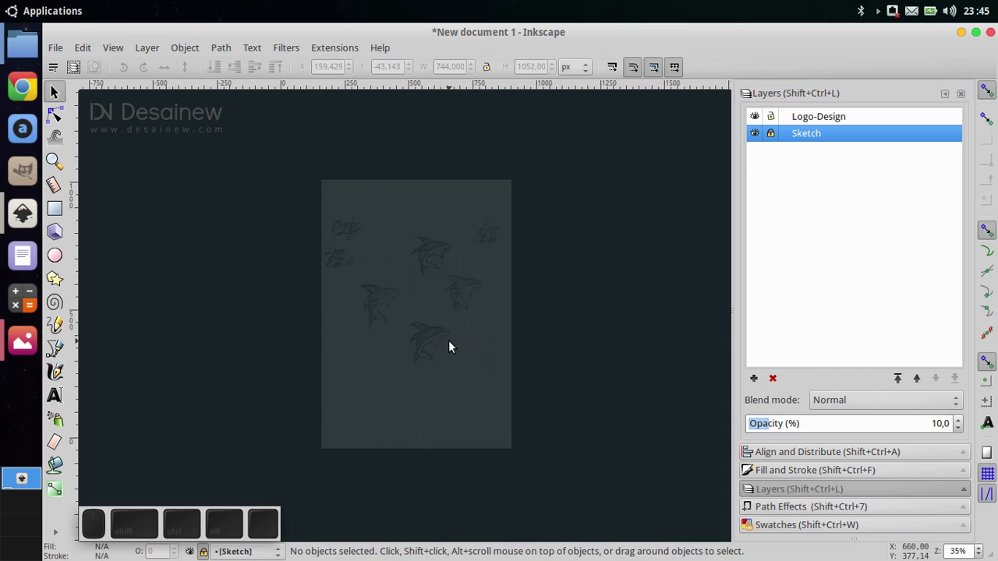
{"action": "left_click_drag", "start_coordinate": [448, 340], "coordinate": [466, 328]}
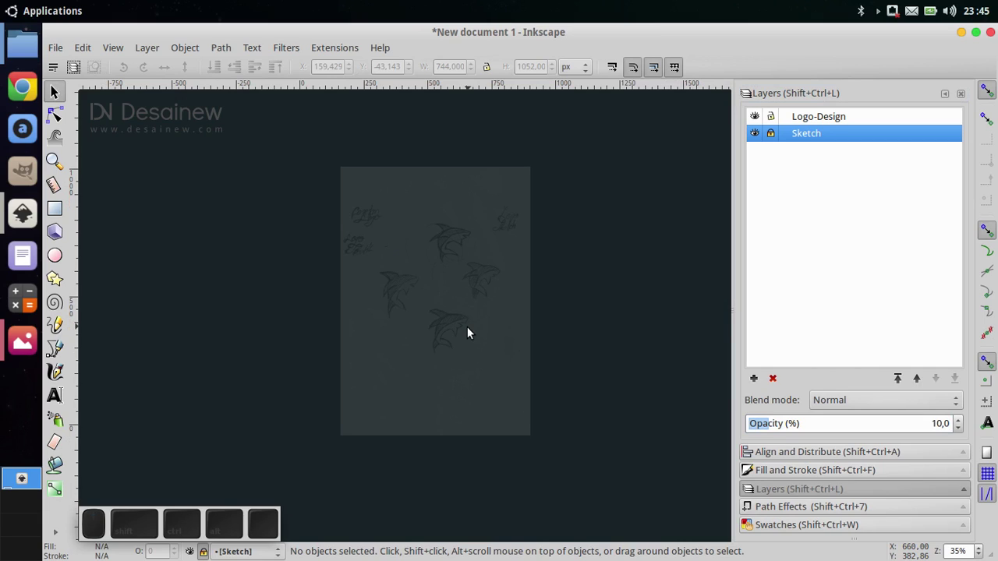
{"action": "left_click_drag", "start_coordinate": [461, 309], "coordinate": [438, 316]}
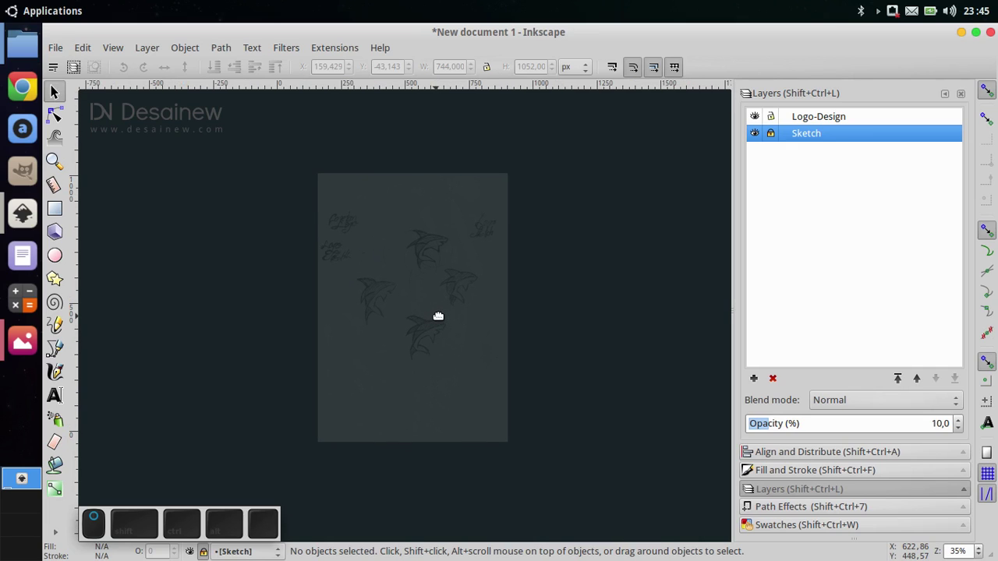
{"action": "left_click_drag", "start_coordinate": [438, 317], "coordinate": [394, 330]}
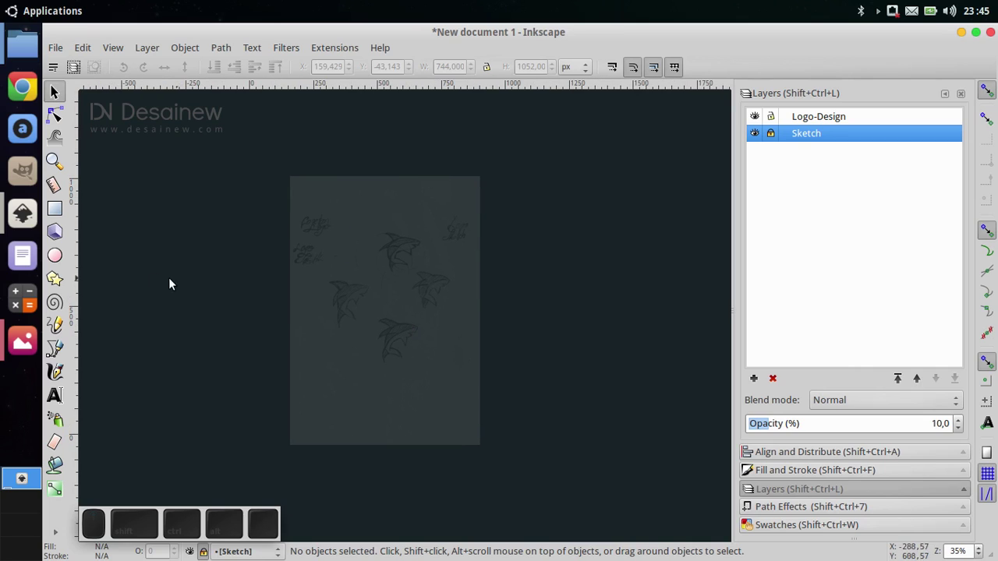
Draw a circle about 878 px in diameter beside the sketch, on the Logo-Design layer.
{"action": "left_click", "coordinate": [56, 256]}
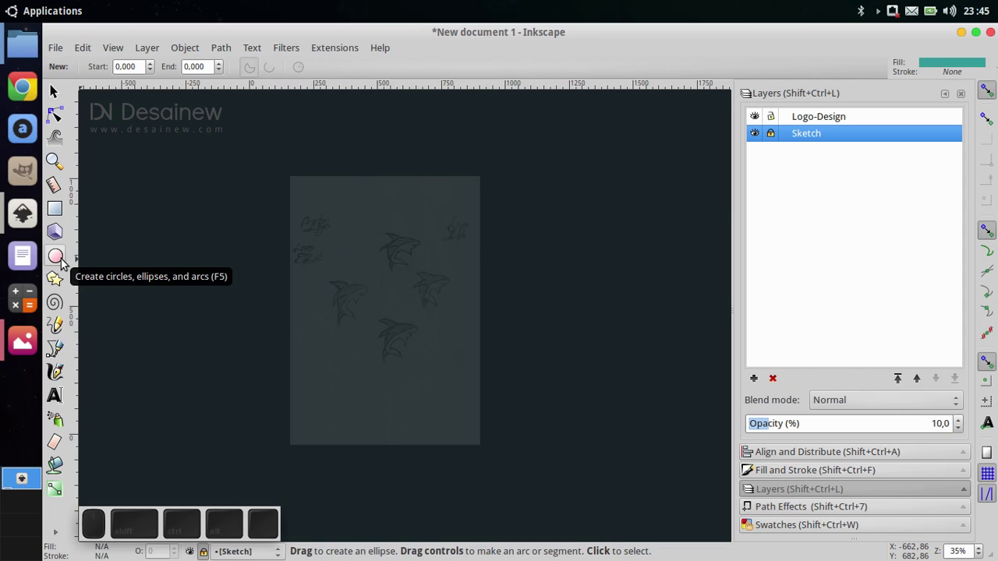
{"action": "left_click_drag", "start_coordinate": [322, 322], "coordinate": [264, 306]}
{"action": "left_click_drag", "start_coordinate": [418, 314], "coordinate": [369, 325]}
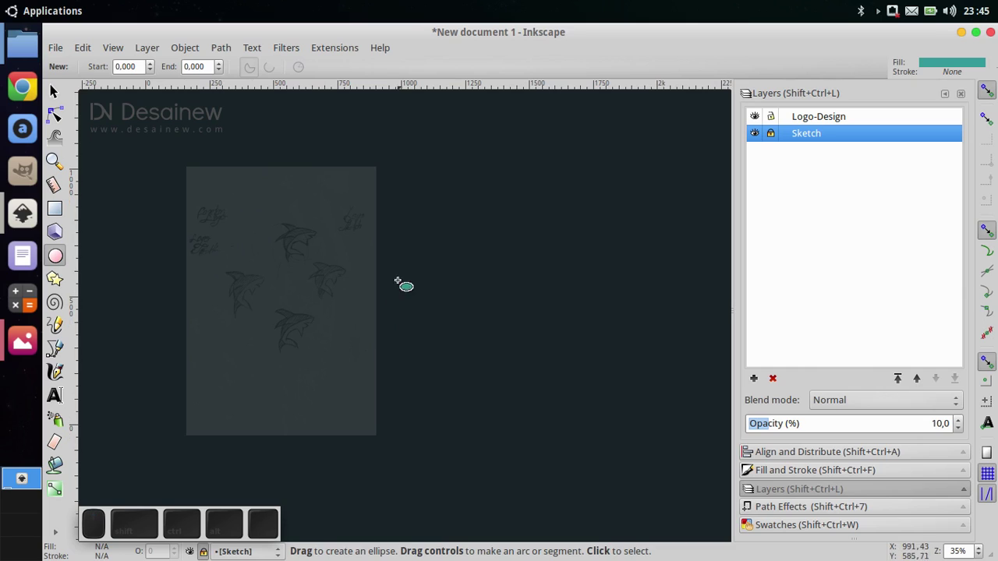
{"action": "key", "text": "ctrl"}
{"action": "left_click_drag", "start_coordinate": [396, 237], "coordinate": [478, 314]}
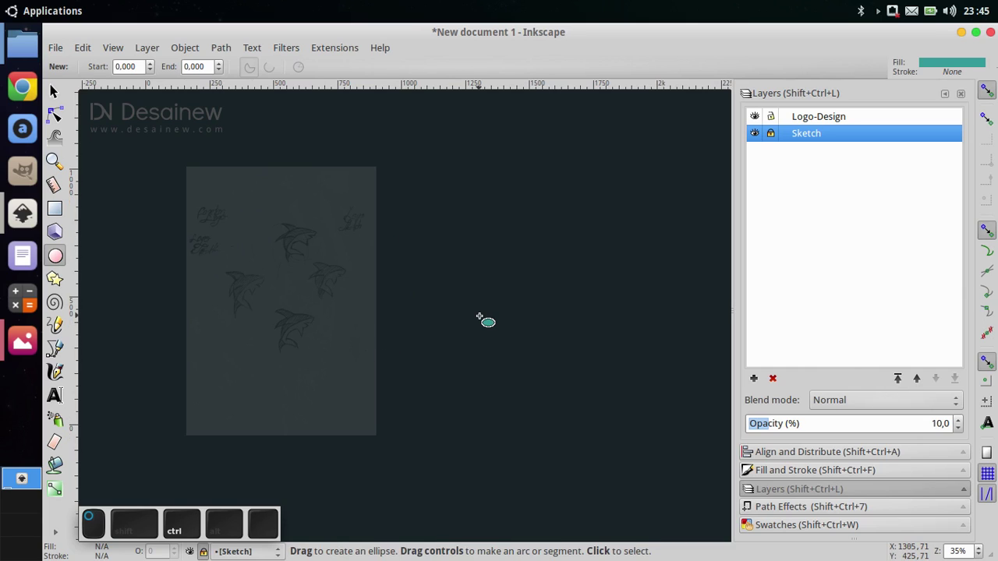
{"action": "mouse_move", "coordinate": [406, 260]}
{"action": "left_mouse_down"}
{"action": "mouse_move", "coordinate": [506, 338]}
{"action": "mouse_move", "coordinate": [427, 260]}
{"action": "mouse_move", "coordinate": [445, 283]}
{"action": "left_mouse_up"}
{"action": "left_click", "coordinate": [824, 118]}
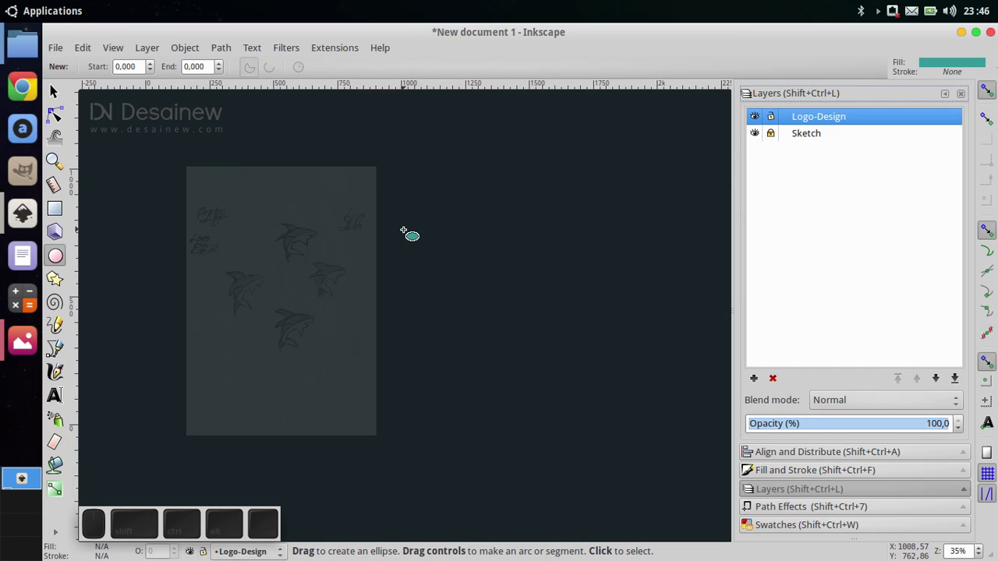
{"action": "left_click_drag", "start_coordinate": [403, 227], "coordinate": [628, 454]}
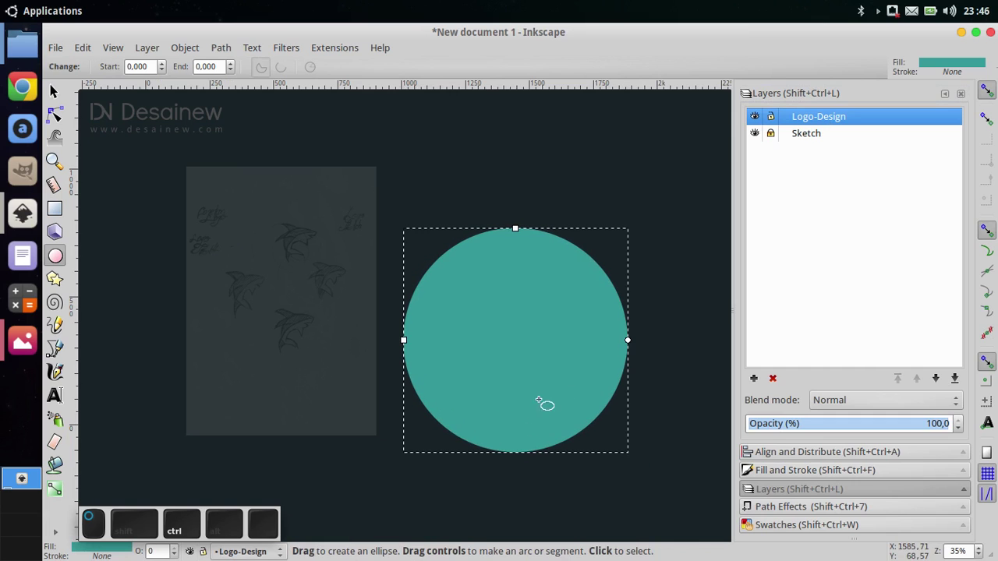
Remove the circle's fill and give it a flat white stroke.
{"action": "left_click", "coordinate": [771, 471]}
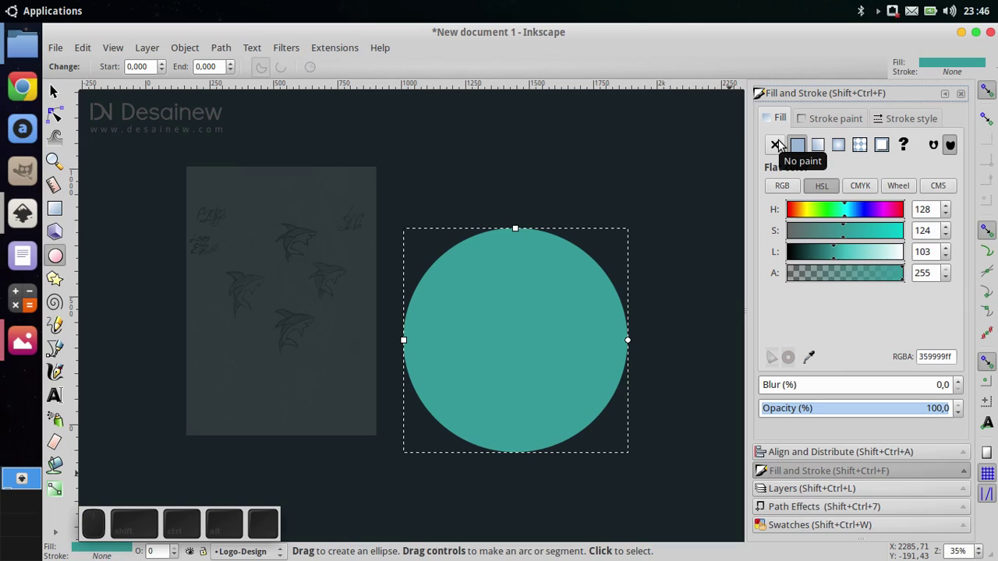
{"action": "left_click", "coordinate": [774, 145]}
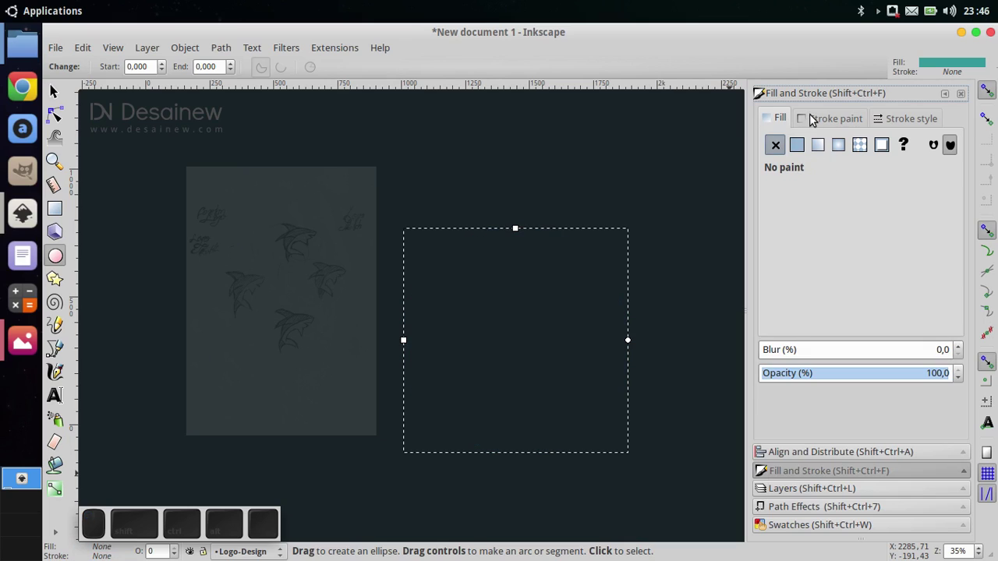
{"action": "left_click", "coordinate": [814, 118]}
{"action": "left_click", "coordinate": [796, 144]}
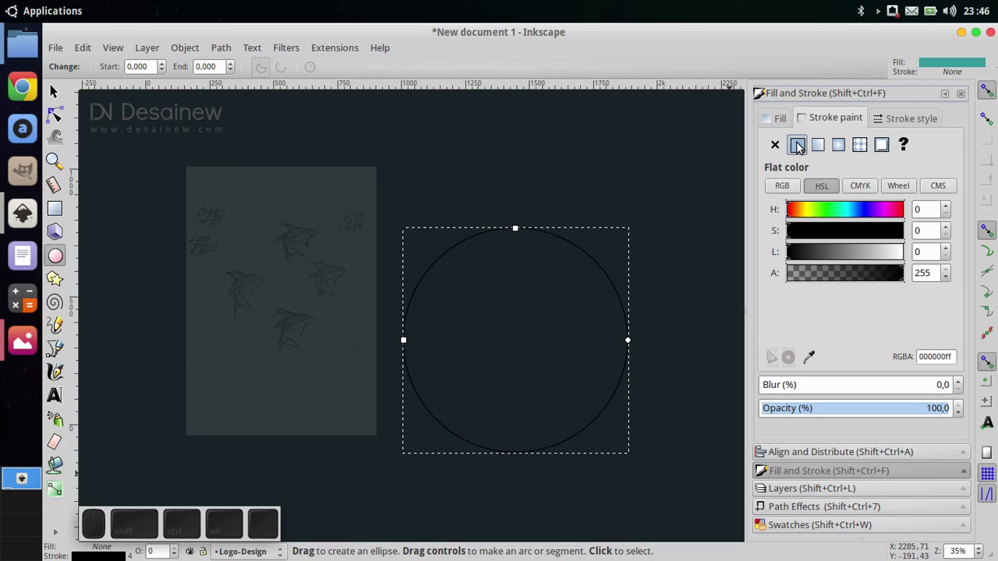
{"action": "left_click_drag", "start_coordinate": [793, 255], "coordinate": [913, 261]}
Set the circle's stroke width to 0.8 px.
{"action": "left_click", "coordinate": [908, 118]}
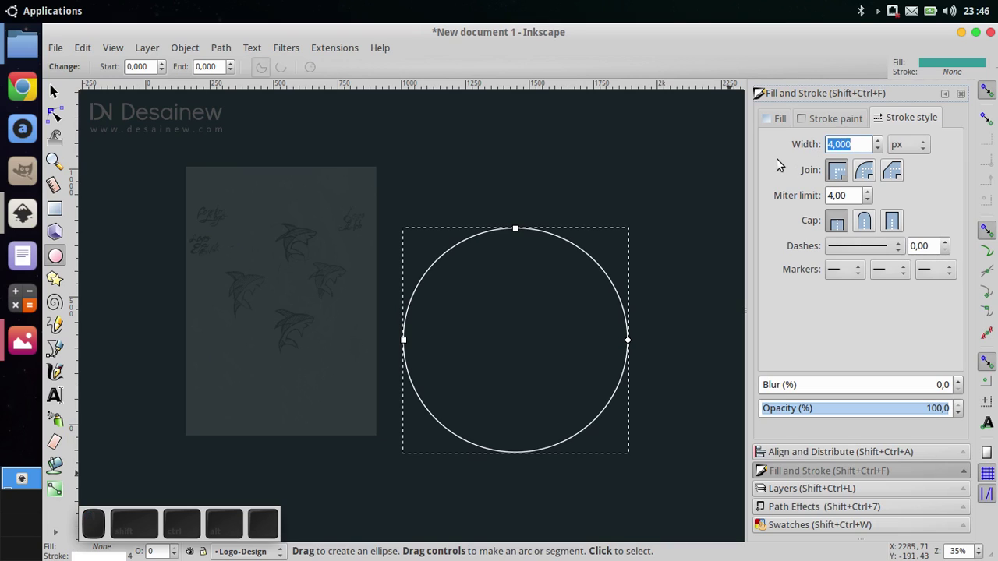
{"action": "type", "text": "0"}
{"action": "key", "text": "Return"}
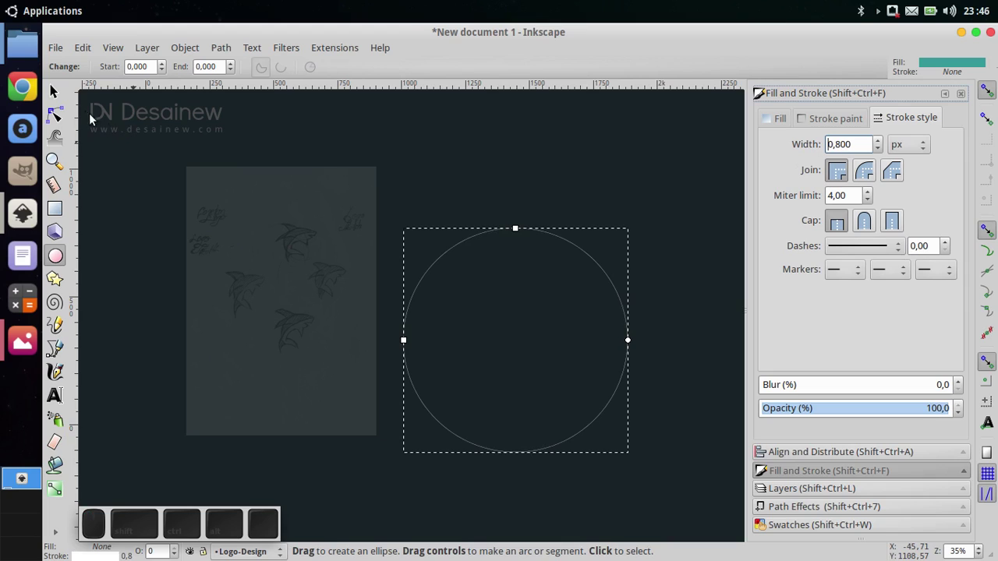
Lock the width-height ratio, scale the circle to about 309 px and place it over the sketch at about X 457, Y 457 px.
{"action": "left_click", "coordinate": [54, 92]}
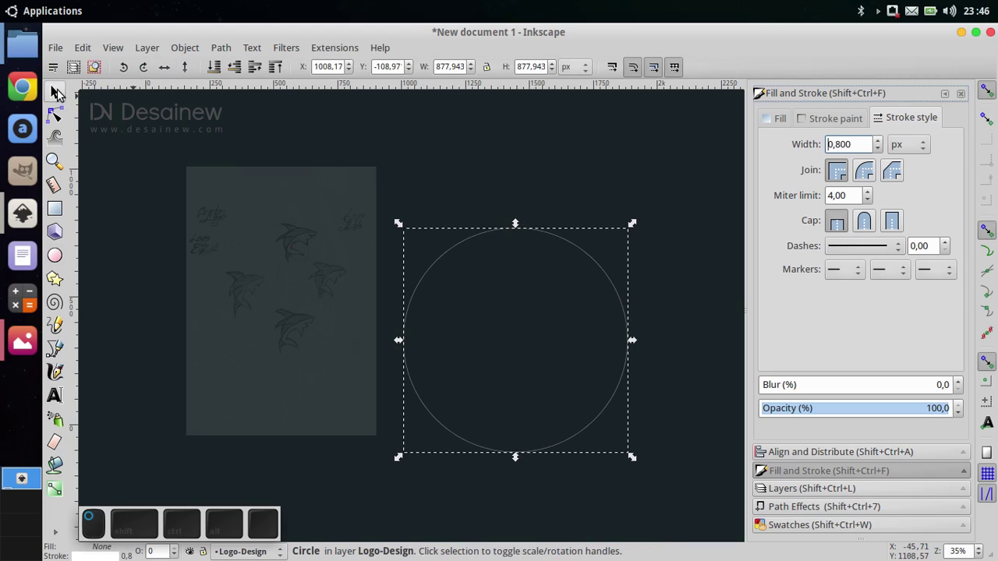
{"action": "left_click", "coordinate": [486, 68]}
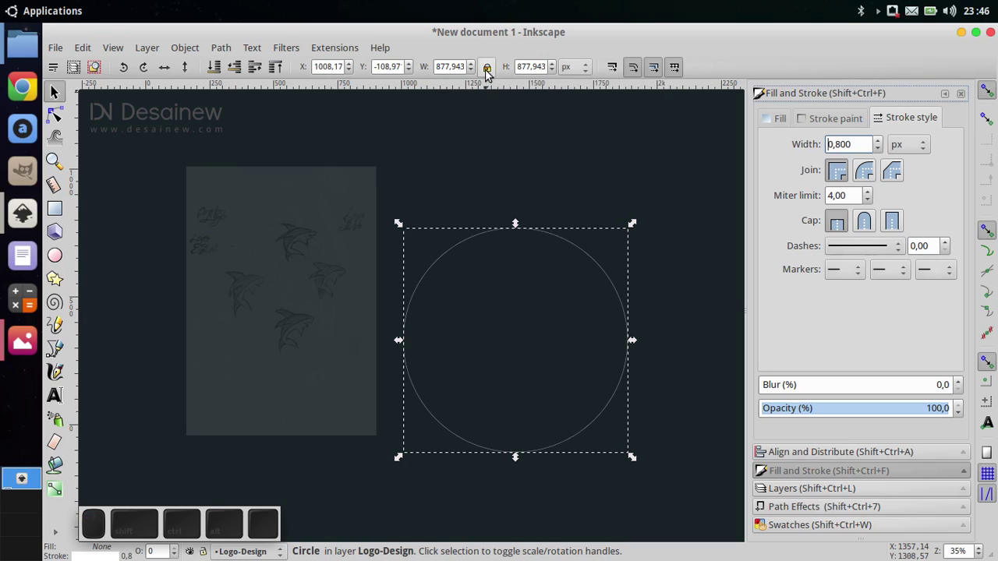
{"action": "mouse_move", "coordinate": [499, 255]}
{"action": "left_mouse_down"}
{"action": "mouse_move", "coordinate": [512, 238]}
{"action": "mouse_move", "coordinate": [516, 245]}
{"action": "left_mouse_up"}
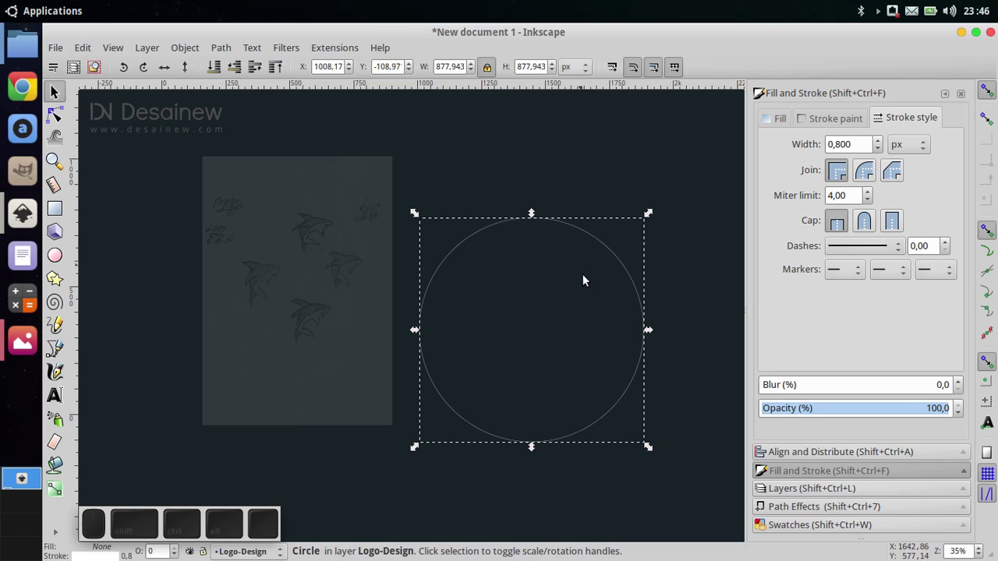
{"action": "left_click", "coordinate": [487, 69]}
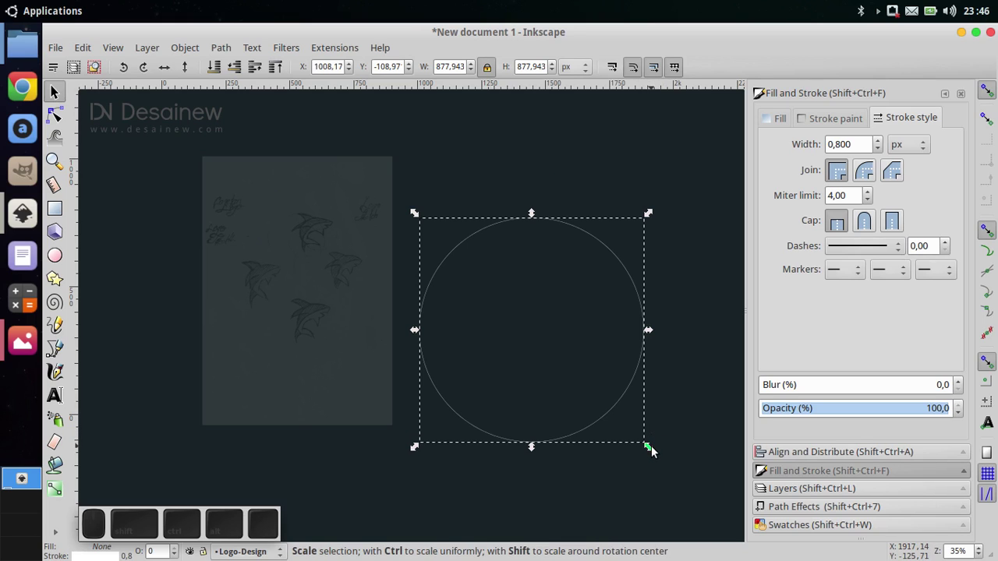
{"action": "mouse_move", "coordinate": [650, 449]}
{"action": "left_mouse_down"}
{"action": "mouse_move", "coordinate": [506, 311]}
{"action": "mouse_move", "coordinate": [593, 335]}
{"action": "mouse_move", "coordinate": [414, 319]}
{"action": "mouse_move", "coordinate": [357, 334]}
{"action": "left_mouse_up"}
{"action": "scroll", "coordinate": [578, 295], "scroll_direction": "up", "scroll_amount": 2}
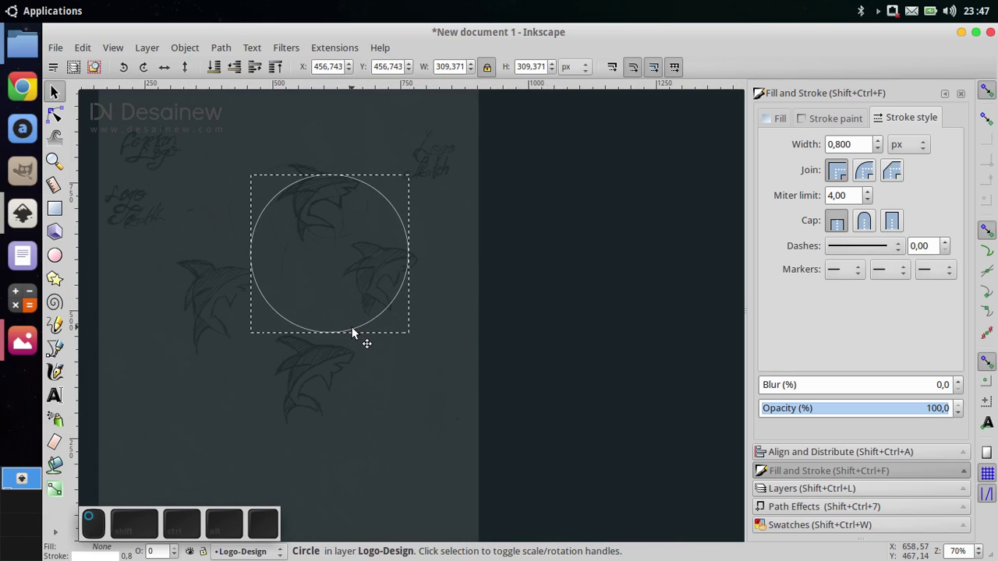
{"action": "key", "text": "ctrl"}
{"action": "scroll", "coordinate": [352, 334], "scroll_direction": "up", "scroll_amount": 1}
{"action": "scroll", "coordinate": [362, 280], "scroll_direction": "up", "scroll_amount": 1}
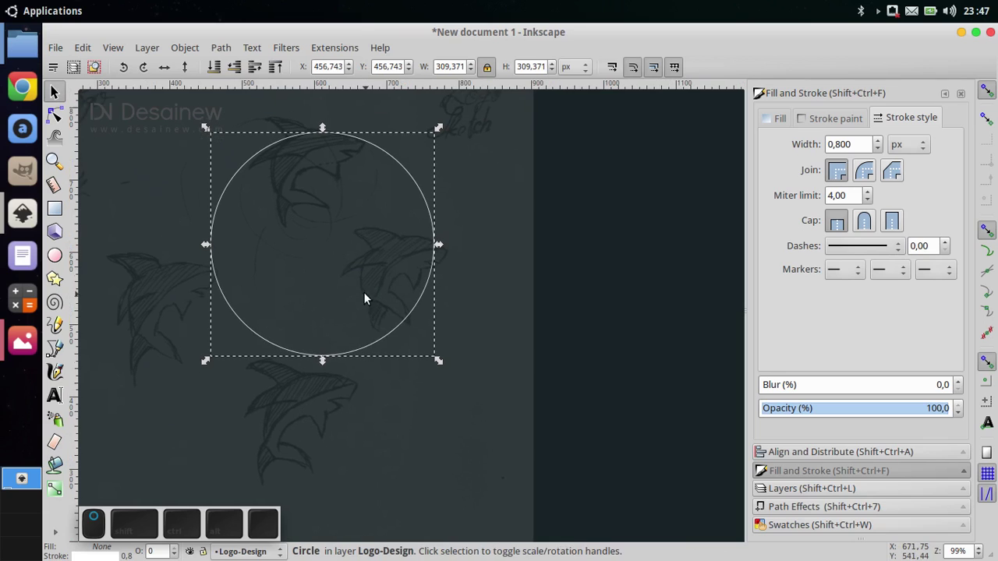
Paste a copy of the large circle, scale it to about 161 px and place it over the upper shark's head.
{"action": "right_click", "coordinate": [400, 323]}
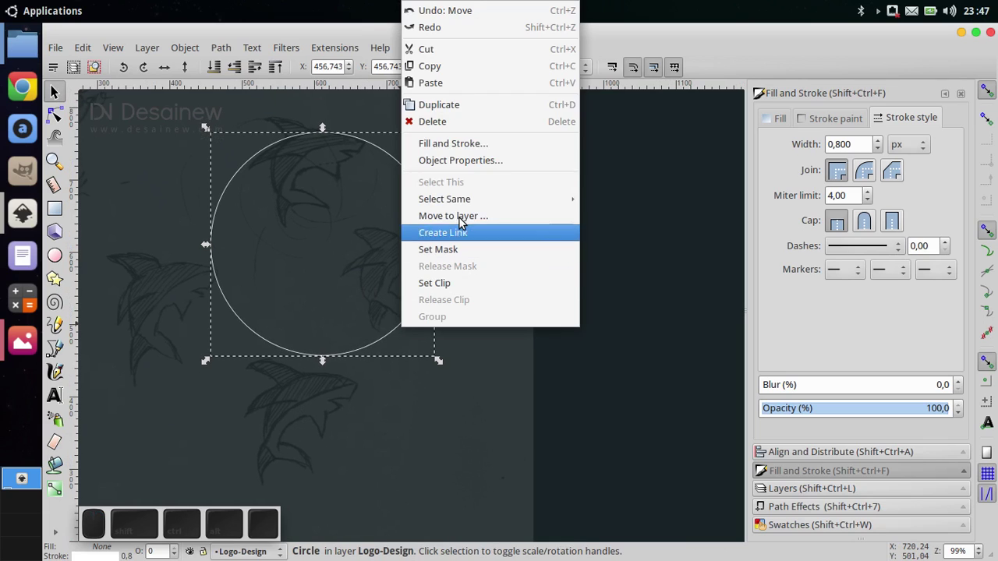
{"action": "left_click", "coordinate": [481, 67]}
{"action": "right_click", "coordinate": [452, 290]}
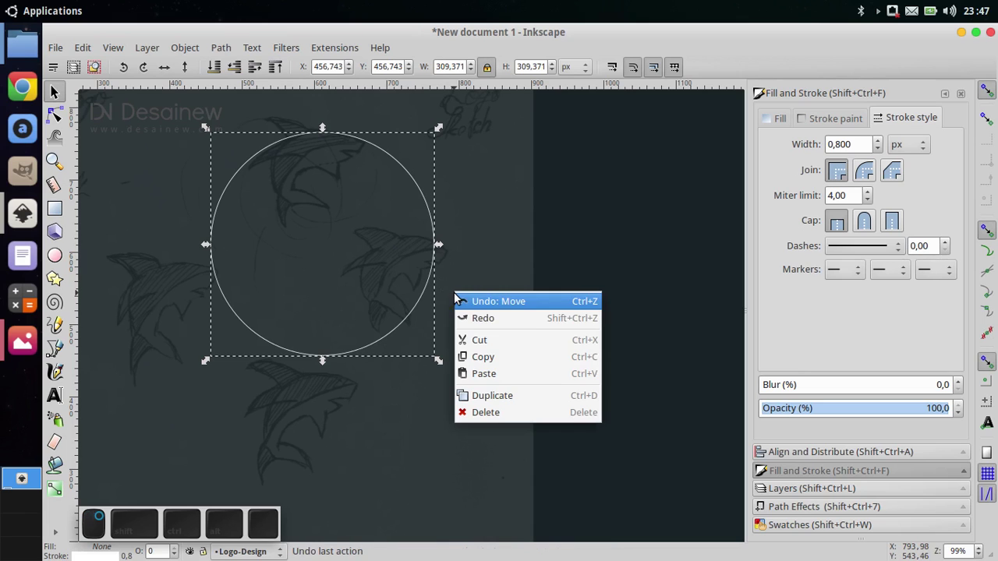
{"action": "left_click", "coordinate": [515, 372]}
{"action": "left_click_drag", "start_coordinate": [632, 482], "coordinate": [297, 246]}
{"action": "scroll", "coordinate": [490, 340], "scroll_direction": "up", "scroll_amount": 2}
{"action": "left_click_drag", "start_coordinate": [285, 240], "coordinate": [494, 307]}
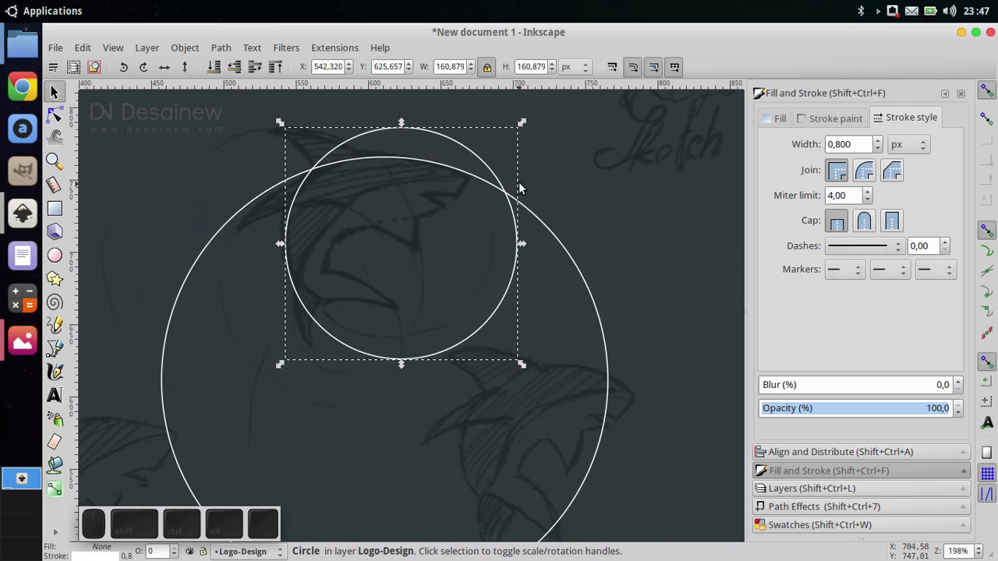
Reduce the copied circle to about 131 px so it touches the top of the large circle inside.
{"action": "left_click_drag", "start_coordinate": [521, 123], "coordinate": [503, 143]}
{"action": "left_click_drag", "start_coordinate": [499, 225], "coordinate": [480, 200]}
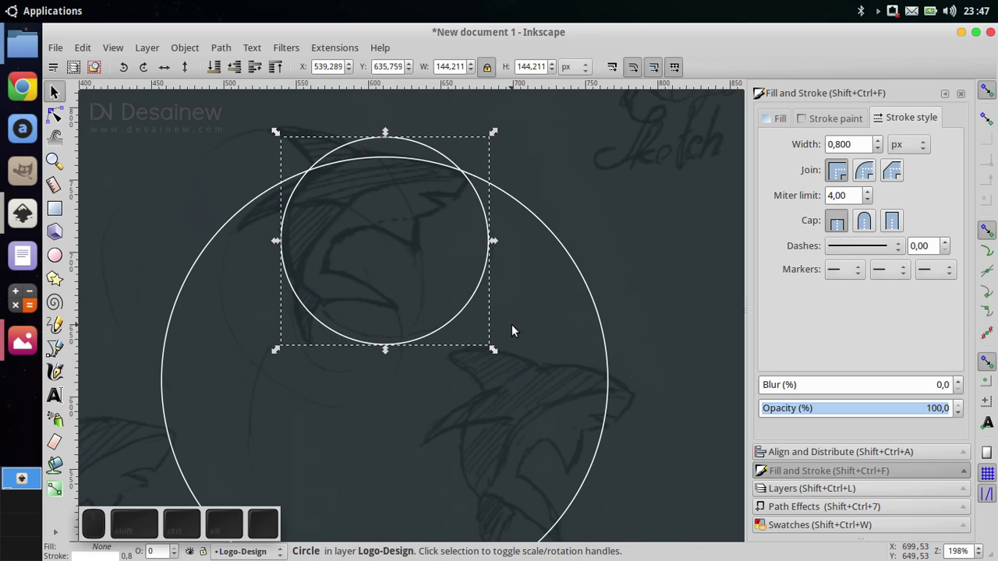
{"action": "left_click_drag", "start_coordinate": [493, 133], "coordinate": [478, 152]}
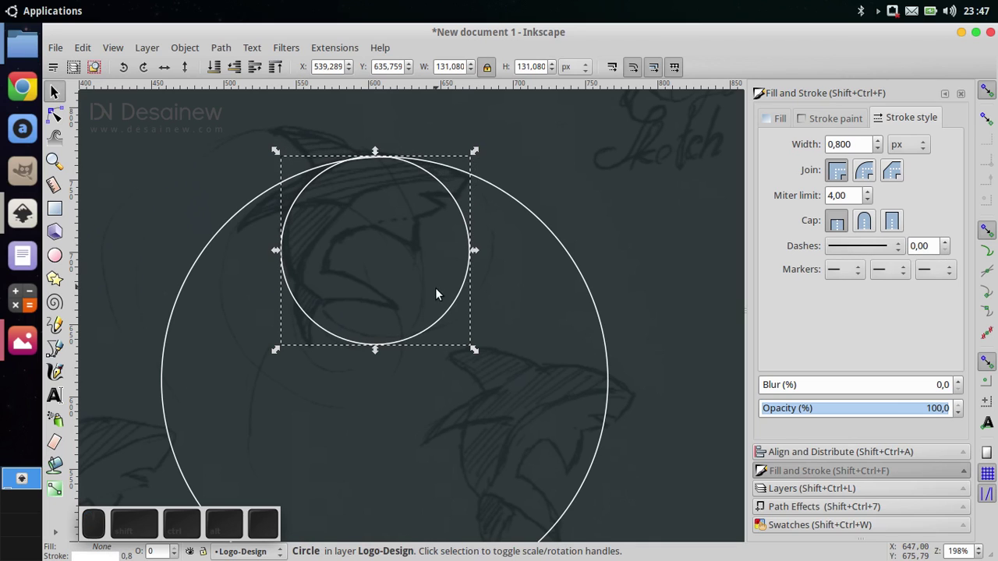
Shift the 131 px circle to about X 541, Y 636 px, following the curve of the upper shark's body.
{"action": "left_click", "coordinate": [436, 312]}
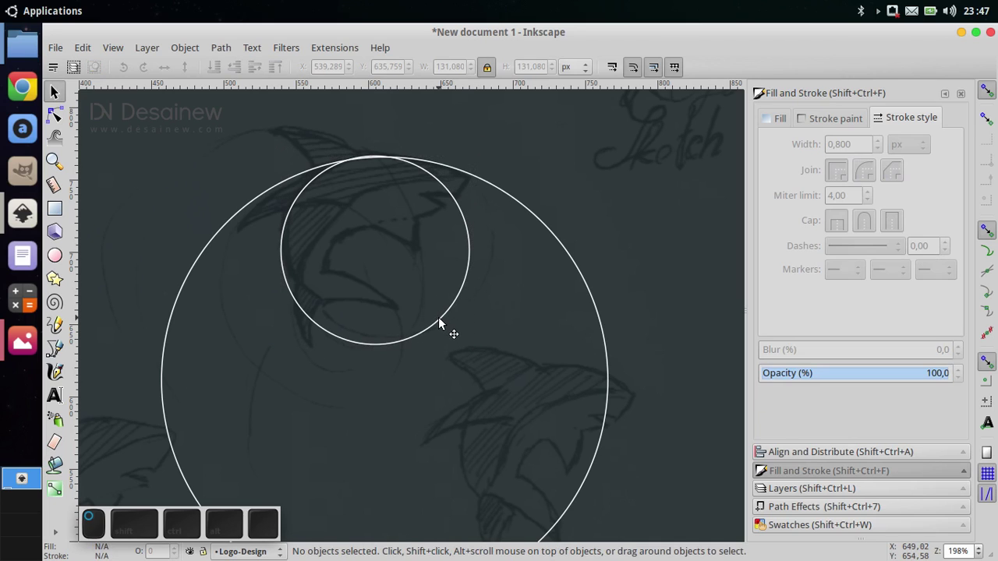
{"action": "left_click", "coordinate": [439, 323]}
{"action": "left_click", "coordinate": [434, 318]}
{"action": "left_click", "coordinate": [437, 325]}
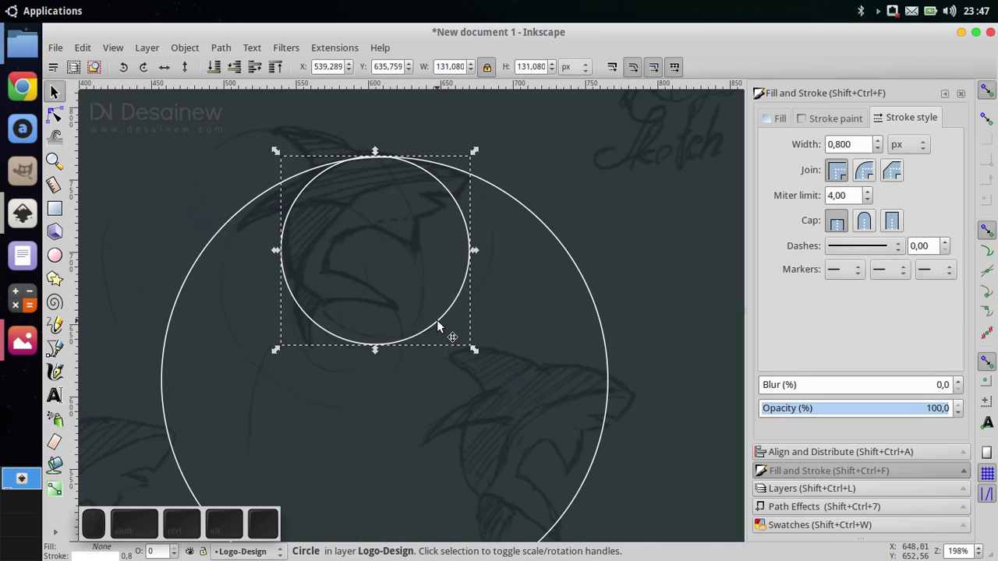
{"action": "key", "text": "Right"}
{"action": "key", "text": "Right"}
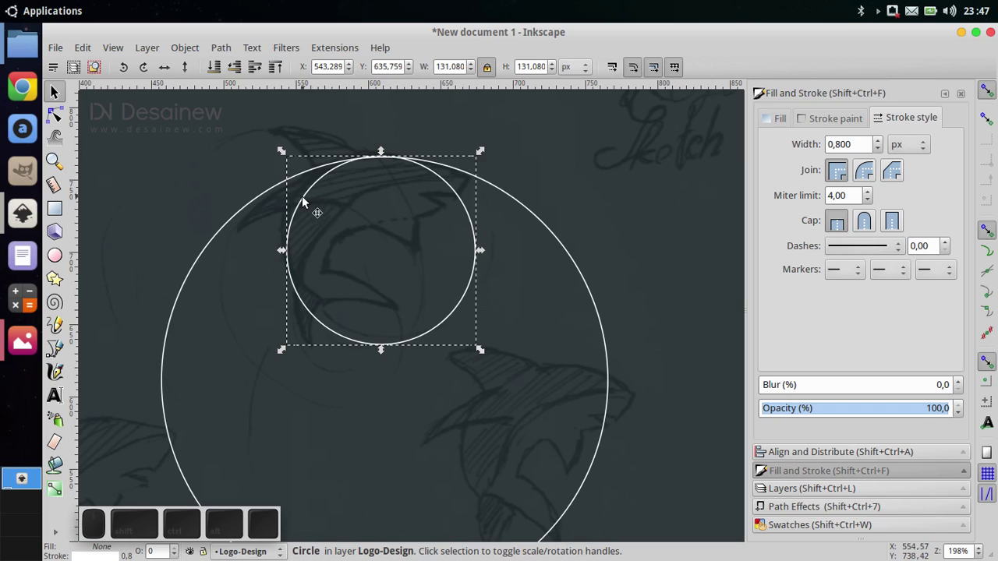
{"action": "scroll", "coordinate": [316, 207], "scroll_direction": "up", "scroll_amount": 4}
{"action": "scroll", "coordinate": [327, 211], "scroll_direction": "down", "scroll_amount": 3}
{"action": "scroll", "coordinate": [359, 218], "scroll_direction": "up", "scroll_amount": 2, "text": "ctrl"}
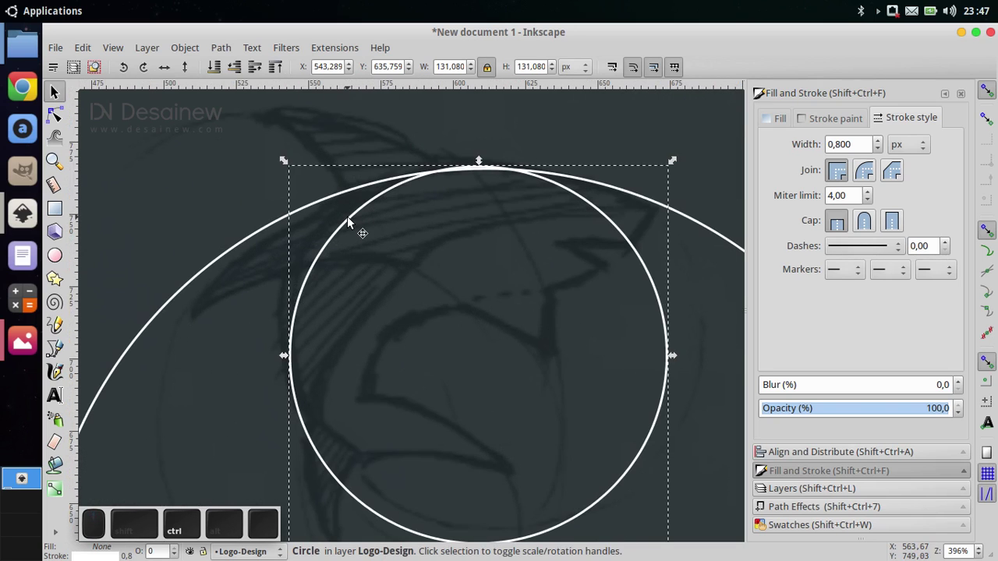
{"action": "left_click_drag", "start_coordinate": [348, 221], "coordinate": [338, 218]}
{"action": "scroll", "coordinate": [330, 233], "scroll_direction": "down", "scroll_amount": 2, "text": "ctrl"}
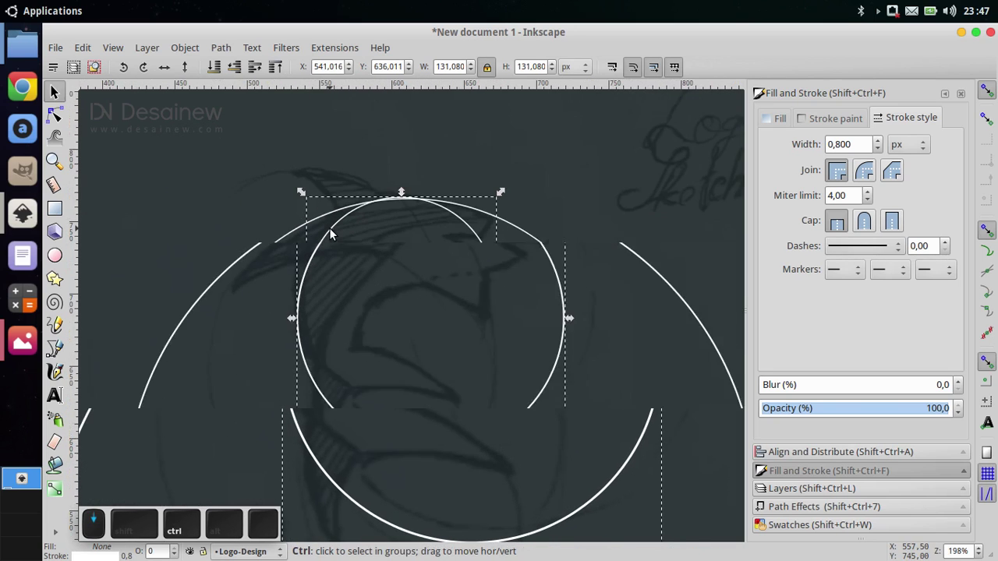
Paste another large circle, scale it to about 58 px and place it over the upper shark's mouth, at about X 571, Y 660 px.
{"action": "left_click_drag", "start_coordinate": [551, 409], "coordinate": [503, 385]}
{"action": "key", "text": "ctrl+v"}
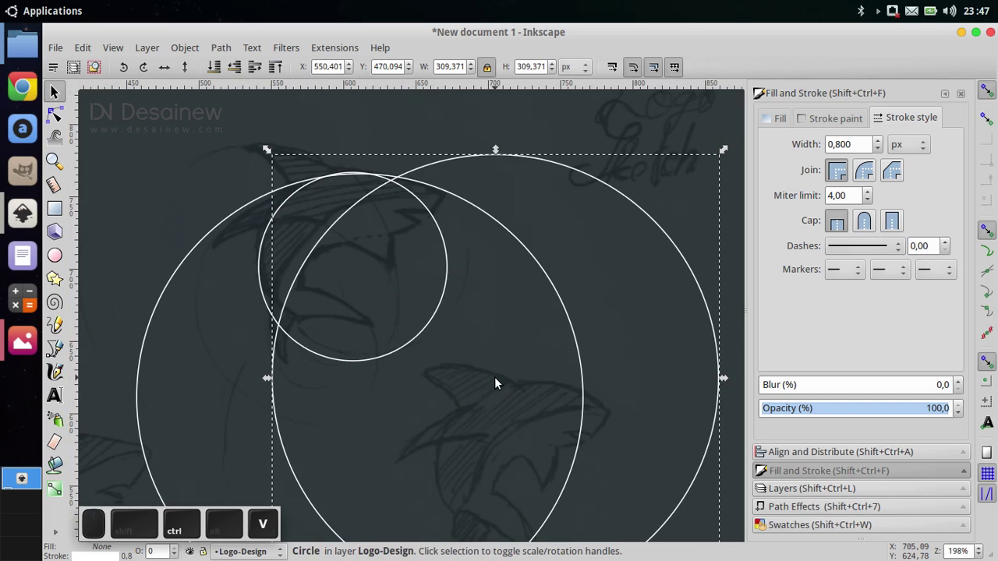
{"action": "scroll", "coordinate": [494, 376], "scroll_direction": "down", "scroll_amount": 2, "text": "ctrl"}
{"action": "left_click_drag", "start_coordinate": [608, 484], "coordinate": [495, 409]}
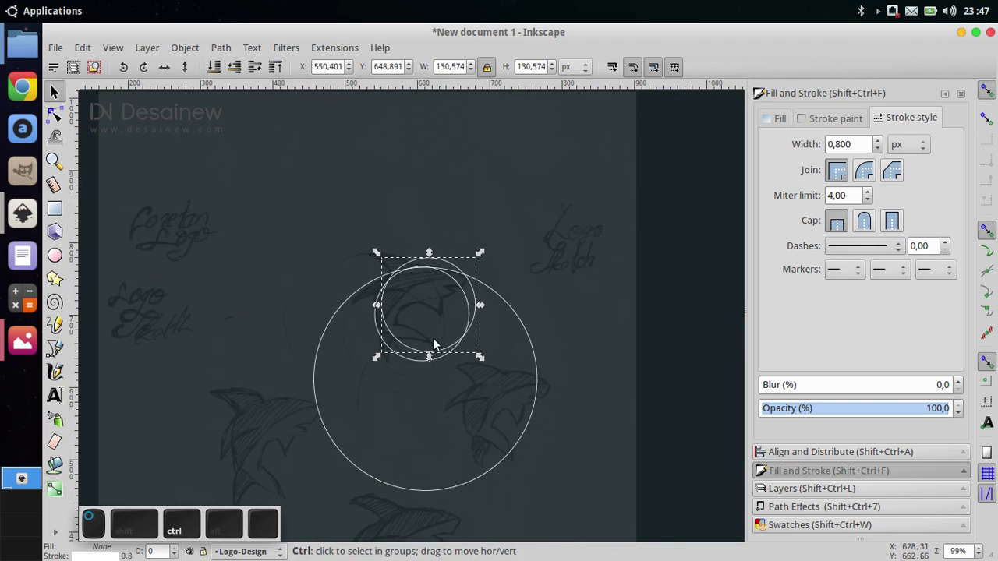
{"action": "scroll", "coordinate": [431, 336], "scroll_direction": "up", "scroll_amount": 2, "text": "ctrl"}
{"action": "left_click", "coordinate": [464, 372]}
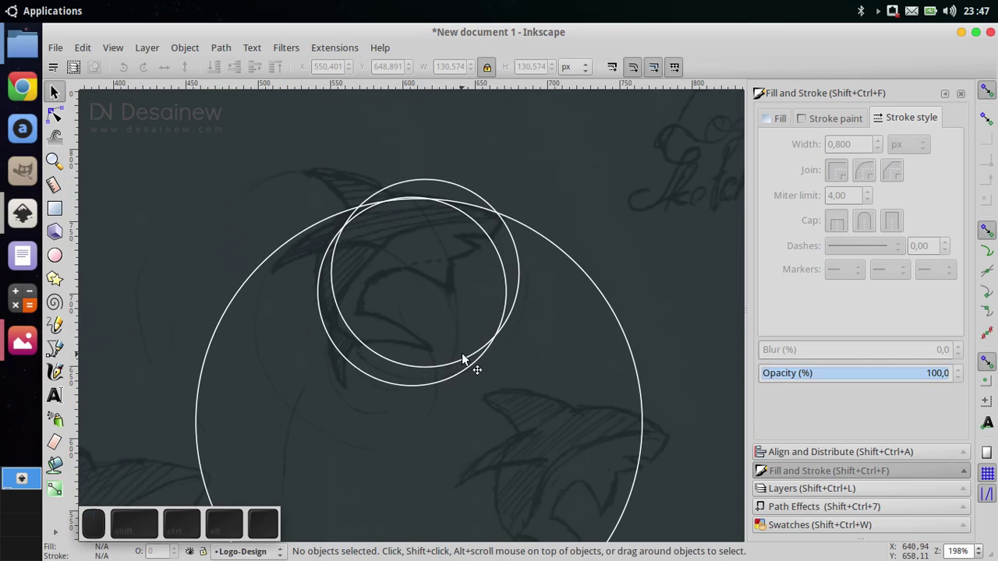
{"action": "left_click", "coordinate": [461, 357]}
{"action": "mouse_move", "coordinate": [521, 373]}
{"action": "left_mouse_down"}
{"action": "mouse_move", "coordinate": [441, 279]}
{"action": "mouse_move", "coordinate": [435, 330]}
{"action": "left_mouse_up"}
{"action": "left_click", "coordinate": [406, 266]}
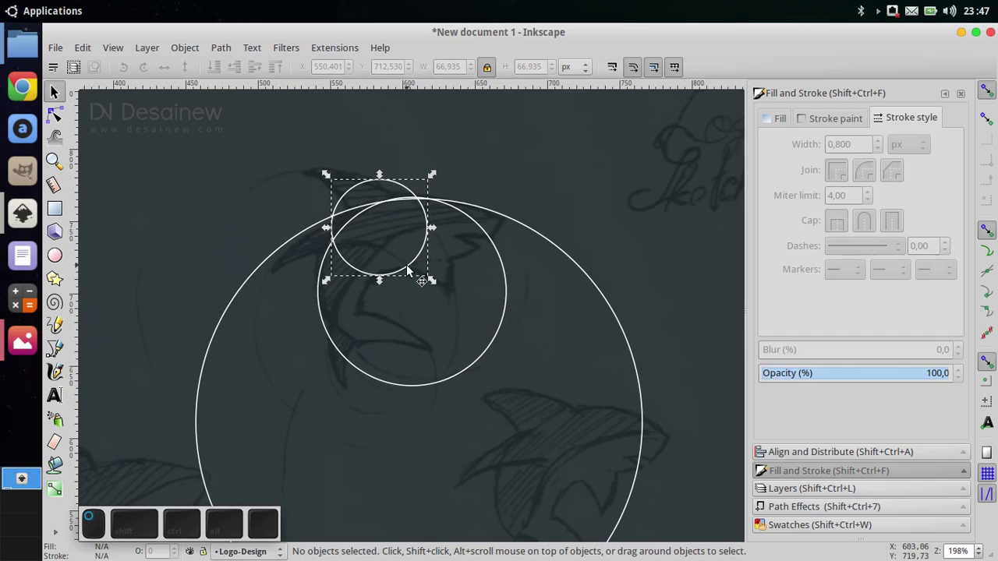
{"action": "mouse_move", "coordinate": [407, 269]}
{"action": "left_mouse_down"}
{"action": "mouse_move", "coordinate": [420, 349]}
{"action": "mouse_move", "coordinate": [437, 360]}
{"action": "mouse_move", "coordinate": [445, 351]}
{"action": "left_mouse_up"}
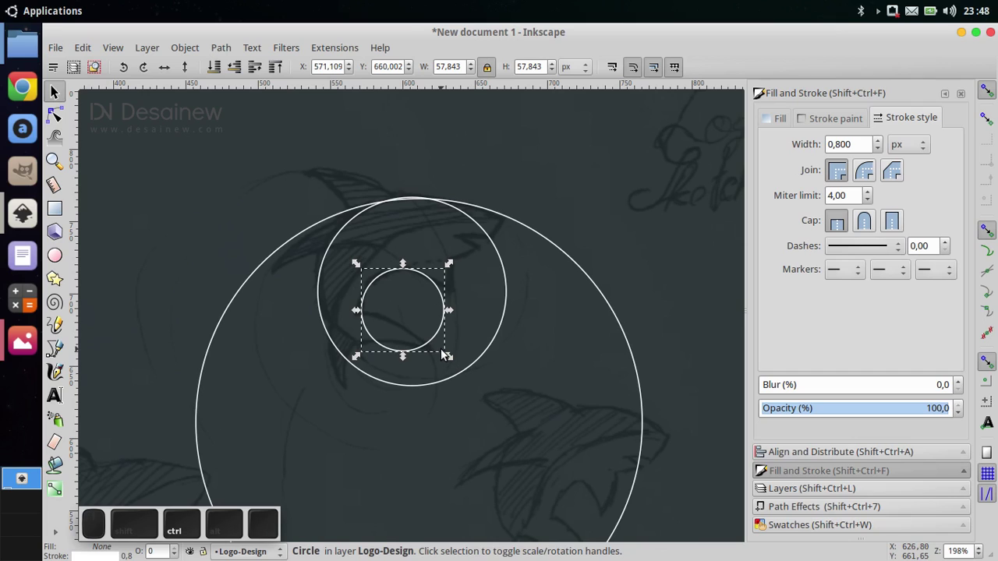
Paste another circle, scale it to about 82 px and place it over the upper shark's lower body, at about X 547, Y 623 px.
{"action": "scroll", "coordinate": [432, 343], "scroll_direction": "down", "scroll_amount": 1}
{"action": "key", "text": "ctrl+v"}
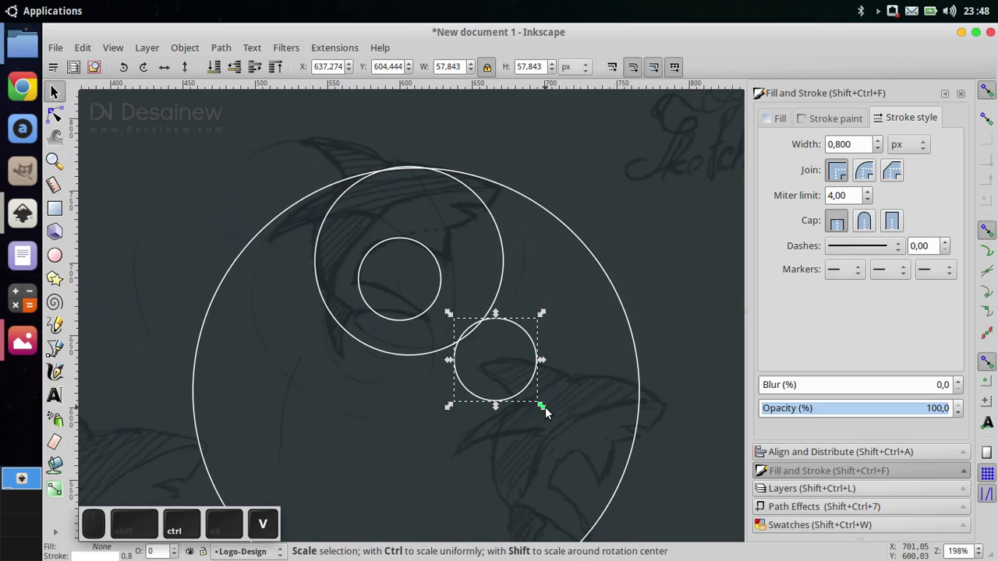
{"action": "left_click", "coordinate": [445, 396]}
{"action": "left_click", "coordinate": [504, 391]}
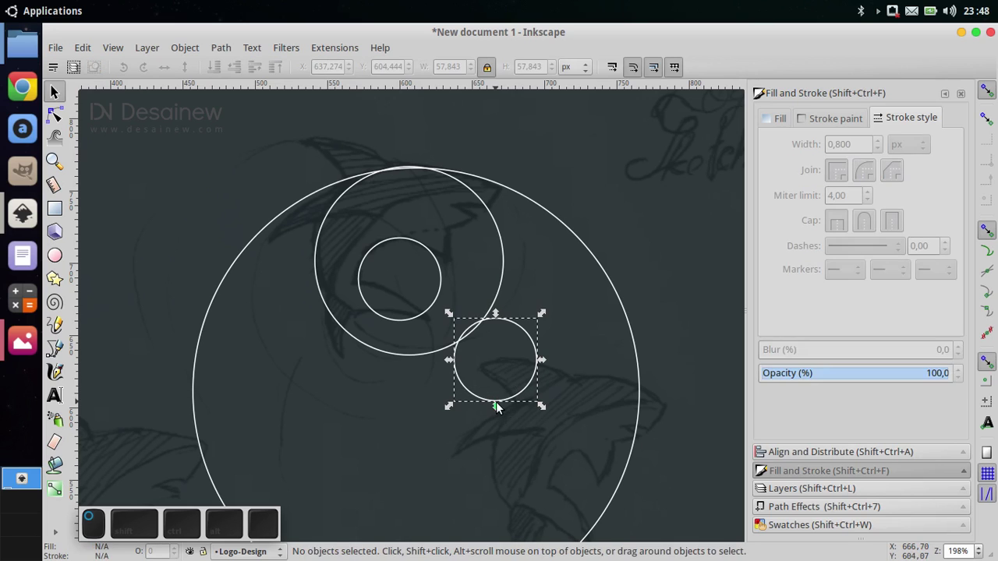
{"action": "mouse_move", "coordinate": [504, 391]}
{"action": "left_mouse_down"}
{"action": "mouse_move", "coordinate": [458, 395]}
{"action": "mouse_move", "coordinate": [377, 365]}
{"action": "mouse_move", "coordinate": [368, 350]}
{"action": "mouse_move", "coordinate": [443, 406]}
{"action": "mouse_move", "coordinate": [419, 356]}
{"action": "left_mouse_up"}
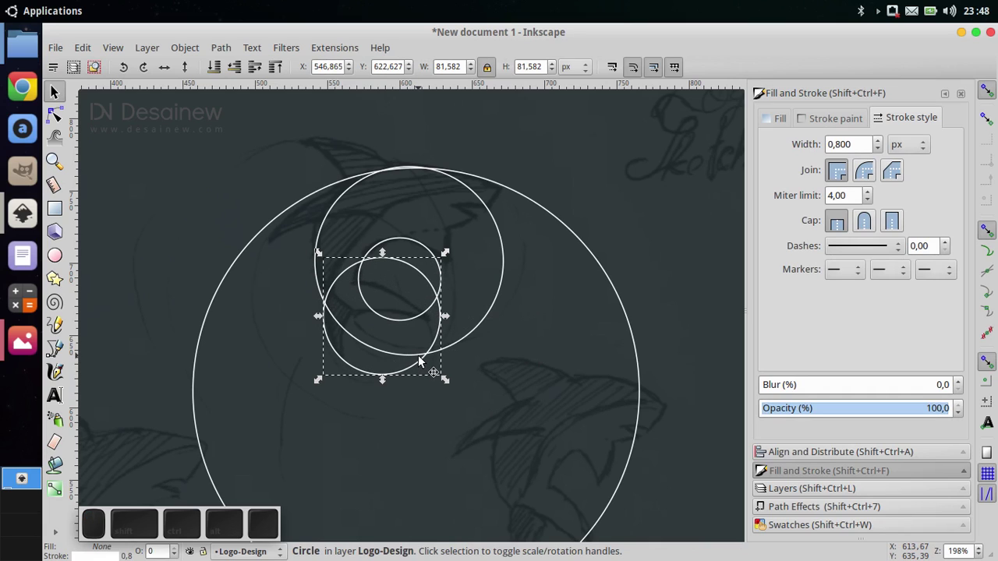
Paste another 58 px circle and place it at about X 561, Y 617 px, overlapping the lower part of the 82 px circle.
{"action": "key", "text": "ctrl+v"}
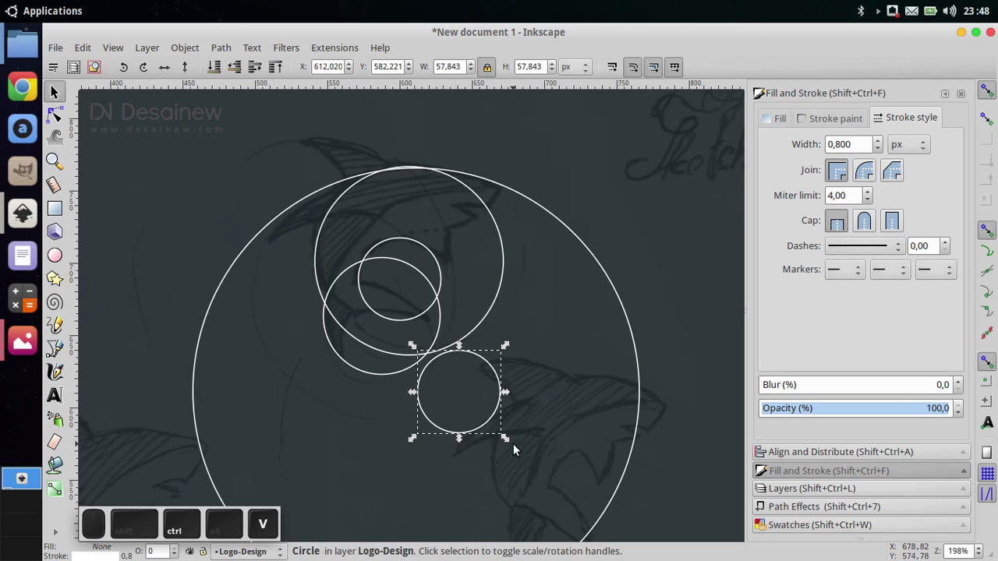
{"action": "left_click_drag", "start_coordinate": [477, 413], "coordinate": [408, 368]}
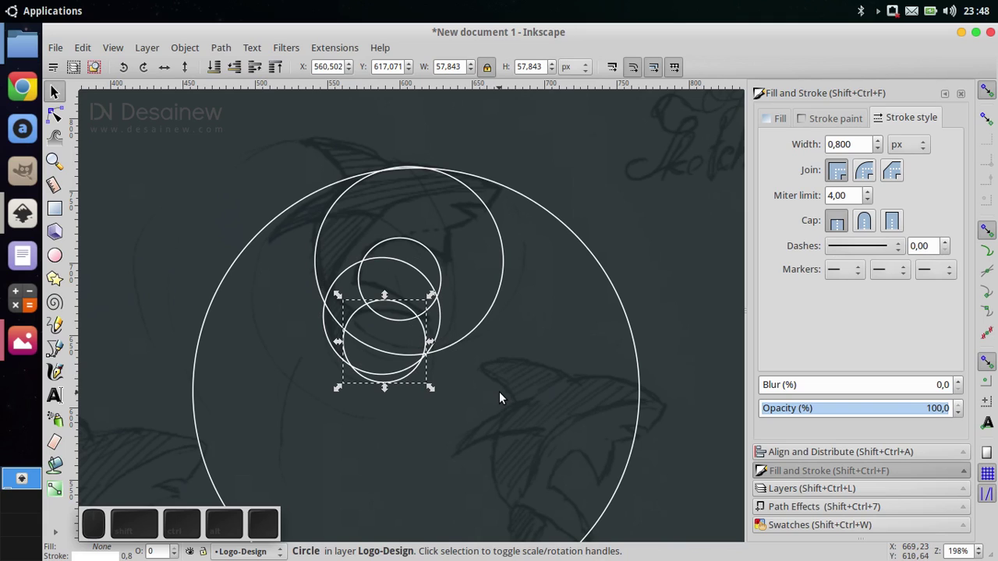
{"action": "left_click", "coordinate": [496, 388]}
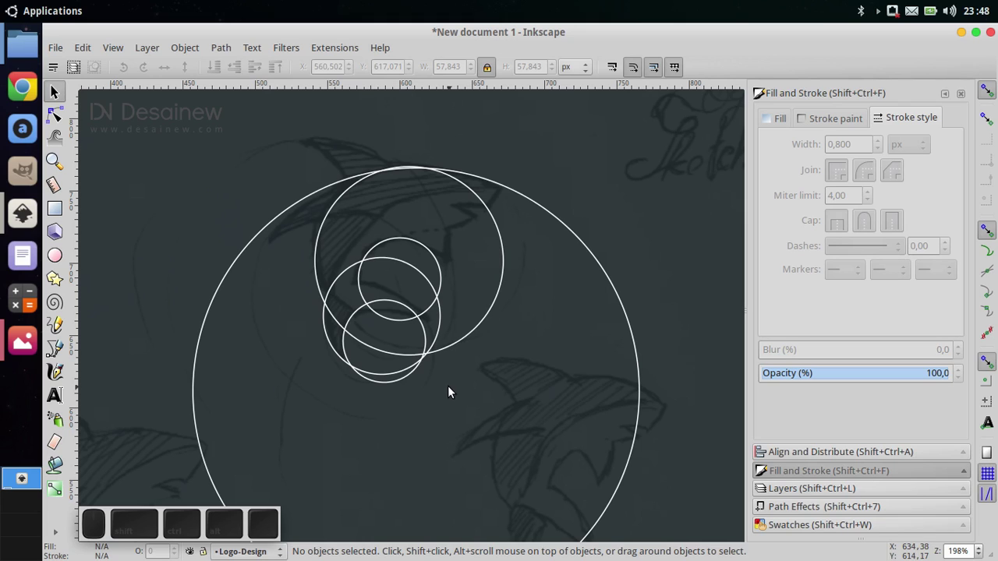
Close the unsaved drawing and switch to the file manager's Shark-Logo folder.
{"action": "left_click", "coordinate": [989, 31]}
{"action": "left_click", "coordinate": [401, 360]}
{"action": "mouse_move", "coordinate": [23, 44]}
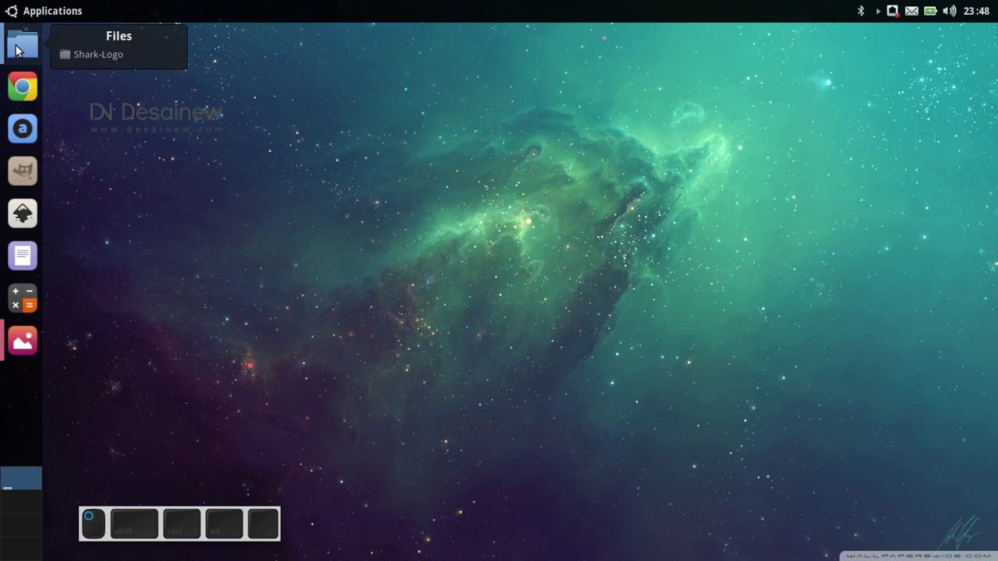
{"action": "left_click", "coordinate": [100, 52]}
{"action": "left_click_drag", "start_coordinate": [724, 89], "coordinate": [712, 86]}
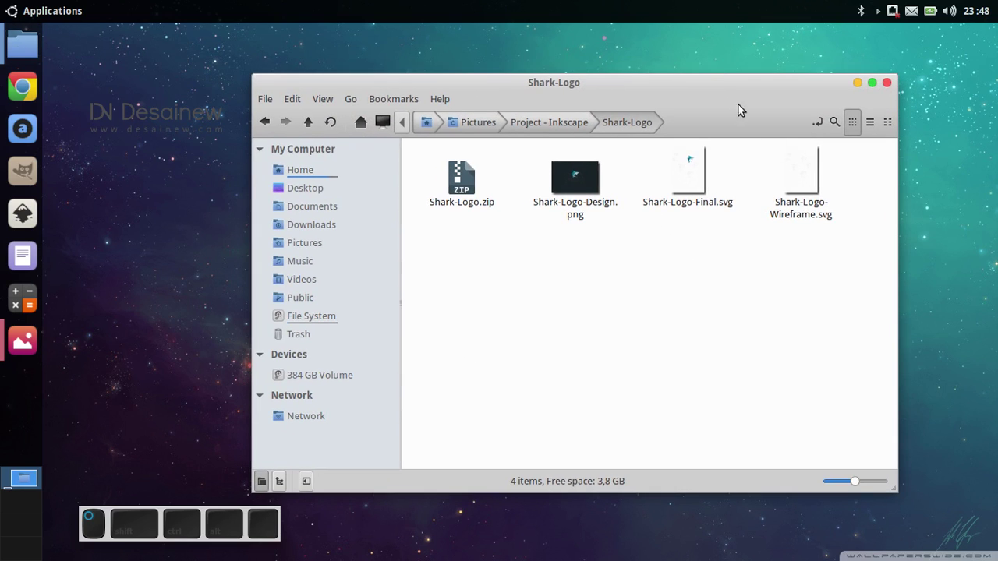
Open Shark-Logo-Wireframe.svg in Inkscape.
{"action": "left_click", "coordinate": [799, 214]}
{"action": "right_click", "coordinate": [798, 214]}
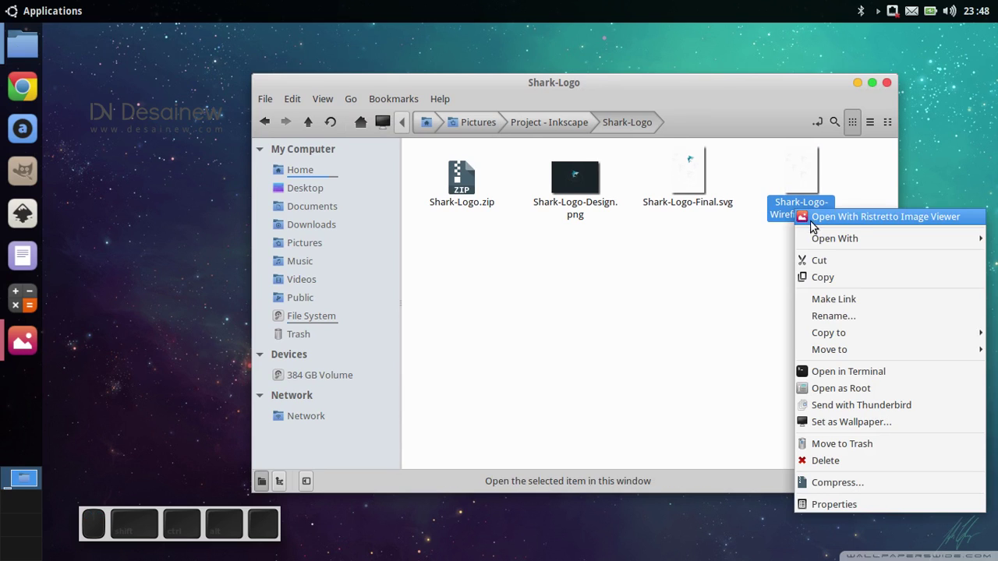
{"action": "mouse_move", "coordinate": [830, 238]}
{"action": "left_click", "coordinate": [691, 338]}
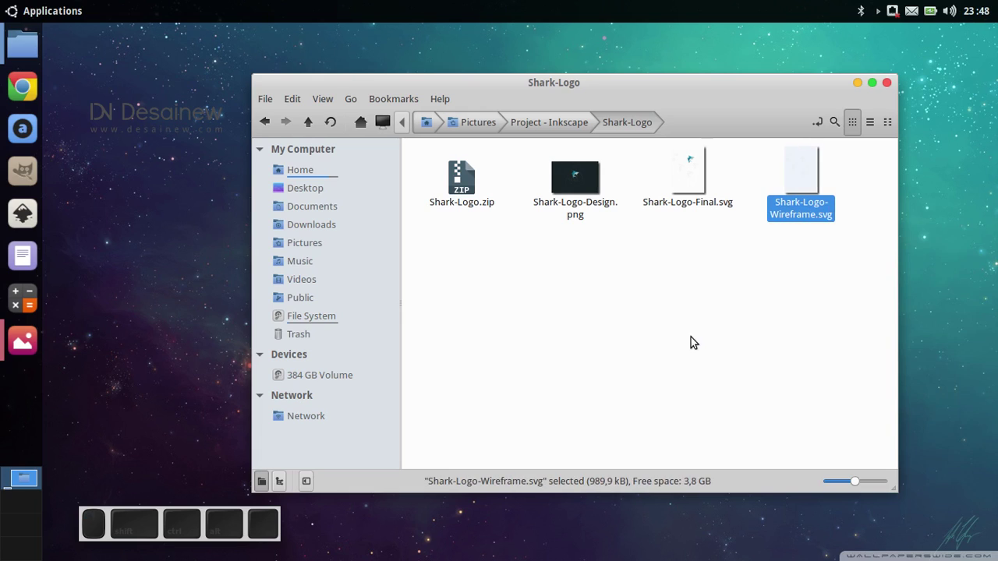
{"action": "left_click", "coordinate": [780, 319]}
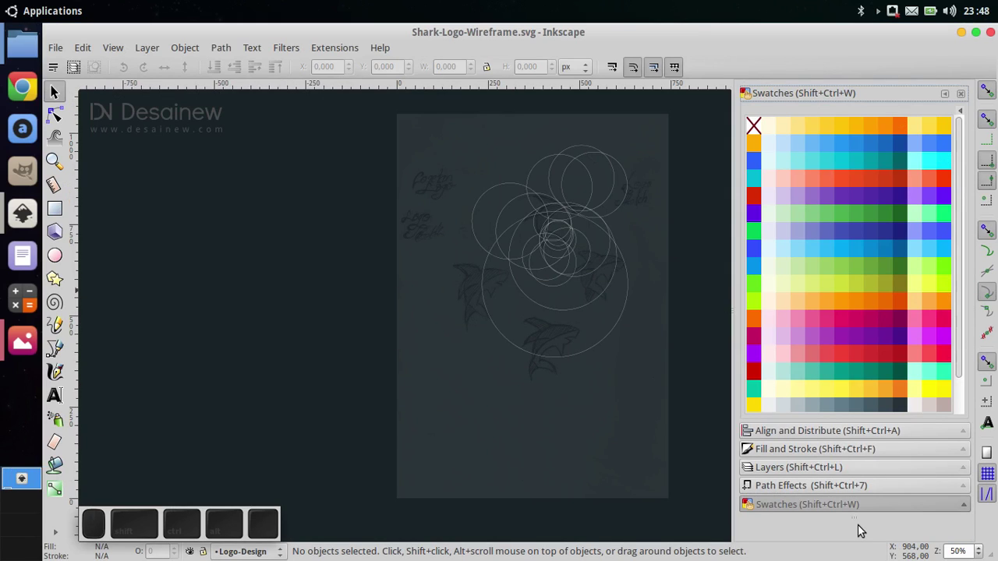
{"action": "left_click_drag", "start_coordinate": [502, 377], "coordinate": [403, 390]}
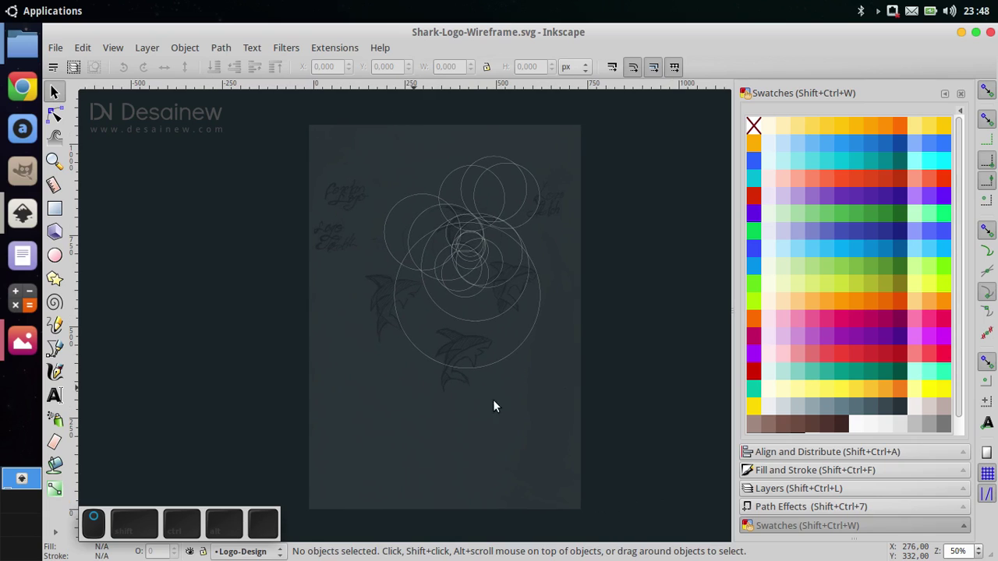
{"action": "left_click", "coordinate": [788, 470]}
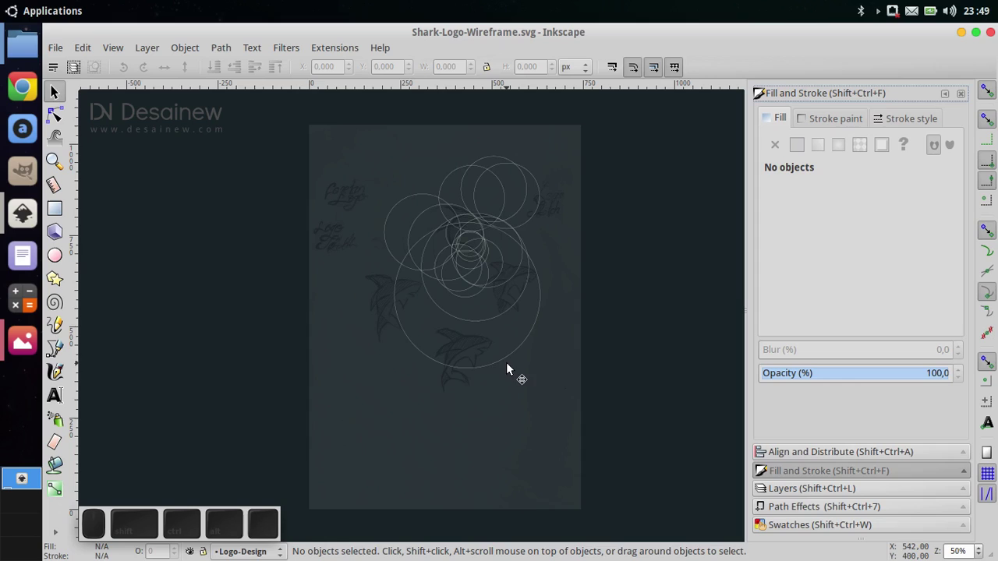
{"action": "left_click_drag", "start_coordinate": [505, 362], "coordinate": [516, 378]}
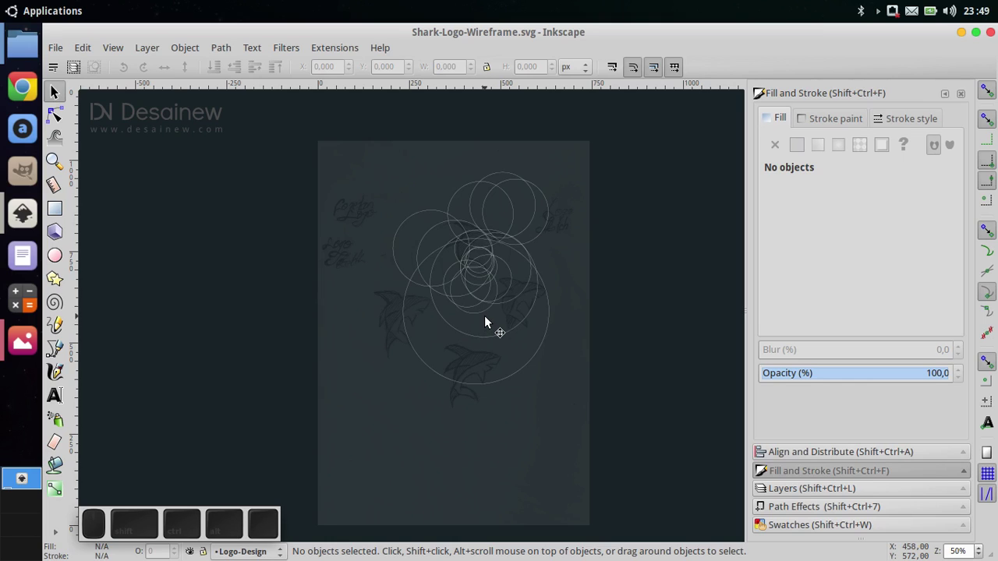
{"action": "left_click_drag", "start_coordinate": [496, 312], "coordinate": [502, 319]}
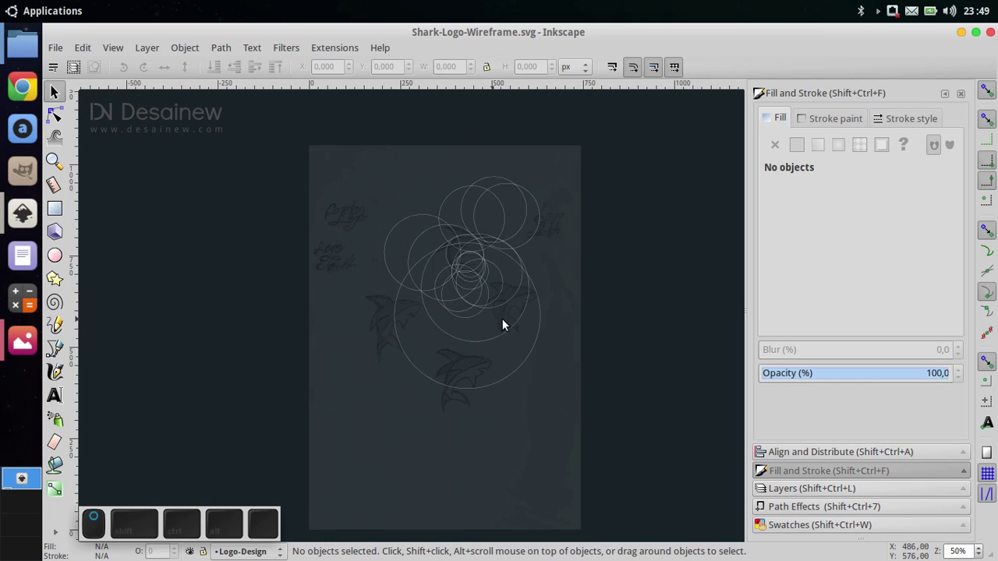
Add a layer named Wireframe above the Logo-Design layer.
{"action": "left_click", "coordinate": [797, 489]}
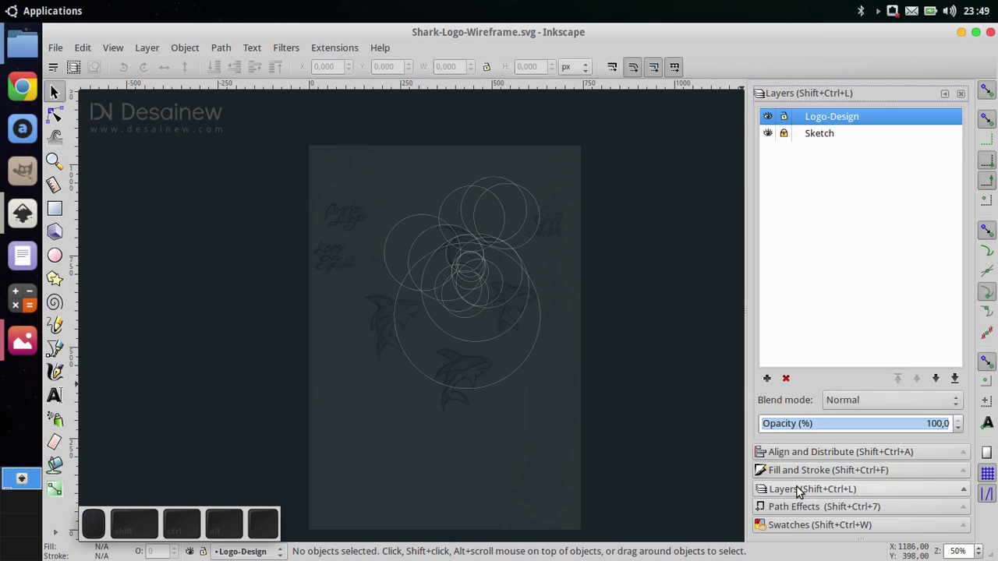
{"action": "left_click", "coordinate": [766, 379]}
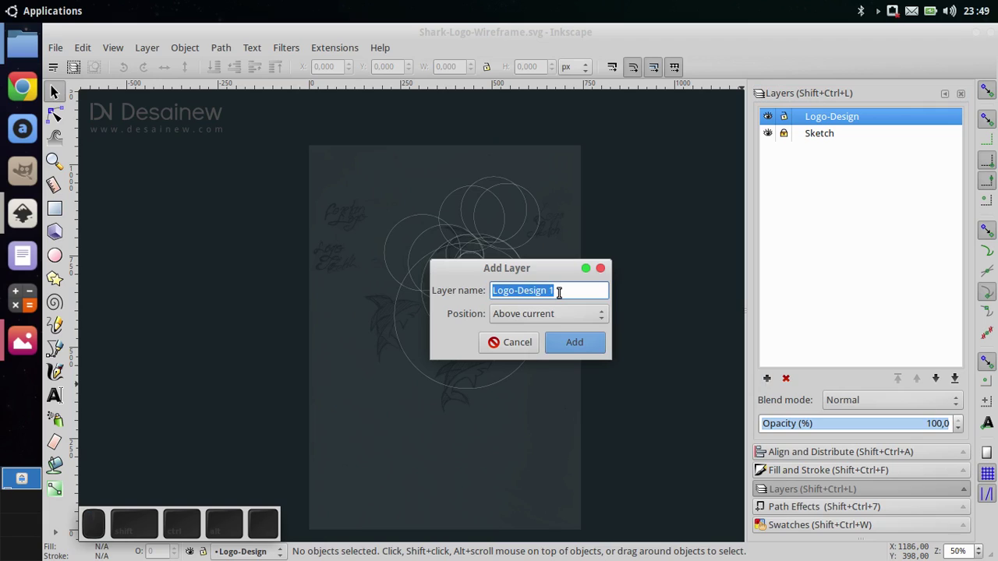
{"action": "left_click_drag", "start_coordinate": [559, 293], "coordinate": [491, 291]}
{"action": "key", "text": "BackSpace"}
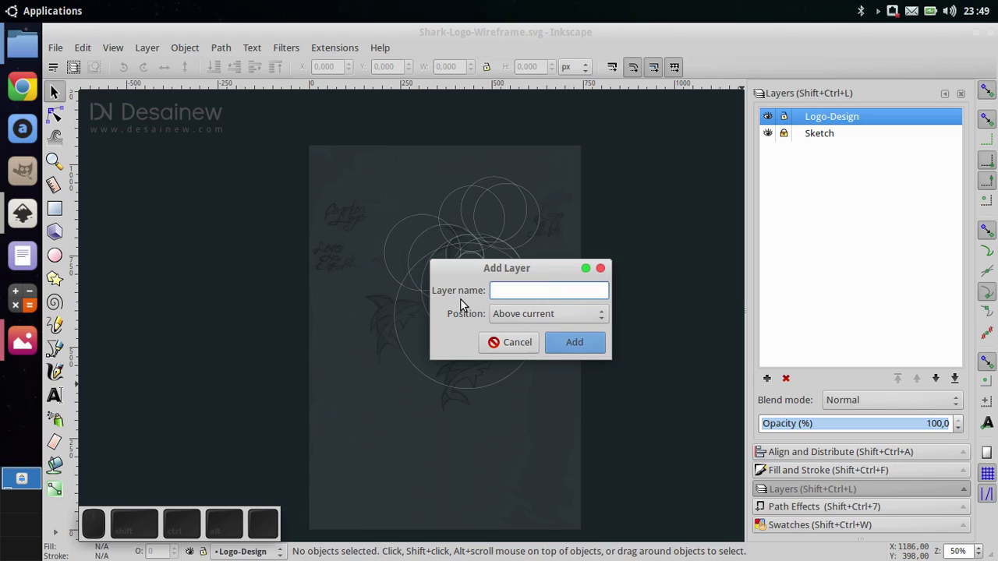
{"action": "type", "text": "Wirefem"}
{"action": "key", "text": "BackSpace"}
{"action": "type", "text": "rame"}
{"action": "left_click", "coordinate": [573, 344]}
Make Logo-Design the active layer and ungroup its group of construction circles, keeping the circles in place.
{"action": "left_click", "coordinate": [854, 135]}
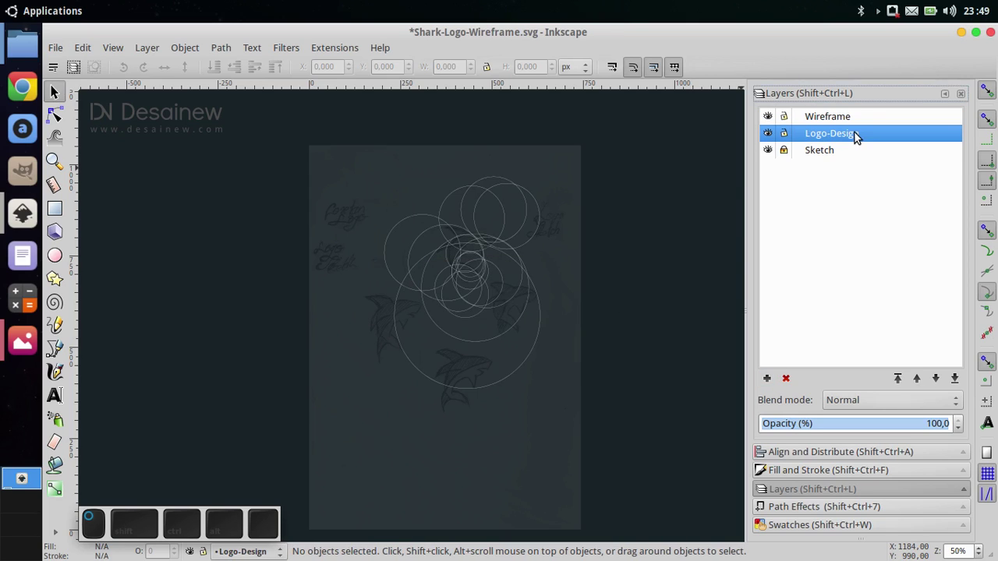
{"action": "left_click_drag", "start_coordinate": [566, 411], "coordinate": [560, 417]}
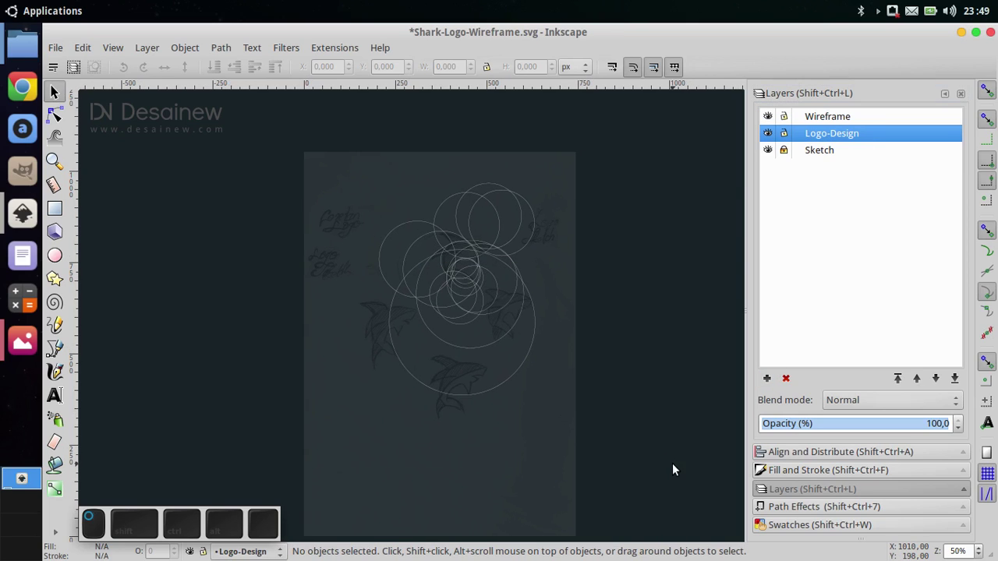
{"action": "left_click_drag", "start_coordinate": [672, 463], "coordinate": [347, 148]}
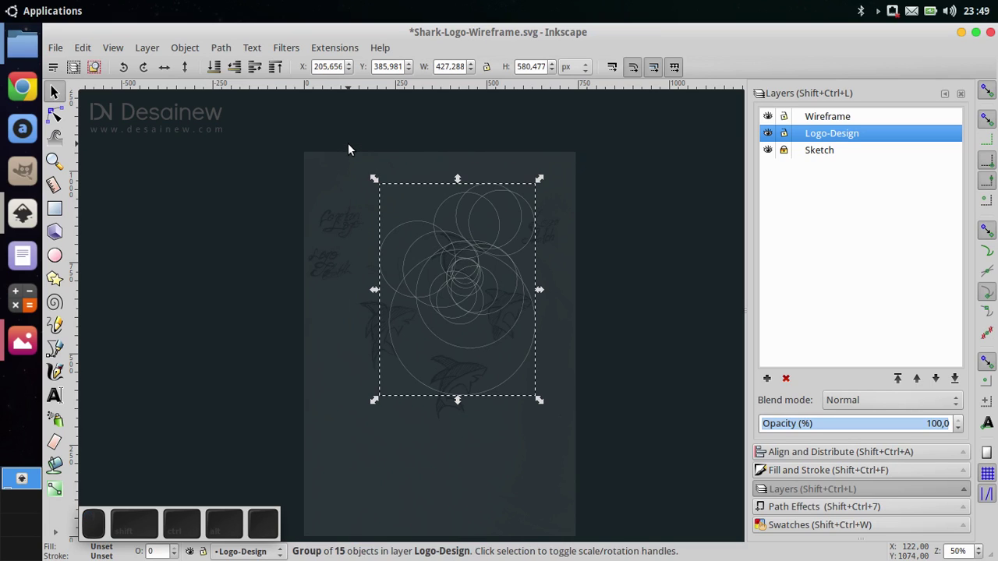
{"action": "right_click", "coordinate": [384, 245]}
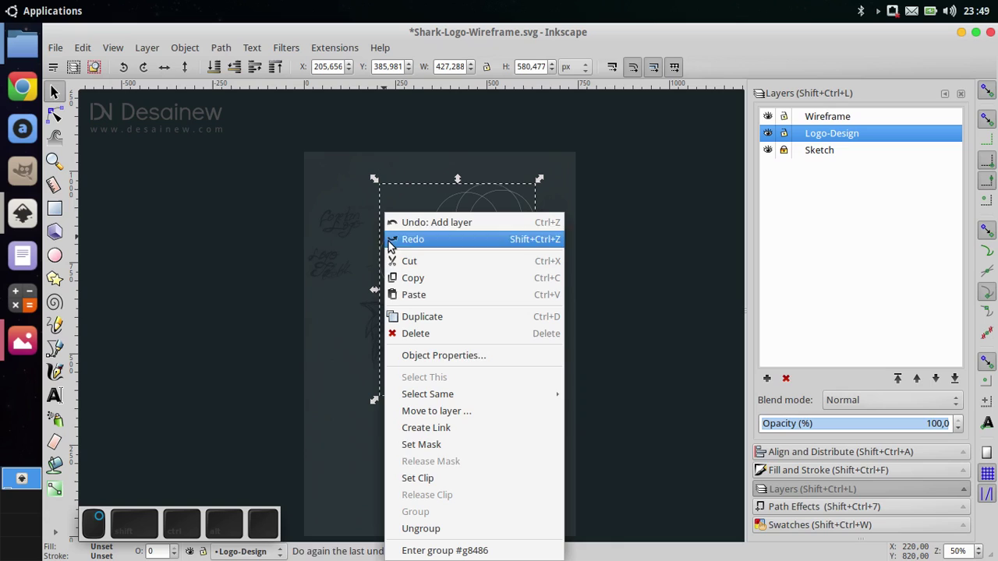
{"action": "left_click", "coordinate": [429, 533]}
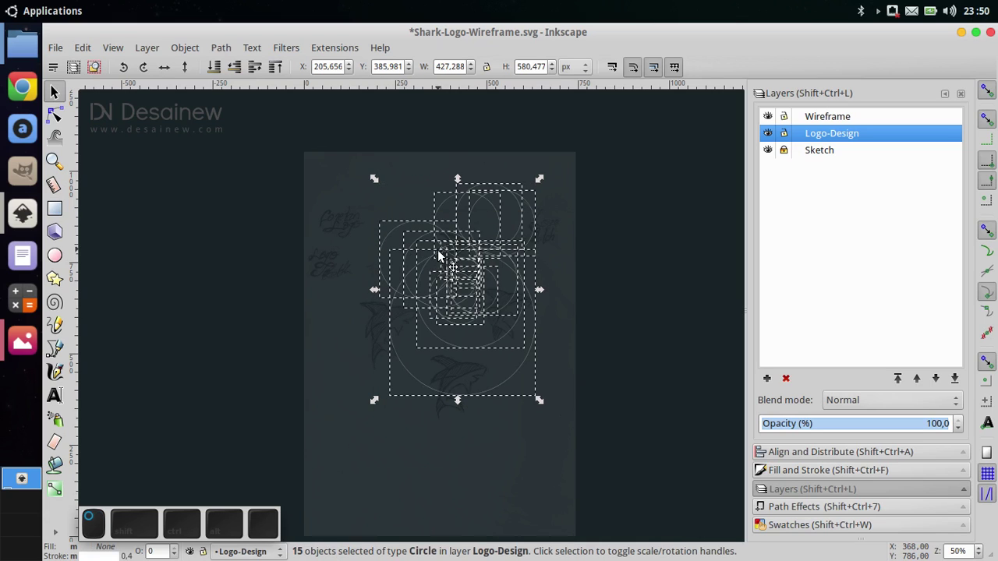
{"action": "left_click_drag", "start_coordinate": [439, 256], "coordinate": [451, 277]}
{"action": "key", "text": "ctrl+z"}
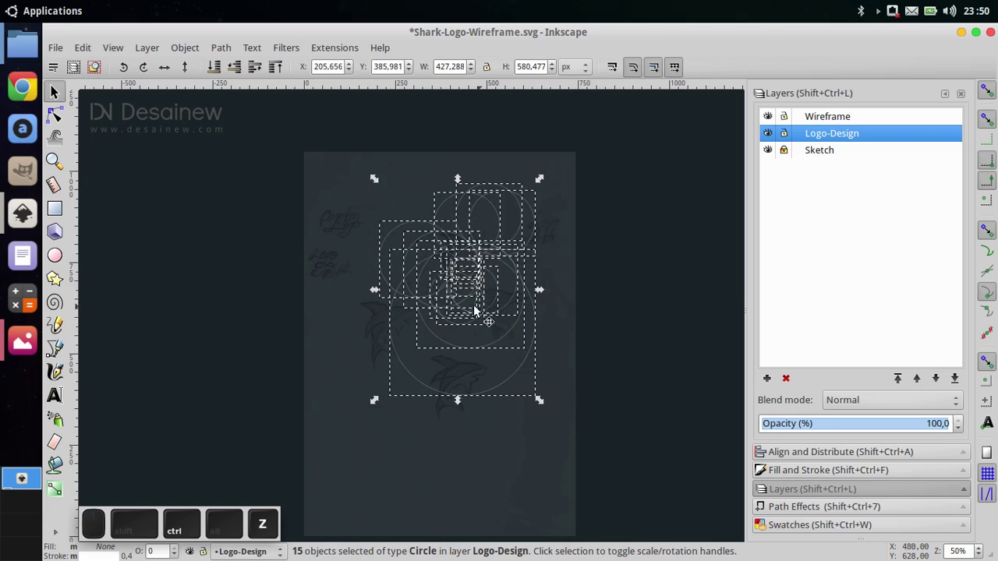
Duplicate all the ungrouped construction circles in place.
{"action": "scroll", "coordinate": [446, 200], "scroll_direction": "up", "scroll_amount": 2}
{"action": "scroll", "coordinate": [440, 208], "scroll_direction": "down", "scroll_amount": 1}
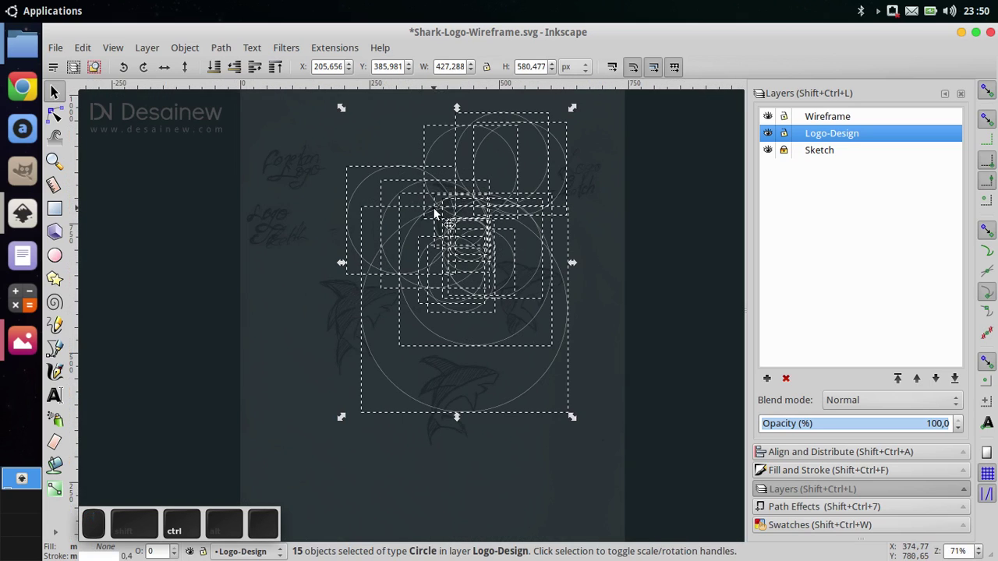
{"action": "right_click", "coordinate": [367, 177]}
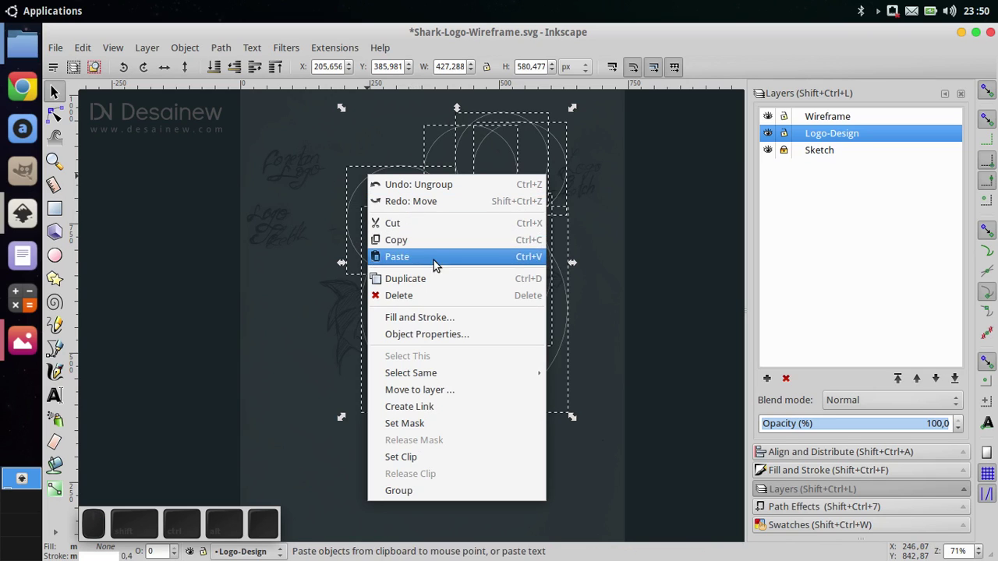
{"action": "left_click", "coordinate": [448, 280]}
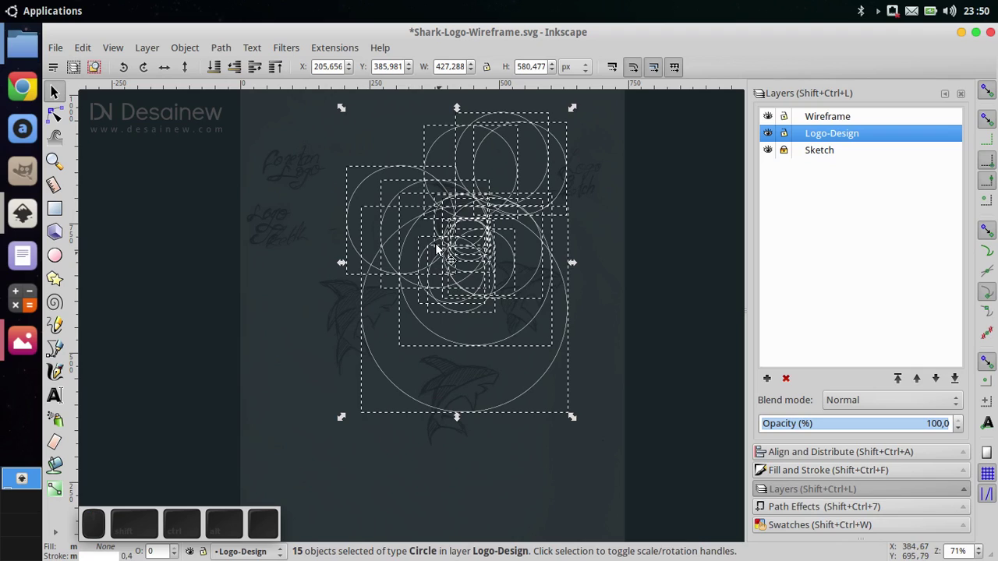
Move the duplicated circles to the Wireframe layer.
{"action": "right_click", "coordinate": [359, 187]}
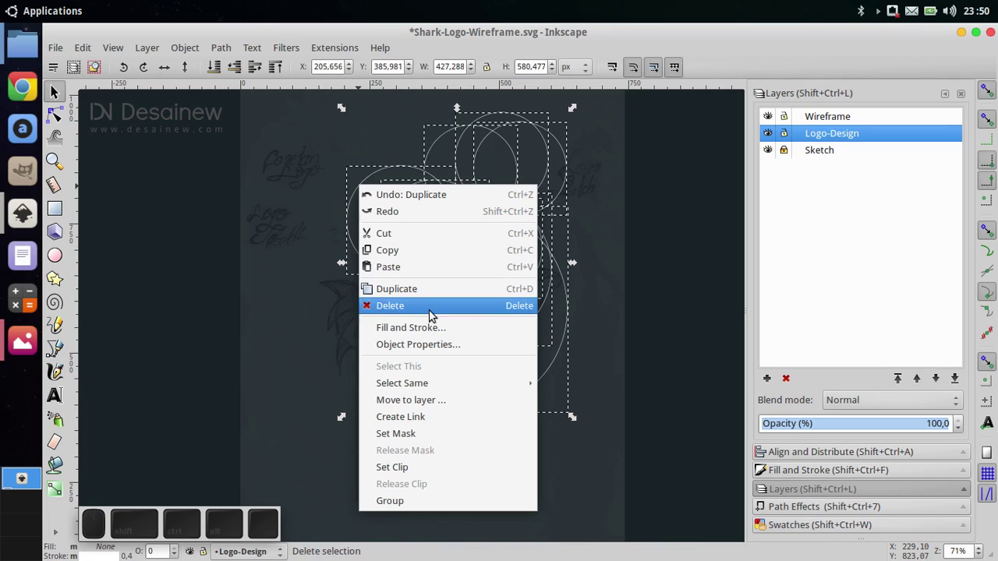
{"action": "left_click", "coordinate": [462, 405]}
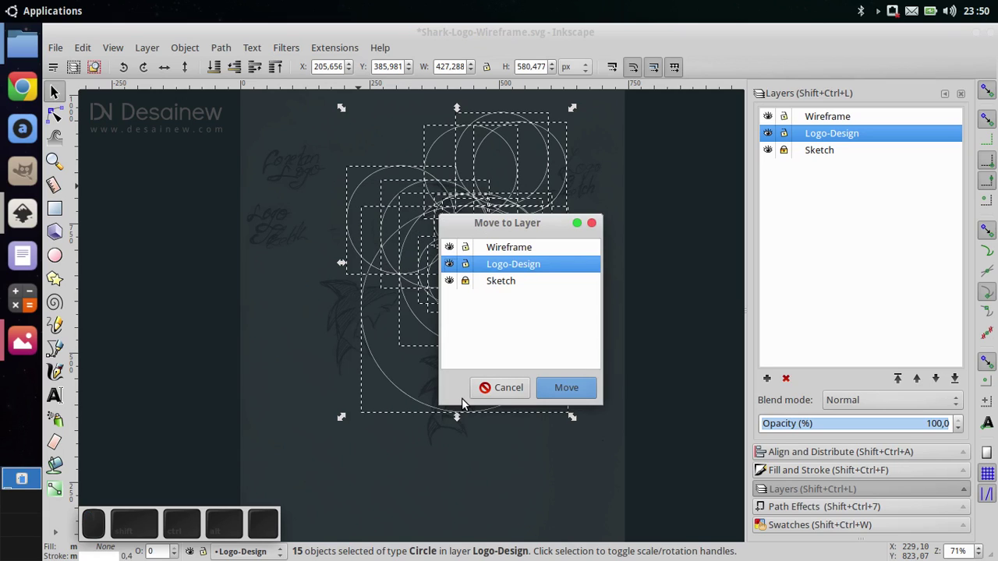
{"action": "left_click", "coordinate": [544, 249]}
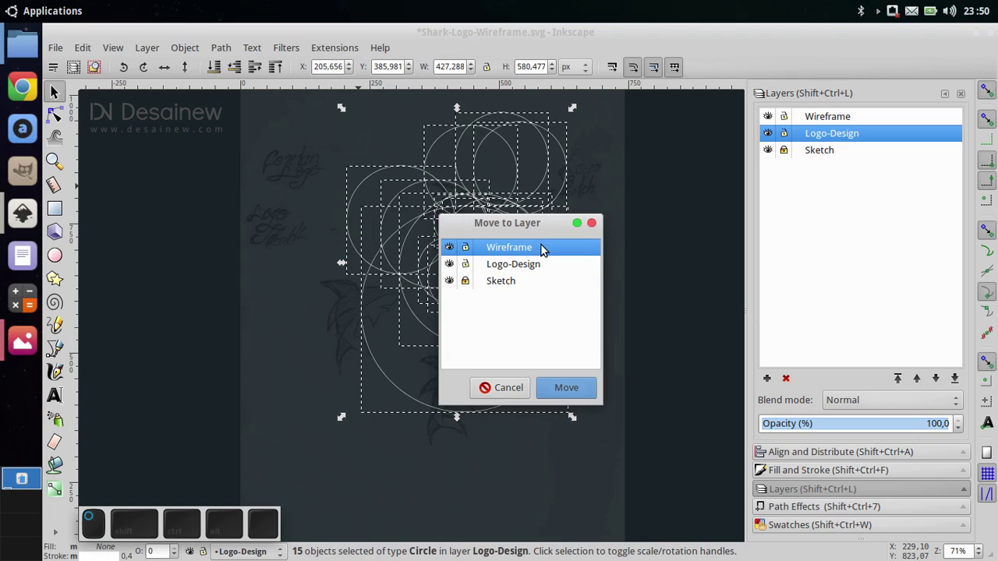
{"action": "left_click", "coordinate": [566, 390]}
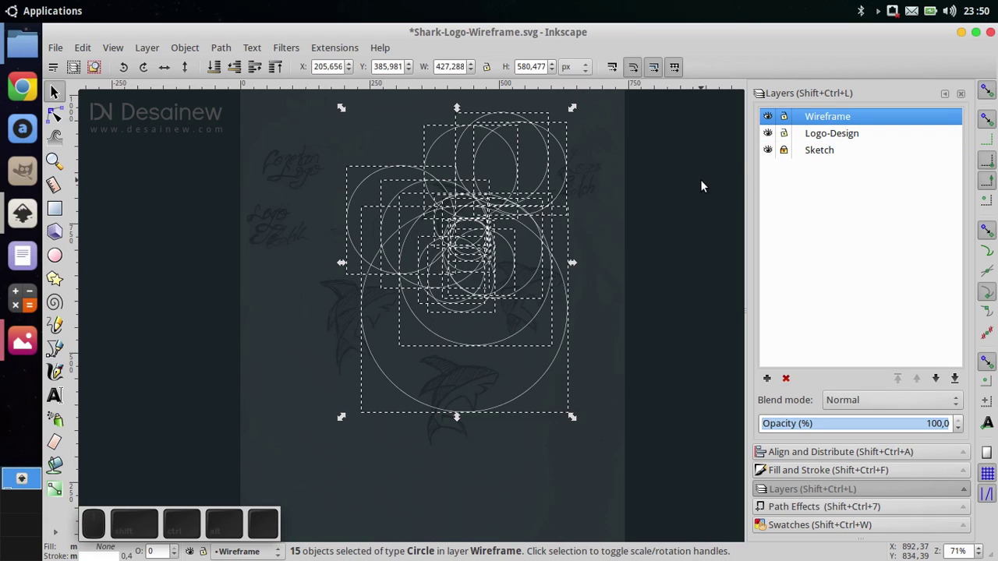
Lock and hide the Wireframe layer, and make Logo-Design the active layer.
{"action": "left_click", "coordinate": [784, 118]}
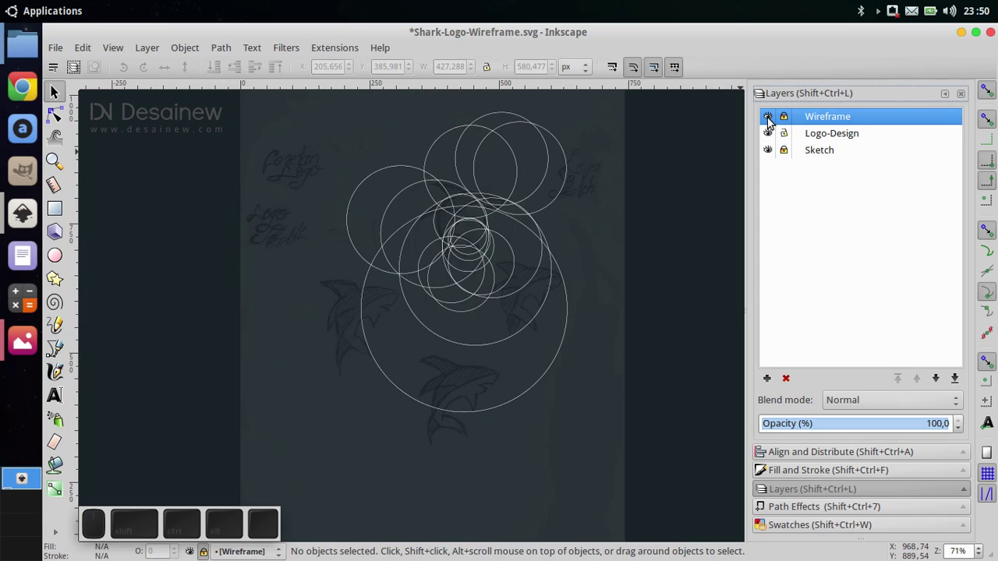
{"action": "left_click", "coordinate": [767, 118]}
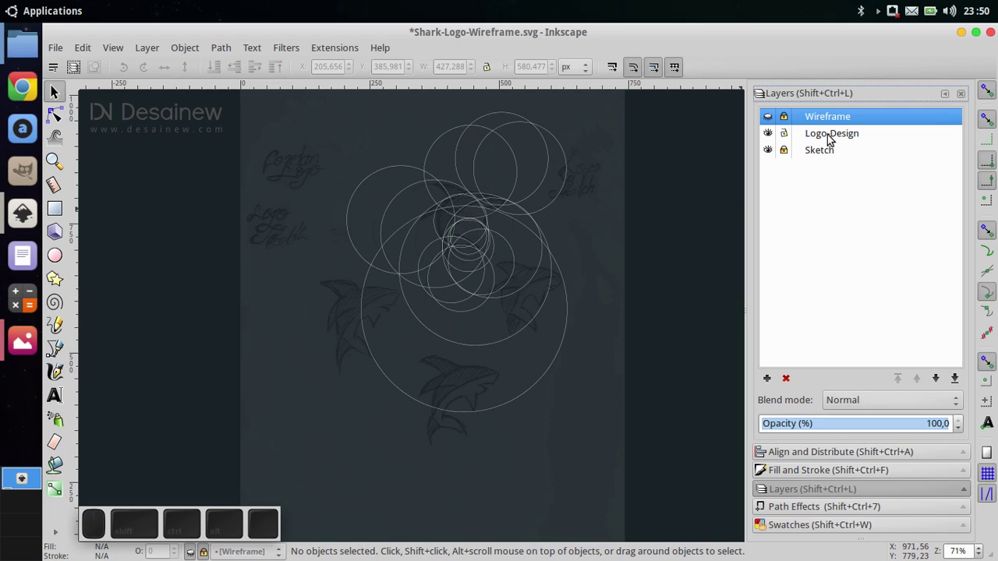
{"action": "left_click", "coordinate": [853, 136]}
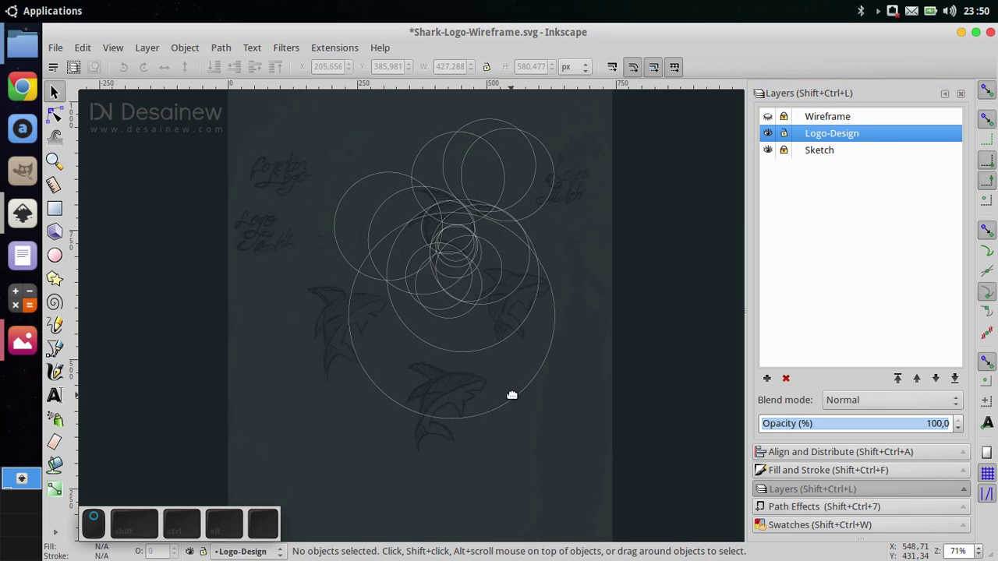
{"action": "left_click_drag", "start_coordinate": [537, 397], "coordinate": [524, 440]}
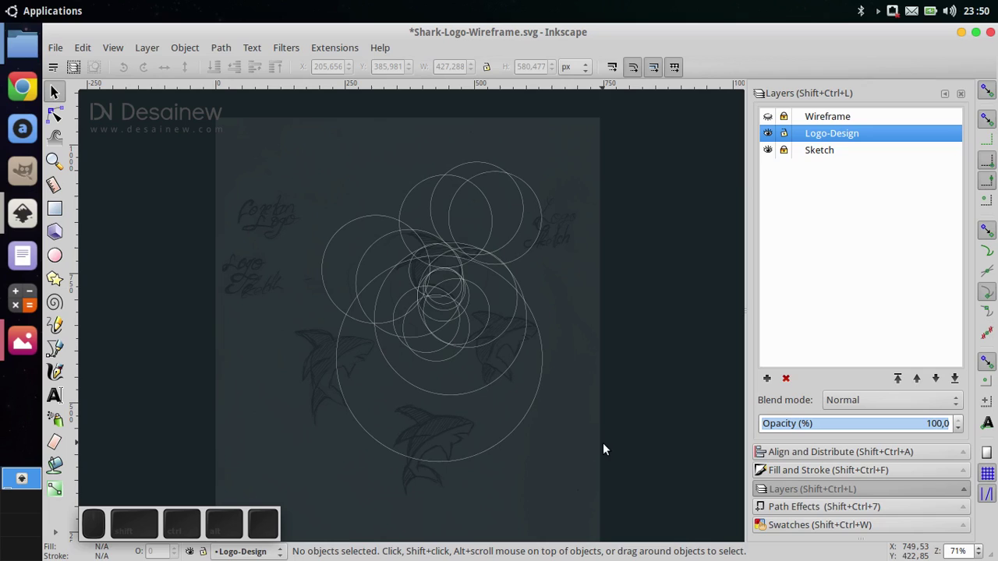
Fill all the circles in the Logo-Design layer with yellow (fdd835ff) and remove their stroke.
{"action": "left_click_drag", "start_coordinate": [637, 468], "coordinate": [284, 127]}
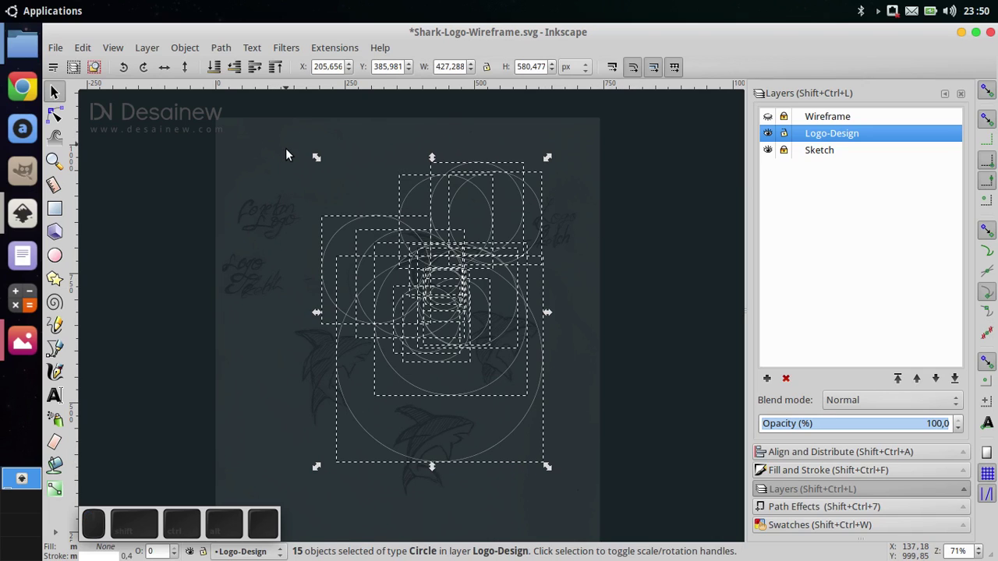
{"action": "left_click_drag", "start_coordinate": [397, 311], "coordinate": [409, 292]}
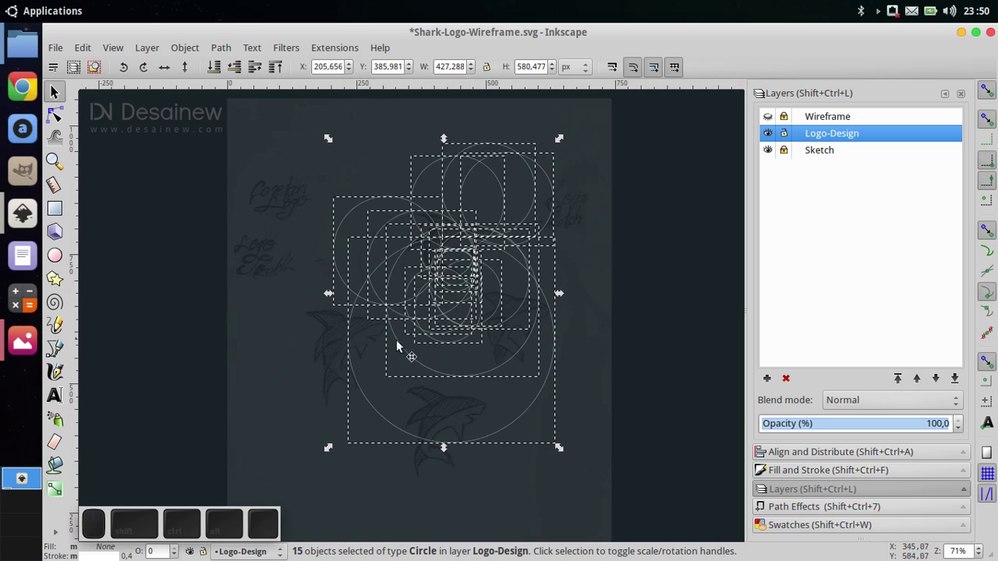
{"action": "left_click", "coordinate": [812, 526]}
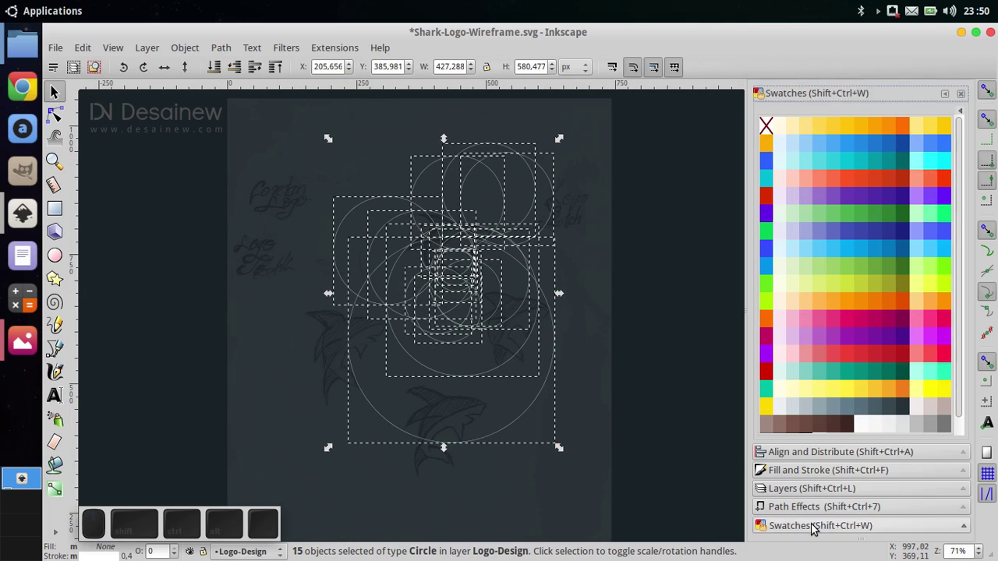
{"action": "left_click", "coordinate": [865, 389]}
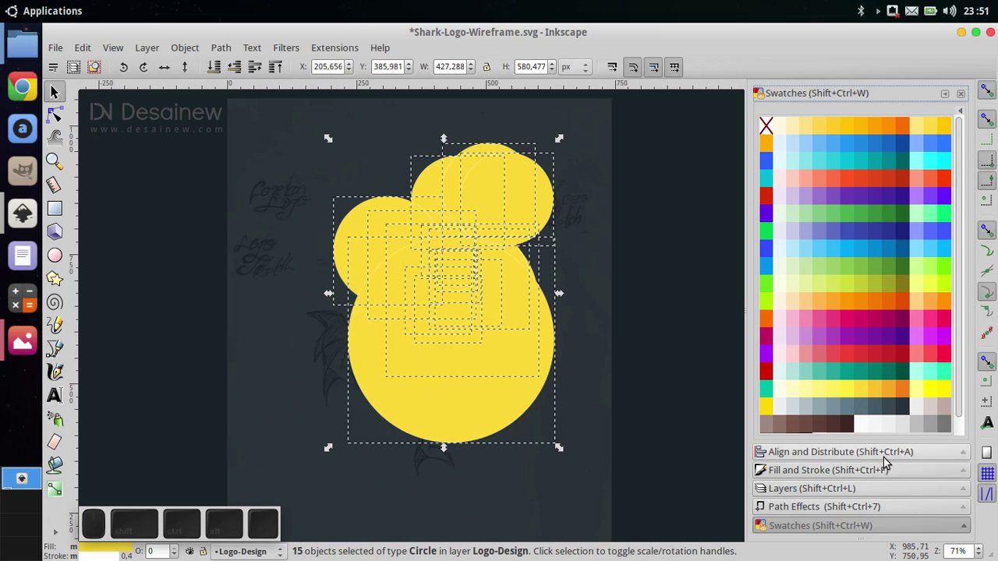
{"action": "left_click", "coordinate": [853, 470]}
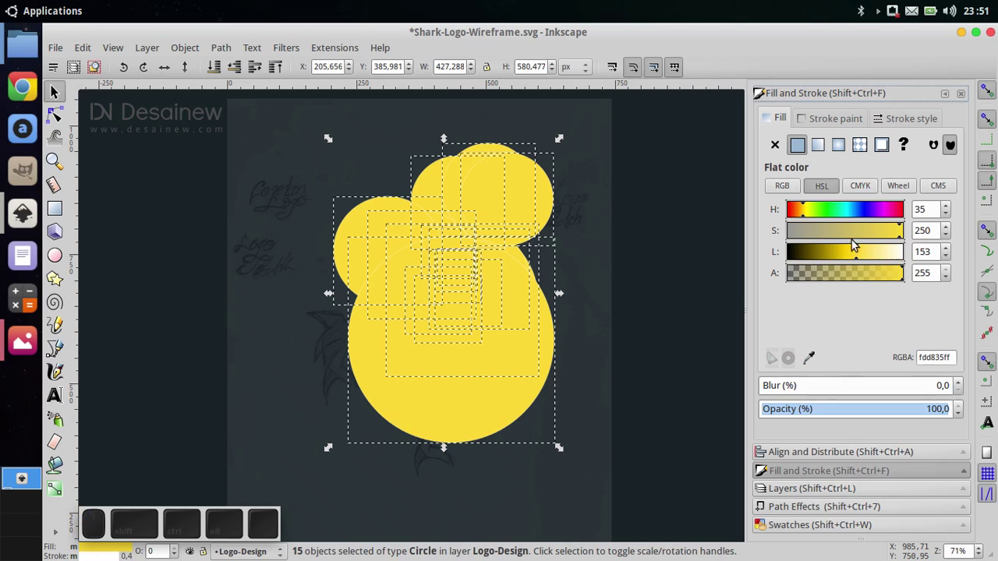
{"action": "left_click", "coordinate": [825, 119]}
{"action": "left_click", "coordinate": [775, 144]}
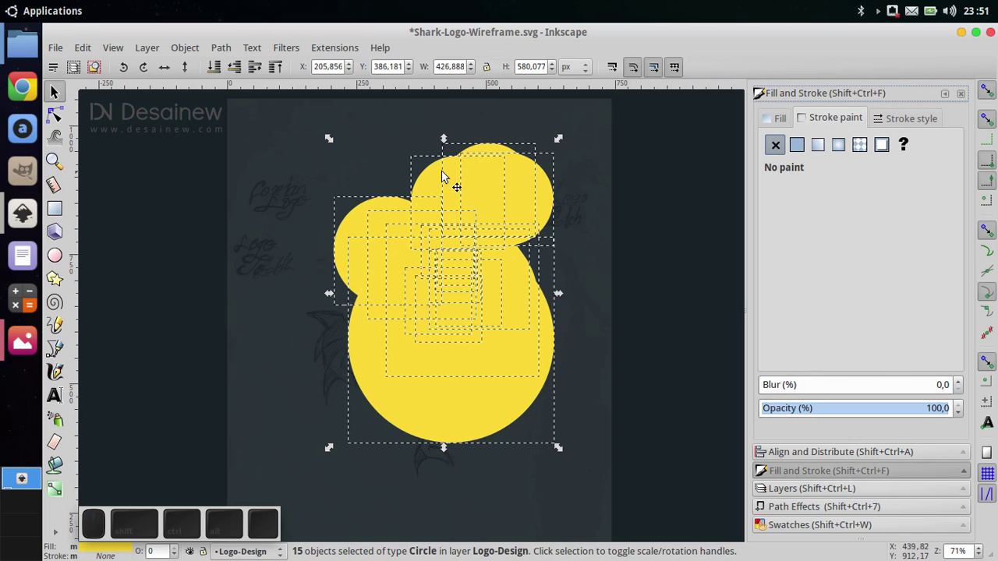
Merge the yellow circles into a single path with the Exclusion path operation.
{"action": "left_click", "coordinate": [222, 48]}
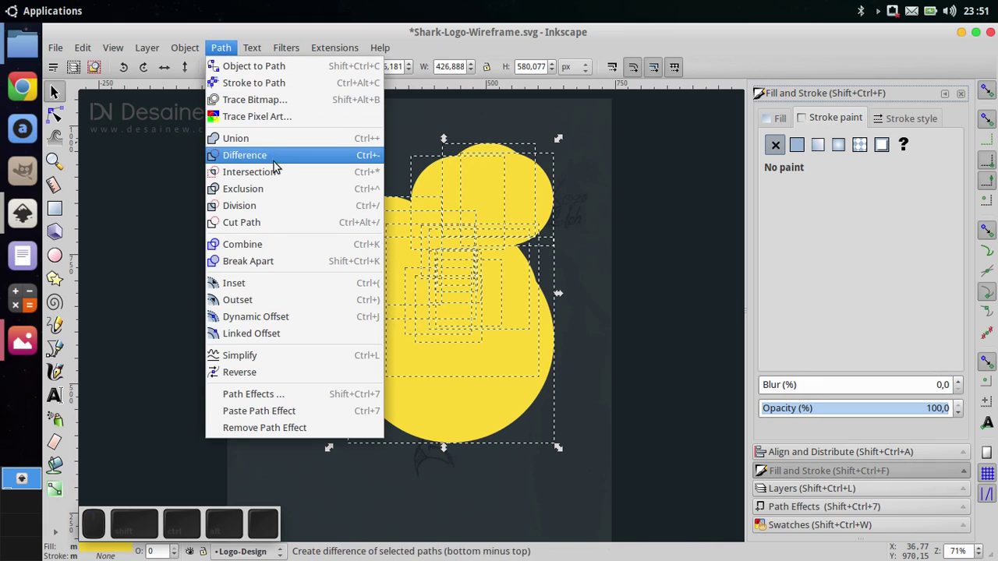
{"action": "left_click", "coordinate": [283, 189]}
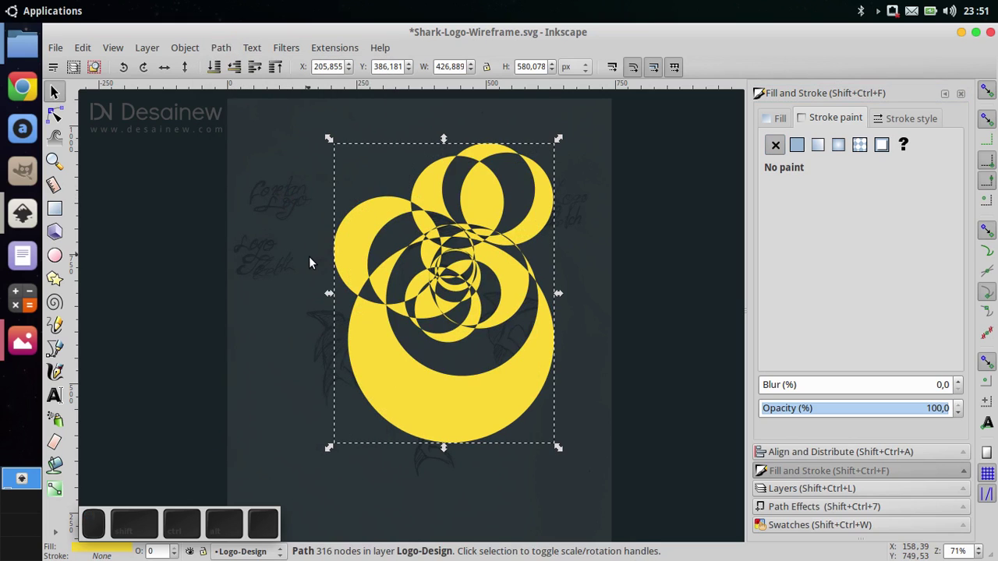
{"action": "left_click_drag", "start_coordinate": [447, 296], "coordinate": [431, 294]}
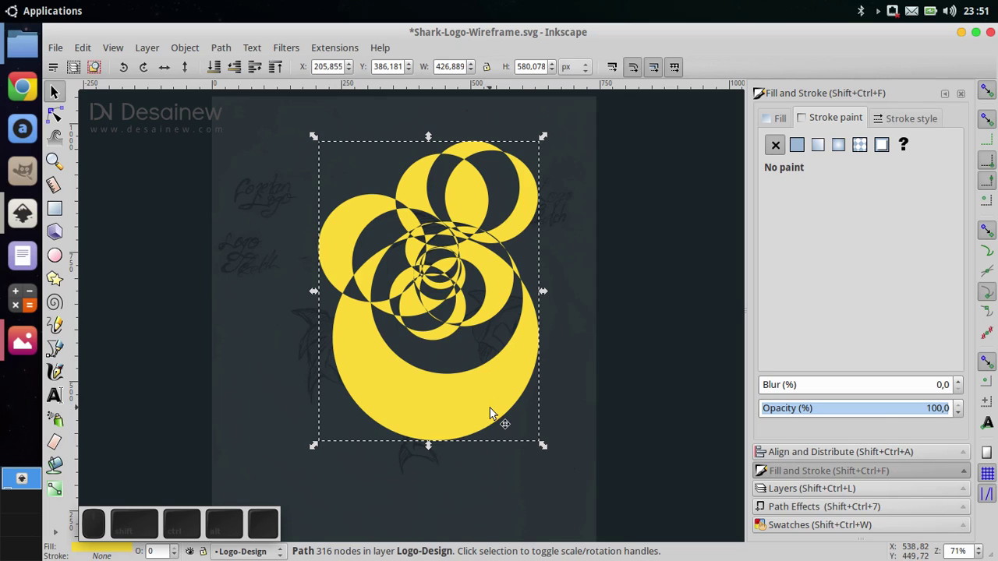
{"action": "left_click_drag", "start_coordinate": [490, 408], "coordinate": [470, 419]}
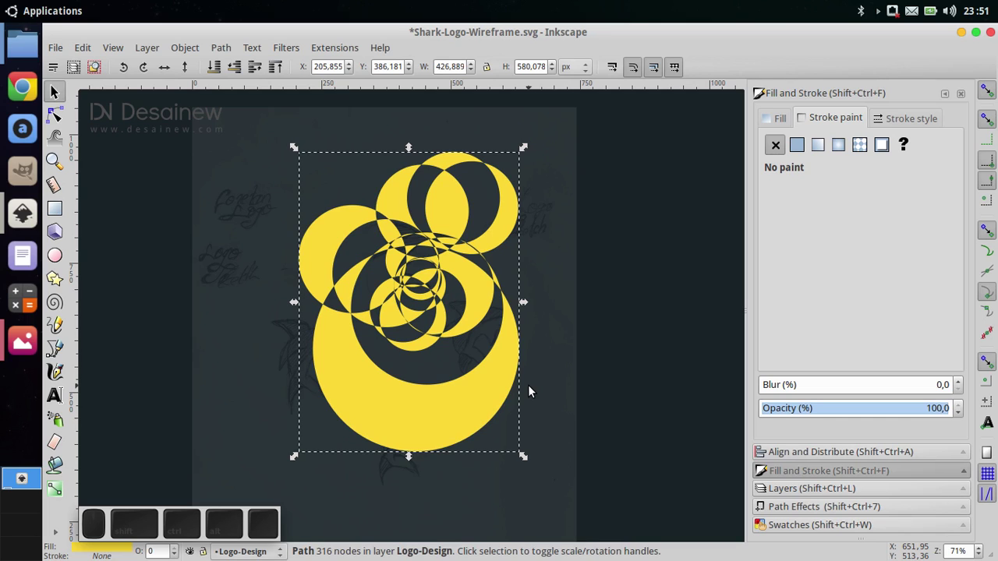
{"action": "left_click", "coordinate": [553, 386]}
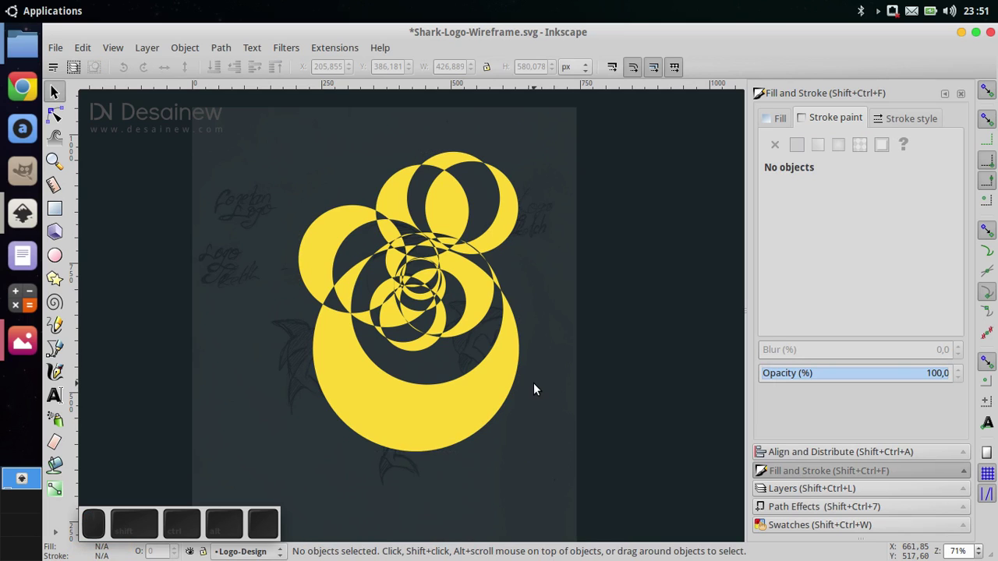
{"action": "left_click_drag", "start_coordinate": [534, 387], "coordinate": [498, 394]}
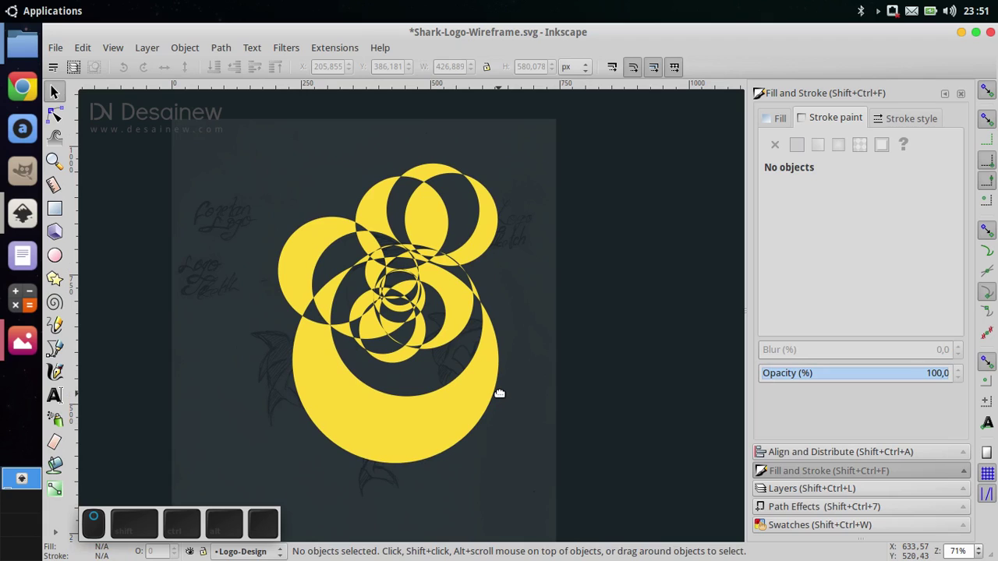
Draw a large circle about 780 px in diameter beside the page and move it over the yellow shape so it covers it completely.
{"action": "left_click", "coordinate": [54, 255]}
{"action": "left_click_drag", "start_coordinate": [425, 270], "coordinate": [382, 246]}
{"action": "scroll", "coordinate": [461, 249], "scroll_direction": "down", "scroll_amount": 1}
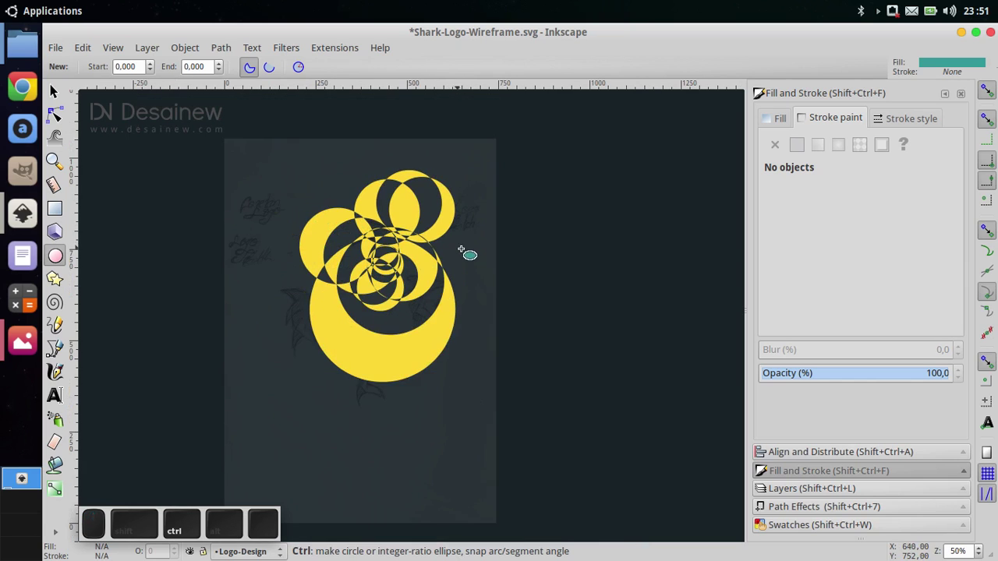
{"action": "left_click_drag", "start_coordinate": [495, 208], "coordinate": [697, 509]}
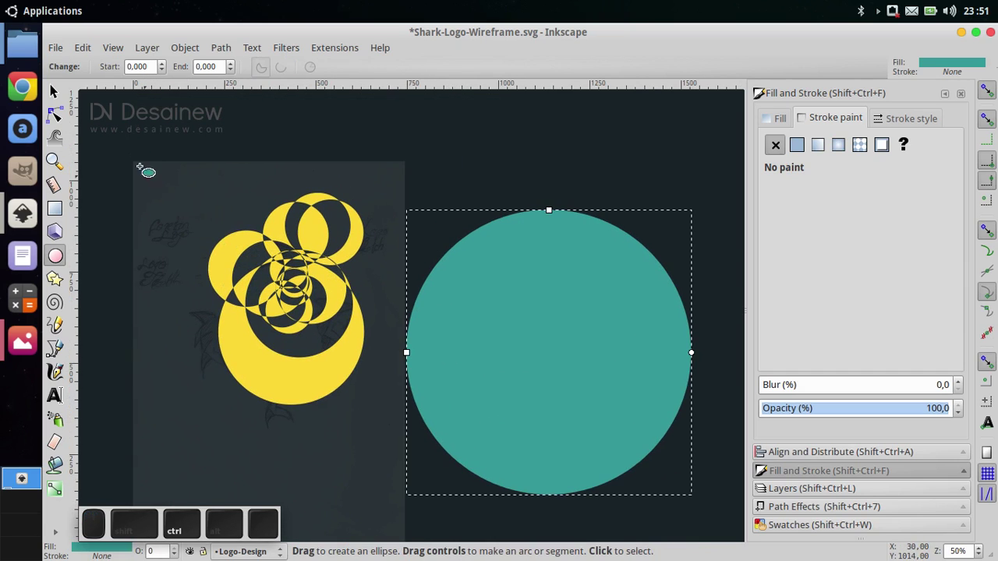
{"action": "left_click", "coordinate": [56, 91]}
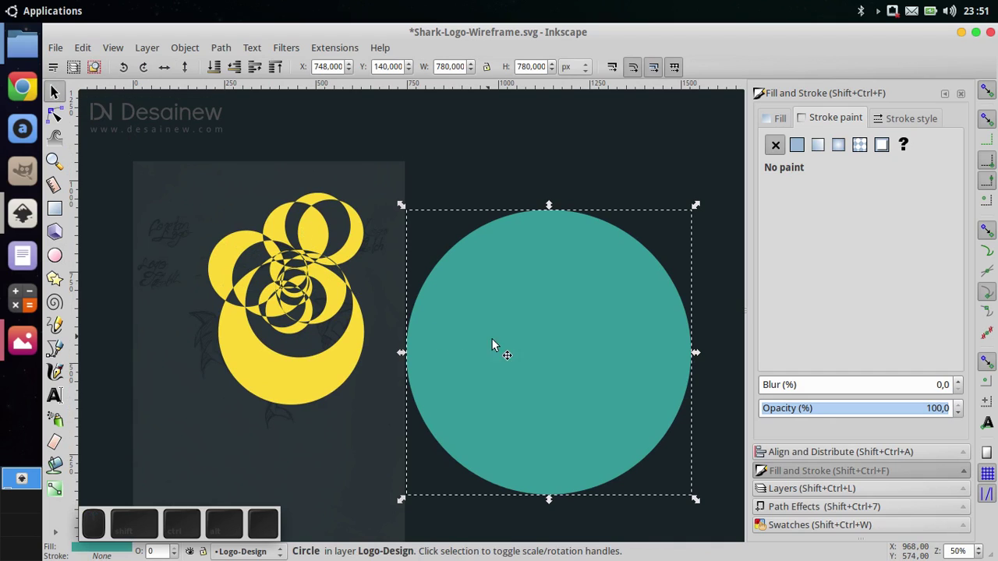
{"action": "left_click_drag", "start_coordinate": [589, 361], "coordinate": [330, 315]}
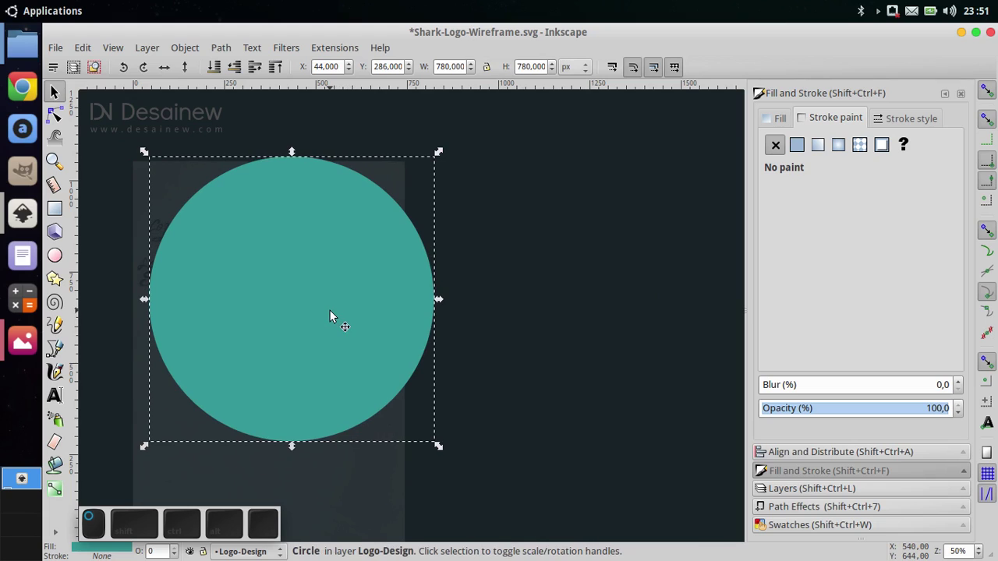
Send the large circle behind the yellow shape and shift it to about X 96, Y 262 px, still enclosing the shape.
{"action": "left_click", "coordinate": [808, 525]}
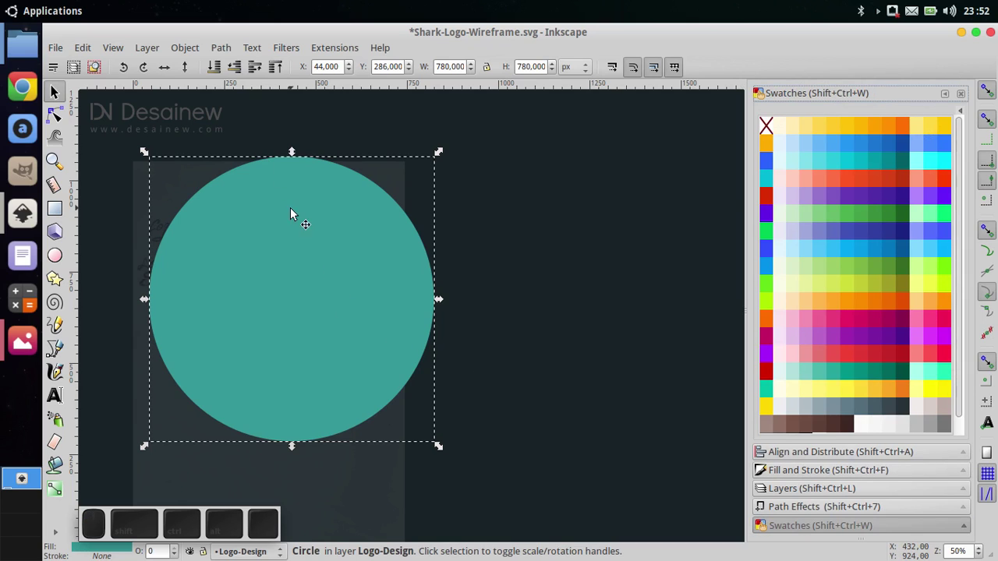
{"action": "left_click", "coordinate": [212, 68]}
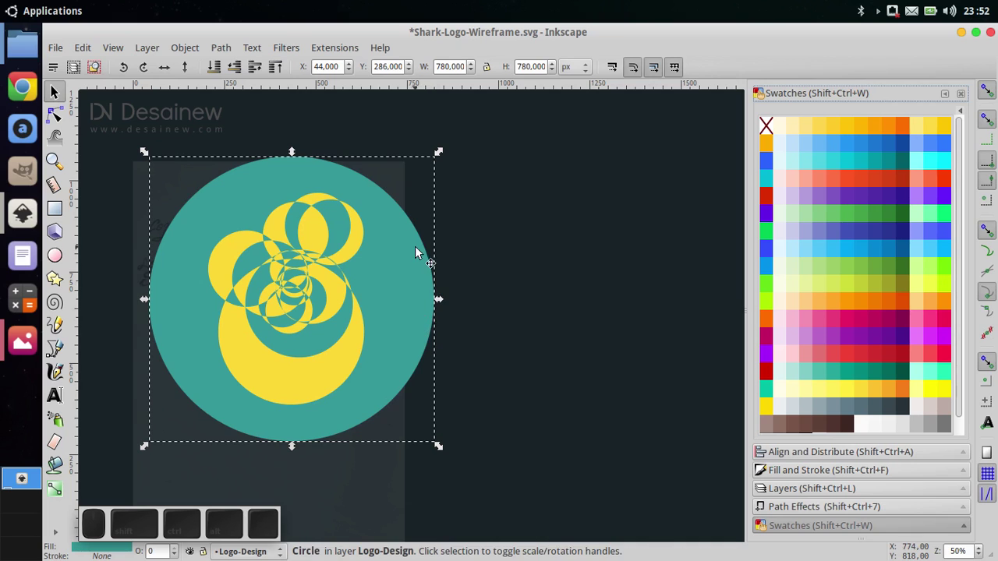
{"action": "left_click_drag", "start_coordinate": [416, 247], "coordinate": [432, 260]}
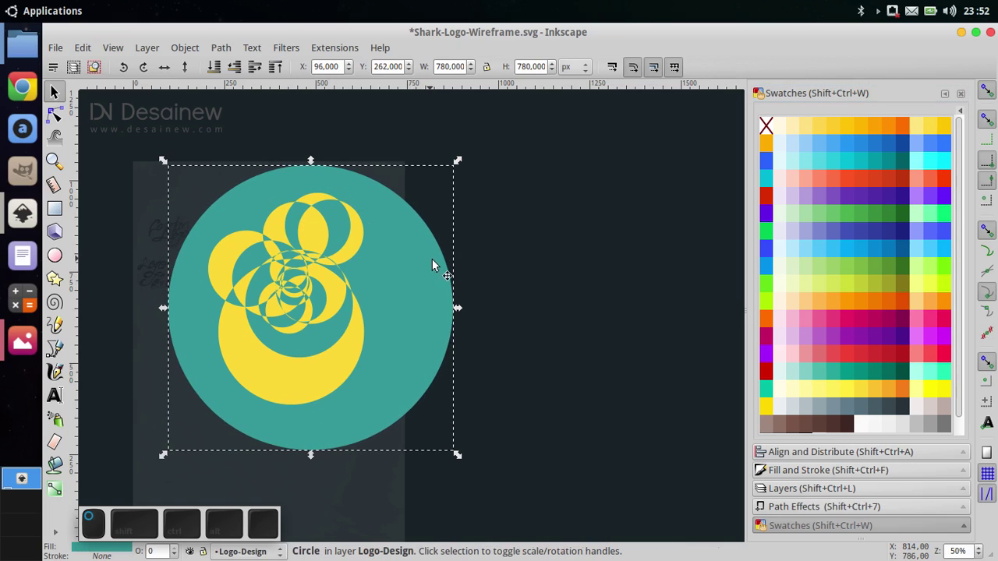
Fill the large background circle with light blue.
{"action": "left_click", "coordinate": [831, 507]}
{"action": "left_click", "coordinate": [834, 525]}
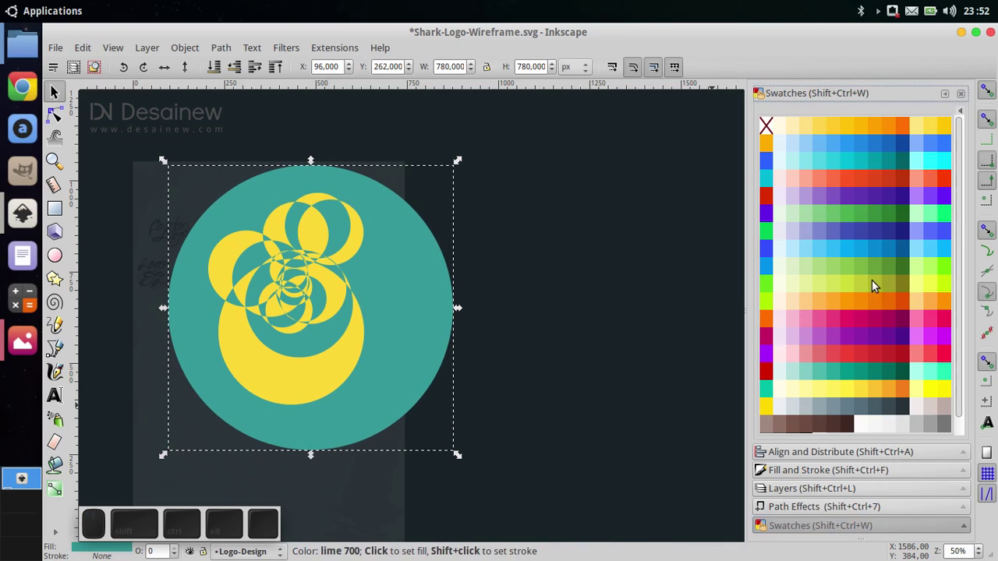
{"action": "left_click", "coordinate": [860, 244]}
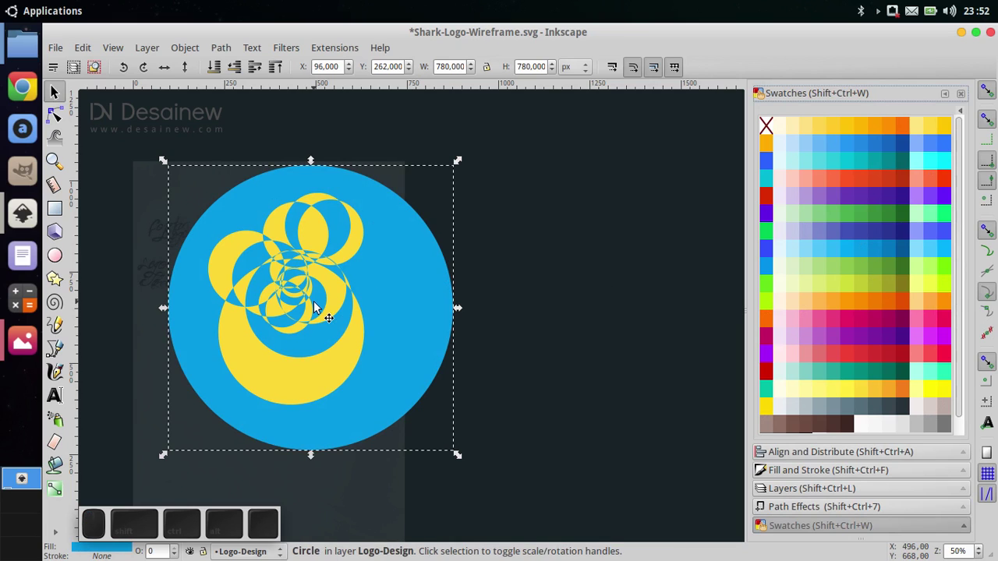
{"action": "left_click_drag", "start_coordinate": [314, 303], "coordinate": [328, 296]}
{"action": "left_click", "coordinate": [501, 303]}
Split the large blue circle along the yellow shape's outlines using the Division path operation on both objects.
{"action": "left_click_drag", "start_coordinate": [478, 339], "coordinate": [592, 355]}
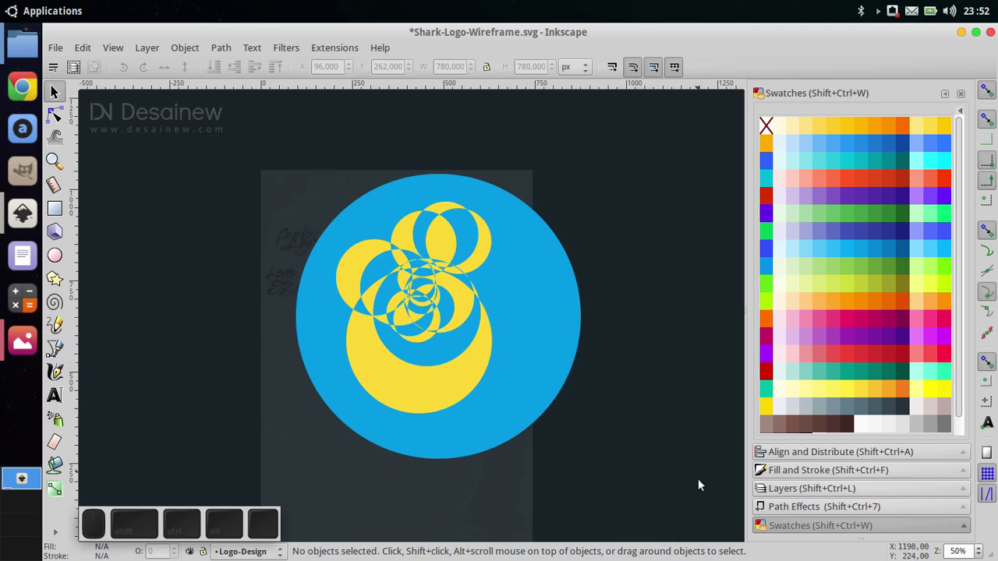
{"action": "left_click_drag", "start_coordinate": [692, 499], "coordinate": [260, 150]}
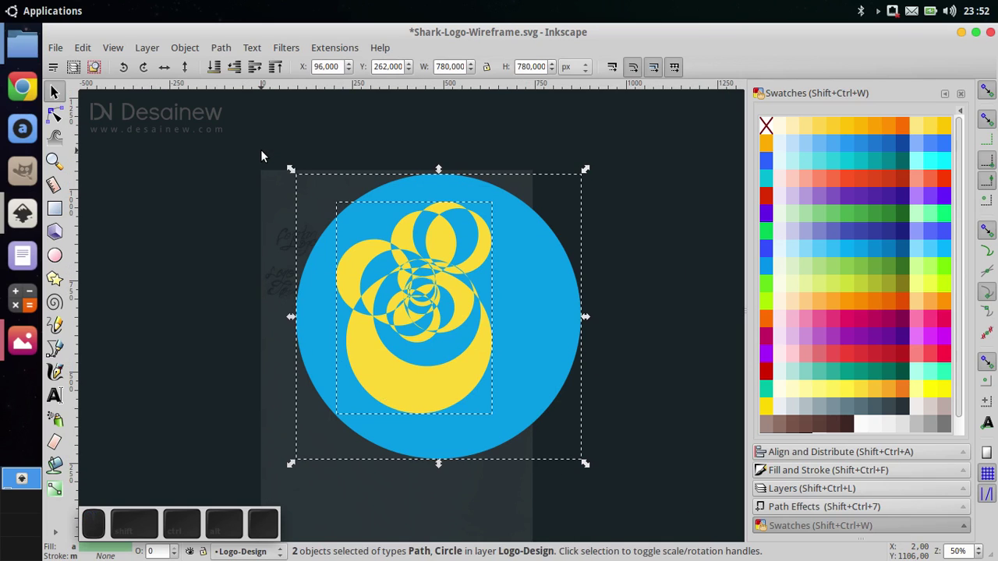
{"action": "scroll", "coordinate": [304, 187], "scroll_direction": "down", "scroll_amount": 1}
{"action": "left_click", "coordinate": [223, 48]}
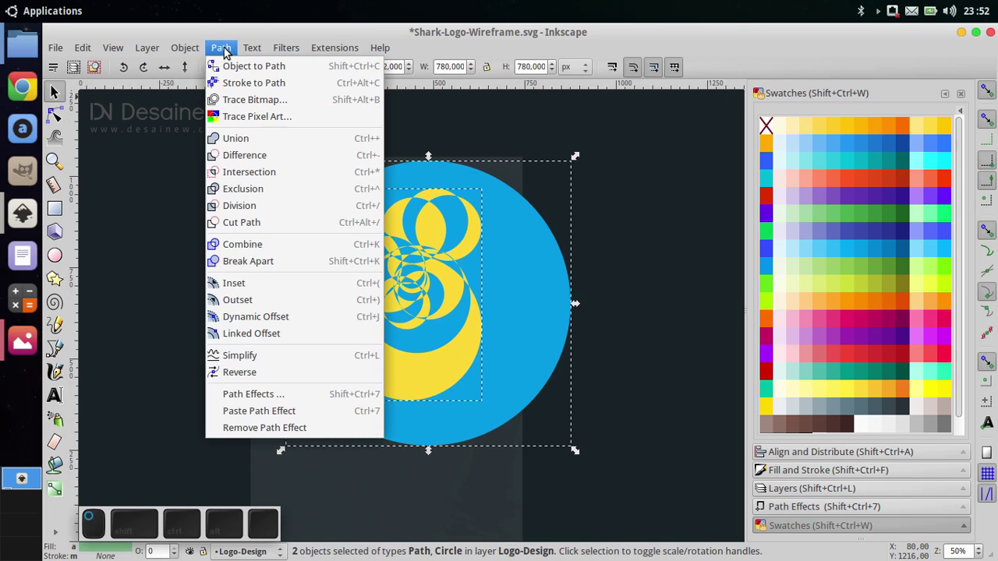
{"action": "left_click", "coordinate": [280, 206]}
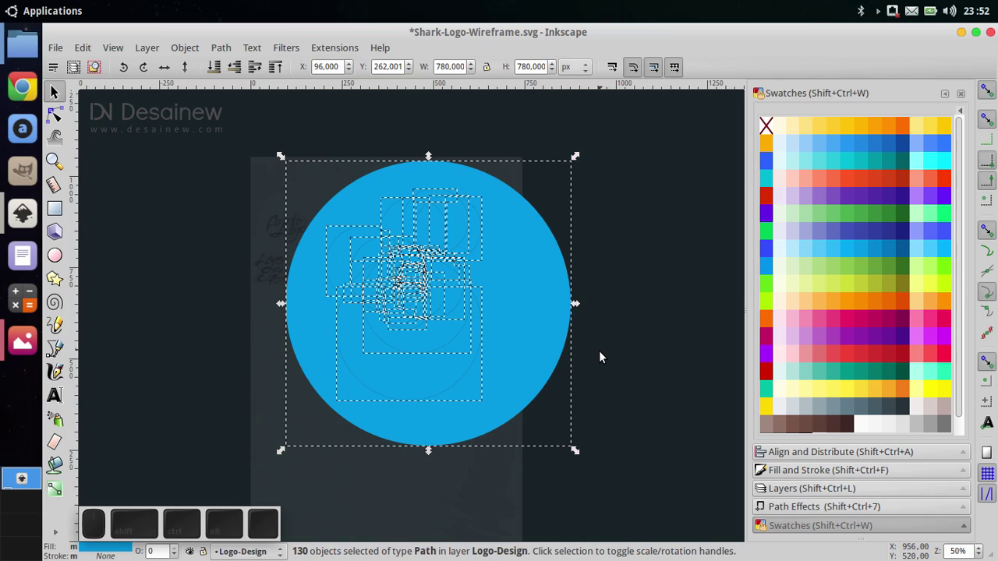
{"action": "left_click_drag", "start_coordinate": [598, 357], "coordinate": [578, 369]}
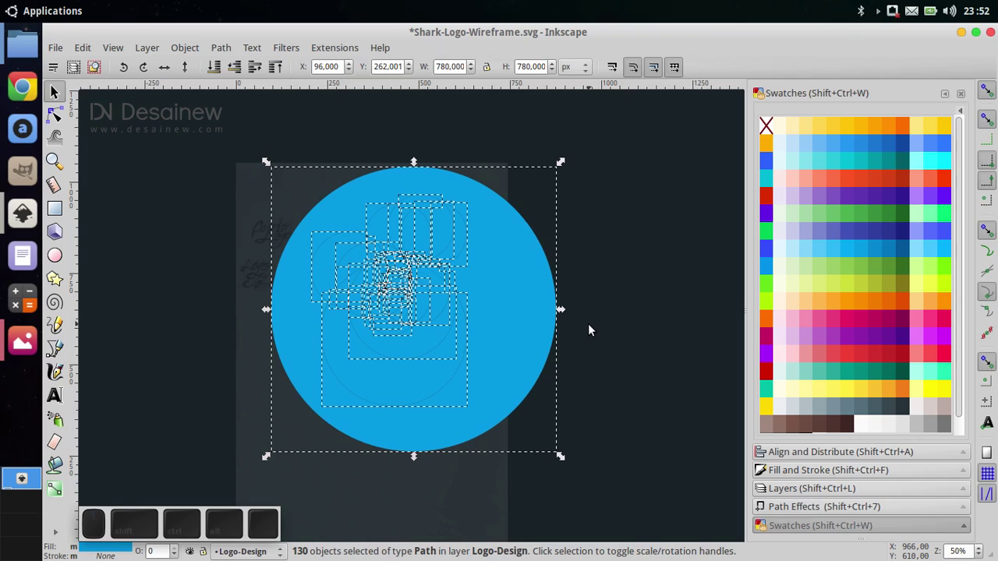
{"action": "left_click", "coordinate": [597, 318]}
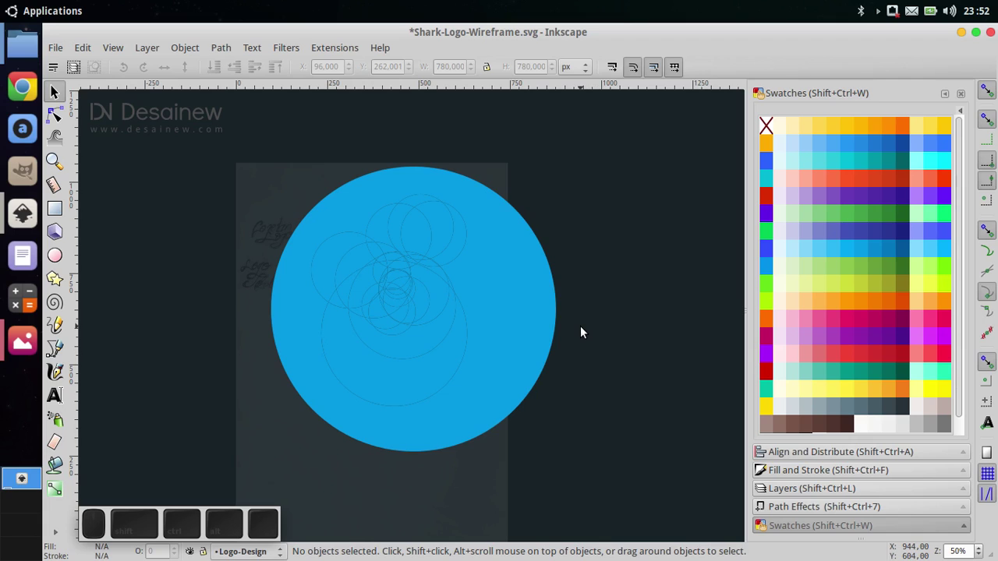
Set the Logo-Design layer's opacity to 45%.
{"action": "left_click", "coordinate": [824, 490]}
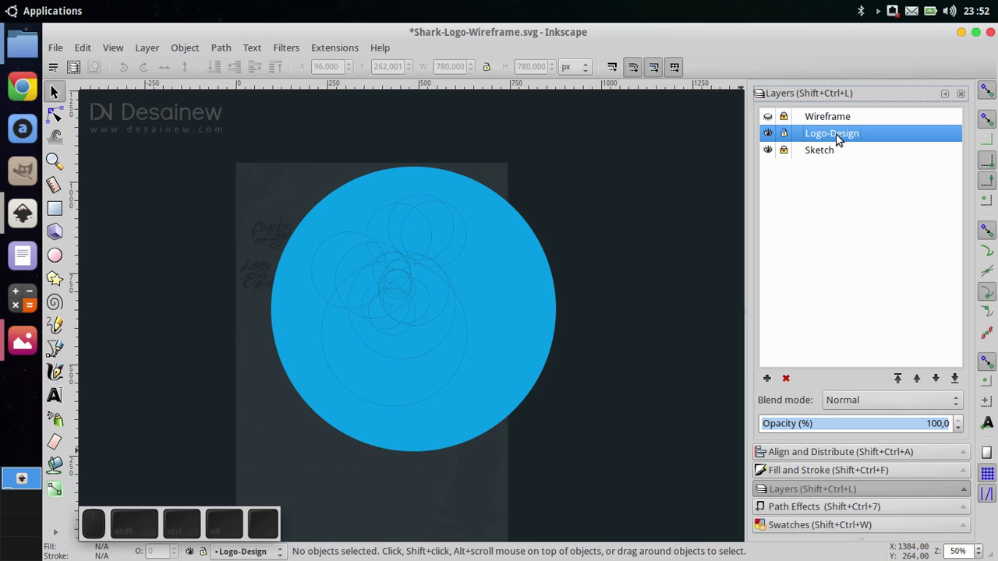
{"action": "left_click_drag", "start_coordinate": [891, 423], "coordinate": [843, 425]}
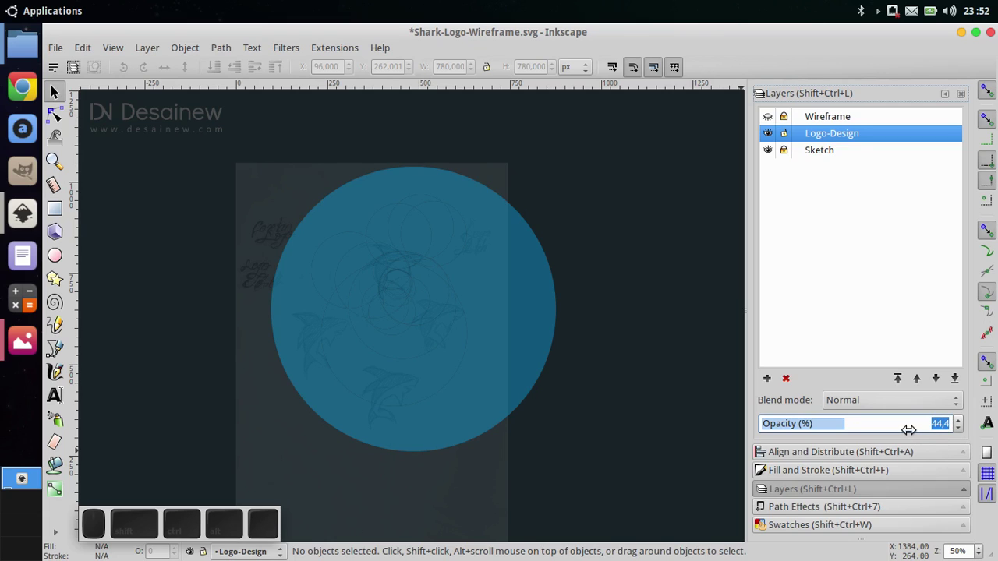
{"action": "type", "text": "45"}
{"action": "key", "text": "Return"}
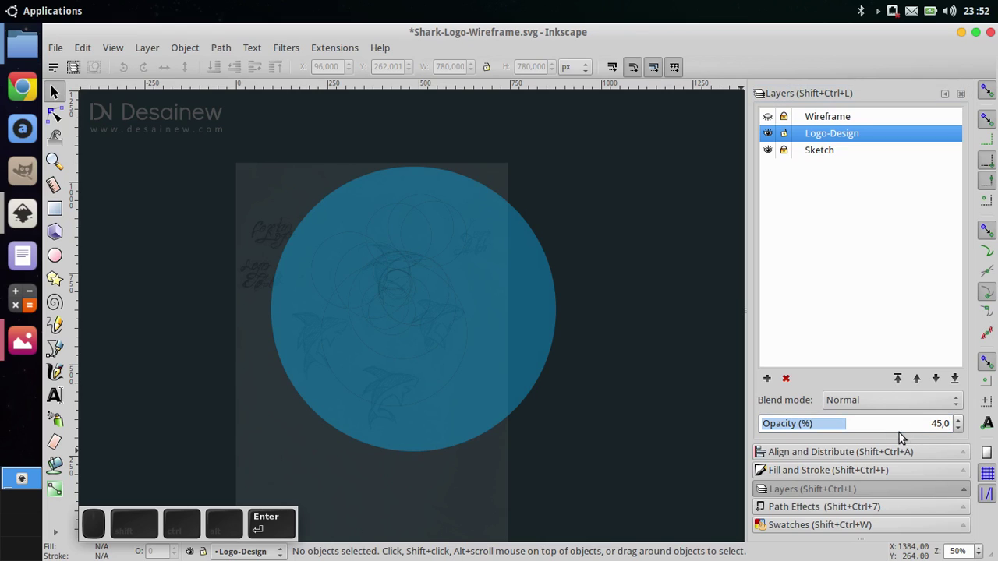
Delete the divided circle pieces above the shark's back and around its snout.
{"action": "scroll", "coordinate": [373, 256], "scroll_direction": "up", "scroll_amount": 1}
{"action": "scroll", "coordinate": [459, 231], "scroll_direction": "up", "scroll_amount": 2}
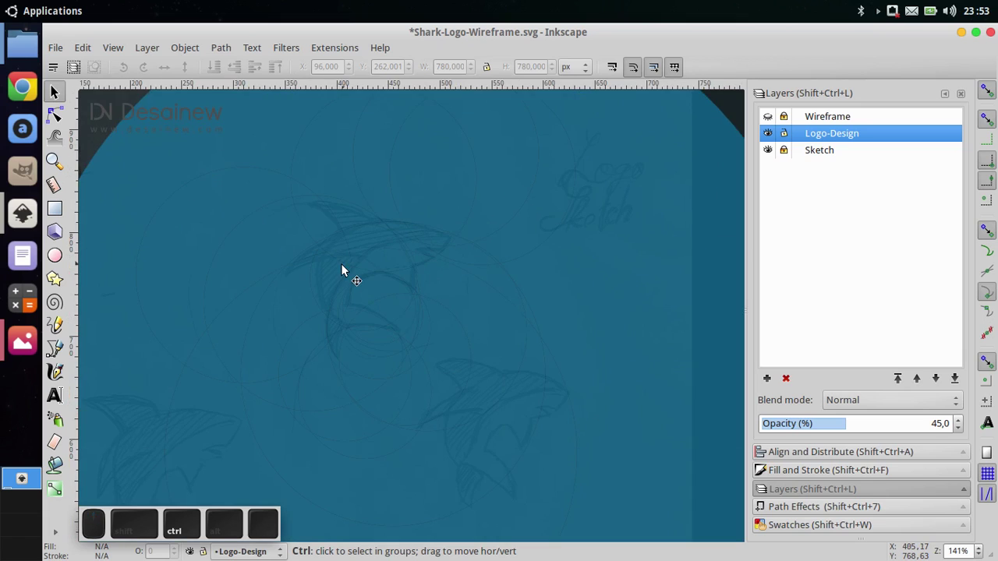
{"action": "scroll", "coordinate": [401, 256], "scroll_direction": "down", "scroll_amount": 1}
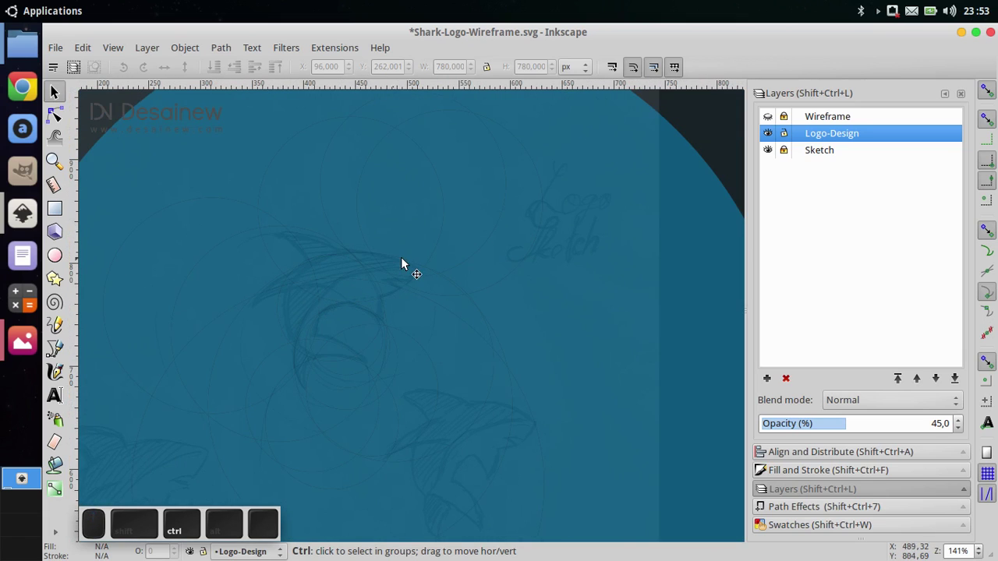
{"action": "left_click", "coordinate": [405, 223]}
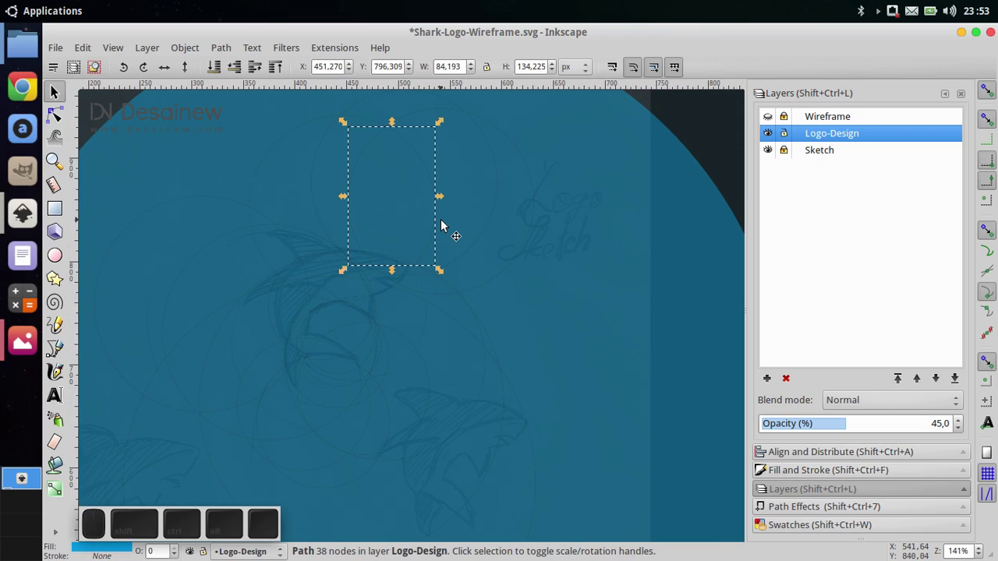
{"action": "key", "text": "Delete"}
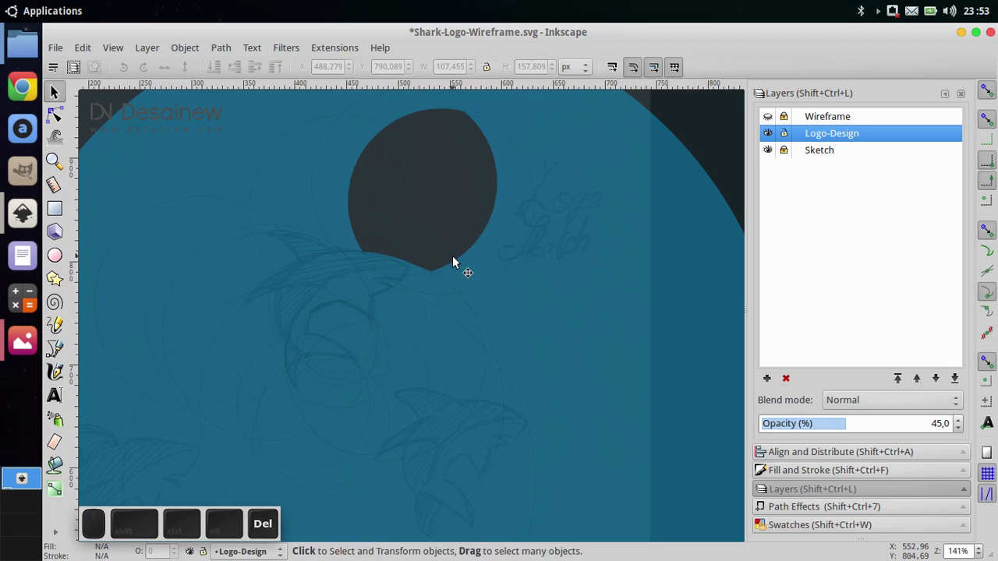
{"action": "left_click", "coordinate": [464, 282]}
{"action": "key", "text": "Delete"}
{"action": "left_click", "coordinate": [430, 285]}
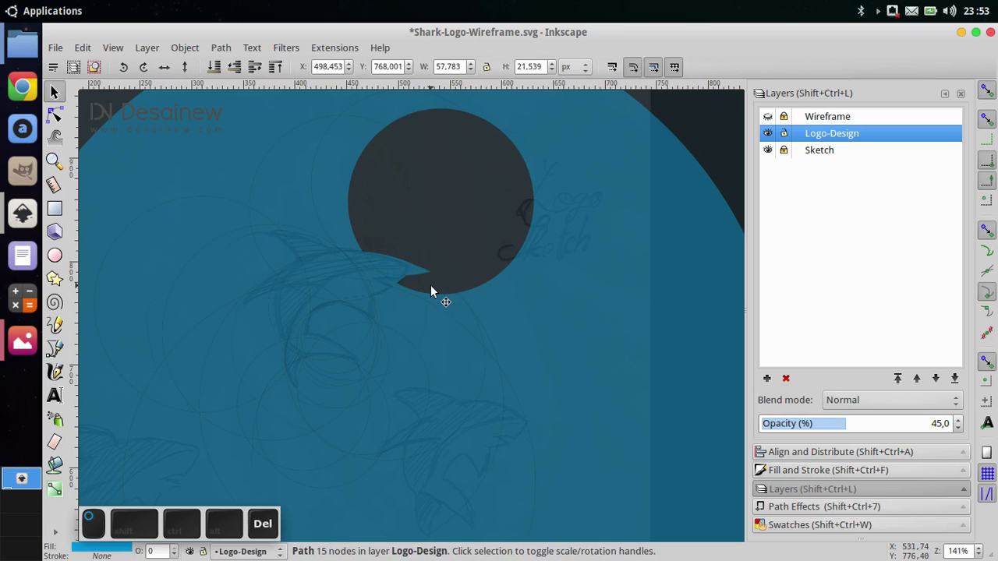
{"action": "key", "text": "Delete"}
Delete the two small pieces that extend beyond the sketched tip of the shark's snout.
{"action": "scroll", "coordinate": [408, 300], "scroll_direction": "up", "scroll_amount": 4}
{"action": "left_click", "coordinate": [440, 212]}
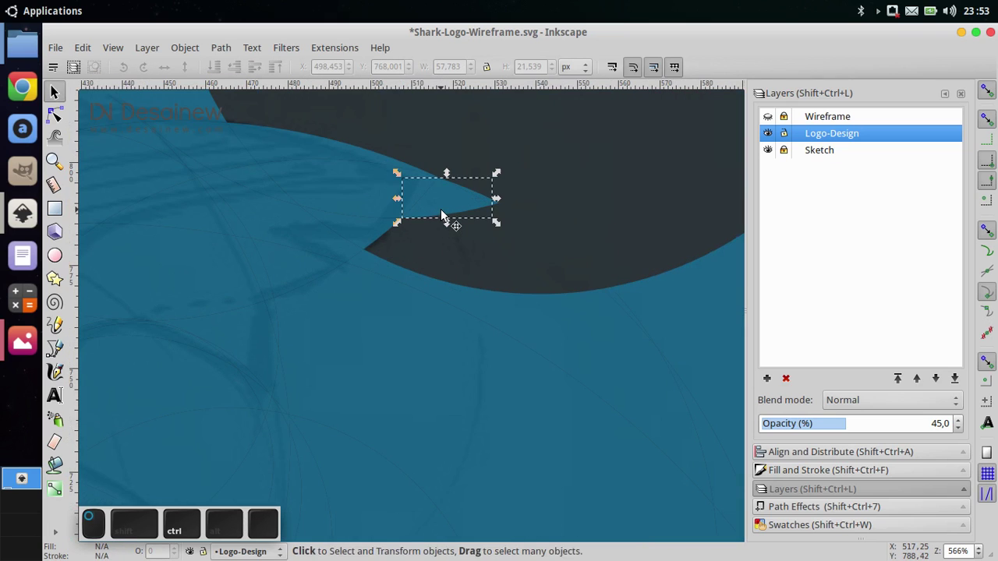
{"action": "key", "text": "Delete"}
{"action": "left_click", "coordinate": [470, 197]}
{"action": "key", "text": "Delete"}
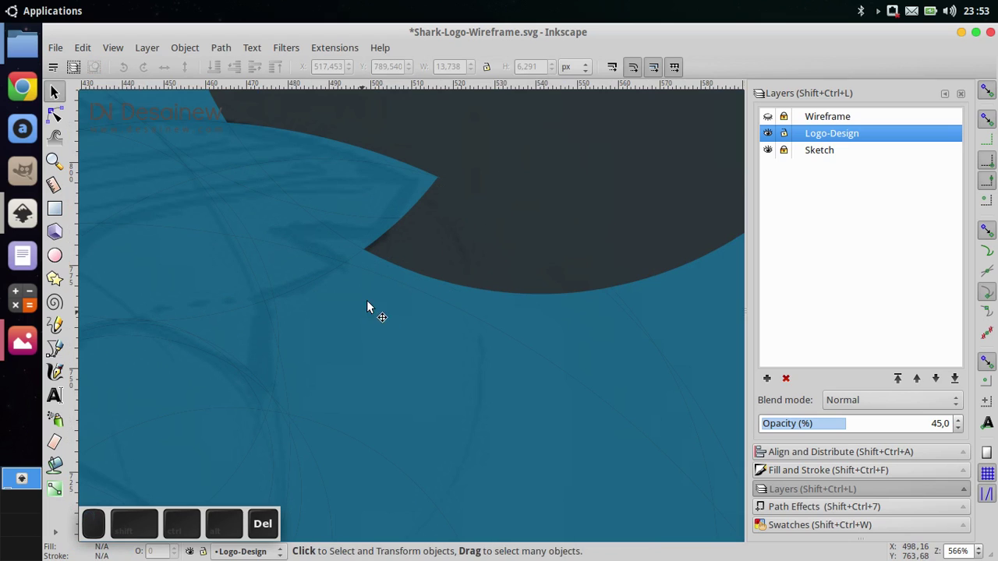
Delete the pieces inside the shark's open mouth and directly below its lower jaw.
{"action": "left_click", "coordinate": [392, 273]}
{"action": "key", "text": "Delete"}
{"action": "left_click", "coordinate": [372, 236]}
{"action": "key", "text": "Delete"}
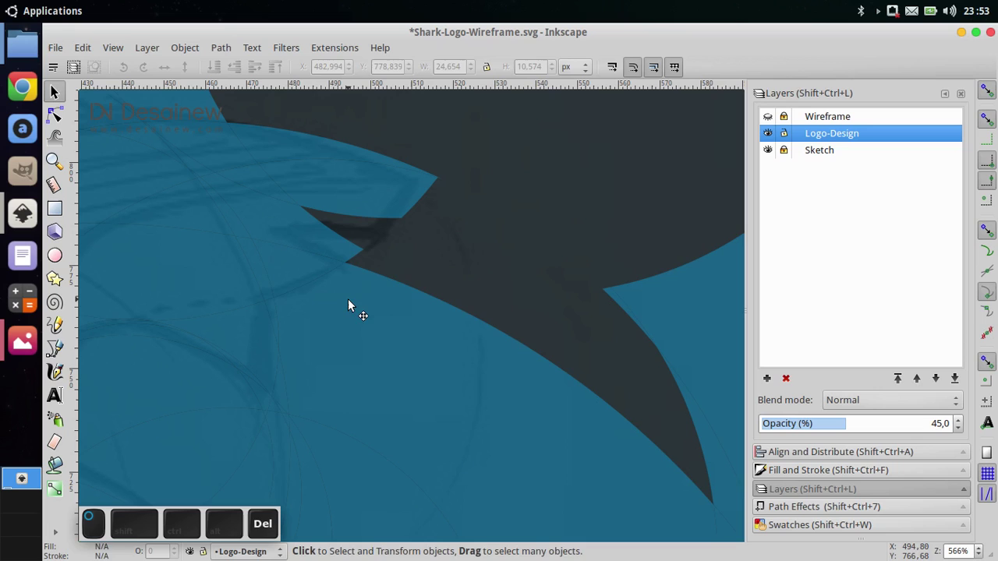
{"action": "left_click", "coordinate": [343, 306]}
{"action": "key", "text": "Delete"}
Delete the pieces to the right of and below the shark's pectoral fin.
{"action": "left_click_drag", "start_coordinate": [379, 261], "coordinate": [486, 141]}
{"action": "left_click", "coordinate": [434, 339]}
{"action": "key", "text": "Delete"}
{"action": "left_click", "coordinate": [415, 343]}
{"action": "key", "text": "Delete"}
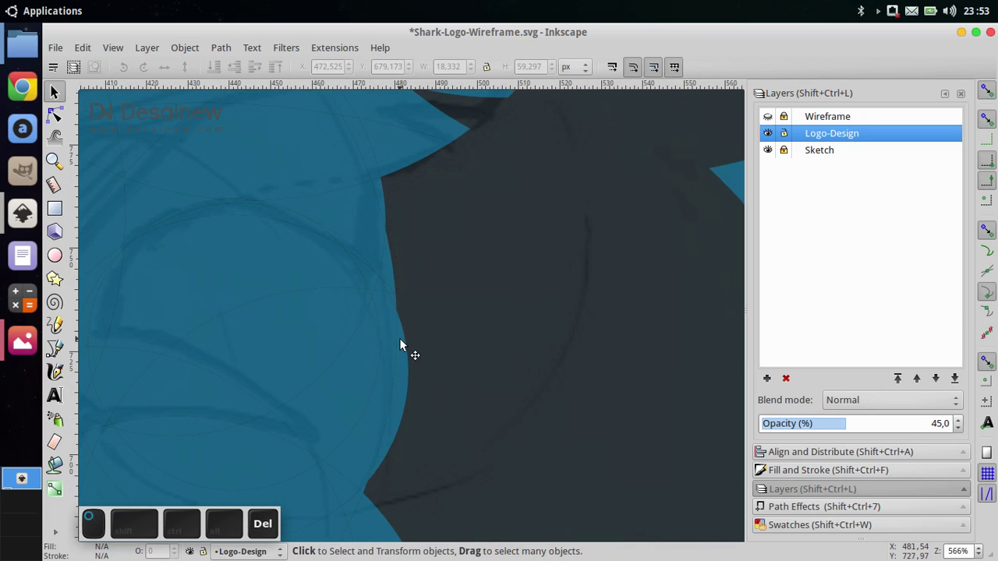
{"action": "left_click", "coordinate": [400, 342]}
{"action": "key", "text": "Delete"}
{"action": "left_click", "coordinate": [396, 344]}
{"action": "key", "text": "Delete"}
Delete the remaining large pieces enclosed between the shark's belly curve and its tail.
{"action": "left_click", "coordinate": [320, 324]}
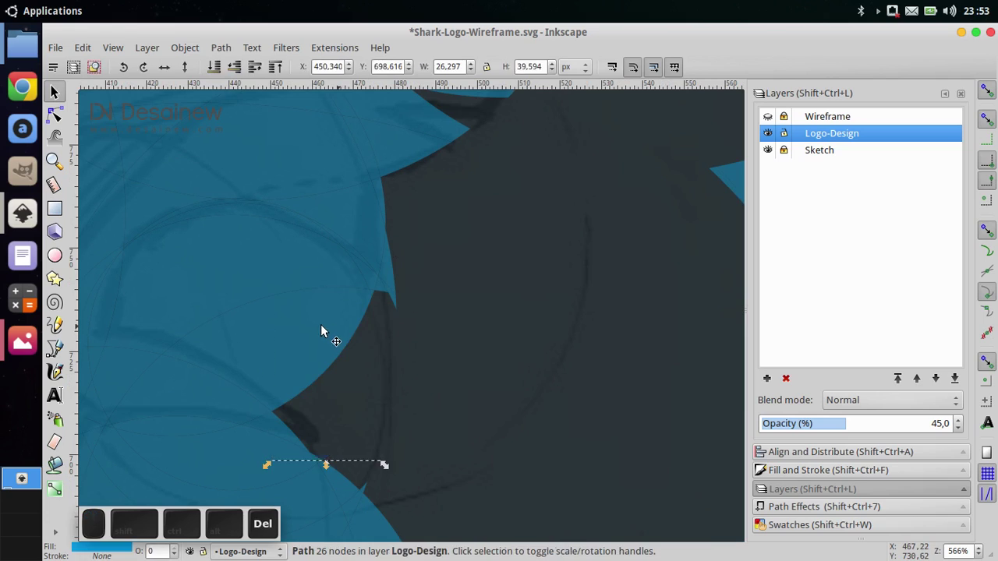
{"action": "key", "text": "Delete"}
{"action": "left_click", "coordinate": [275, 295]}
{"action": "key", "text": "Delete"}
{"action": "left_click", "coordinate": [241, 266]}
{"action": "key", "text": "Delete"}
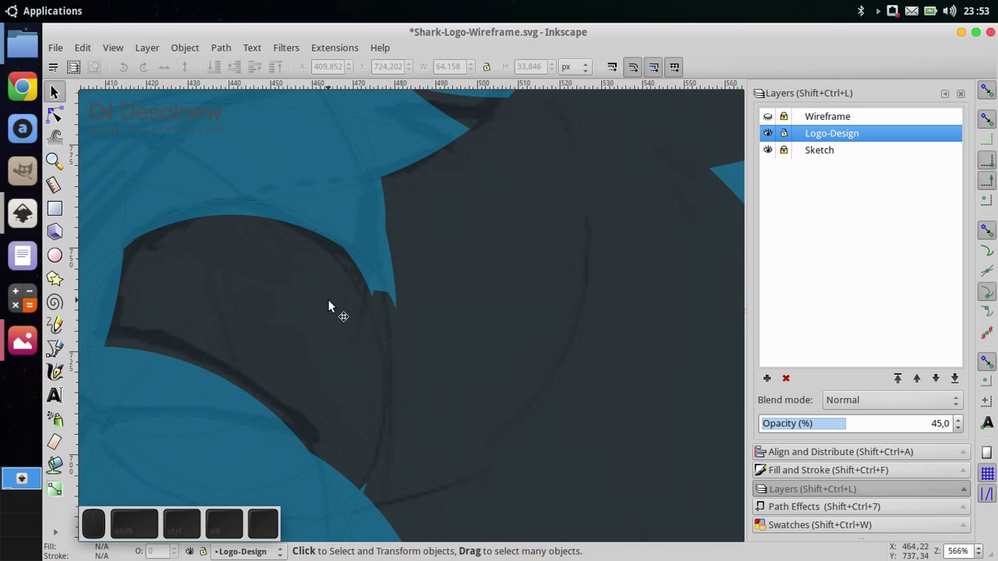
Delete the three small leftover pieces at the inner side of the pectoral fin's tip.
{"action": "scroll", "coordinate": [370, 293], "scroll_direction": "up", "scroll_amount": 4}
{"action": "left_click", "coordinate": [405, 274]}
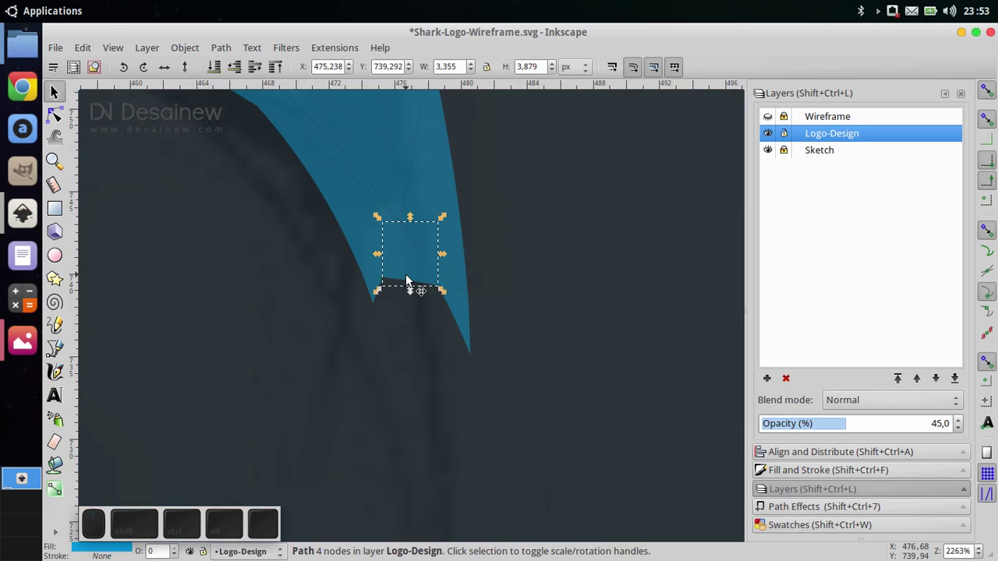
{"action": "key", "text": "Delete"}
{"action": "left_click", "coordinate": [385, 258]}
{"action": "key", "text": "Delete"}
{"action": "left_click", "coordinate": [370, 285]}
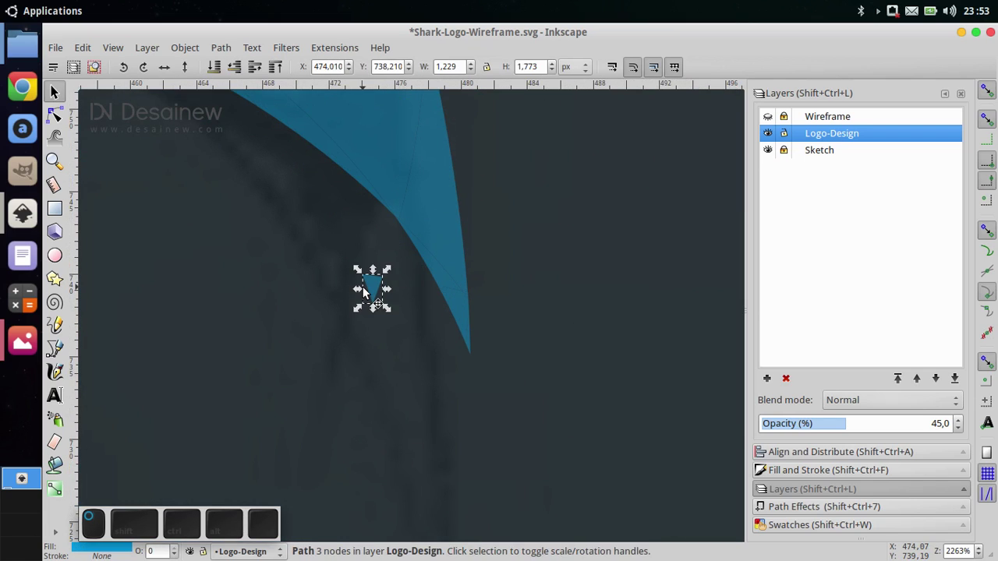
{"action": "key", "text": "Delete"}
{"action": "scroll", "coordinate": [414, 261], "scroll_direction": "down", "scroll_amount": 4}
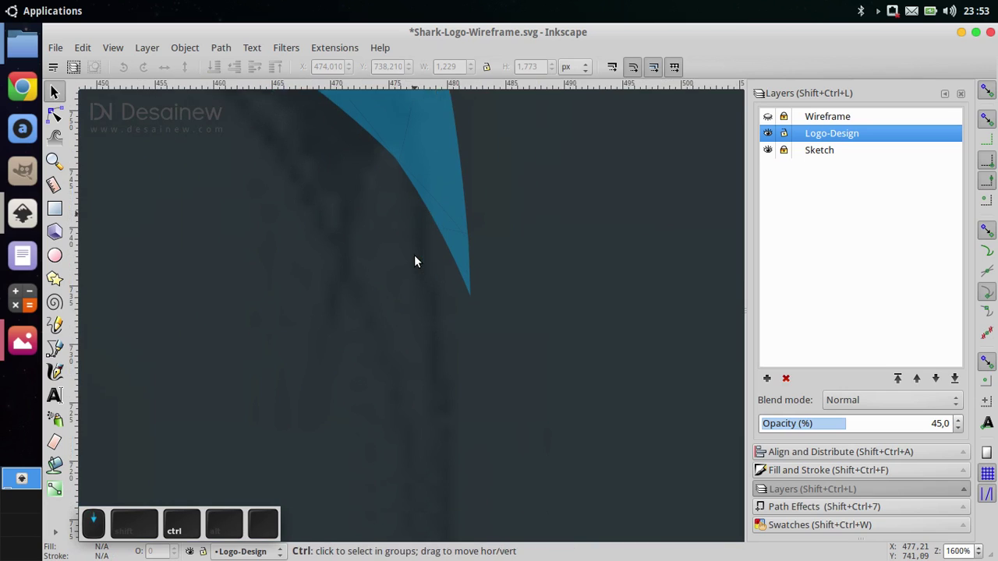
Delete the thin leftover pieces along the belly arch and the inner edge of the pectoral fin.
{"action": "scroll", "coordinate": [400, 298], "scroll_direction": "up", "scroll_amount": 2}
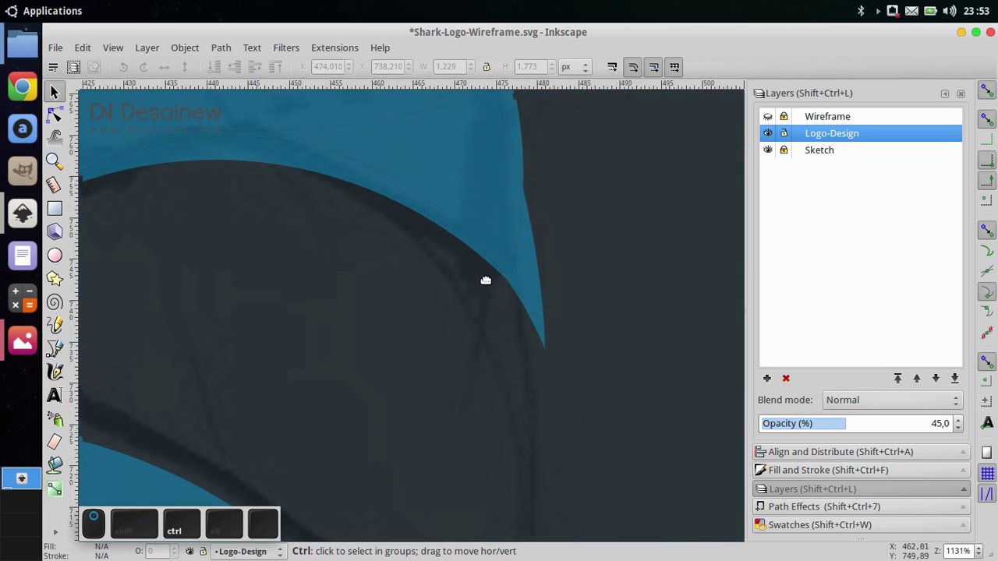
{"action": "left_click", "coordinate": [289, 211]}
{"action": "left_click", "coordinate": [289, 205]}
{"action": "key", "text": "Delete"}
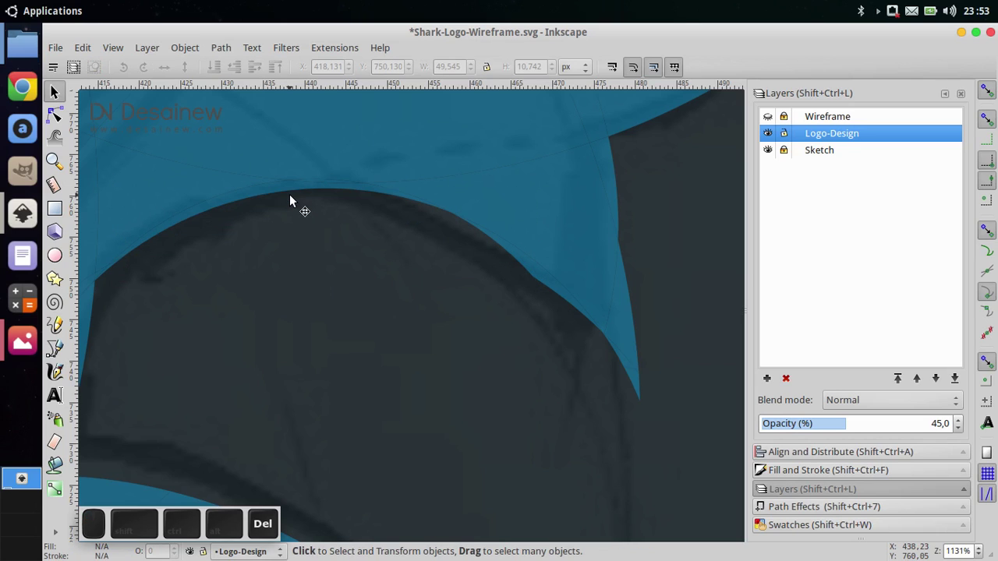
{"action": "left_click", "coordinate": [245, 193]}
{"action": "key", "text": "Delete"}
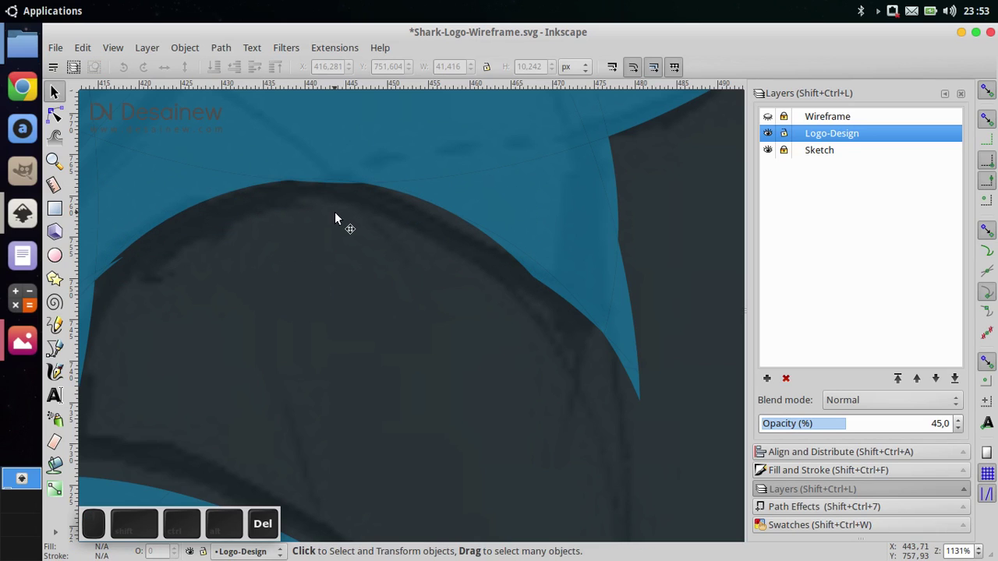
{"action": "scroll", "coordinate": [330, 199], "scroll_direction": "up", "scroll_amount": 3}
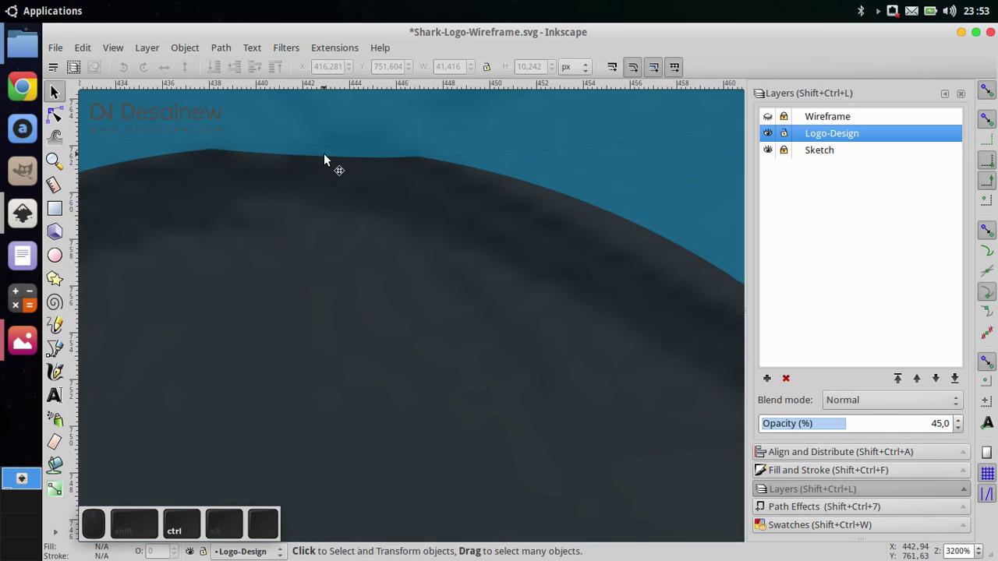
{"action": "left_click", "coordinate": [325, 159]}
{"action": "key", "text": "Delete"}
{"action": "scroll", "coordinate": [347, 206], "scroll_direction": "down", "scroll_amount": 3}
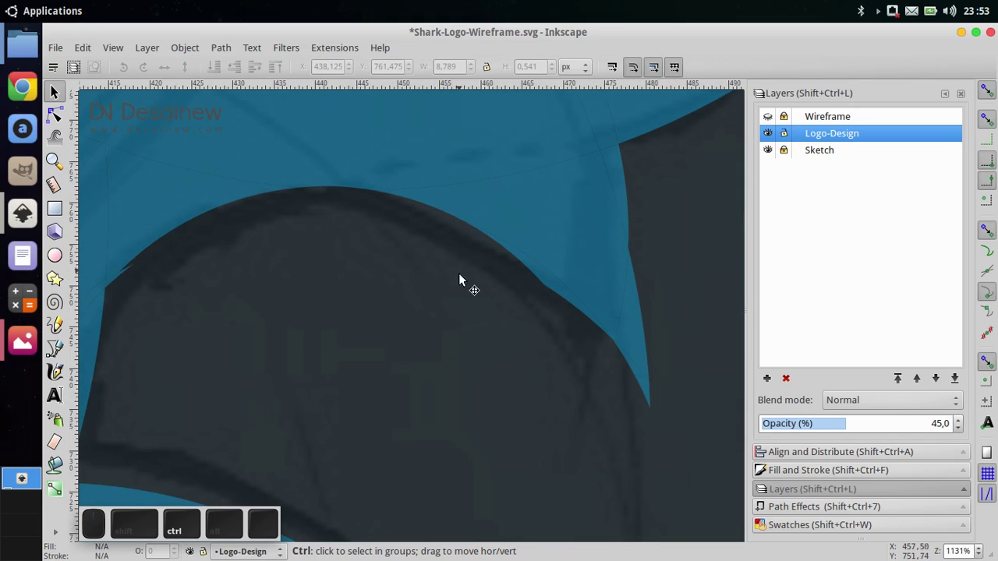
{"action": "left_click", "coordinate": [501, 292]}
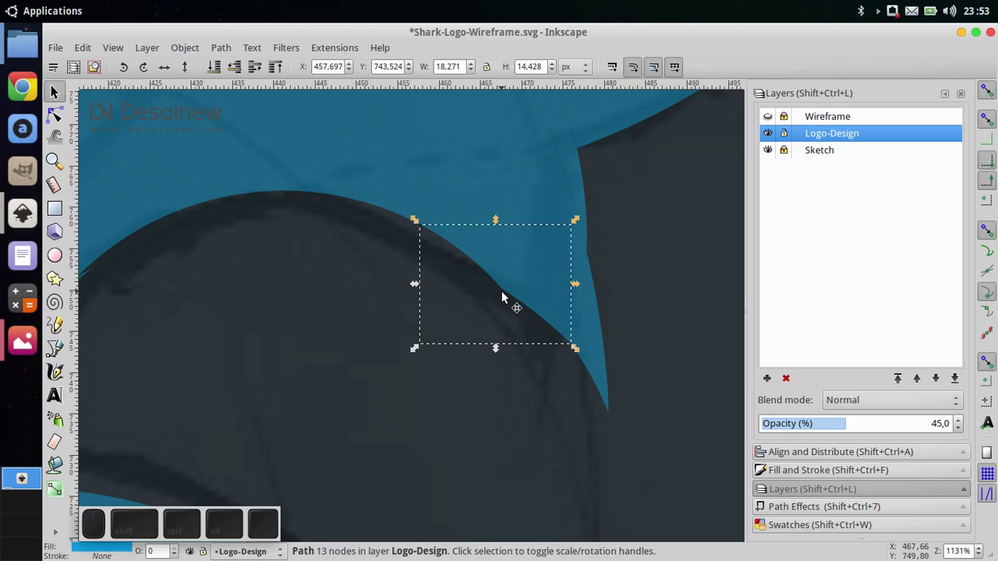
{"action": "key", "text": "Delete"}
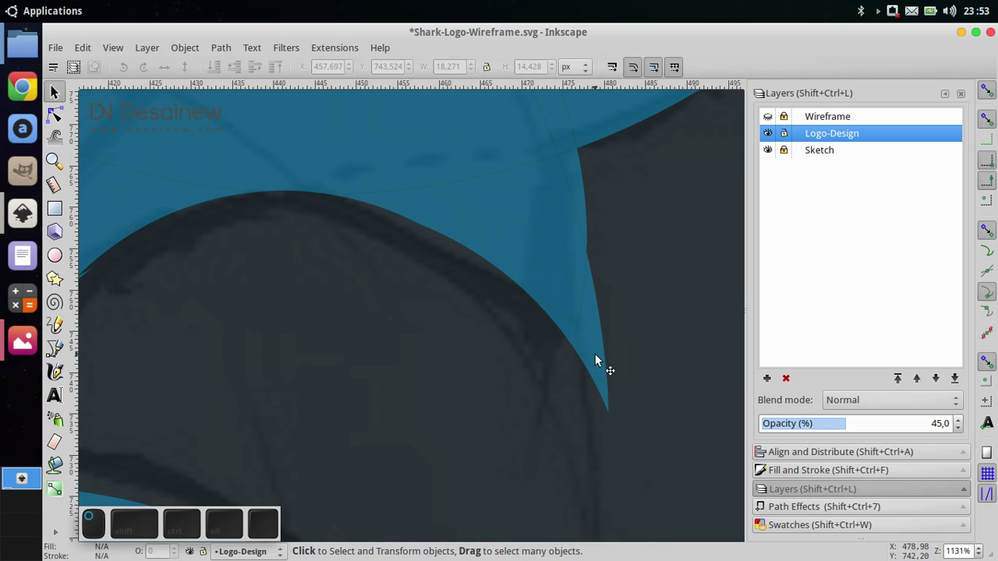
Delete the tiny sliver and the narrow piece at the left end of the belly arch.
{"action": "left_click", "coordinate": [596, 360]}
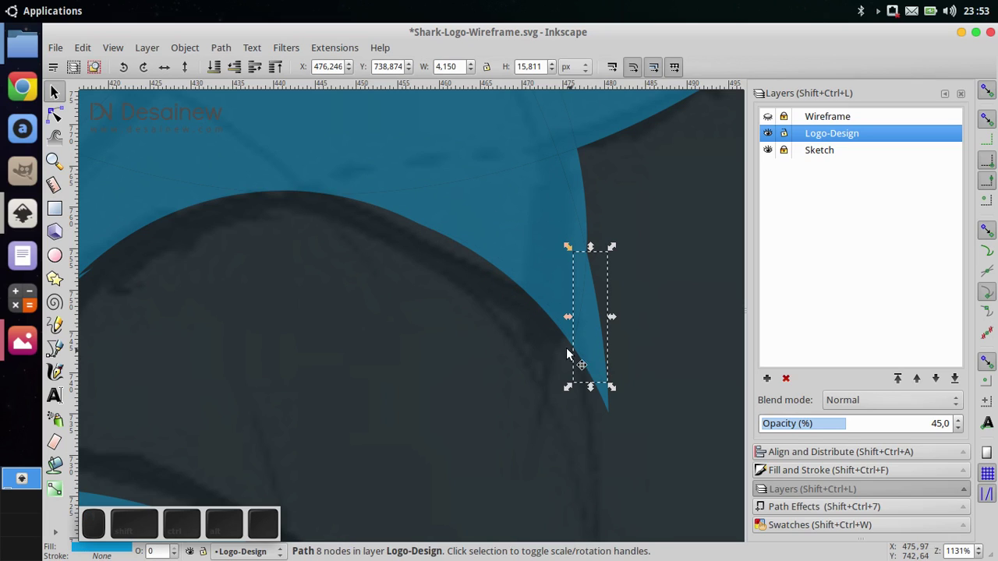
{"action": "scroll", "coordinate": [555, 358], "scroll_direction": "down", "scroll_amount": 3}
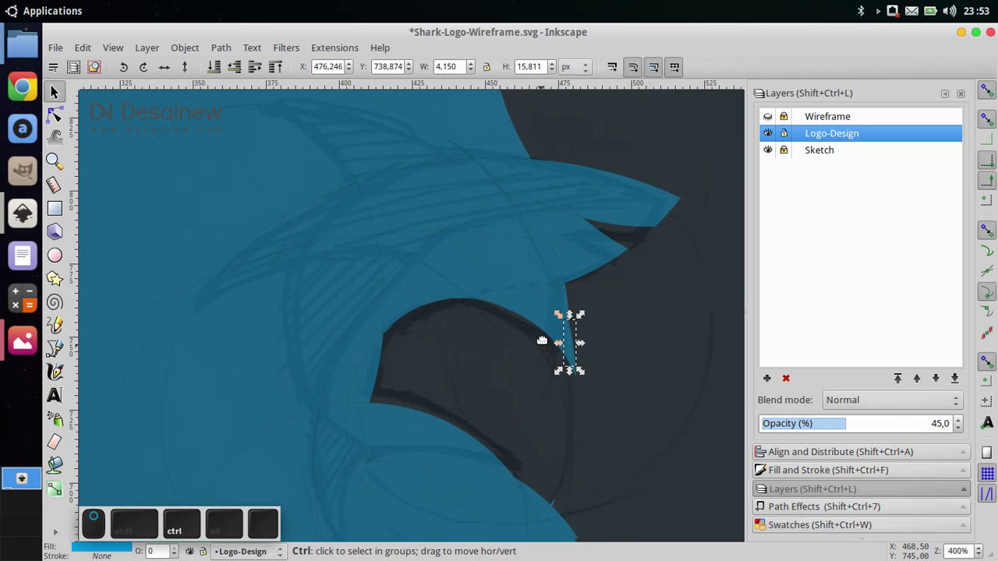
{"action": "left_click_drag", "start_coordinate": [542, 340], "coordinate": [575, 283]}
{"action": "scroll", "coordinate": [422, 267], "scroll_direction": "up", "scroll_amount": 2}
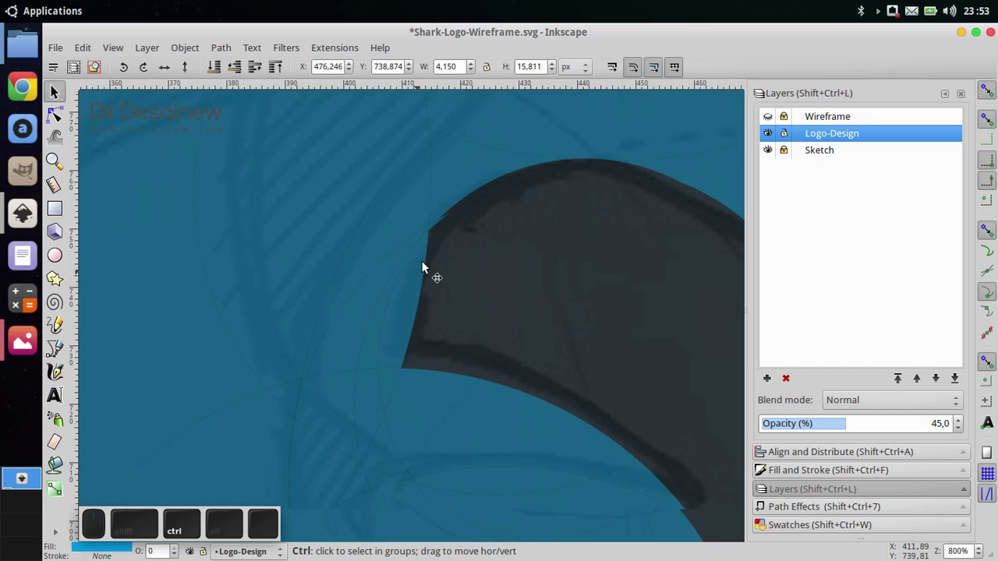
{"action": "scroll", "coordinate": [421, 267], "scroll_direction": "up", "scroll_amount": 3}
{"action": "left_click", "coordinate": [454, 190]}
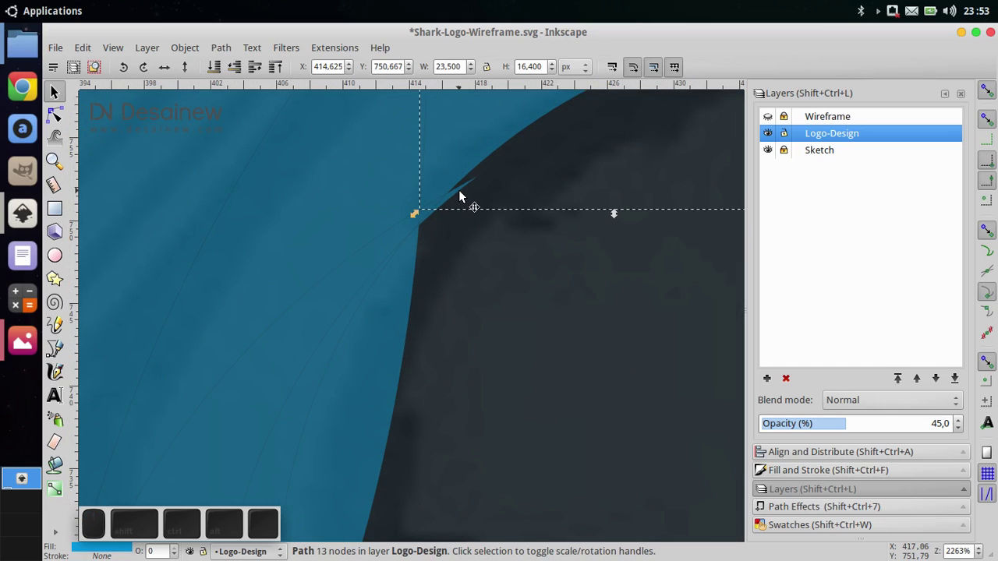
{"action": "left_click", "coordinate": [459, 191]}
{"action": "key", "text": "Delete"}
{"action": "left_click", "coordinate": [330, 396]}
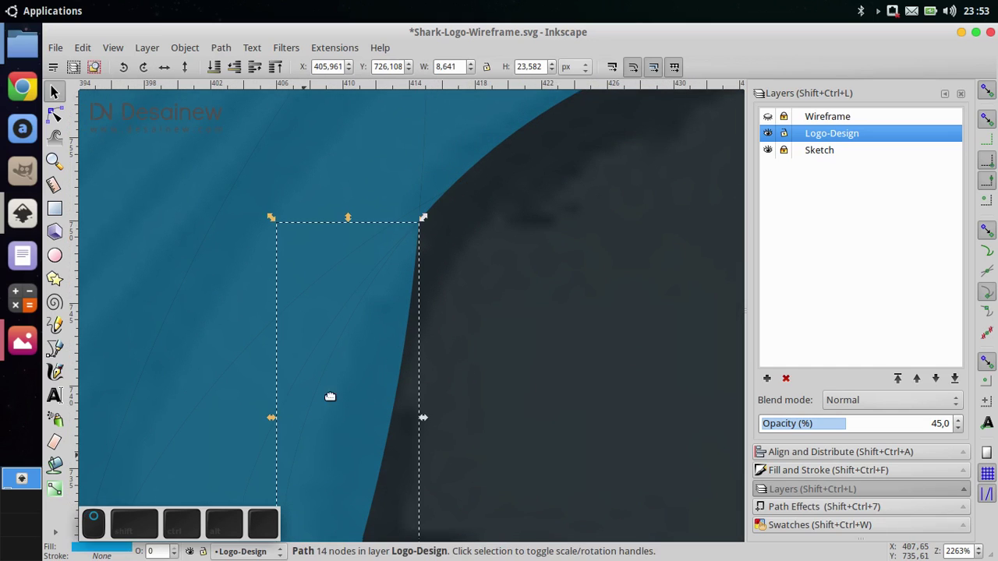
{"action": "left_click_drag", "start_coordinate": [330, 396], "coordinate": [376, 280]}
{"action": "key", "text": "Delete"}
Delete the pieces around the pointed end of the upper tail lobe and the first large piece beneath it.
{"action": "left_click_drag", "start_coordinate": [370, 424], "coordinate": [428, 179]}
{"action": "scroll", "coordinate": [411, 226], "scroll_direction": "down", "scroll_amount": 2}
{"action": "left_click_drag", "start_coordinate": [459, 312], "coordinate": [376, 314]}
{"action": "left_click_drag", "start_coordinate": [694, 315], "coordinate": [549, 314]}
{"action": "left_click", "coordinate": [573, 325]}
{"action": "key", "text": "Delete"}
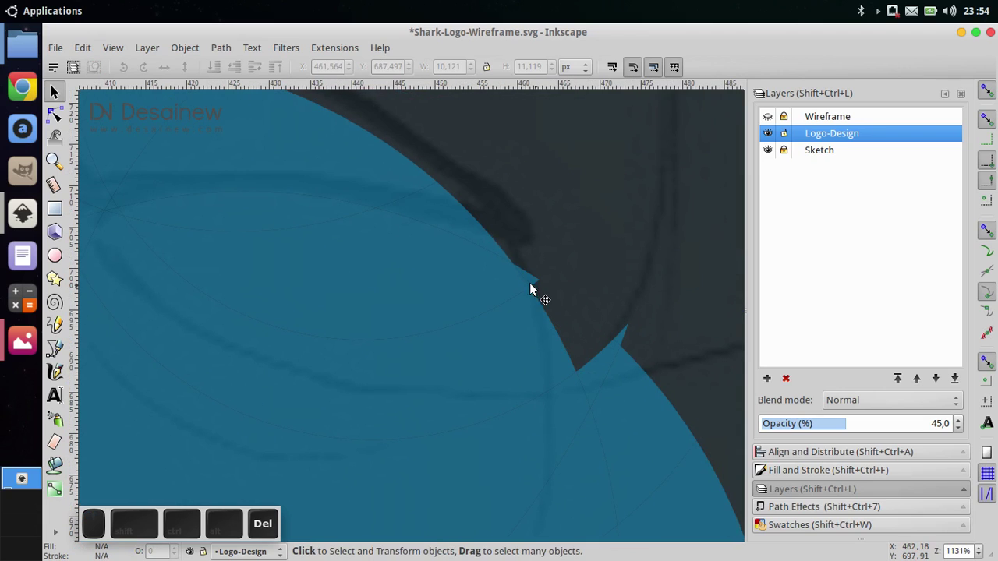
{"action": "left_click", "coordinate": [530, 284]}
{"action": "key", "text": "Delete"}
{"action": "left_click", "coordinate": [504, 290]}
{"action": "key", "text": "Delete"}
Delete the remaining pieces along the underside of the upper tail lobe, including the tiny one at its base.
{"action": "scroll", "coordinate": [428, 284], "scroll_direction": "left", "scroll_amount": 3}
{"action": "left_click", "coordinate": [398, 226]}
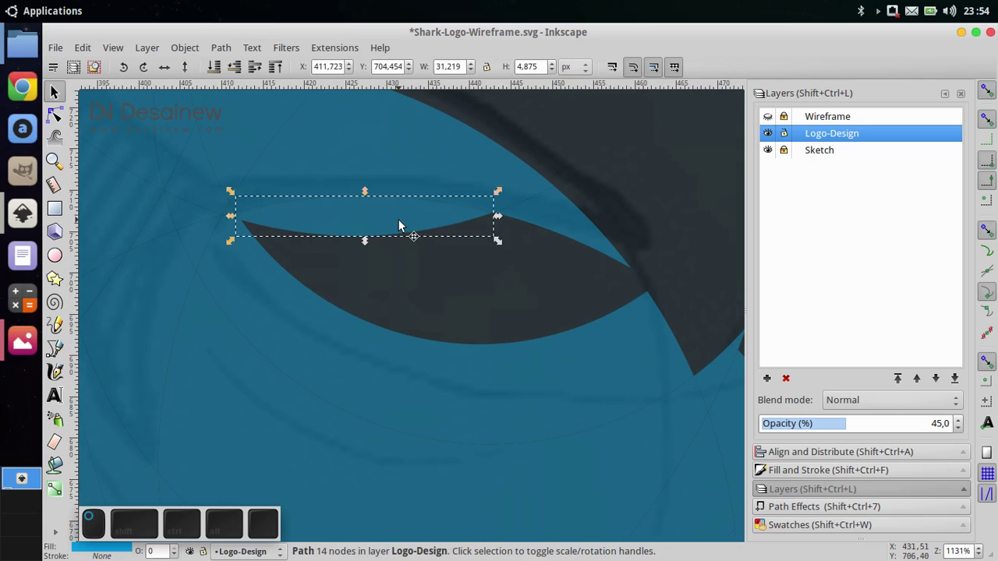
{"action": "key", "text": "Delete"}
{"action": "left_click", "coordinate": [254, 256]}
{"action": "key", "text": "Delete"}
{"action": "scroll", "coordinate": [230, 226], "scroll_direction": "up", "scroll_amount": 2}
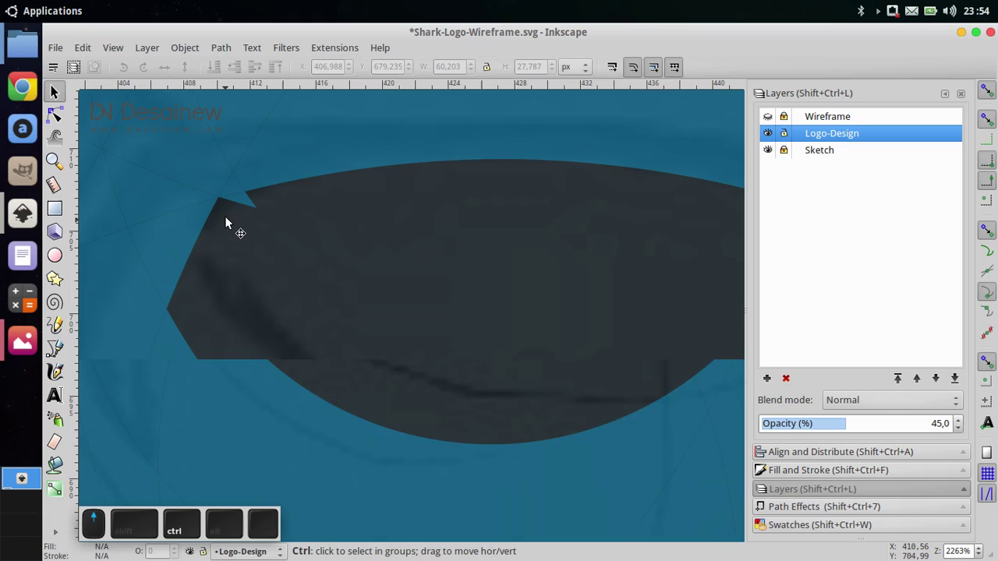
{"action": "scroll", "coordinate": [226, 211], "scroll_direction": "up", "scroll_amount": 4}
{"action": "left_click", "coordinate": [267, 212]}
{"action": "key", "text": "Delete"}
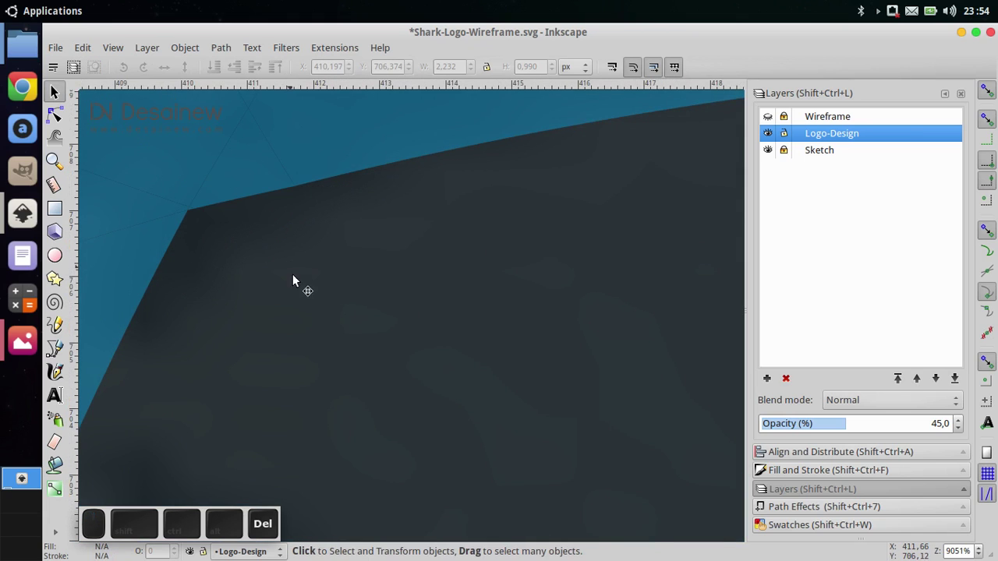
{"action": "scroll", "coordinate": [250, 292], "scroll_direction": "down", "scroll_amount": 7}
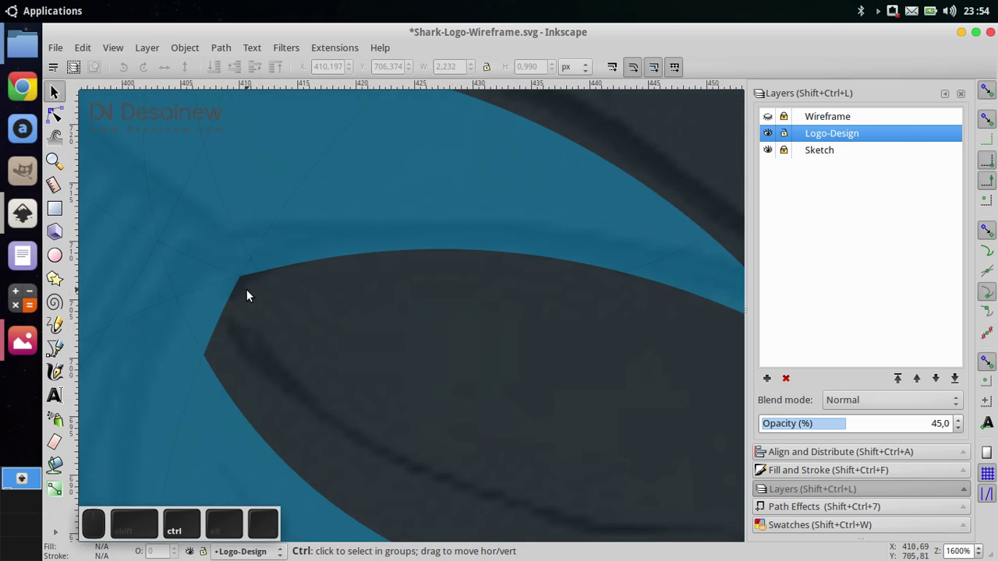
{"action": "scroll", "coordinate": [353, 403], "scroll_direction": "down", "scroll_amount": 2}
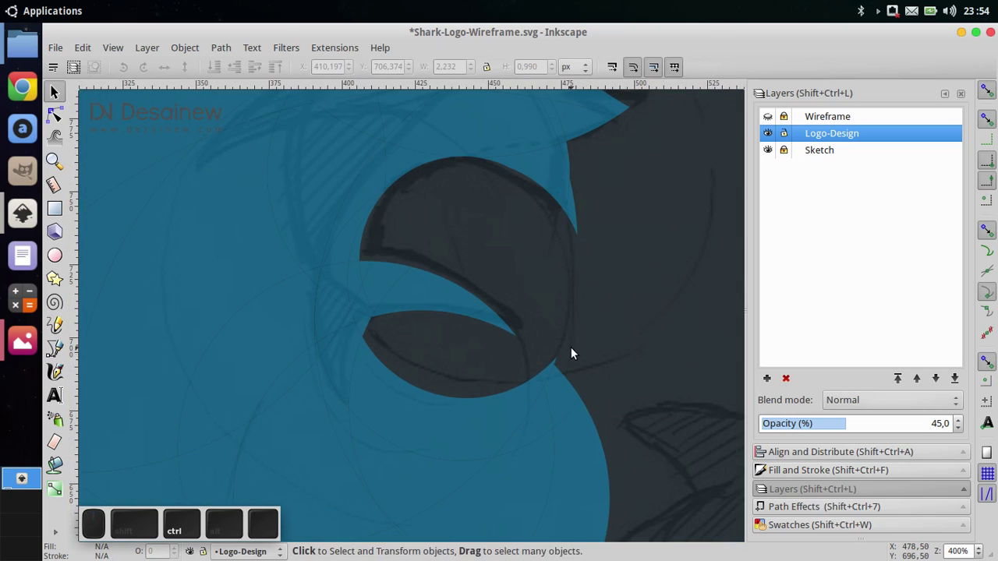
Delete the small piece beyond the upper tail lobe's tip and the larger pieces below the tail.
{"action": "left_click_drag", "start_coordinate": [570, 348], "coordinate": [512, 371]}
{"action": "key", "text": "Delete"}
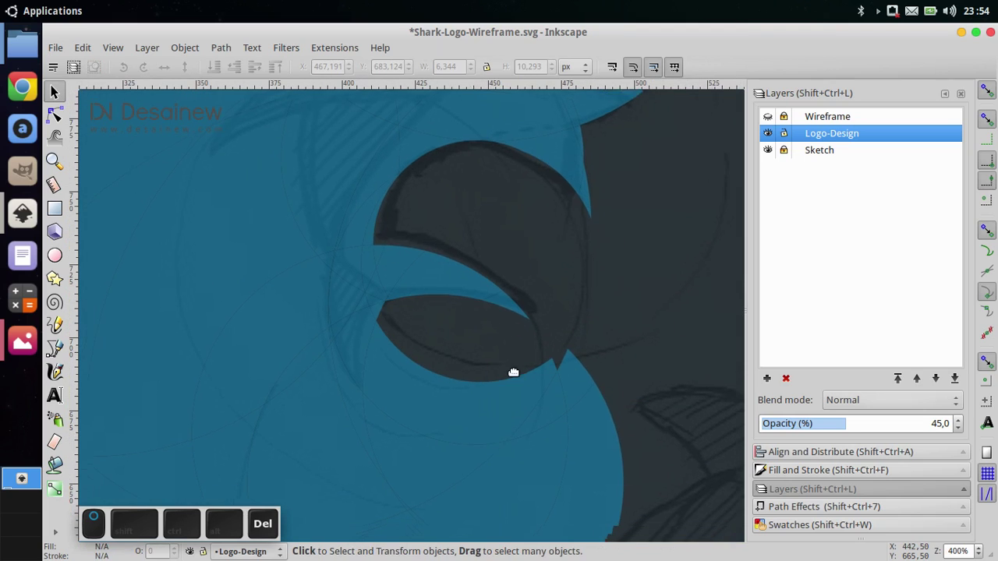
{"action": "left_click", "coordinate": [512, 370]}
{"action": "key", "text": "Delete"}
{"action": "left_click", "coordinate": [497, 392]}
{"action": "key", "text": "Delete"}
Delete the pieces below and to the left of the shark's lower tail lobe.
{"action": "left_click", "coordinate": [387, 354]}
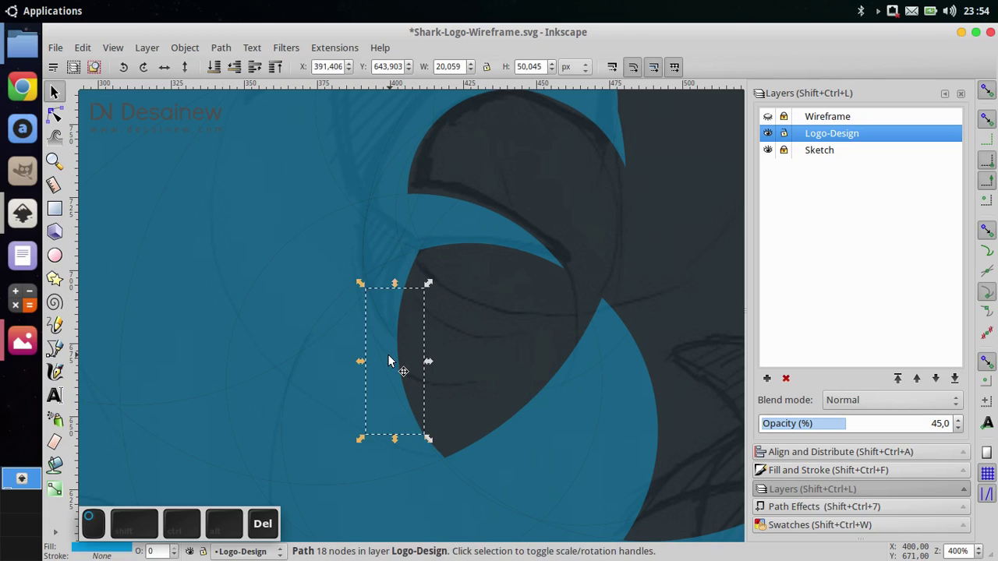
{"action": "key", "text": "Delete"}
{"action": "left_click", "coordinate": [358, 343]}
{"action": "key", "text": "Delete"}
{"action": "left_click", "coordinate": [318, 303]}
{"action": "key", "text": "Delete"}
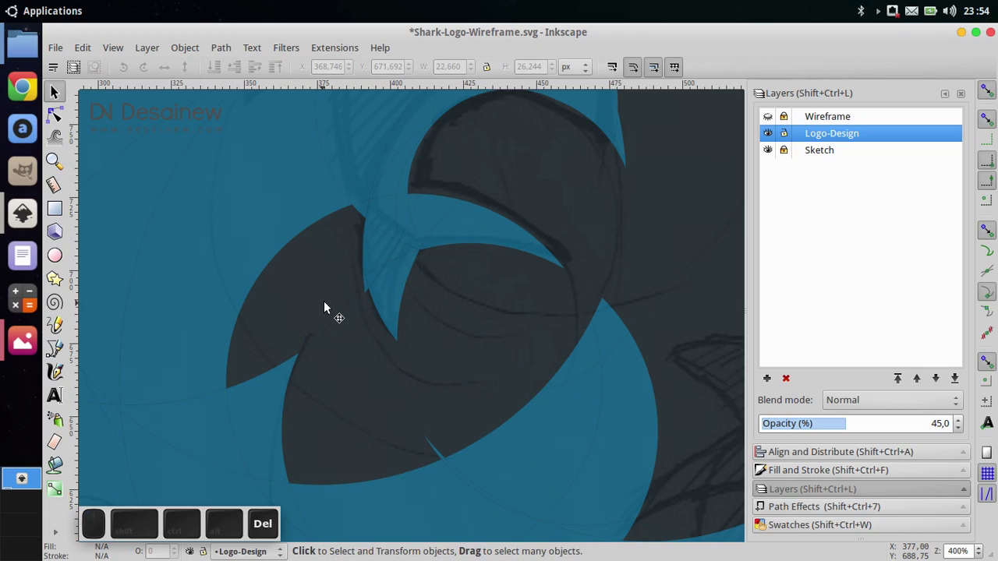
Delete the tiny leftover pieces on the outer edge of the shark's lower tail lobe.
{"action": "scroll", "coordinate": [354, 283], "scroll_direction": "up", "scroll_amount": 3}
{"action": "scroll", "coordinate": [410, 276], "scroll_direction": "up", "scroll_amount": 2}
{"action": "left_click", "coordinate": [456, 285]}
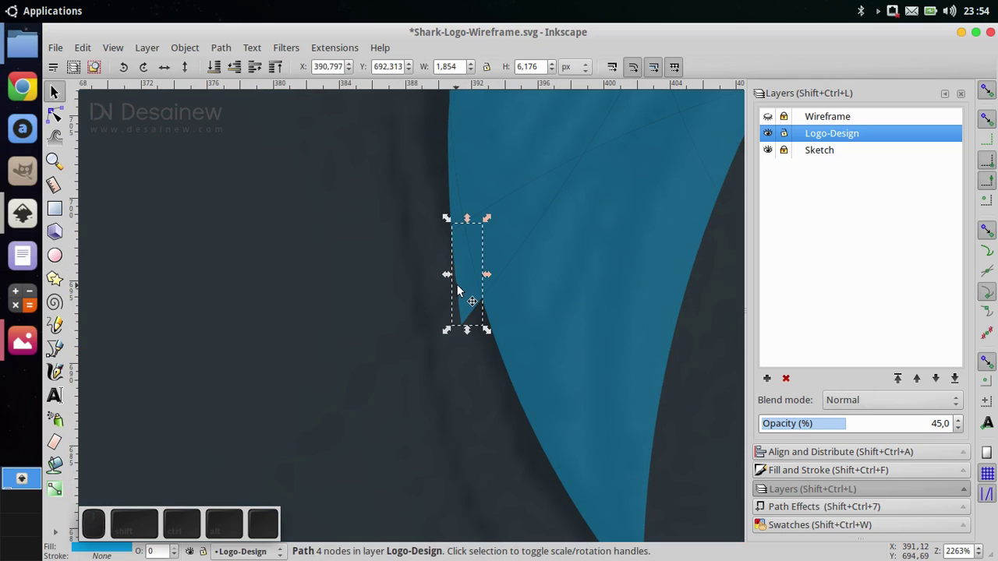
{"action": "key", "text": "Delete"}
{"action": "scroll", "coordinate": [432, 278], "scroll_direction": "down", "scroll_amount": 4}
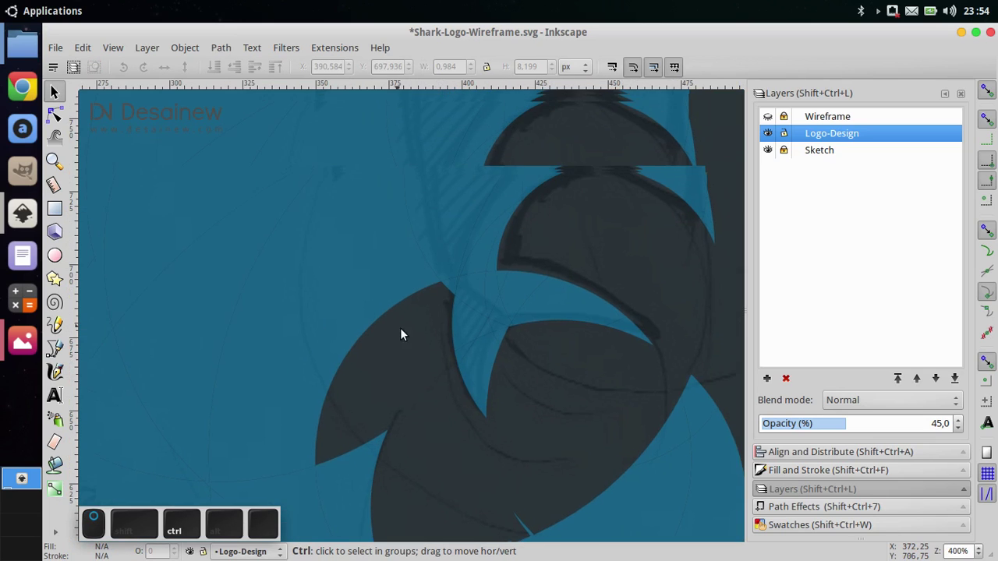
Delete the pieces to the left of the shark's body, above and below its trailing side fin.
{"action": "left_click", "coordinate": [395, 281], "text": "ctrl"}
{"action": "key", "text": "Delete"}
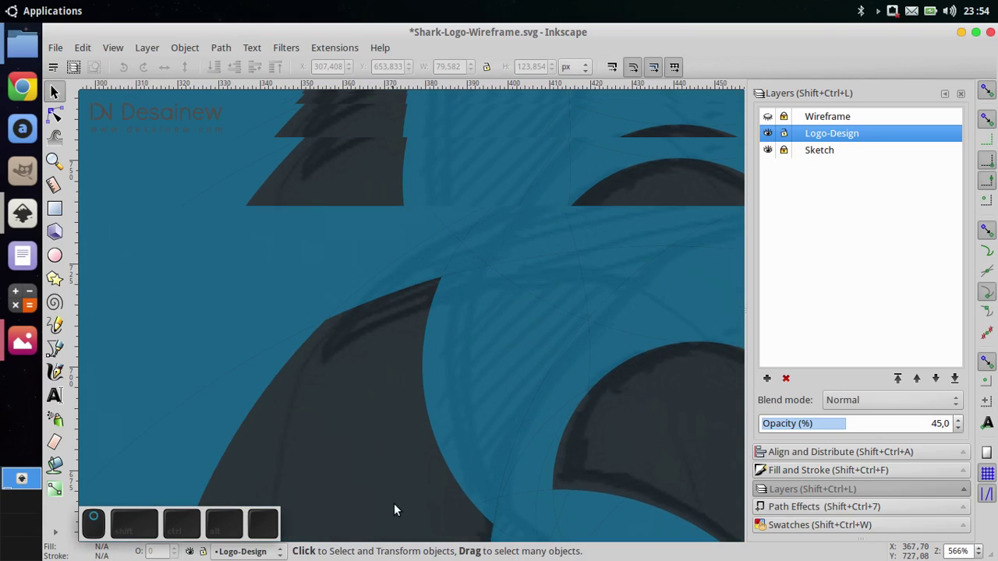
{"action": "scroll", "coordinate": [334, 507], "scroll_direction": "up", "scroll_amount": 1}
{"action": "left_click", "coordinate": [296, 330]}
{"action": "key", "text": "Delete"}
{"action": "scroll", "coordinate": [296, 325], "scroll_direction": "up", "scroll_amount": 1}
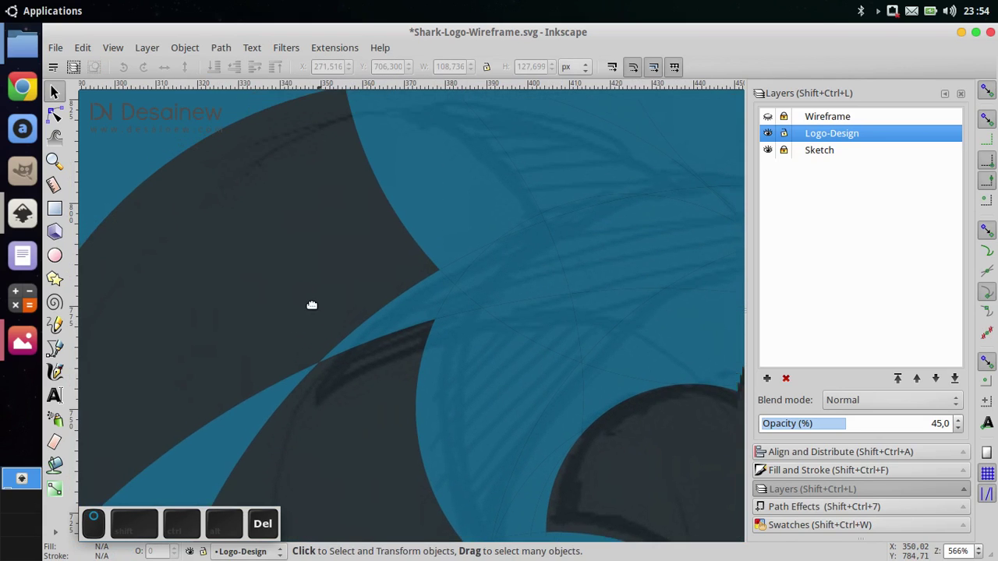
{"action": "left_click", "coordinate": [294, 392]}
{"action": "key", "text": "Delete"}
Delete the piece directly behind the dorsal fin and the large piece above it.
{"action": "scroll", "coordinate": [270, 243], "scroll_direction": "up", "scroll_amount": 3}
{"action": "left_click", "coordinate": [386, 324]}
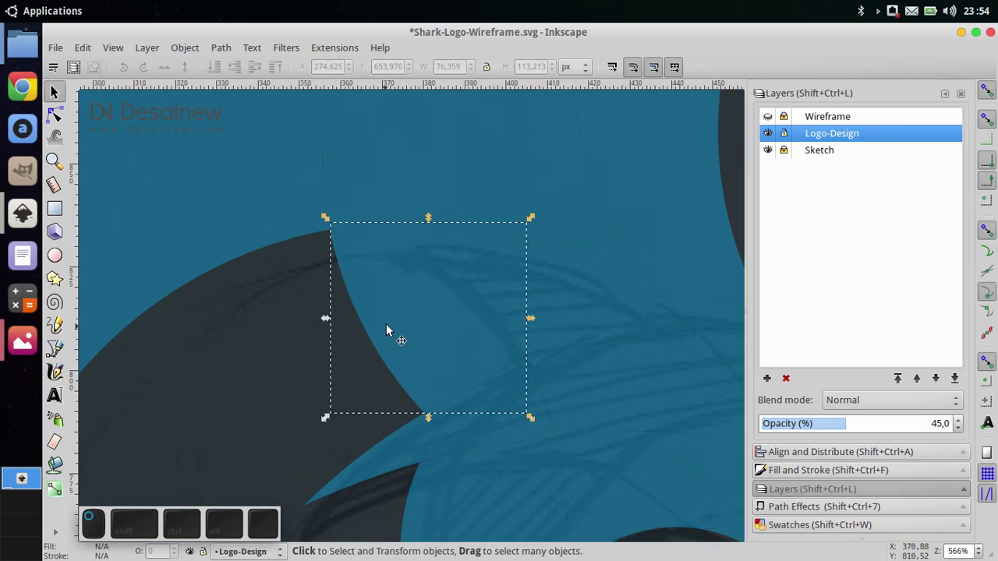
{"action": "key", "text": "Delete"}
{"action": "left_click", "coordinate": [377, 209]}
{"action": "key", "text": "Delete"}
Delete the large pieces above the dorsal fin and above the shark's back and head.
{"action": "left_click", "coordinate": [524, 186]}
{"action": "key", "text": "Delete"}
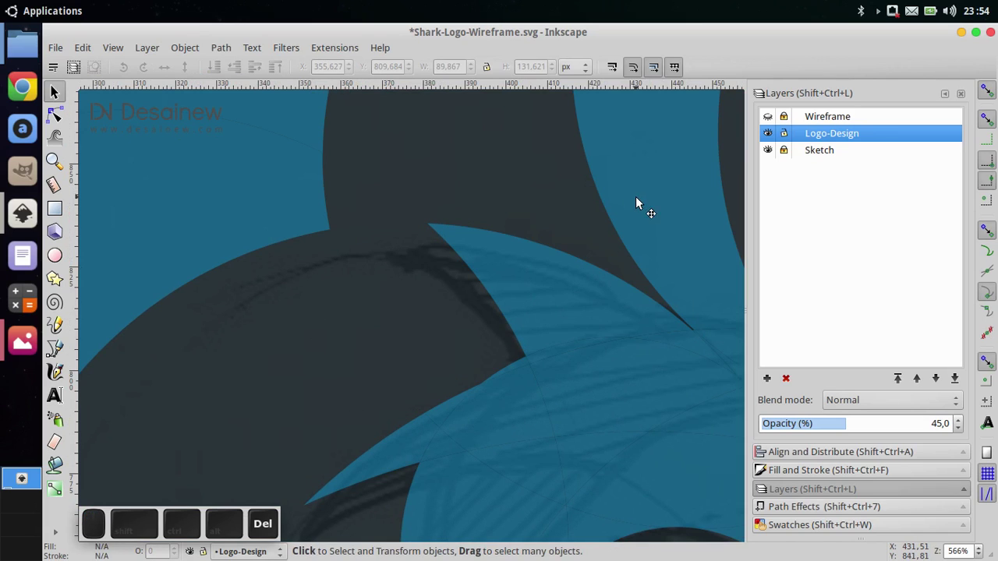
{"action": "left_click", "coordinate": [635, 197]}
{"action": "left_click_drag", "start_coordinate": [616, 319], "coordinate": [350, 343]}
{"action": "key", "text": "Delete"}
{"action": "left_click_drag", "start_coordinate": [509, 367], "coordinate": [493, 307]}
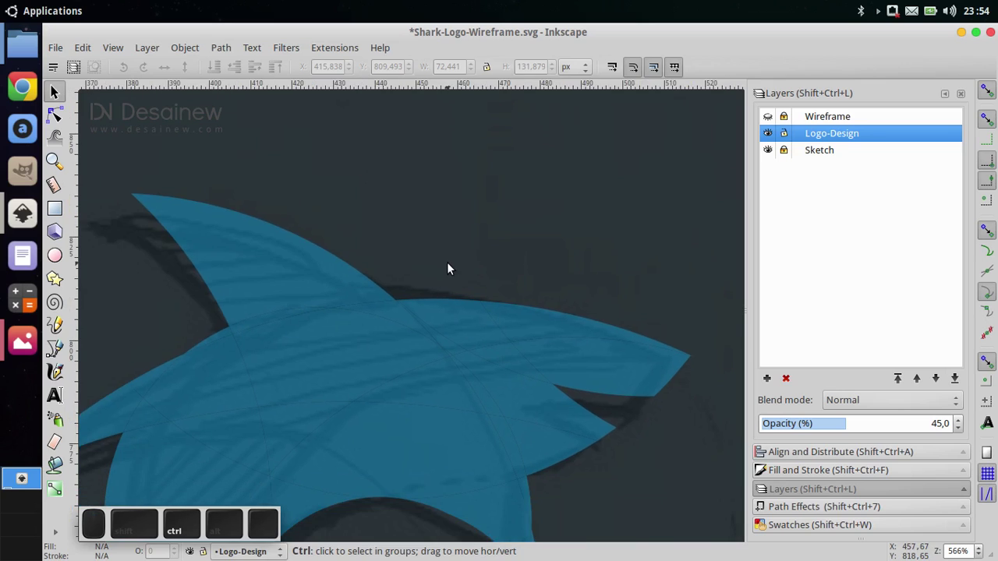
Delete the crescent piece to the right of the tail and the small fragment left beside it.
{"action": "scroll", "coordinate": [447, 262], "scroll_direction": "down", "scroll_amount": 2}
{"action": "scroll", "coordinate": [406, 391], "scroll_direction": "down", "scroll_amount": 2}
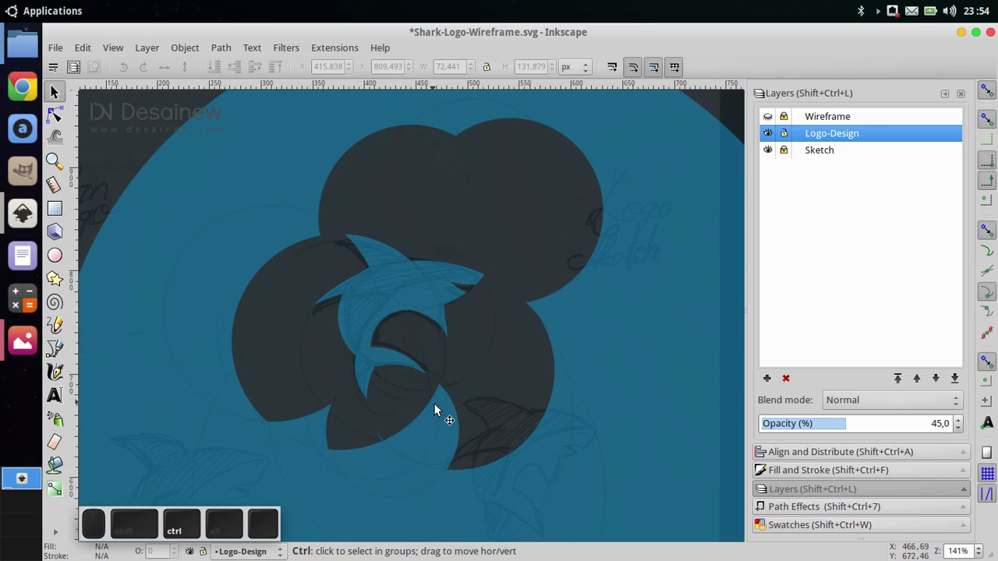
{"action": "left_click", "coordinate": [435, 408]}
{"action": "key", "text": "Delete"}
{"action": "left_click_drag", "start_coordinate": [472, 375], "coordinate": [391, 445]}
{"action": "key", "text": "Escape"}
{"action": "left_click_drag", "start_coordinate": [459, 375], "coordinate": [430, 417]}
{"action": "key", "text": "Delete"}
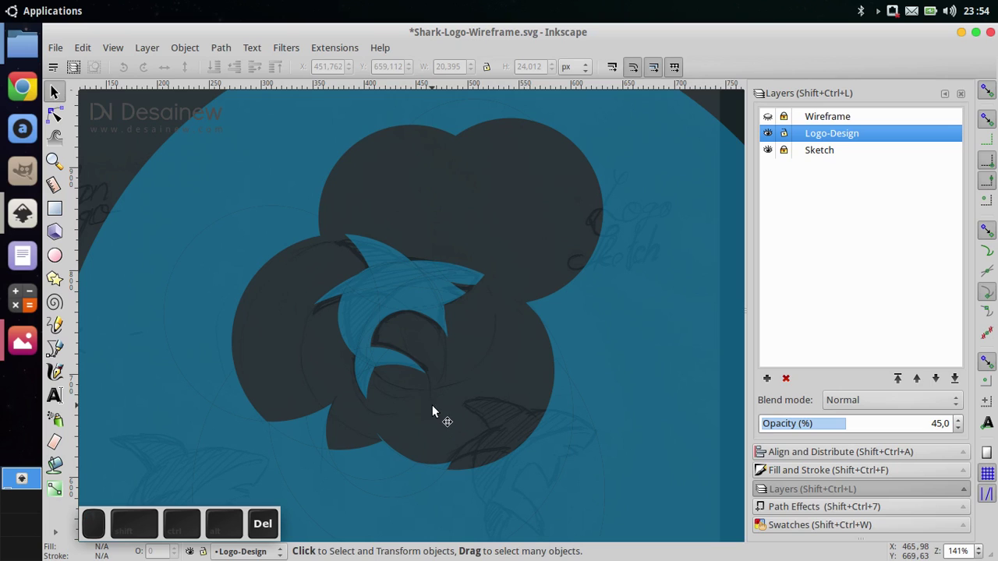
Delete the pieces below the shark's tail, including the two thin slivers under them.
{"action": "left_click_drag", "start_coordinate": [407, 425], "coordinate": [375, 437]}
{"action": "left_click_drag", "start_coordinate": [344, 493], "coordinate": [345, 494]}
{"action": "key", "text": "Delete"}
{"action": "left_click", "coordinate": [391, 469]}
{"action": "key", "text": "Delete"}
{"action": "left_click", "coordinate": [326, 438]}
{"action": "key", "text": "Delete"}
{"action": "left_click_drag", "start_coordinate": [348, 426], "coordinate": [404, 468]}
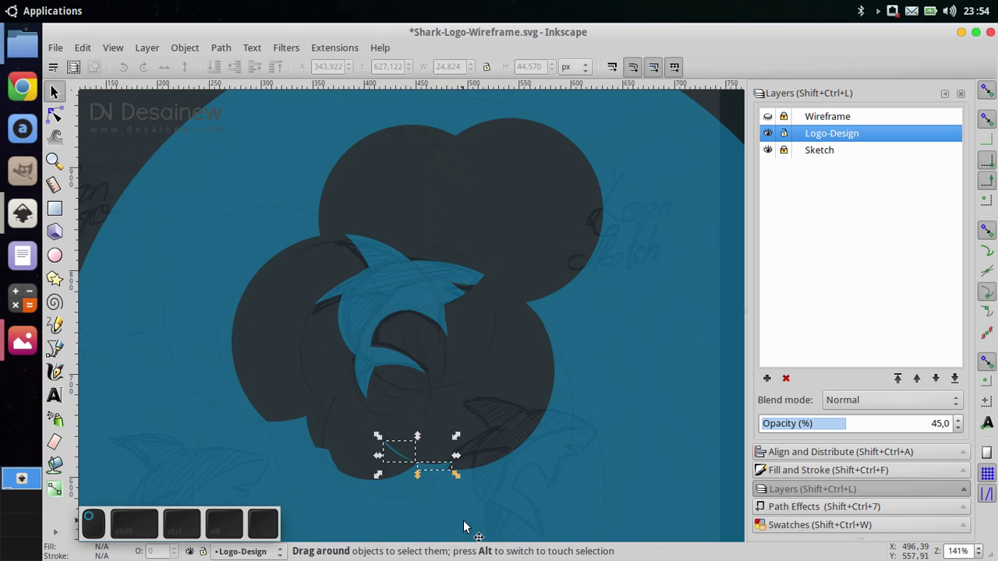
{"action": "key", "text": "Delete"}
Delete the big crescent beneath the tail area and the thin crescent strips along its inner edge.
{"action": "left_click", "coordinate": [306, 455]}
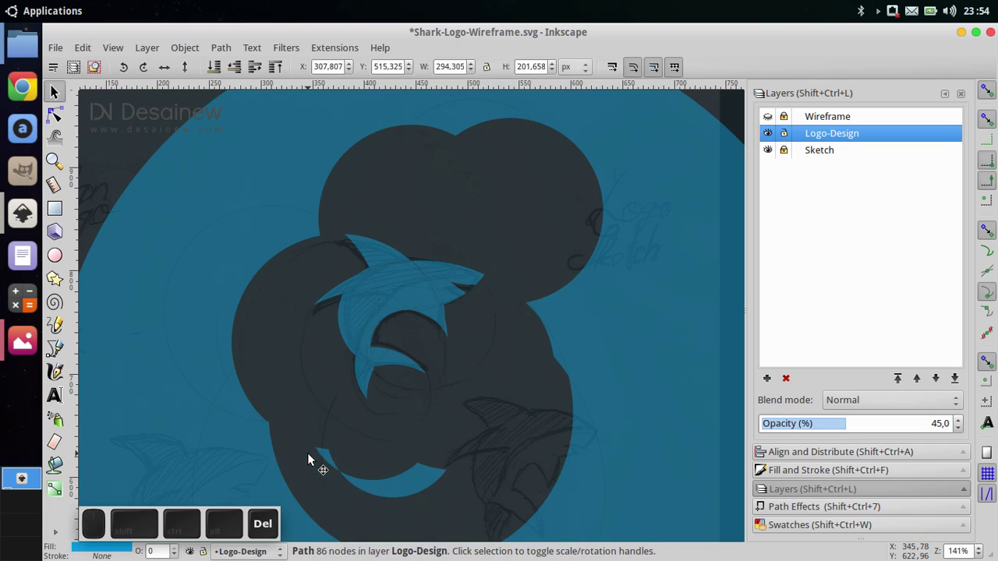
{"action": "key", "text": "Delete"}
{"action": "left_click_drag", "start_coordinate": [309, 433], "coordinate": [351, 481]}
{"action": "left_click_drag", "start_coordinate": [500, 530], "coordinate": [502, 531]}
{"action": "key", "text": "Delete"}
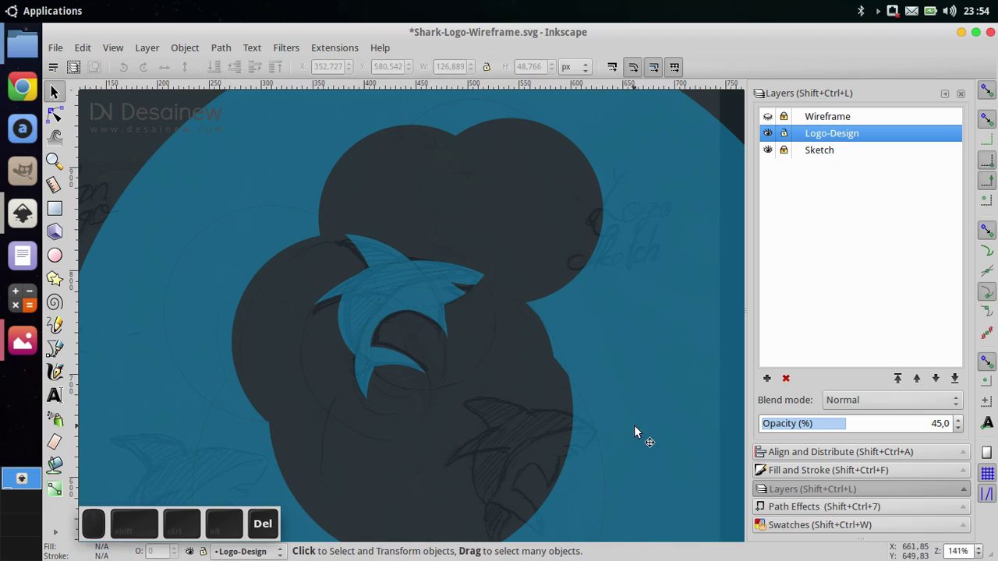
Delete the large outer circle piece that surrounds all the remaining shapes.
{"action": "left_click", "coordinate": [626, 415]}
{"action": "key", "text": "Delete"}
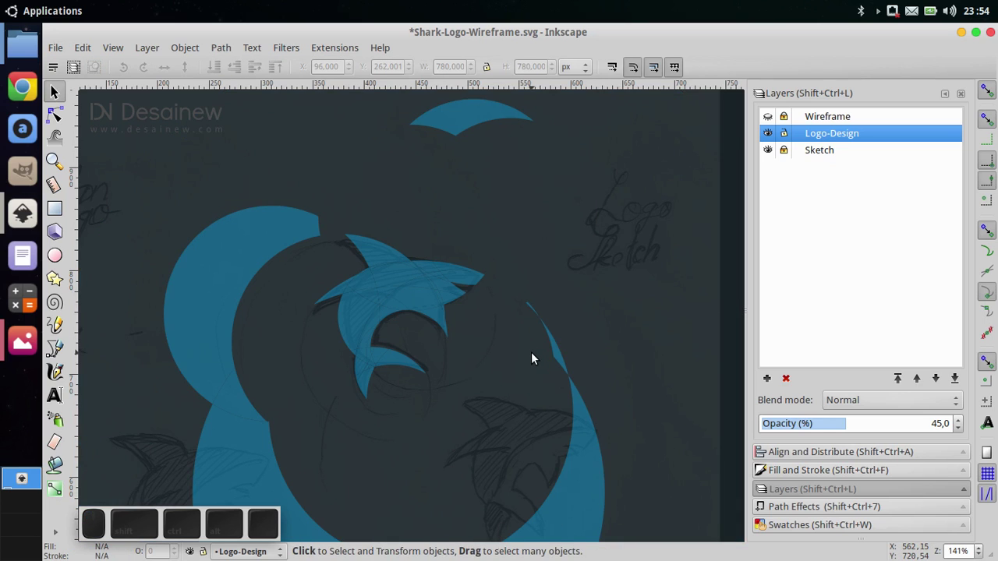
{"action": "scroll", "coordinate": [530, 352], "scroll_direction": "down", "scroll_amount": 4}
{"action": "left_click", "coordinate": [596, 357]}
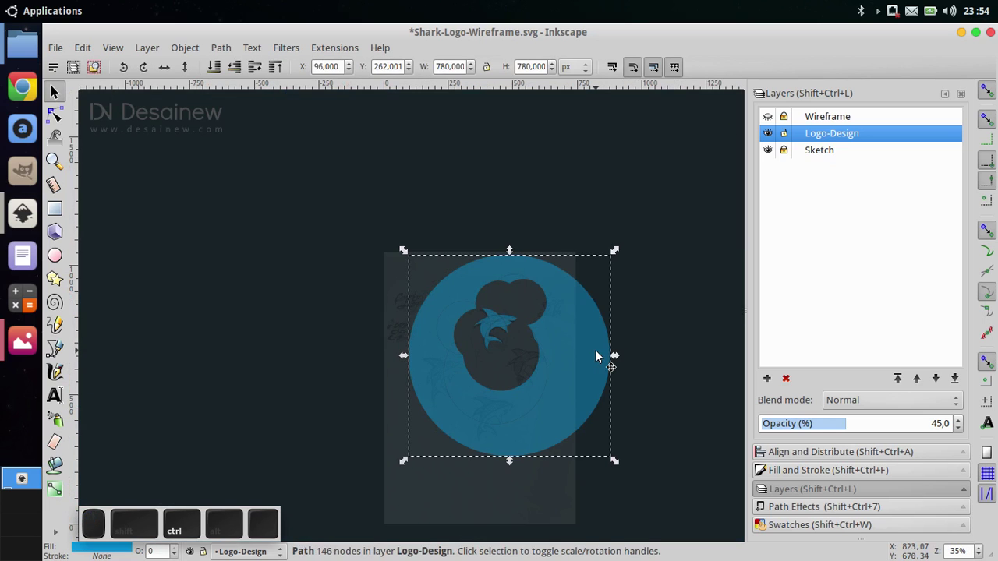
{"action": "key", "text": "Delete"}
Delete the large lower crescent, the slivers on its right side and the small arc above the shark.
{"action": "scroll", "coordinate": [528, 391], "scroll_direction": "up", "scroll_amount": 2}
{"action": "left_click", "coordinate": [501, 421]}
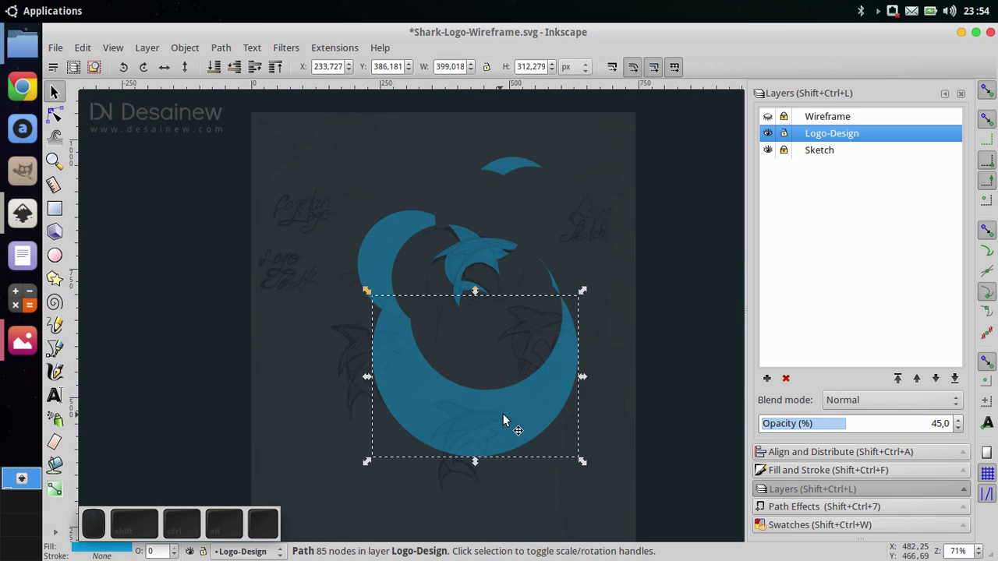
{"action": "key", "text": "Delete"}
{"action": "left_click_drag", "start_coordinate": [576, 383], "coordinate": [530, 208]}
{"action": "key", "text": "Delete"}
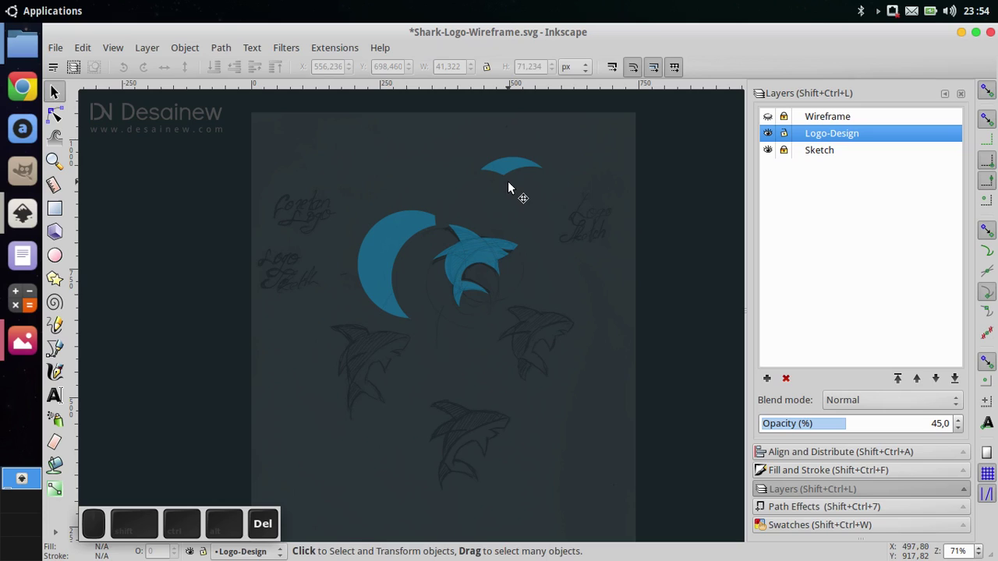
{"action": "left_click_drag", "start_coordinate": [635, 220], "coordinate": [466, 143]}
{"action": "key", "text": "Delete"}
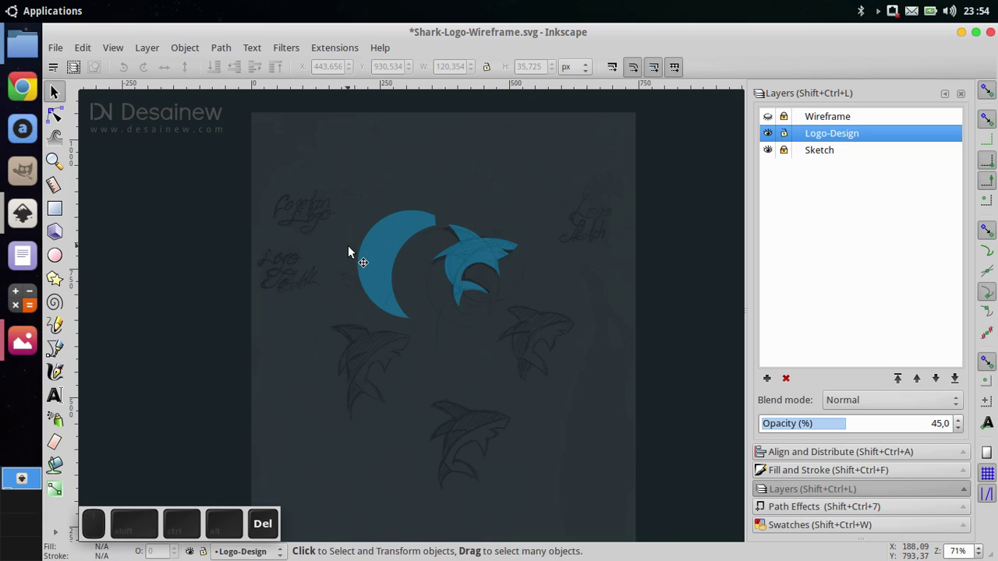
Delete the crescent to the left of the shark and the small triangular piece at its lower end.
{"action": "left_click", "coordinate": [362, 254]}
{"action": "key", "text": "Delete"}
{"action": "left_click", "coordinate": [387, 308]}
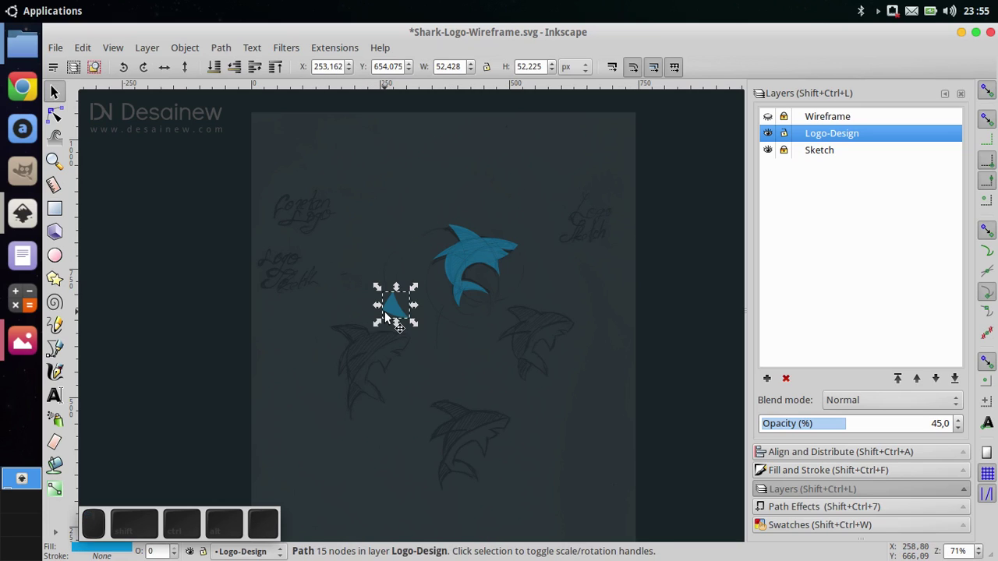
{"action": "key", "text": "Delete"}
Clear any tiny leftover fragments in the empty areas around the shark.
{"action": "left_click_drag", "start_coordinate": [301, 158], "coordinate": [426, 448]}
{"action": "key", "text": "Delete"}
{"action": "left_click_drag", "start_coordinate": [550, 435], "coordinate": [343, 316]}
{"action": "left_click_drag", "start_coordinate": [603, 385], "coordinate": [522, 201]}
{"action": "key", "text": "Delete"}
{"action": "left_click_drag", "start_coordinate": [590, 228], "coordinate": [537, 205]}
{"action": "left_click_drag", "start_coordinate": [477, 182], "coordinate": [468, 179]}
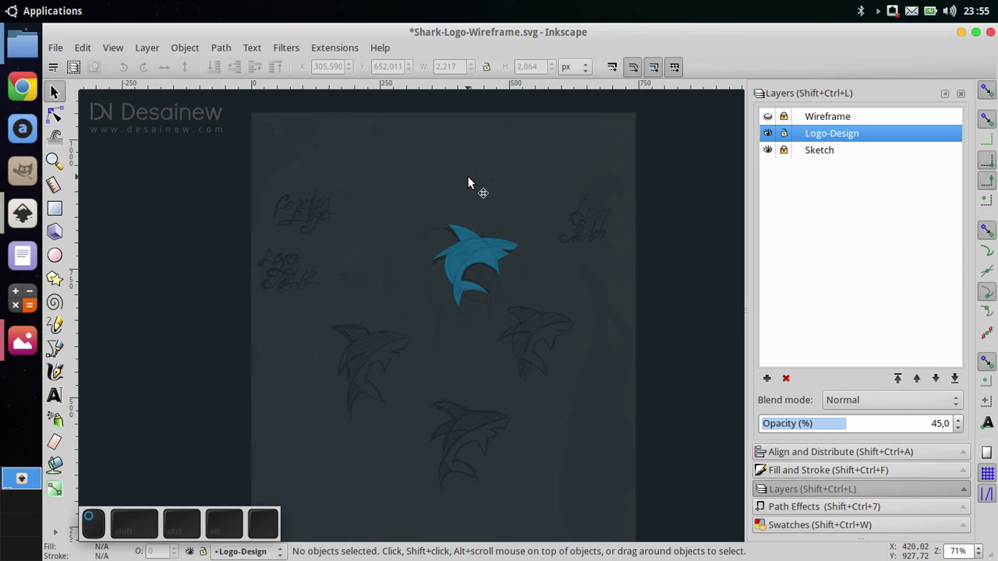
{"action": "key", "text": "Delete"}
Delete the small piece in the corner where the back of the dorsal fin meets the body.
{"action": "scroll", "coordinate": [476, 231], "scroll_direction": "up", "scroll_amount": 2, "text": "ctrl"}
{"action": "scroll", "coordinate": [477, 236], "scroll_direction": "up", "scroll_amount": 8, "text": "ctrl"}
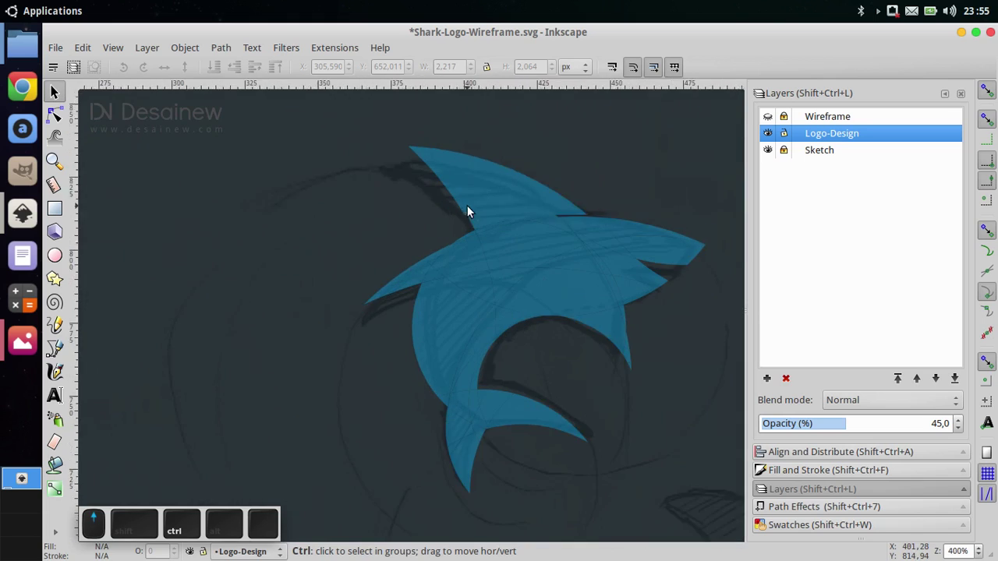
{"action": "left_click", "coordinate": [477, 325], "text": "ctrl"}
{"action": "key", "text": "Delete"}
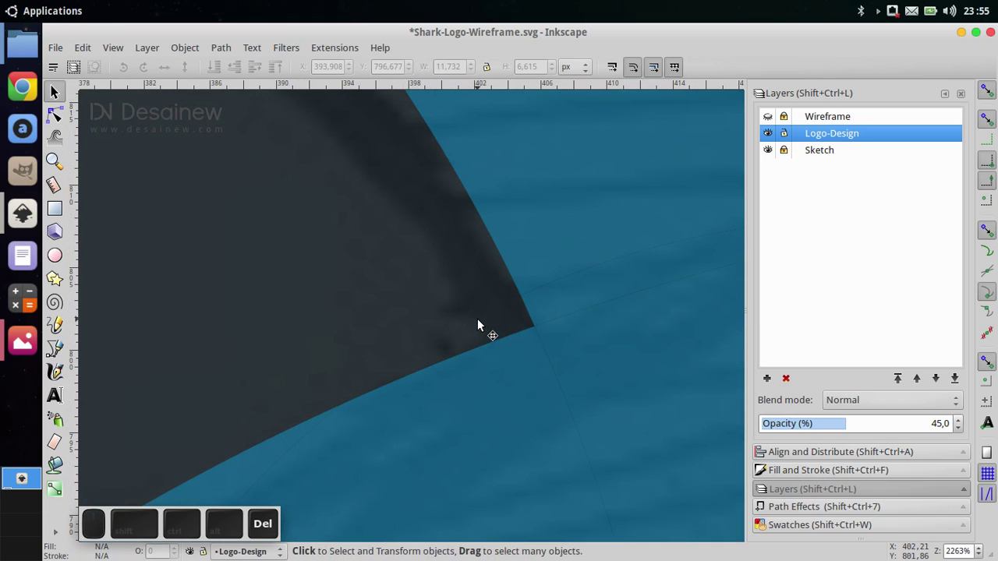
Delete the thin sliver and the small fragment at the tip of the pointed fin below the jaw.
{"action": "scroll", "coordinate": [463, 335], "scroll_direction": "down", "scroll_amount": 7, "text": "ctrl"}
{"action": "scroll", "coordinate": [550, 326], "scroll_direction": "up", "scroll_amount": 3, "text": "ctrl"}
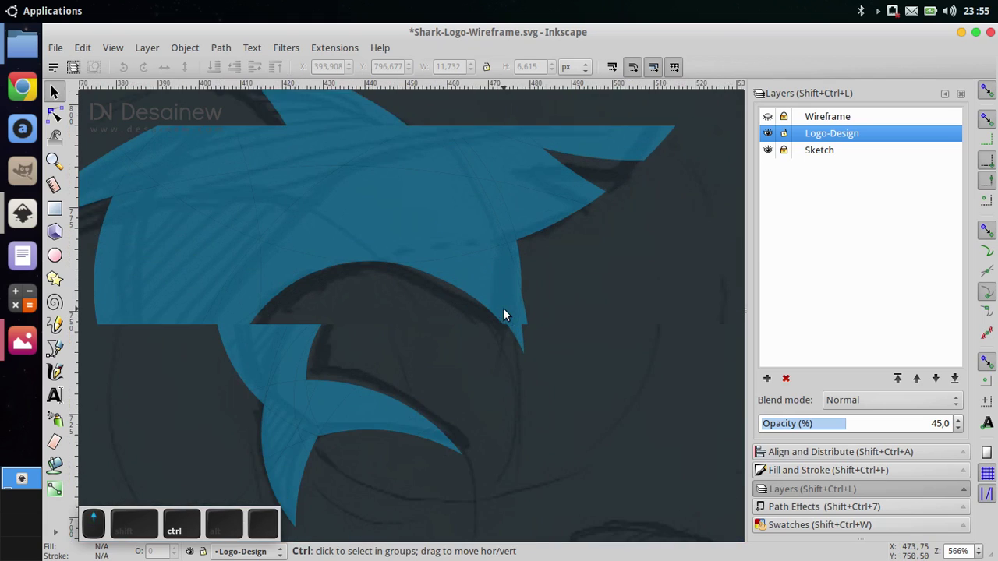
{"action": "left_click", "coordinate": [522, 310], "text": "ctrl"}
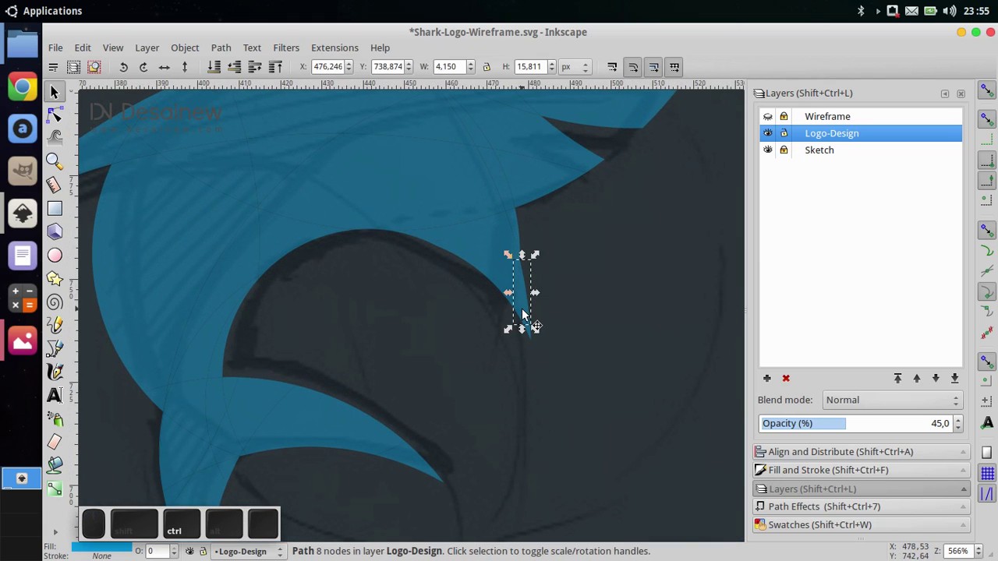
{"action": "key", "text": "Delete"}
{"action": "left_click", "coordinate": [525, 321]}
{"action": "key", "text": "Delete"}
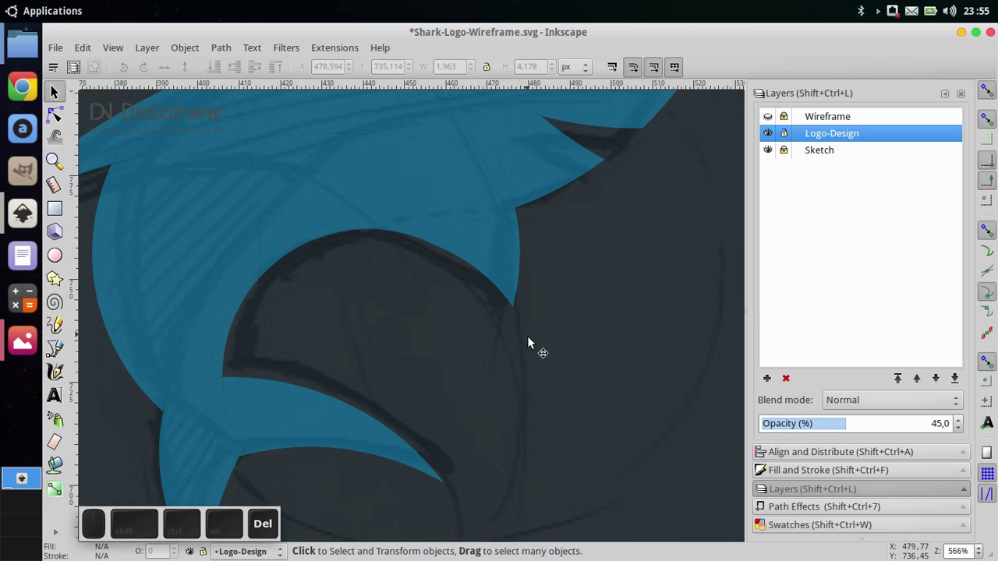
Delete the remaining tiny speck beside the tip of the fin below the jaw, undoing its accidental move first.
{"action": "scroll", "coordinate": [497, 340], "scroll_direction": "up", "scroll_amount": 1}
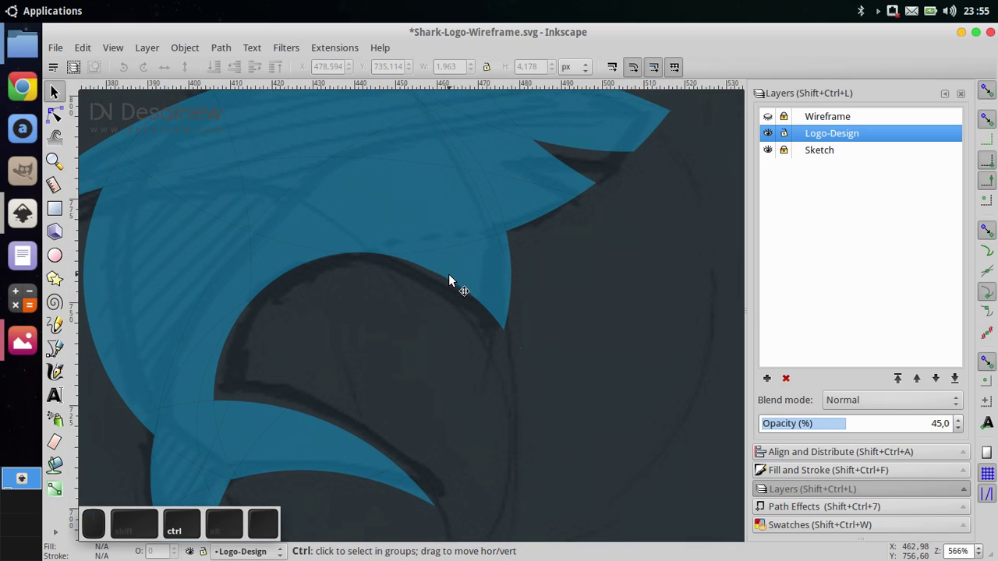
{"action": "scroll", "coordinate": [449, 279], "scroll_direction": "up", "scroll_amount": 3, "text": "ctrl"}
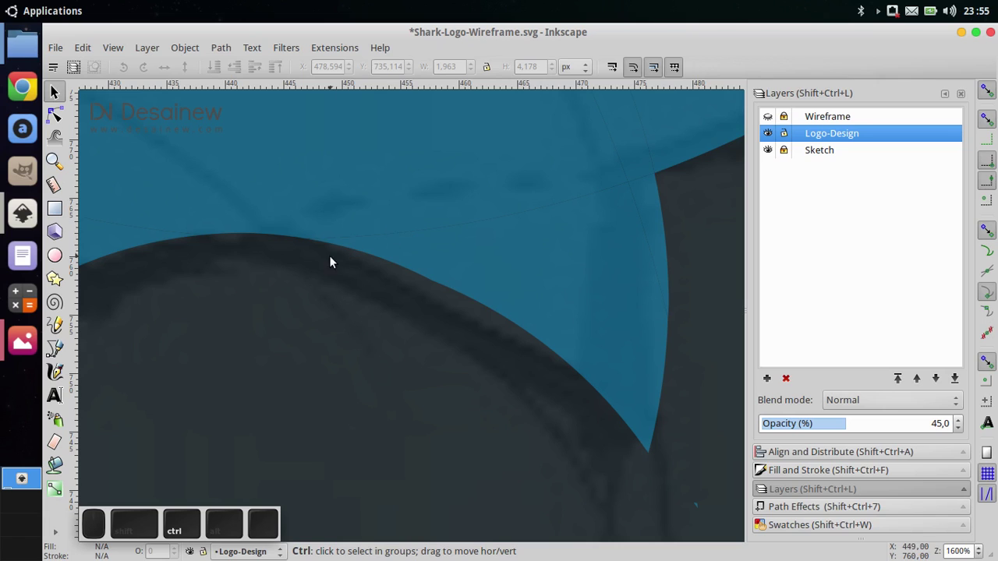
{"action": "scroll", "coordinate": [354, 242], "scroll_direction": "down", "scroll_amount": 3, "text": "ctrl"}
{"action": "scroll", "coordinate": [493, 343], "scroll_direction": "up", "scroll_amount": 3, "text": "ctrl"}
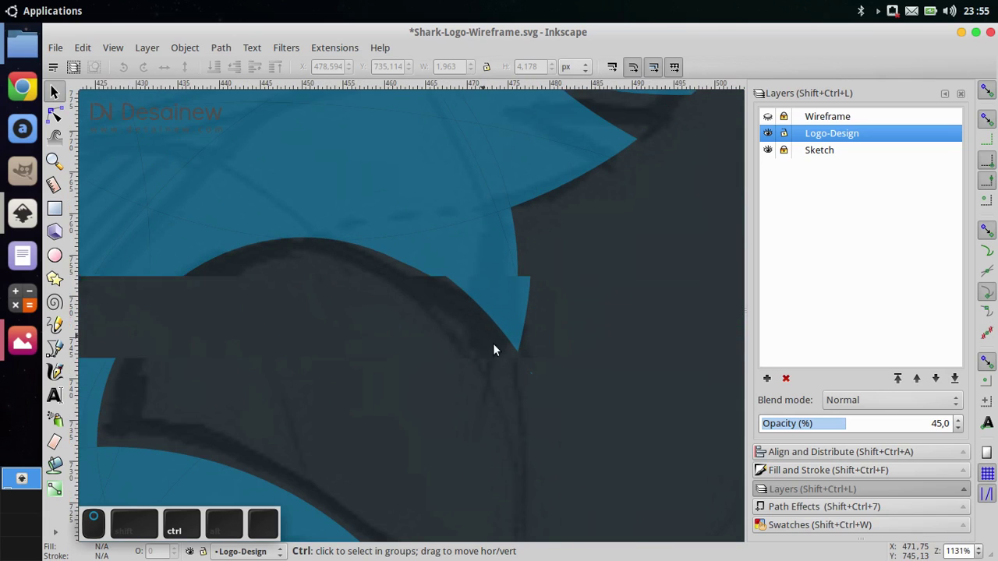
{"action": "scroll", "coordinate": [539, 398], "scroll_direction": "up", "scroll_amount": 1, "text": "ctrl"}
{"action": "left_click", "coordinate": [536, 338]}
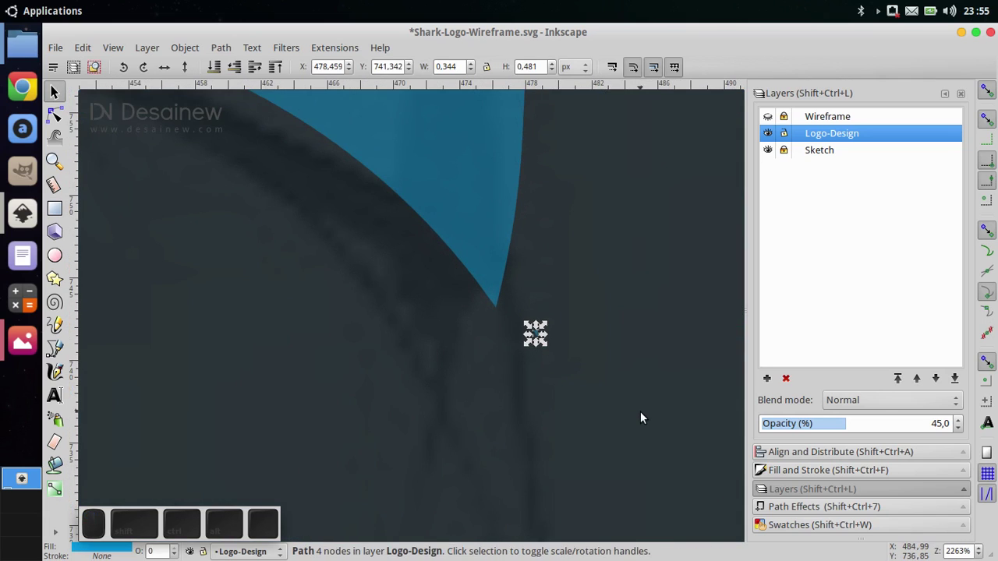
{"action": "key", "text": "ctrl+z"}
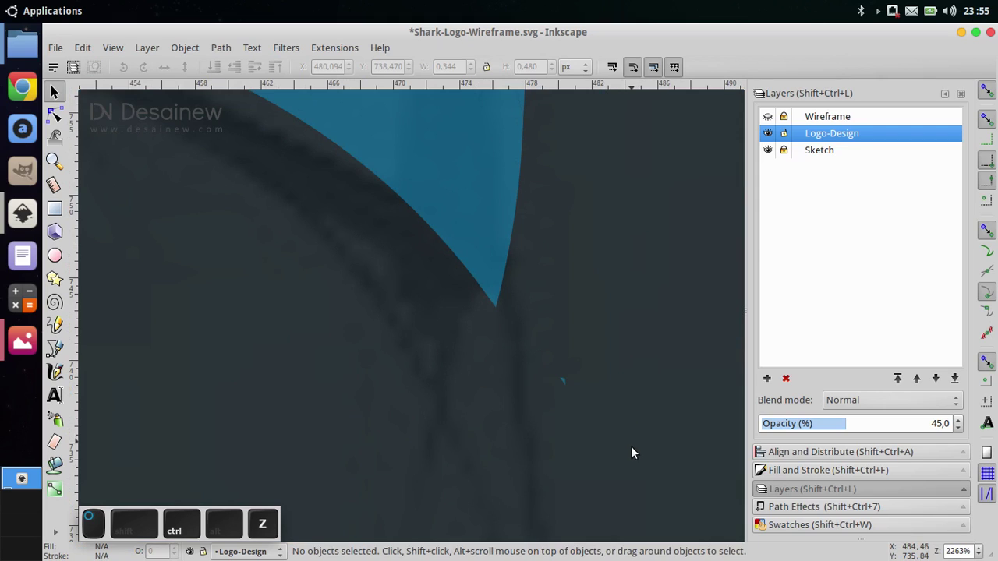
{"action": "left_click_drag", "start_coordinate": [633, 454], "coordinate": [544, 289]}
{"action": "key", "text": "Delete"}
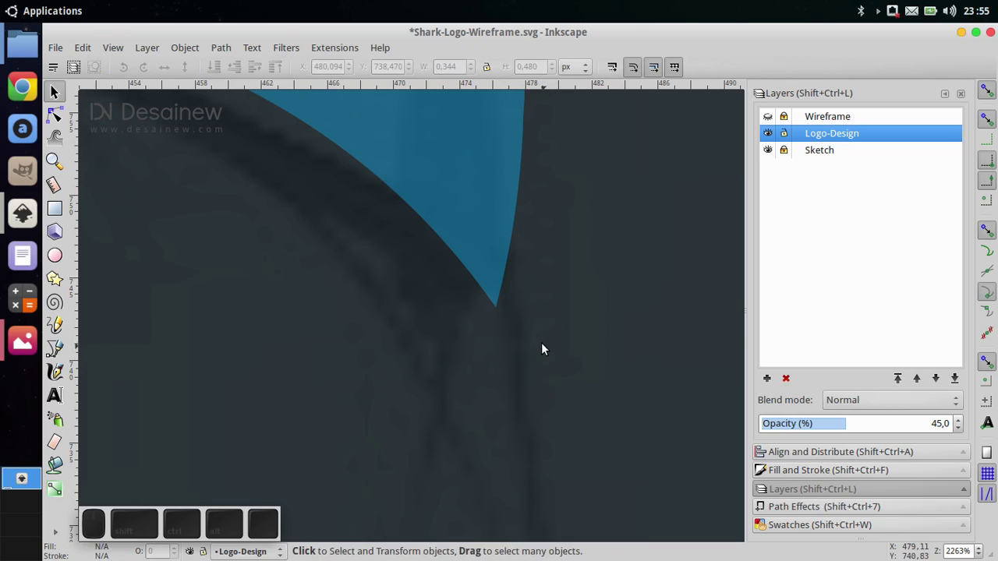
{"action": "scroll", "coordinate": [540, 342], "scroll_direction": "down", "scroll_amount": 4, "text": "ctrl"}
{"action": "left_click_drag", "start_coordinate": [580, 341], "coordinate": [557, 290]}
{"action": "key", "text": "Delete"}
Set the Logo-Design layer's opacity to 100%.
{"action": "scroll", "coordinate": [297, 324], "scroll_direction": "up", "scroll_amount": 2, "text": "ctrl"}
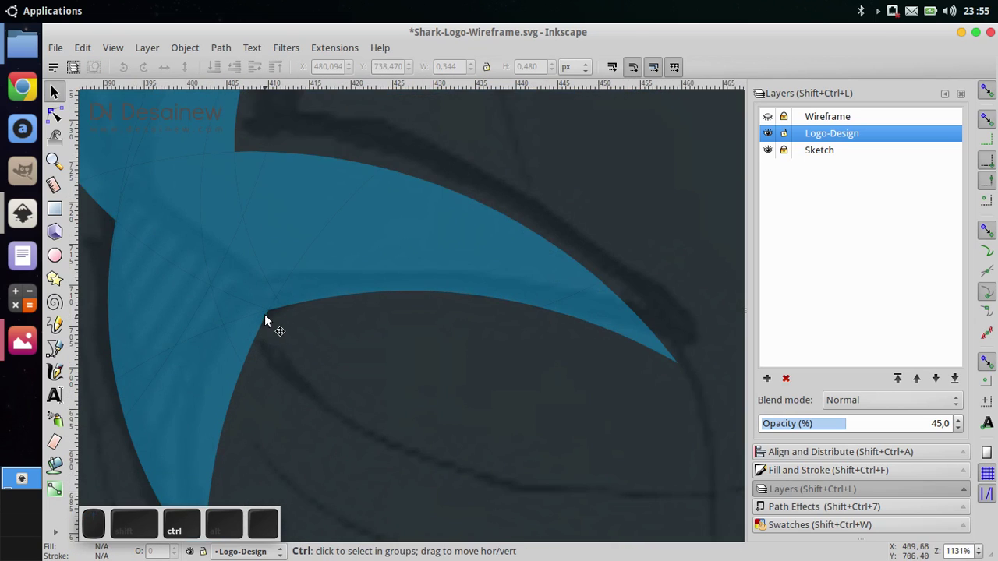
{"action": "scroll", "coordinate": [265, 323], "scroll_direction": "down", "scroll_amount": 3, "text": "ctrl"}
{"action": "scroll", "coordinate": [412, 338], "scroll_direction": "down", "scroll_amount": 3, "text": "ctrl"}
{"action": "left_click_drag", "start_coordinate": [413, 338], "coordinate": [418, 369]}
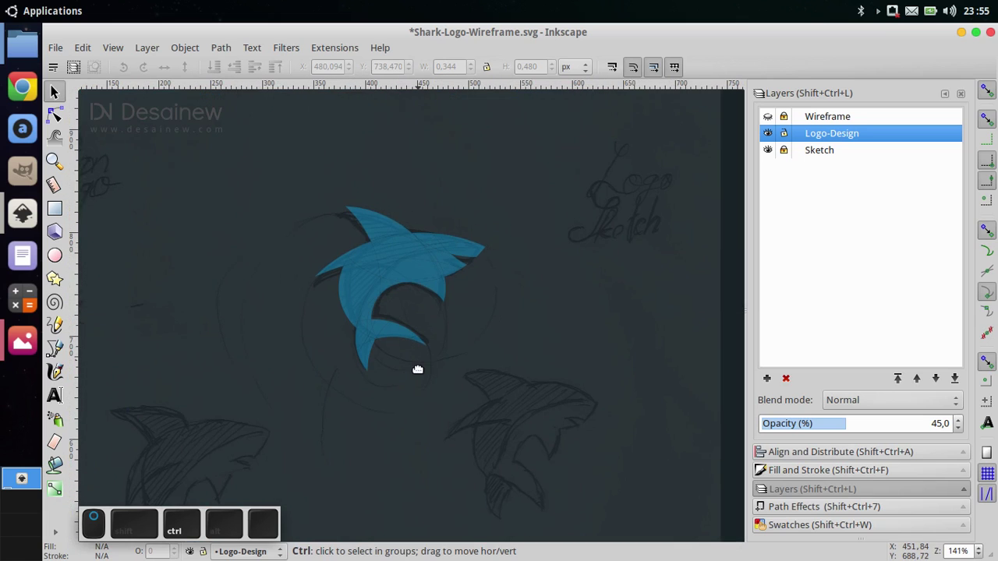
{"action": "scroll", "coordinate": [408, 327], "scroll_direction": "up", "scroll_amount": 1, "text": "ctrl"}
{"action": "scroll", "coordinate": [363, 318], "scroll_direction": "up", "scroll_amount": 1, "text": "ctrl"}
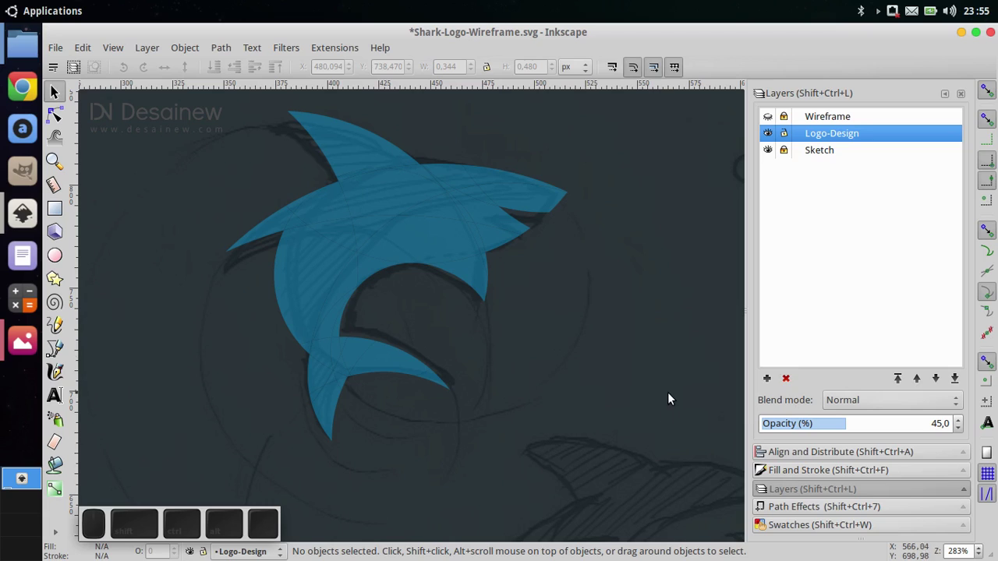
{"action": "left_click", "coordinate": [842, 425]}
{"action": "left_click_drag", "start_coordinate": [862, 425], "coordinate": [941, 423]}
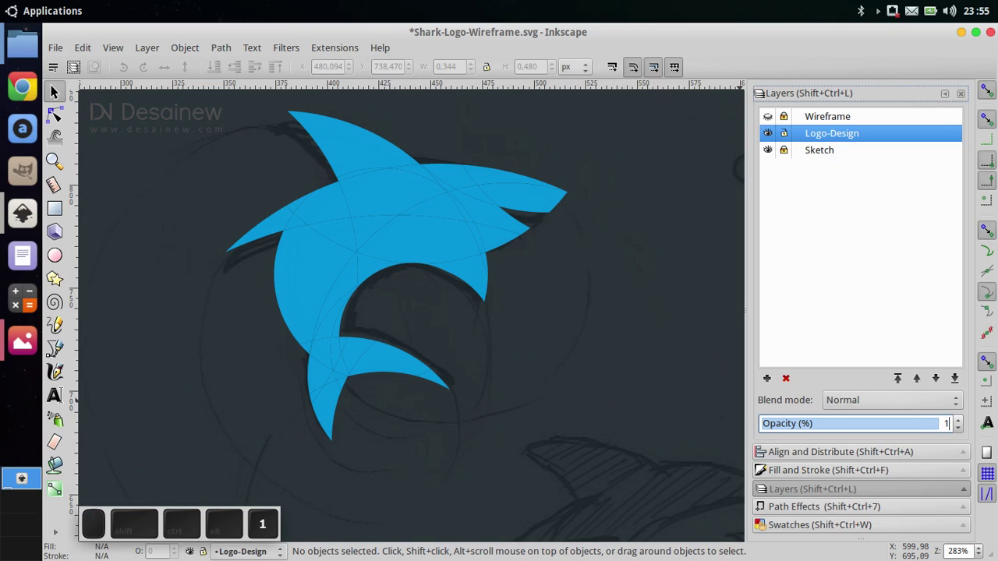
{"action": "key", "text": "Return"}
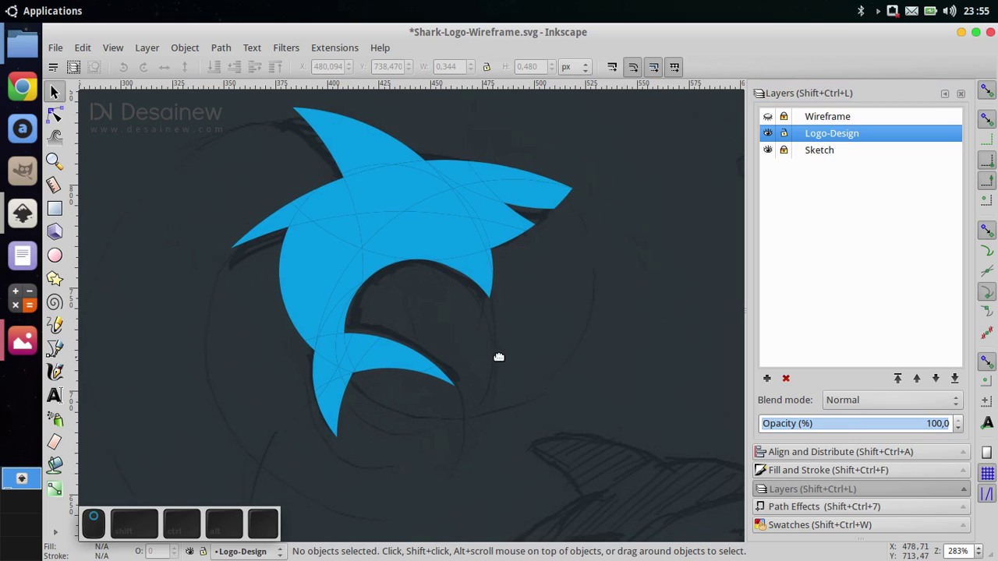
{"action": "scroll", "coordinate": [430, 267], "scroll_direction": "down", "scroll_amount": 1}
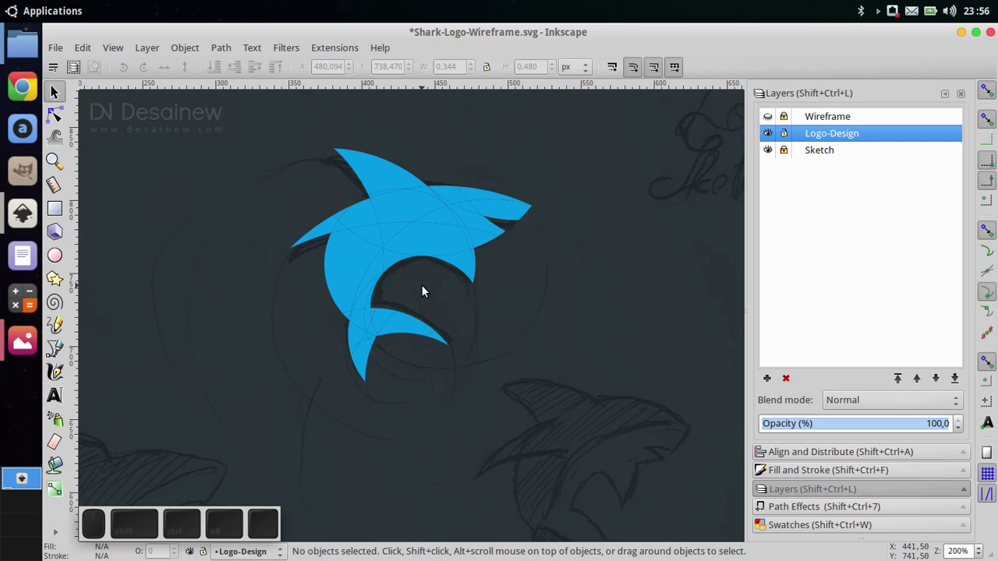
{"action": "scroll", "coordinate": [414, 279], "scroll_direction": "up", "scroll_amount": 1, "text": "ctrl"}
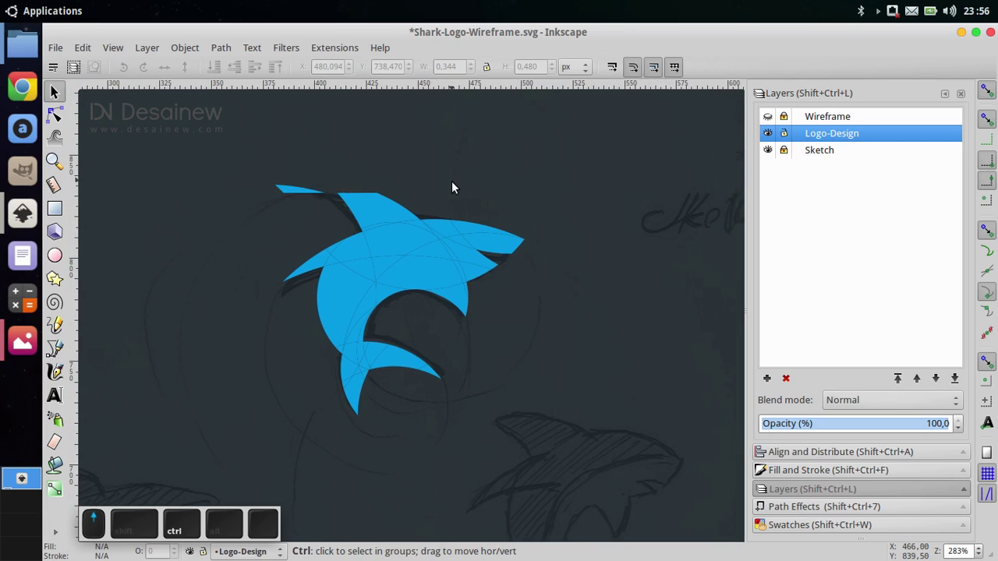
{"action": "left_click_drag", "start_coordinate": [339, 269], "coordinate": [339, 259]}
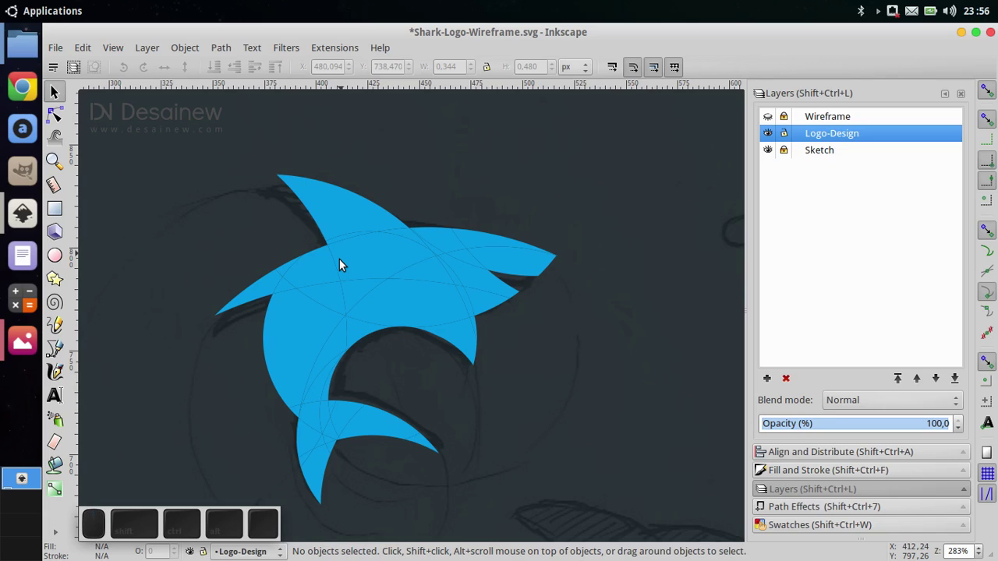
Delete the tiny sliver sticking out past the tip of the shark's snout.
{"action": "left_click", "coordinate": [55, 115]}
{"action": "scroll", "coordinate": [435, 241], "scroll_direction": "up", "scroll_amount": 1, "text": "ctrl"}
{"action": "scroll", "coordinate": [565, 275], "scroll_direction": "up", "scroll_amount": 1, "text": "ctrl"}
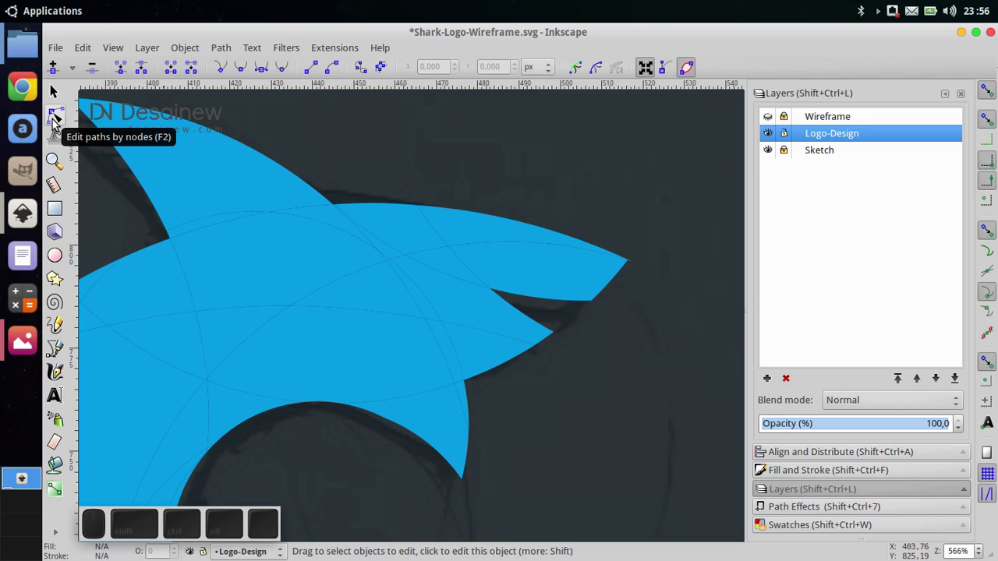
{"action": "scroll", "coordinate": [488, 265], "scroll_direction": "up", "scroll_amount": 2, "text": "ctrl"}
{"action": "scroll", "coordinate": [445, 230], "scroll_direction": "down", "scroll_amount": 2, "text": "ctrl"}
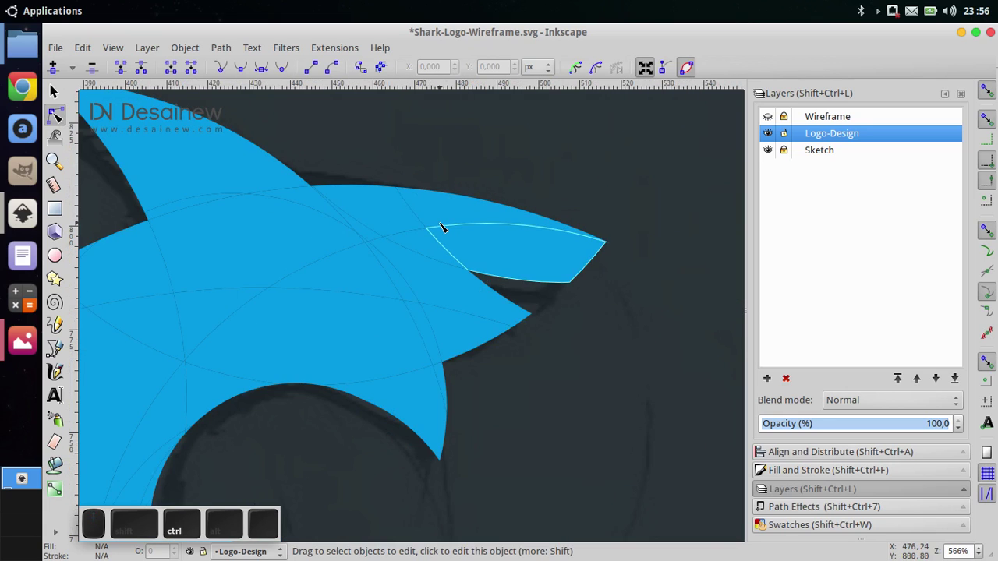
{"action": "scroll", "coordinate": [441, 228], "scroll_direction": "up", "scroll_amount": 1, "text": "ctrl"}
{"action": "left_click", "coordinate": [54, 92]}
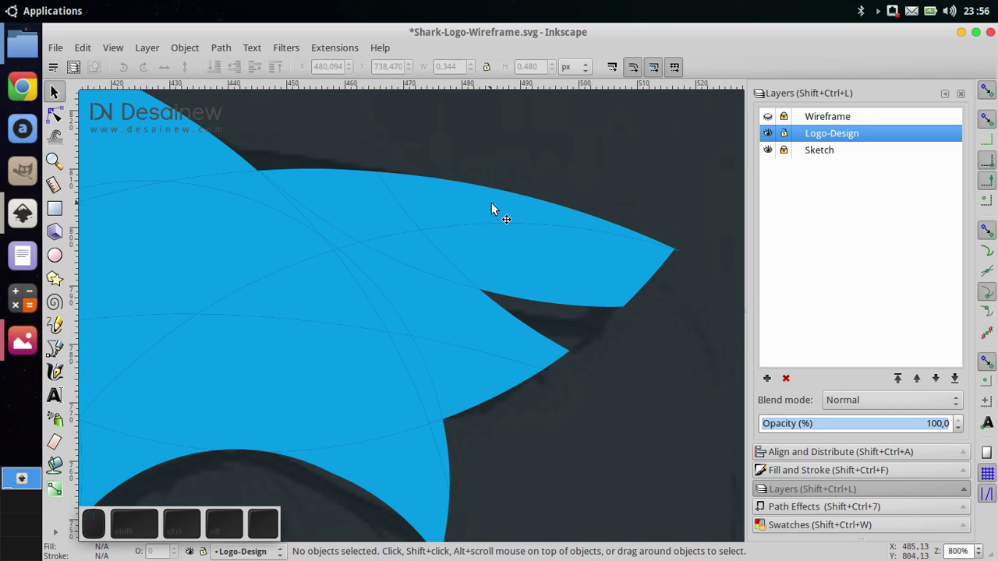
{"action": "scroll", "coordinate": [538, 239], "scroll_direction": "up", "scroll_amount": 2, "text": "ctrl"}
{"action": "scroll", "coordinate": [396, 255], "scroll_direction": "up", "scroll_amount": 2, "text": "ctrl"}
{"action": "left_click", "coordinate": [389, 239]}
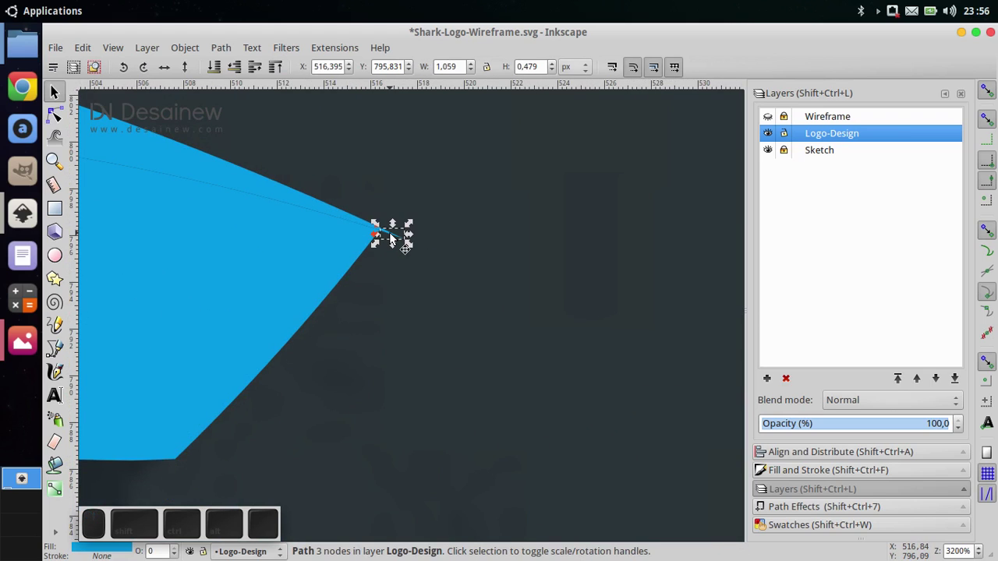
{"action": "key", "text": "Delete"}
Select the pieces above the long arc along the top of the snout and head, including the tiny fragments where the arcs cross.
{"action": "scroll", "coordinate": [477, 248], "scroll_direction": "down", "scroll_amount": 4, "text": "ctrl"}
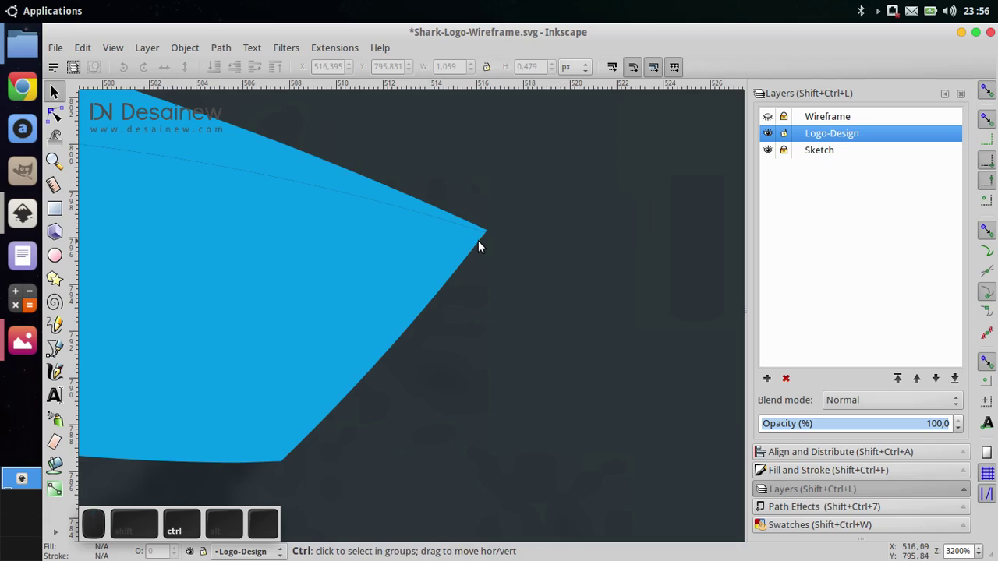
{"action": "left_click_drag", "start_coordinate": [452, 250], "coordinate": [612, 277]}
{"action": "left_click", "coordinate": [58, 118]}
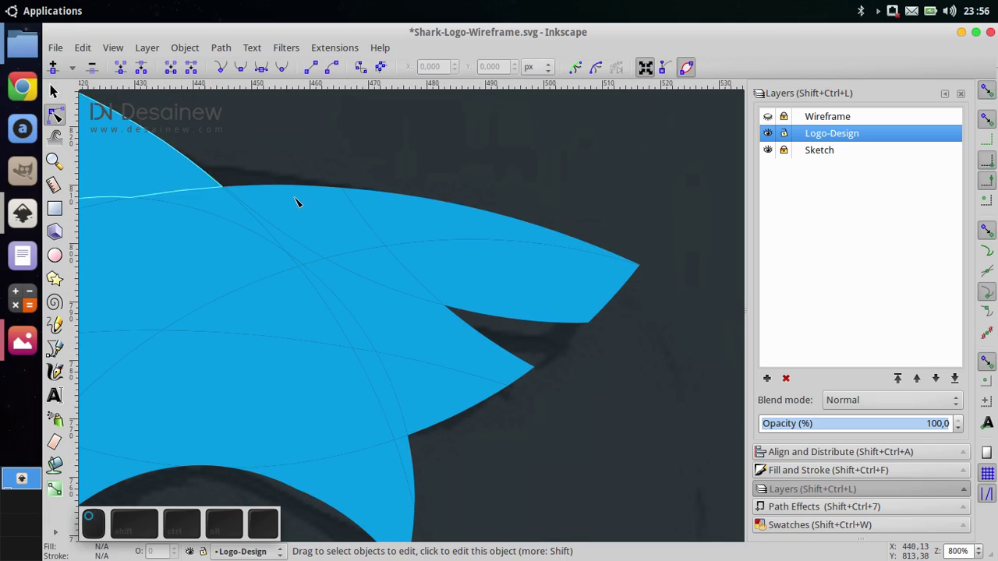
{"action": "left_click", "coordinate": [430, 228]}
{"action": "left_click", "coordinate": [345, 219], "text": "shift"}
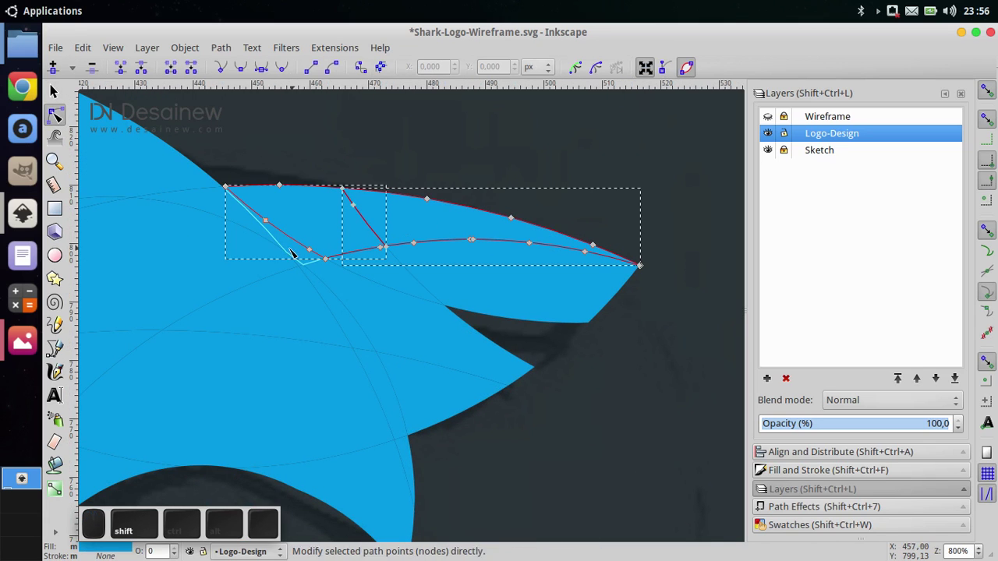
{"action": "scroll", "coordinate": [289, 250], "scroll_direction": "up", "scroll_amount": 3, "text": "ctrl"}
{"action": "left_click", "coordinate": [341, 284], "text": "shift"}
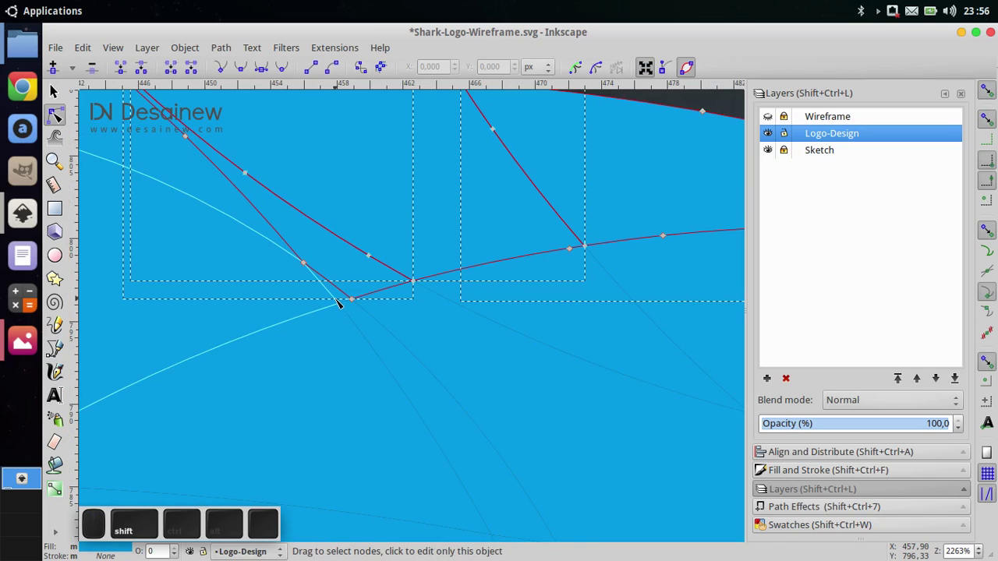
{"action": "left_click", "coordinate": [330, 281], "text": "shift"}
{"action": "scroll", "coordinate": [330, 289], "scroll_direction": "up", "scroll_amount": 1, "text": "ctrl"}
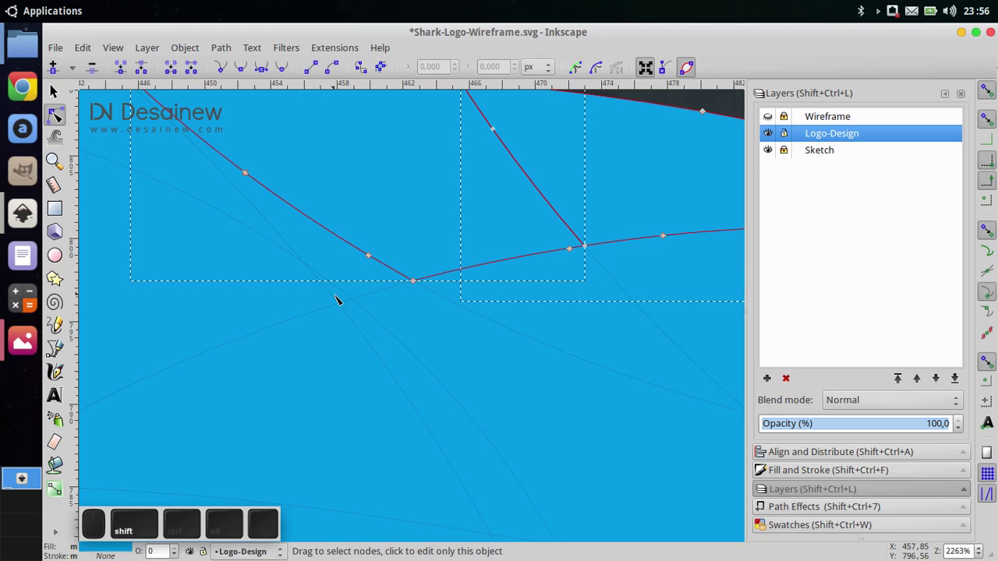
{"action": "left_click", "coordinate": [344, 303], "text": "shift"}
{"action": "scroll", "coordinate": [366, 269], "scroll_direction": "down", "scroll_amount": 3, "text": "ctrl"}
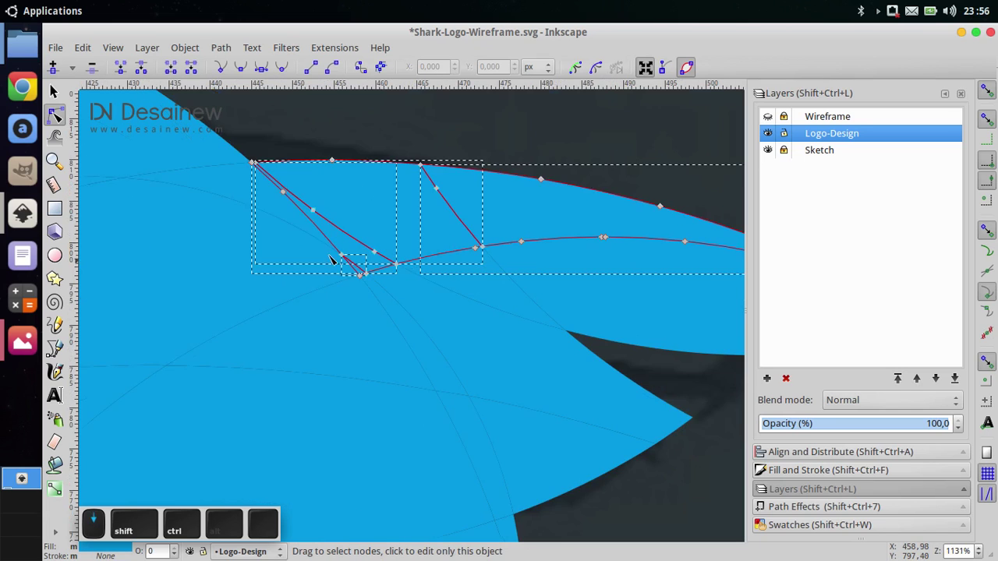
Add the dorsal fin, the thin pieces at its base and the back pieces beneath it to the selection.
{"action": "left_click", "coordinate": [241, 235], "text": "shift"}
{"action": "scroll", "coordinate": [187, 240], "scroll_direction": "down", "scroll_amount": 3, "text": "ctrl"}
{"action": "left_click", "coordinate": [184, 240], "text": "shift"}
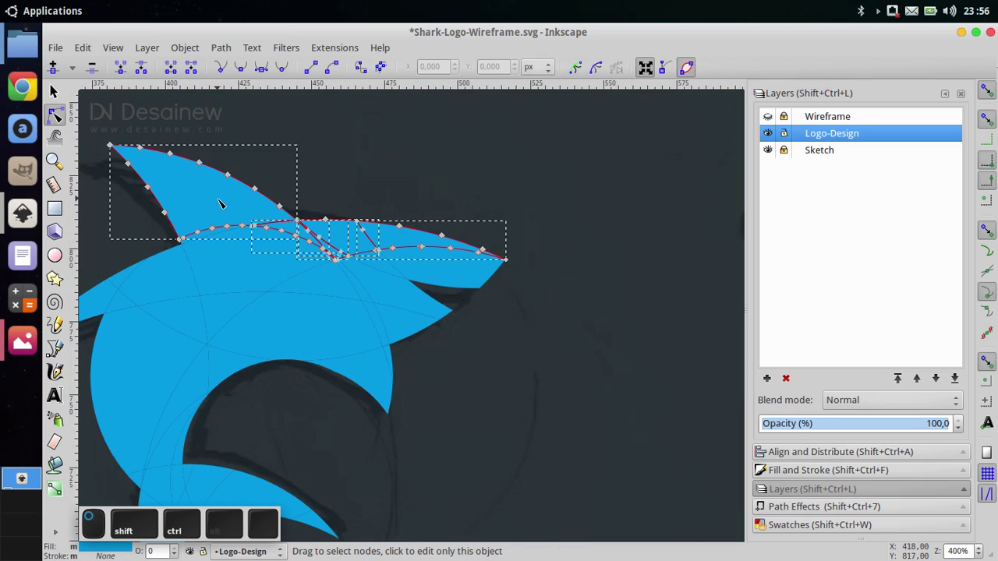
{"action": "scroll", "coordinate": [186, 242], "scroll_direction": "up", "scroll_amount": 3, "text": "ctrl"}
{"action": "left_click", "coordinate": [202, 208], "text": "shift"}
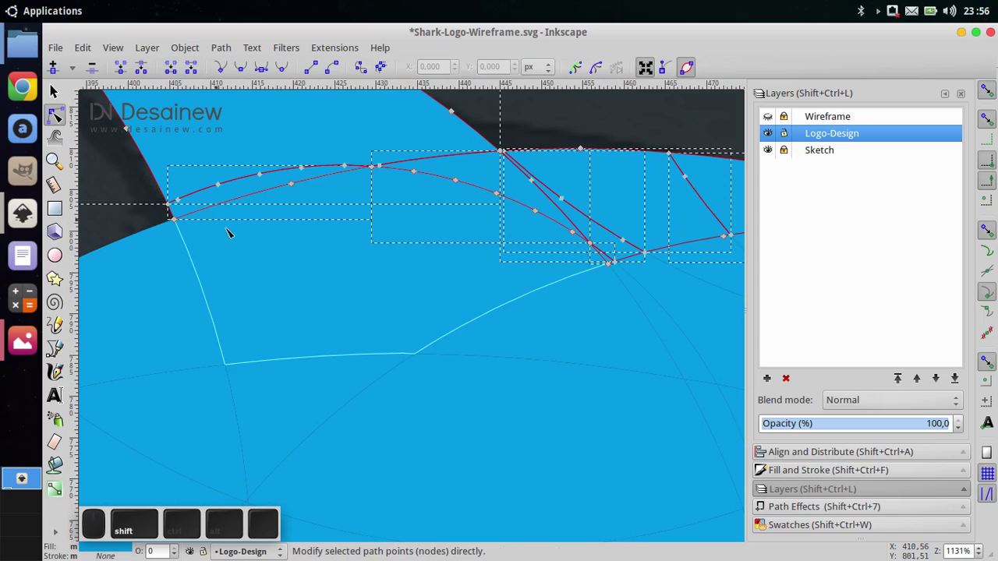
{"action": "left_click", "coordinate": [227, 230], "text": "shift"}
{"action": "scroll", "coordinate": [314, 372], "scroll_direction": "down", "scroll_amount": 4, "text": "ctrl"}
{"action": "scroll", "coordinate": [361, 257], "scroll_direction": "up", "scroll_amount": 2, "text": "ctrl"}
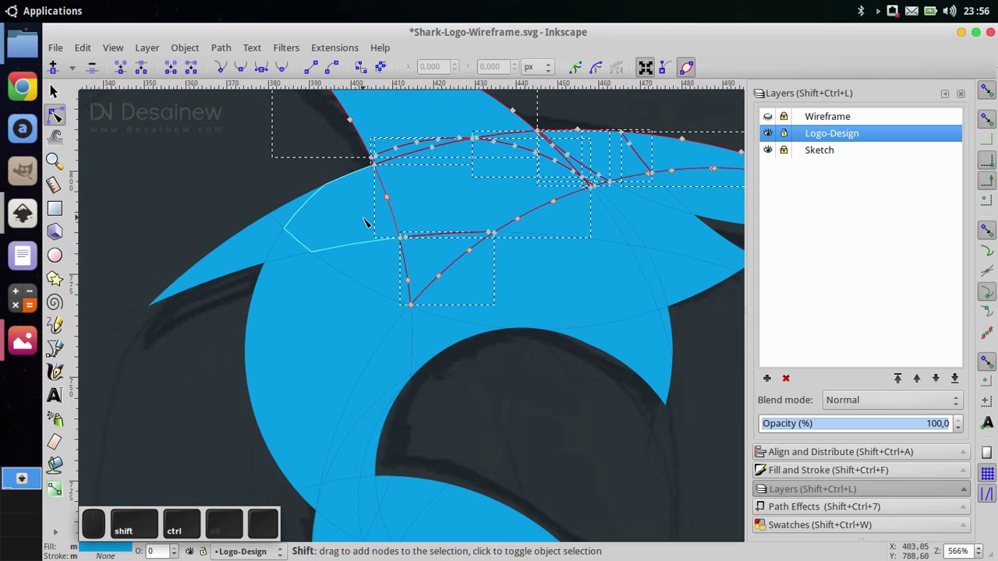
Add the rear fin and outer body pieces down to the tail to the selection, and unite all selected pieces with Union.
{"action": "left_click", "coordinate": [309, 224], "text": "shift"}
{"action": "left_click", "coordinate": [275, 243], "text": "shift"}
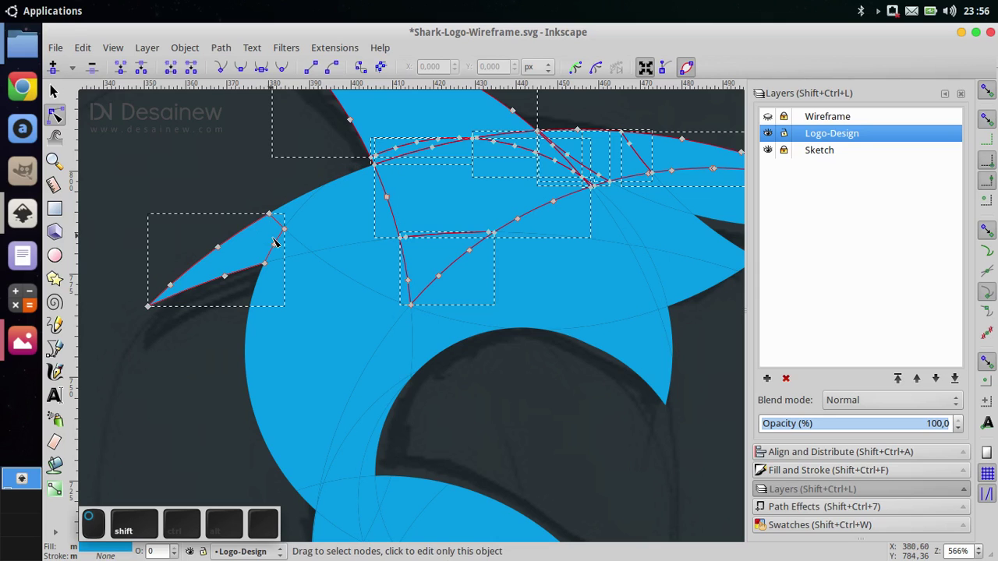
{"action": "left_click", "coordinate": [288, 218], "text": "shift"}
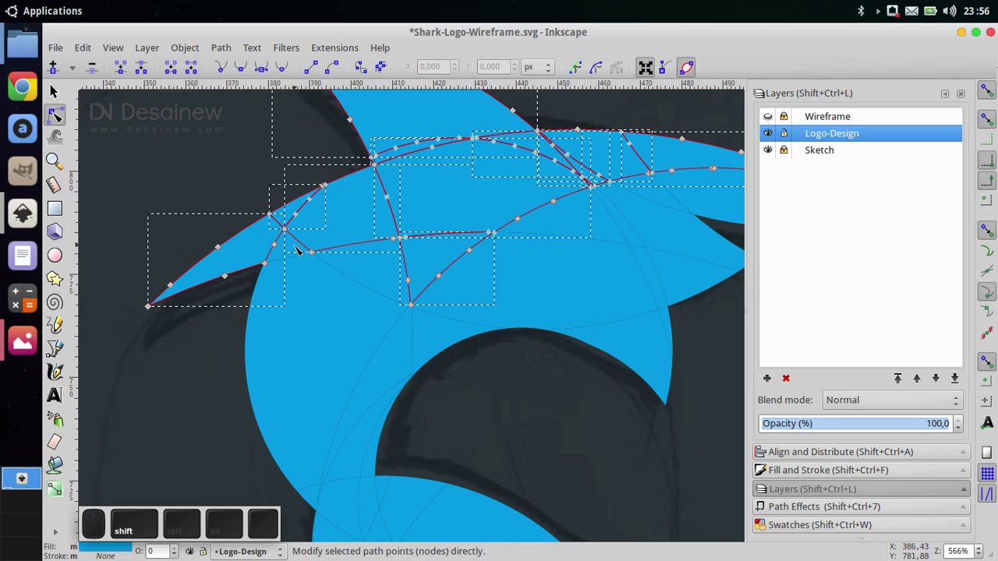
{"action": "left_click", "coordinate": [362, 288], "text": "shift"}
{"action": "scroll", "coordinate": [311, 382], "scroll_direction": "up", "scroll_amount": 4}
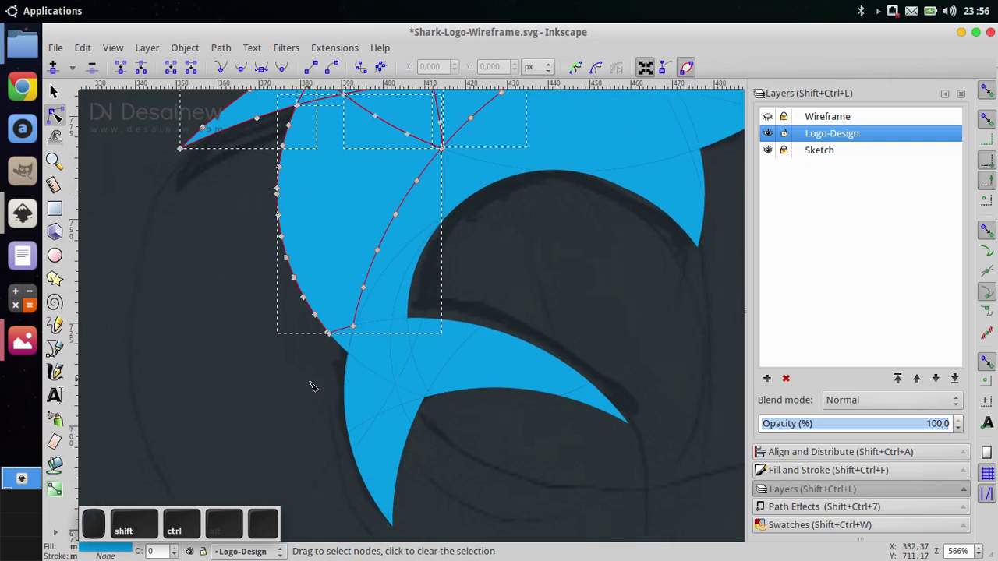
{"action": "scroll", "coordinate": [400, 271], "scroll_direction": "down", "scroll_amount": 6}
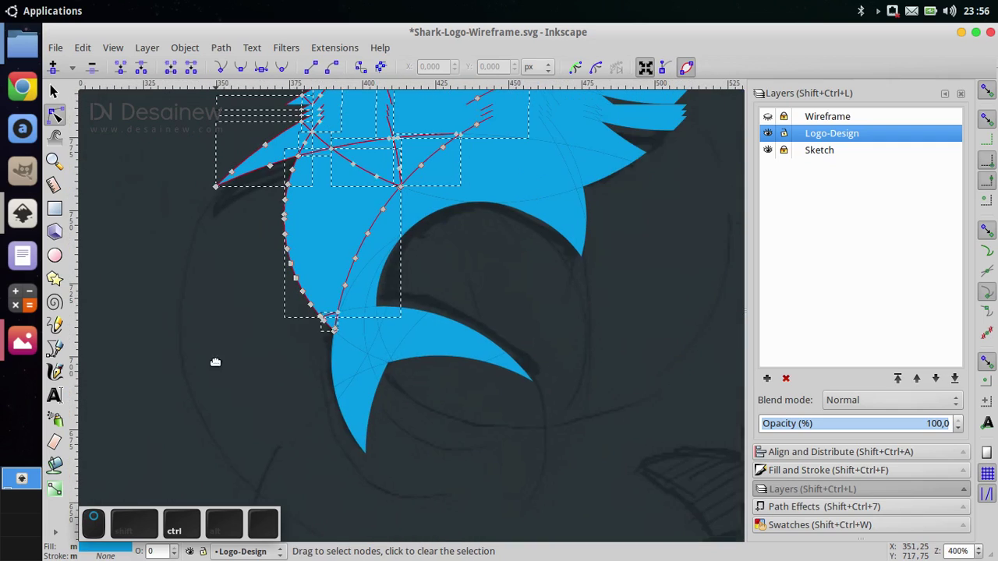
{"action": "left_click", "coordinate": [221, 47]}
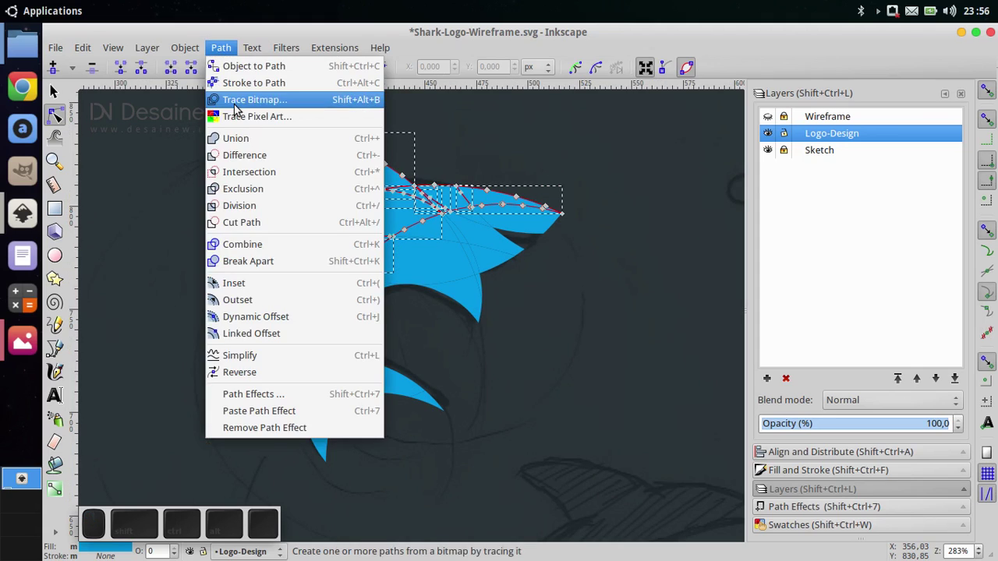
{"action": "left_click", "coordinate": [234, 136]}
Darken the united back shape's flat fill by lowering its HSL lightness to 86.
{"action": "left_click", "coordinate": [815, 472]}
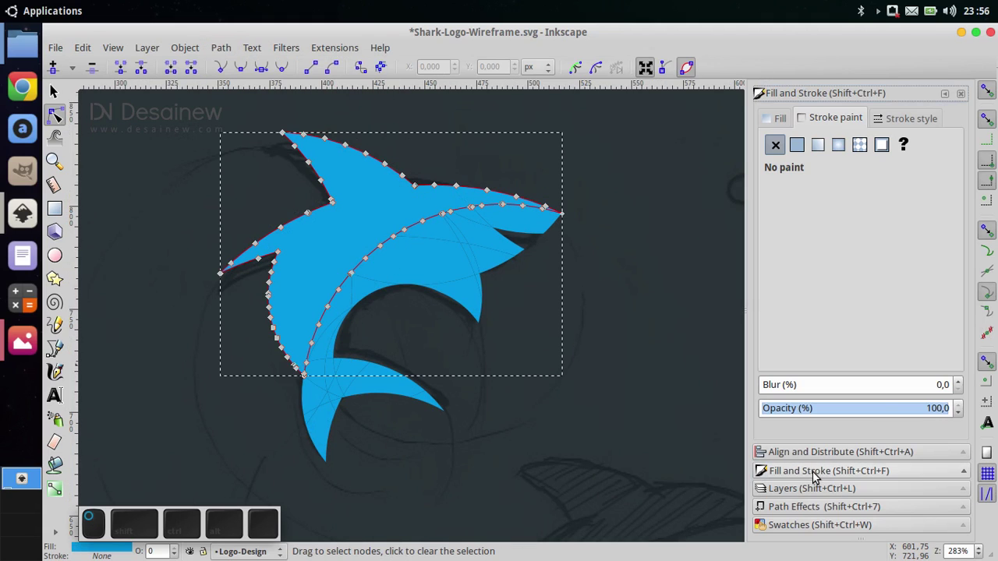
{"action": "left_click", "coordinate": [780, 118]}
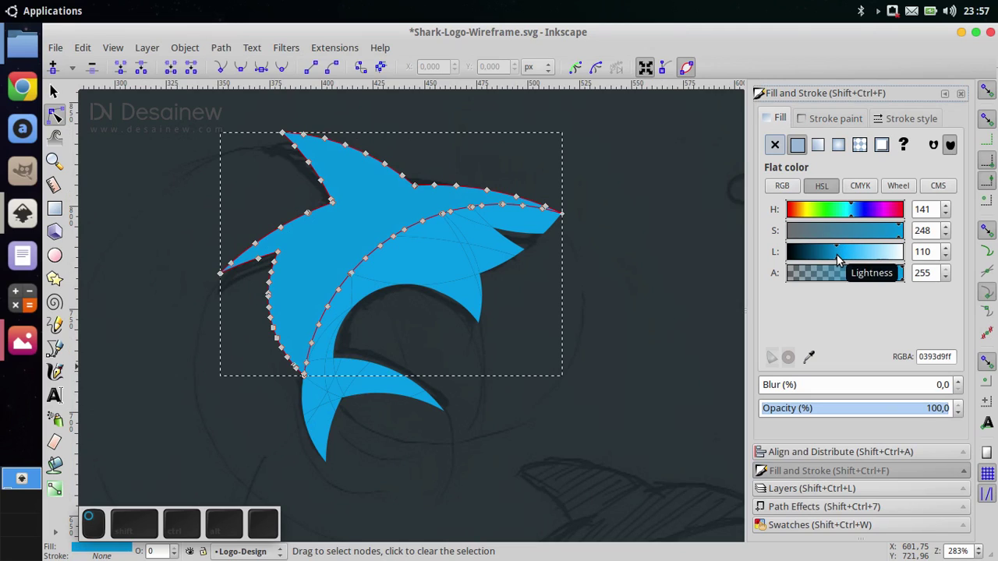
{"action": "left_click_drag", "start_coordinate": [835, 262], "coordinate": [827, 265]}
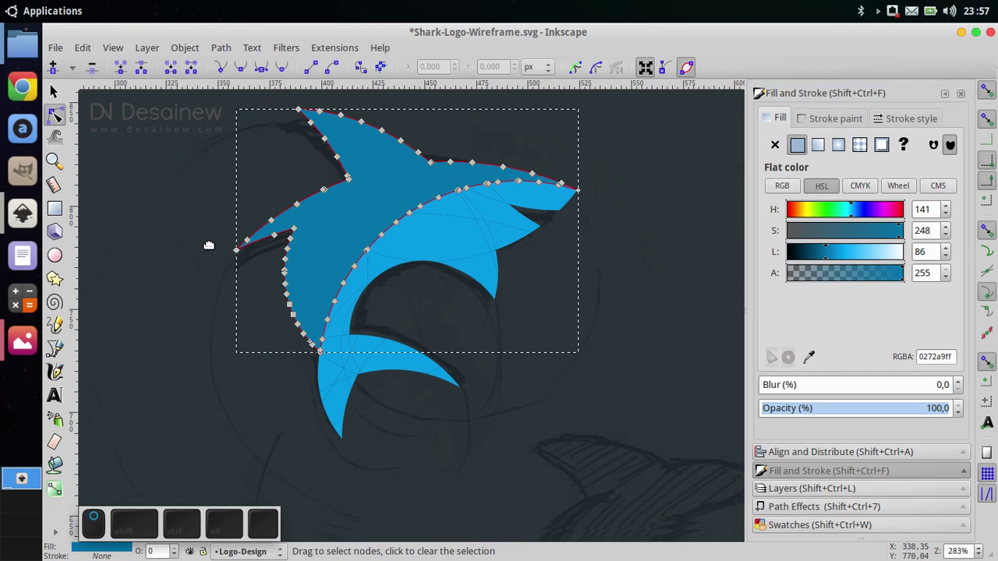
Add the tiny fragment at the inner notch between the two tail fins to the selection for node editing.
{"action": "left_click", "coordinate": [54, 91]}
{"action": "scroll", "coordinate": [342, 404], "scroll_direction": "up", "scroll_amount": 2}
{"action": "scroll", "coordinate": [226, 205], "scroll_direction": "down", "scroll_amount": 3}
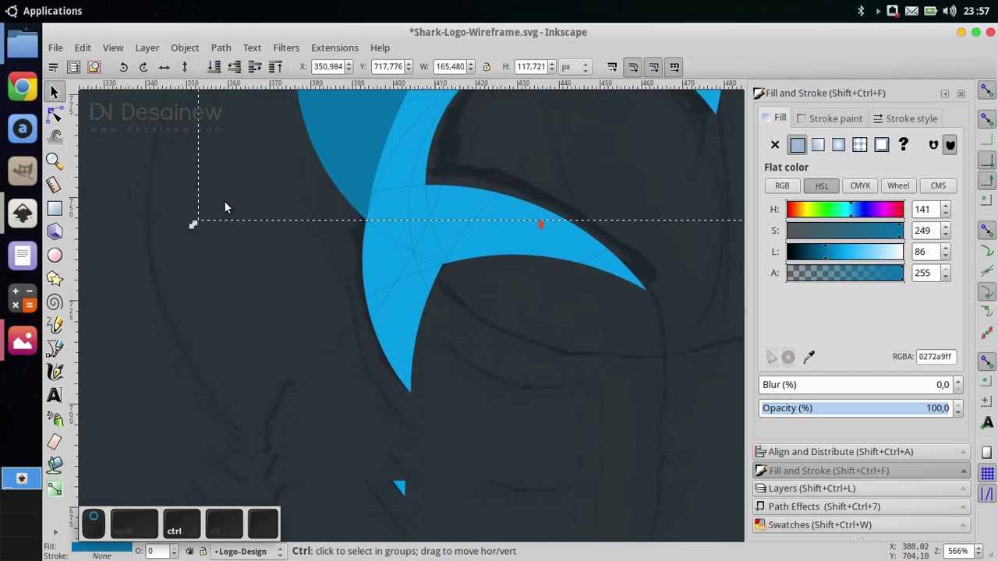
{"action": "left_click", "coordinate": [54, 115]}
{"action": "scroll", "coordinate": [304, 155], "scroll_direction": "up", "scroll_amount": 4}
{"action": "scroll", "coordinate": [304, 156], "scroll_direction": "up", "scroll_amount": 1}
{"action": "left_click_drag", "start_coordinate": [509, 261], "coordinate": [335, 301]}
{"action": "scroll", "coordinate": [457, 215], "scroll_direction": "up", "scroll_amount": 6}
{"action": "left_click_drag", "start_coordinate": [413, 129], "coordinate": [354, 367]}
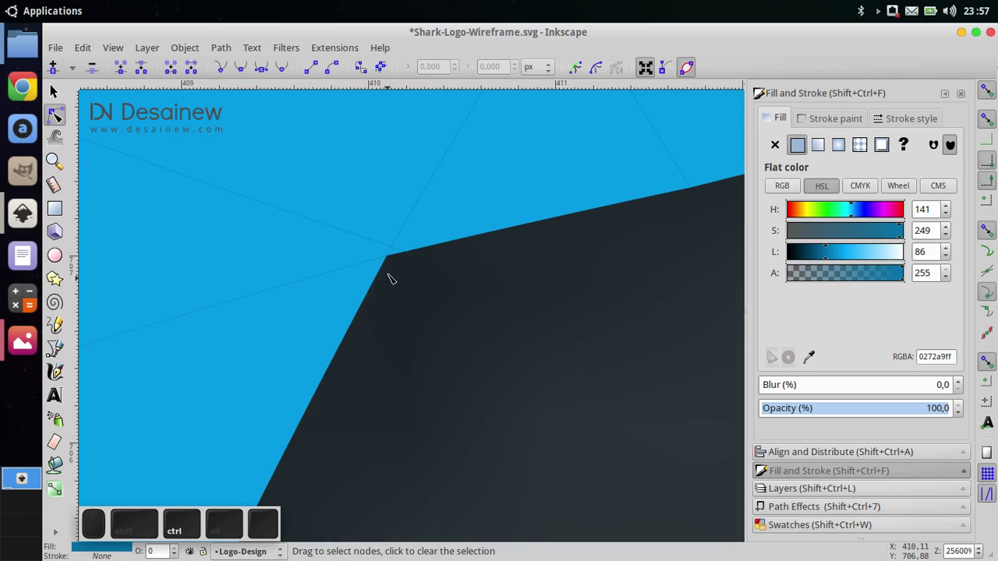
{"action": "left_click", "coordinate": [396, 251], "text": "ctrl+shift"}
{"action": "scroll", "coordinate": [354, 316], "scroll_direction": "down", "scroll_amount": 6}
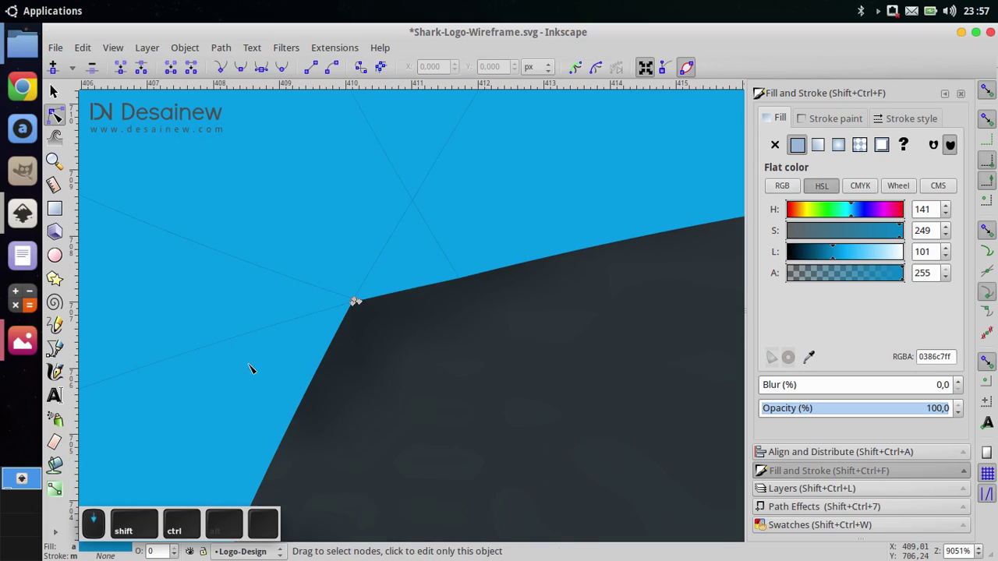
{"action": "left_click_drag", "start_coordinate": [369, 317], "coordinate": [456, 309]}
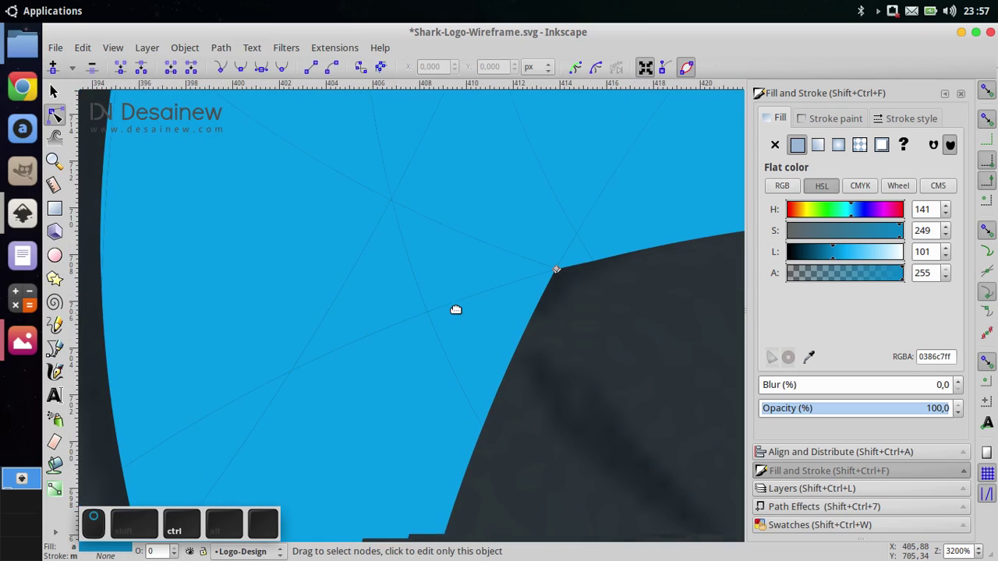
Add the small pieces next to the notch, across the base of the lower tail fin, to the selection.
{"action": "left_click", "coordinate": [491, 333], "text": "ctrl+shift"}
{"action": "left_click", "coordinate": [470, 282], "text": "ctrl+shift"}
{"action": "left_click", "coordinate": [382, 295], "text": "ctrl+shift"}
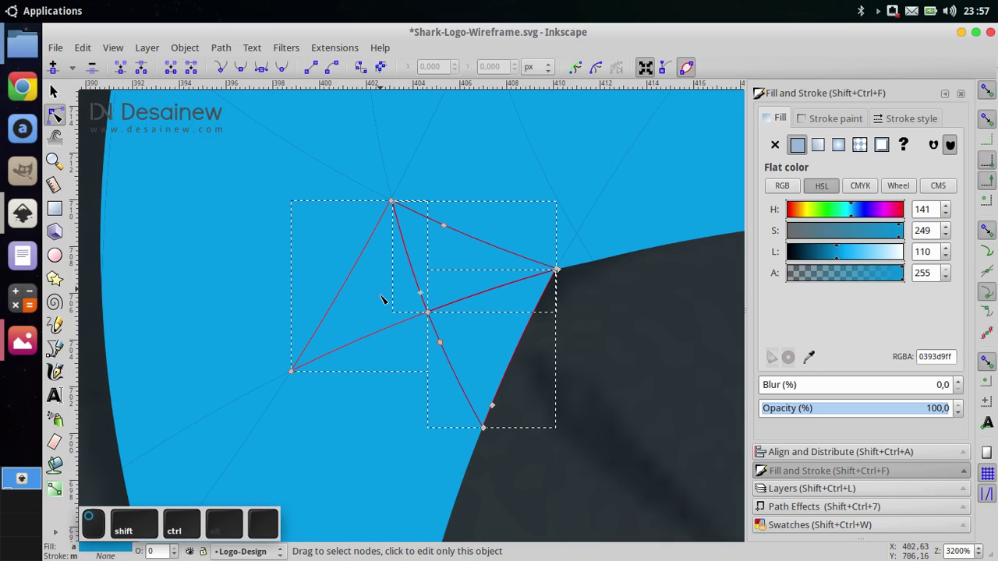
{"action": "left_click", "coordinate": [384, 356], "text": "ctrl+shift"}
{"action": "left_click_drag", "start_coordinate": [358, 325], "coordinate": [551, 365]}
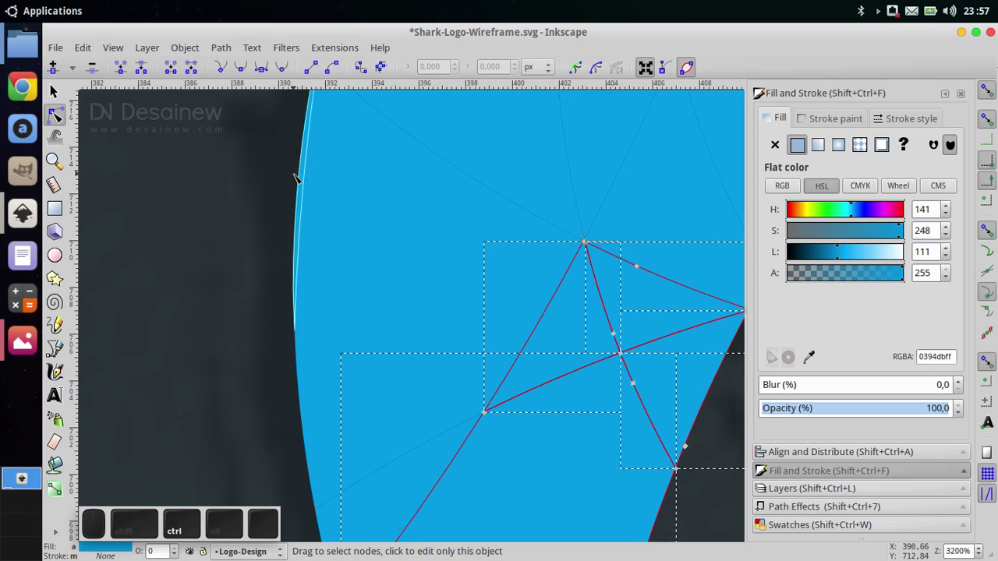
{"action": "scroll", "coordinate": [303, 182], "scroll_direction": "up", "scroll_amount": 3}
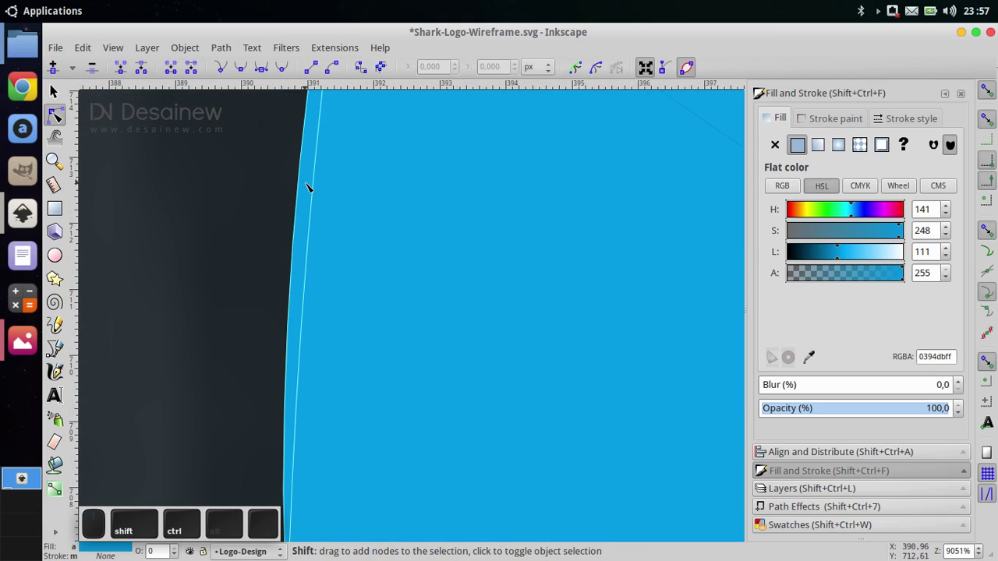
{"action": "left_click", "coordinate": [309, 193], "text": "ctrl+shift"}
{"action": "scroll", "coordinate": [309, 196], "scroll_direction": "down", "scroll_amount": 4}
{"action": "scroll", "coordinate": [351, 343], "scroll_direction": "down", "scroll_amount": 5}
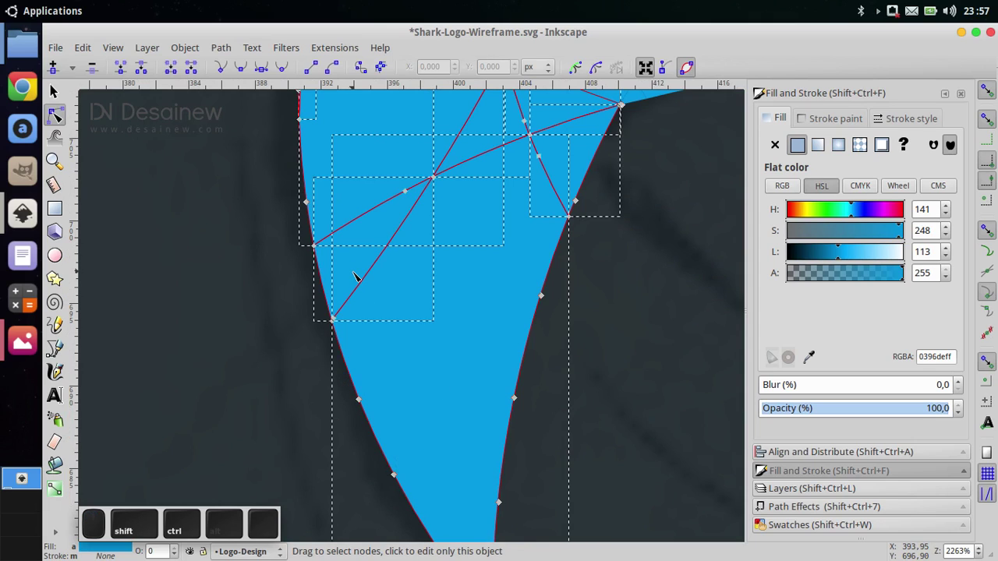
{"action": "left_click", "coordinate": [401, 399], "text": "shift"}
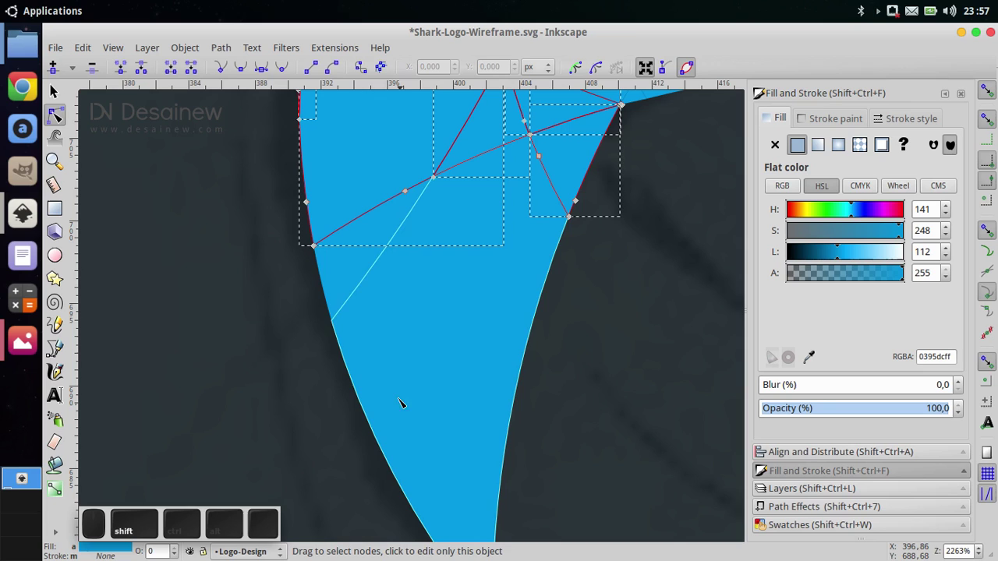
{"action": "left_click", "coordinate": [359, 269], "text": "shift"}
{"action": "scroll", "coordinate": [444, 329], "scroll_direction": "down", "scroll_amount": 4, "text": "ctrl"}
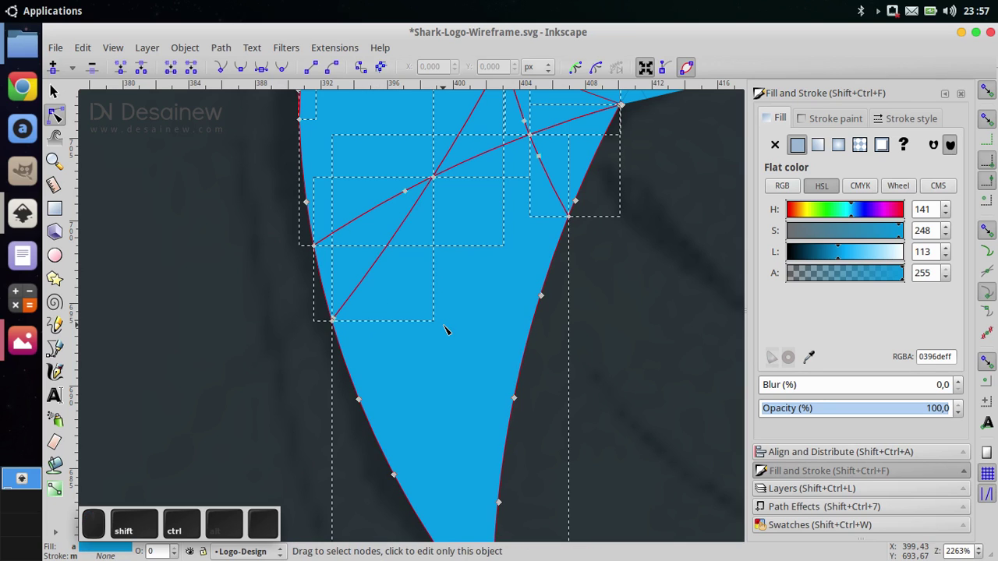
{"action": "left_click", "coordinate": [54, 92]}
{"action": "scroll", "coordinate": [448, 324], "scroll_direction": "up", "scroll_amount": 1, "text": "ctrl"}
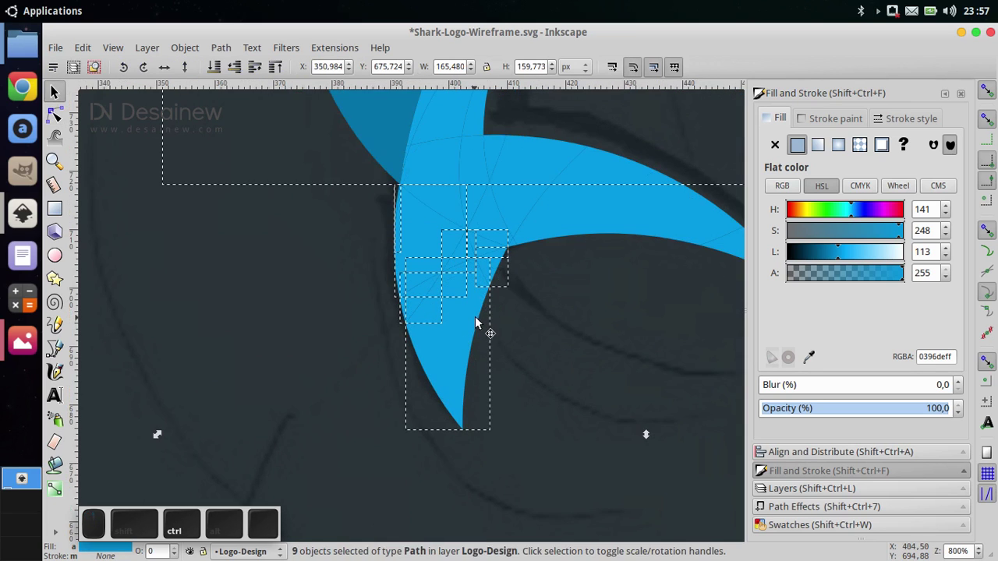
{"action": "left_click_drag", "start_coordinate": [475, 317], "coordinate": [407, 364]}
{"action": "key", "text": "ctrl+z"}
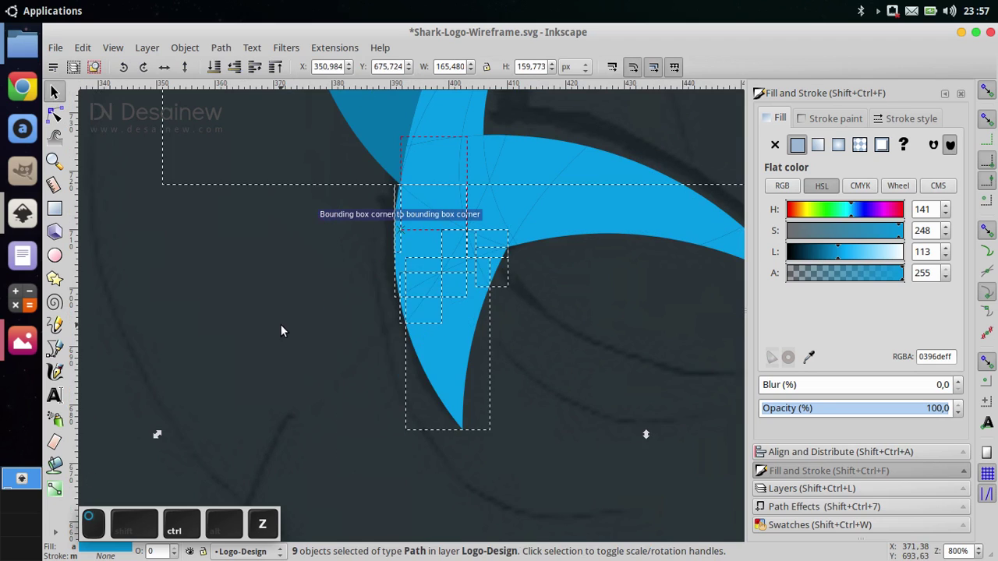
{"action": "left_click", "coordinate": [280, 324]}
Select the tiny fragment at the notch between the tail fins and the two small pieces beside it for node editing.
{"action": "scroll", "coordinate": [380, 258], "scroll_direction": "up", "scroll_amount": 1, "text": "ctrl"}
{"action": "left_click", "coordinate": [54, 115]}
{"action": "scroll", "coordinate": [403, 192], "scroll_direction": "up", "scroll_amount": 2, "text": "ctrl"}
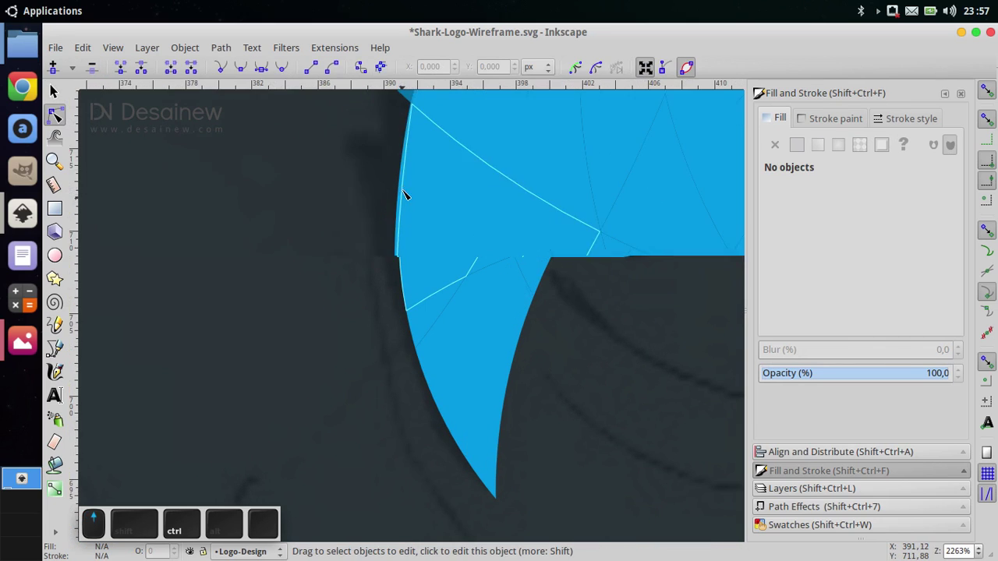
{"action": "scroll", "coordinate": [445, 285], "scroll_direction": "down", "scroll_amount": 2, "text": "ctrl"}
{"action": "scroll", "coordinate": [367, 241], "scroll_direction": "up", "scroll_amount": 9, "text": "ctrl"}
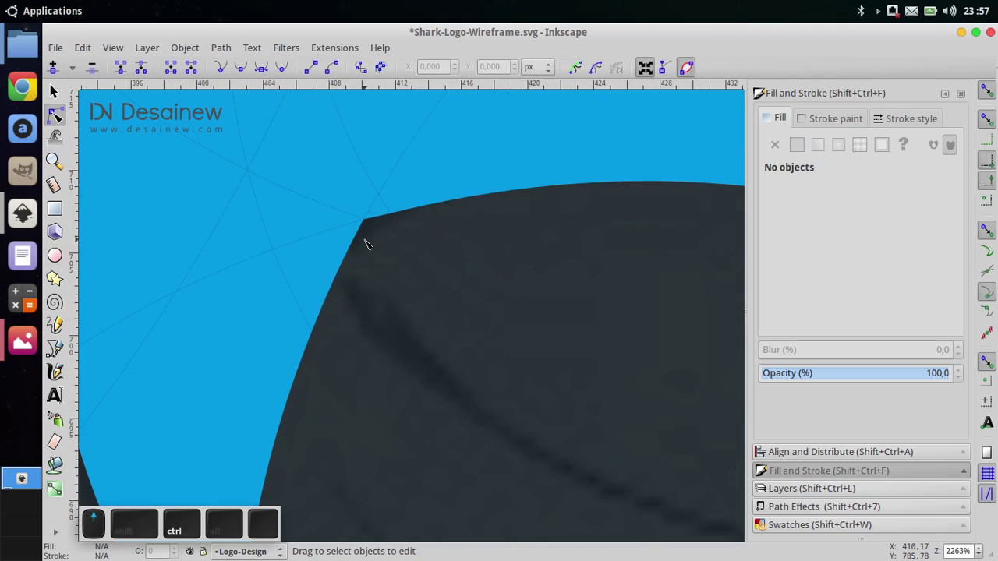
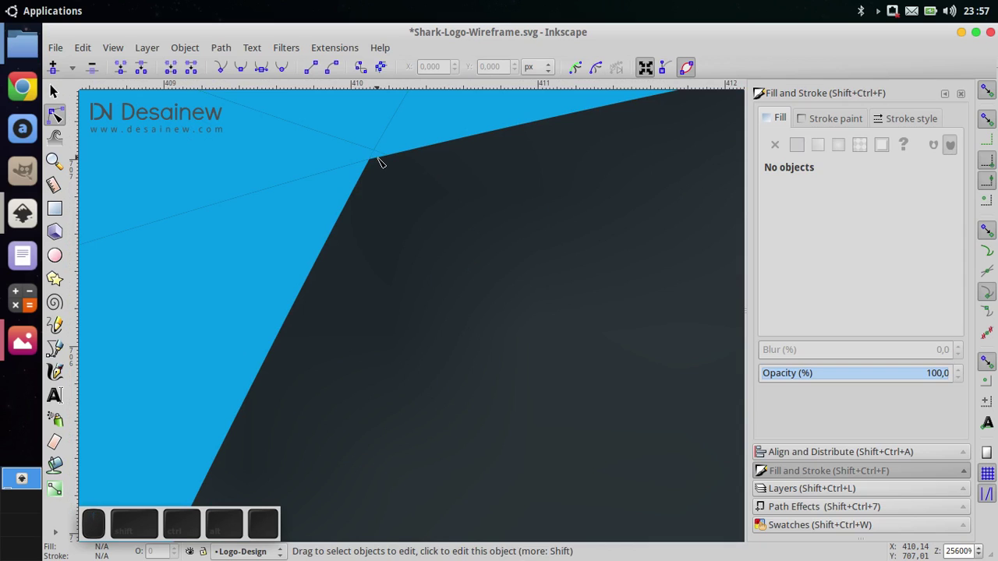
{"action": "left_click", "coordinate": [378, 158]}
{"action": "left_click", "coordinate": [308, 209], "text": "shift"}
{"action": "left_click", "coordinate": [303, 166], "text": "shift"}
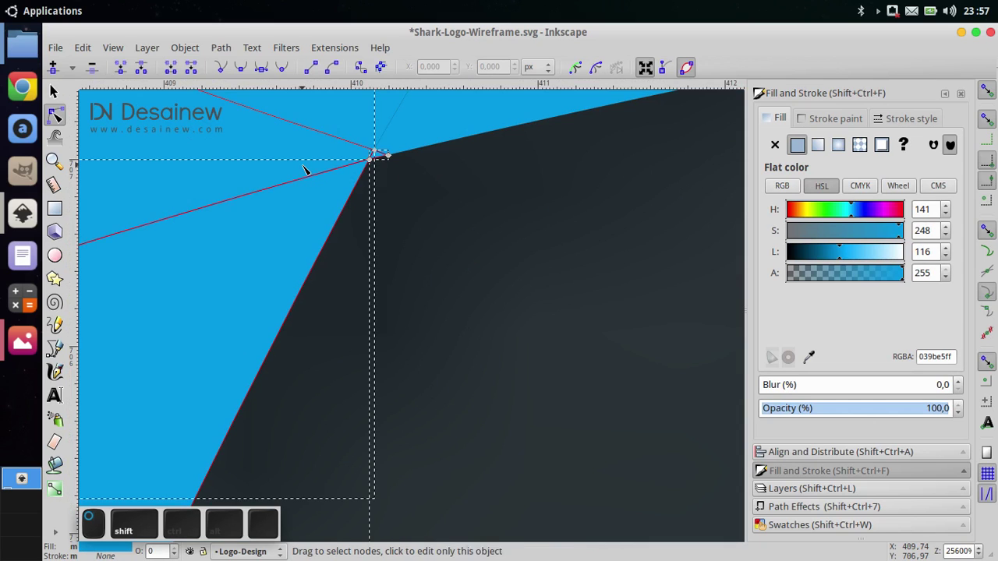
Add the thin sliver on the outer edge, the pieces across the fin's base and the lower tail fin's body to the selection.
{"action": "scroll", "coordinate": [304, 169], "scroll_direction": "down", "scroll_amount": 7, "text": "ctrl"}
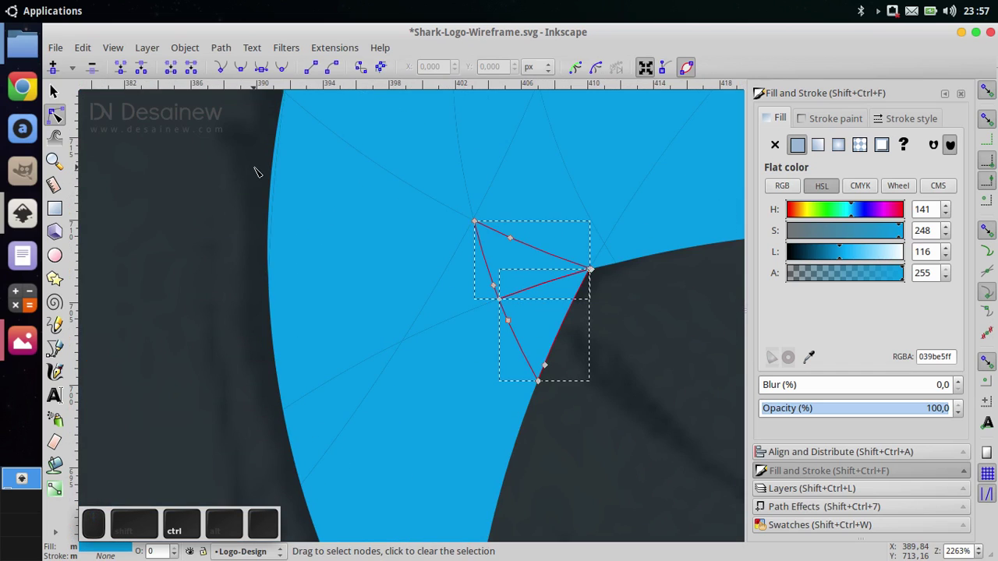
{"action": "scroll", "coordinate": [259, 173], "scroll_direction": "up", "scroll_amount": 3, "text": "ctrl"}
{"action": "left_click", "coordinate": [345, 211], "text": "shift"}
{"action": "scroll", "coordinate": [394, 257], "scroll_direction": "down", "scroll_amount": 3, "text": "ctrl"}
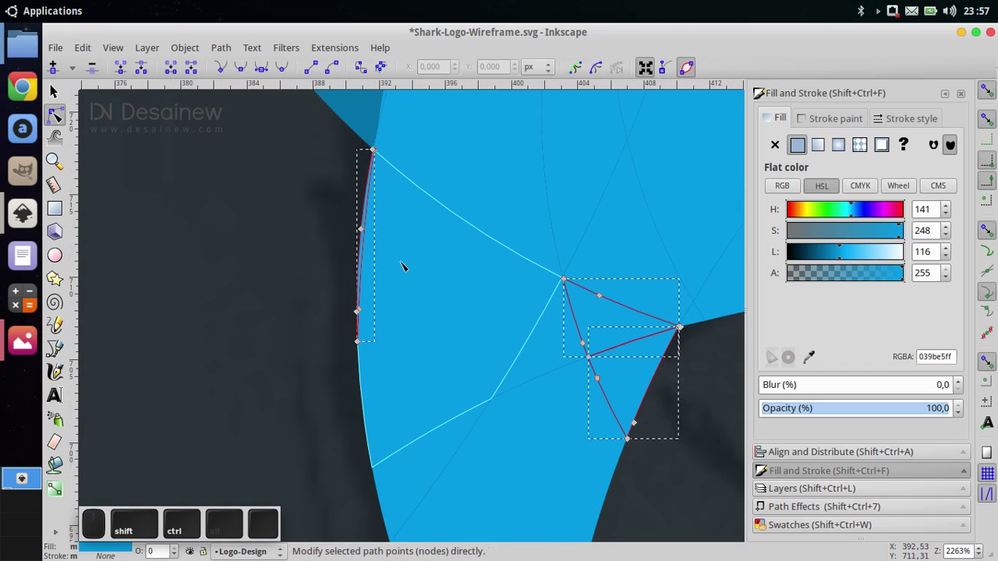
{"action": "left_click", "coordinate": [456, 304], "text": "shift"}
{"action": "left_click", "coordinate": [563, 358], "text": "shift"}
{"action": "left_click_drag", "start_coordinate": [495, 445], "coordinate": [466, 307]}
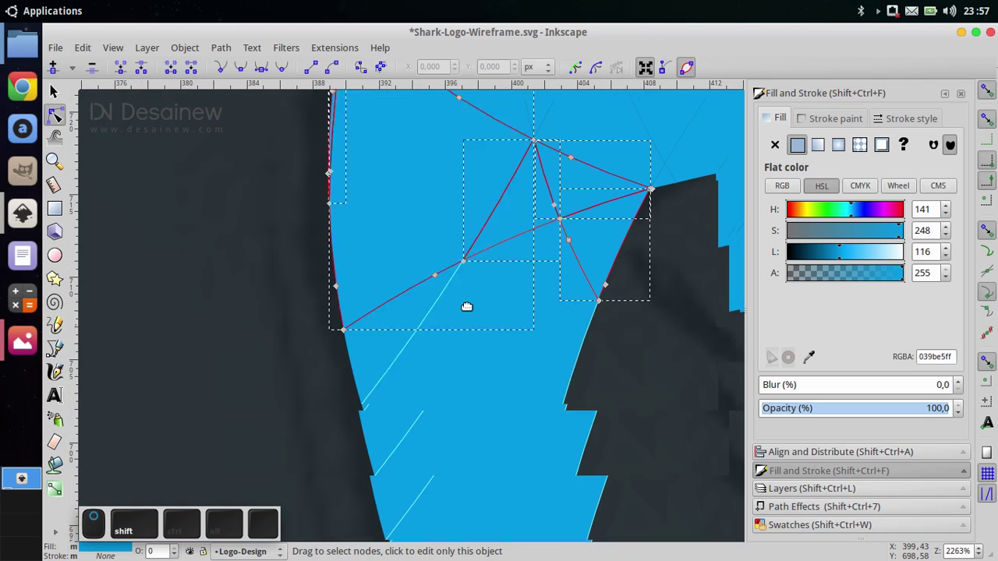
{"action": "scroll", "coordinate": [452, 351], "scroll_direction": "down", "scroll_amount": 3, "text": "ctrl"}
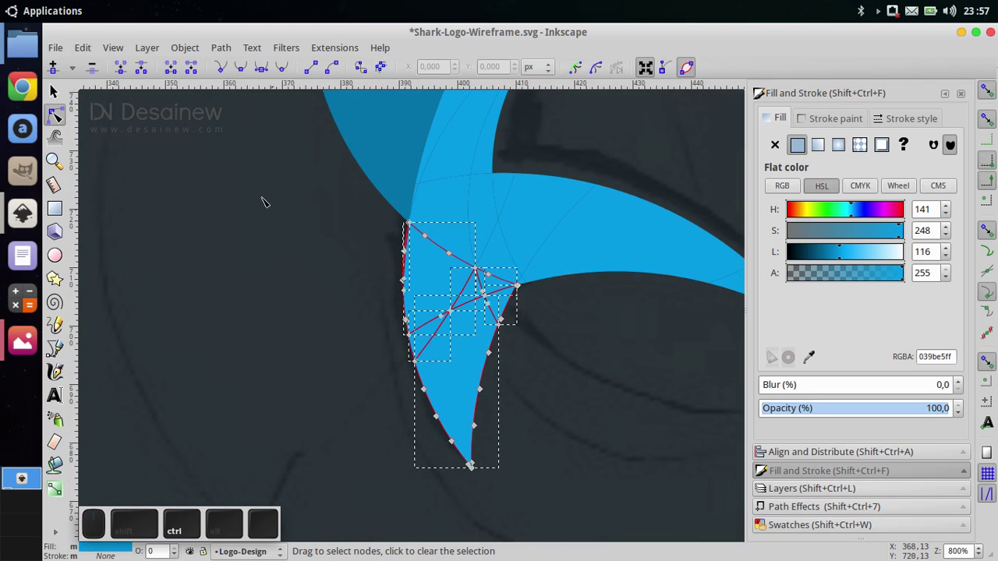
Unite the selected lower tail fin pieces into one path with Union.
{"action": "left_click", "coordinate": [54, 93]}
{"action": "left_click_drag", "start_coordinate": [457, 335], "coordinate": [451, 381]}
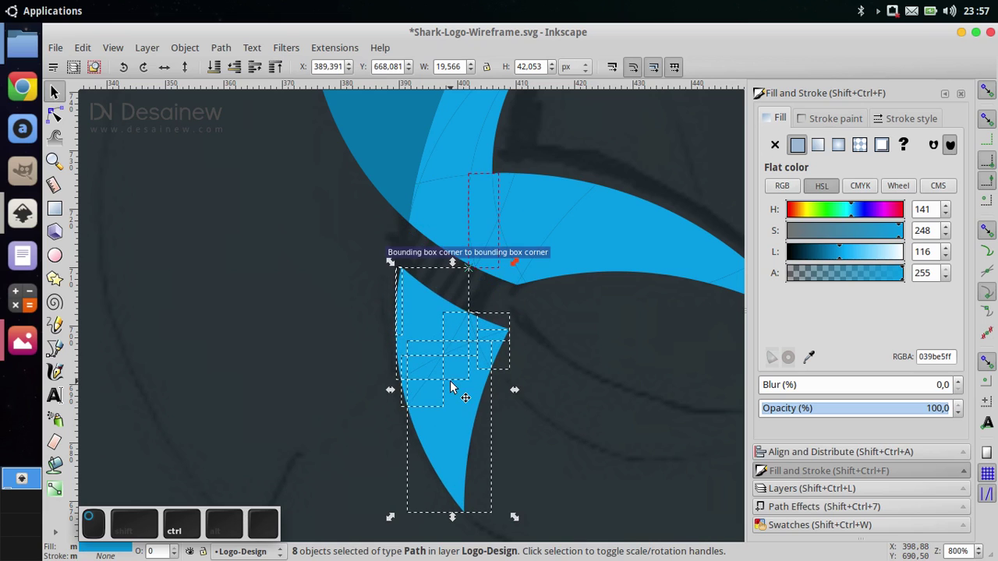
{"action": "key", "text": "ctrl+z"}
{"action": "scroll", "coordinate": [313, 317], "scroll_direction": "down", "scroll_amount": 2, "text": "ctrl"}
{"action": "scroll", "coordinate": [313, 317], "scroll_direction": "up", "scroll_amount": 2, "text": "ctrl"}
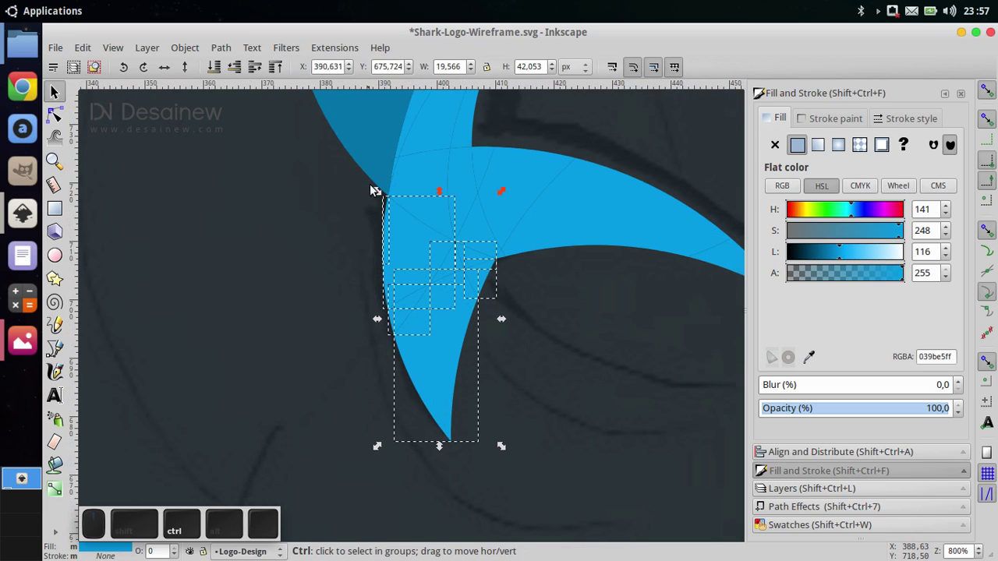
{"action": "left_click", "coordinate": [222, 48]}
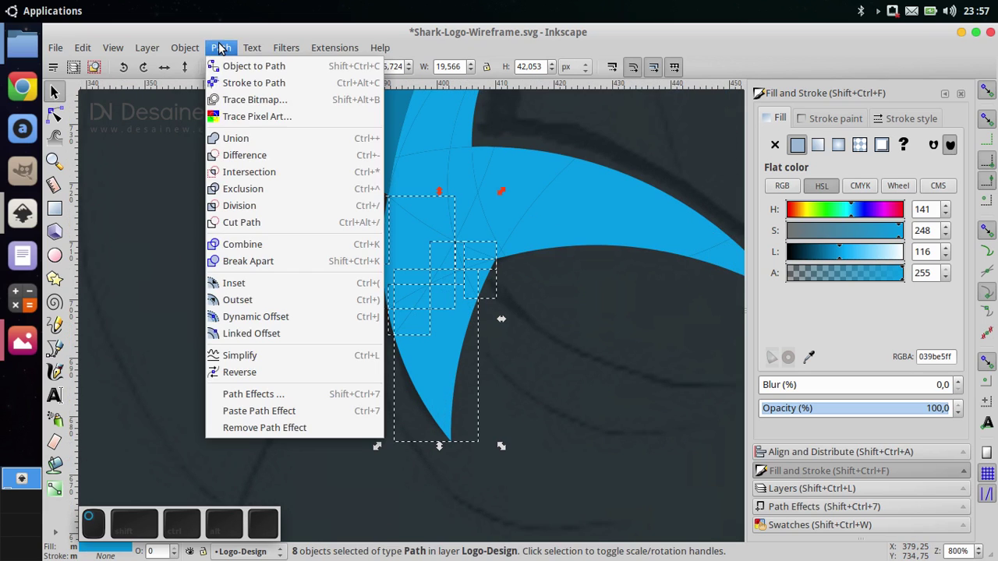
{"action": "left_click", "coordinate": [266, 138]}
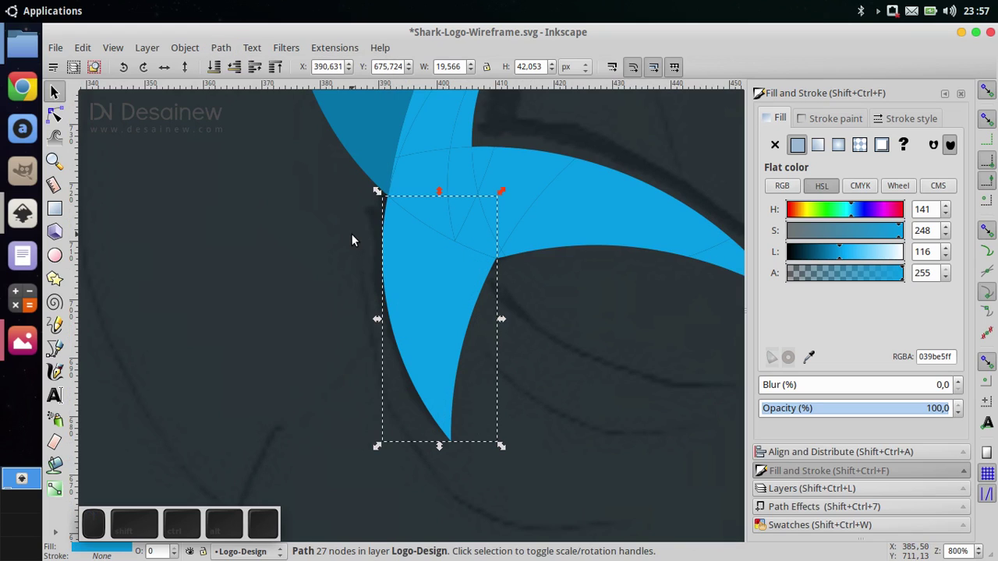
Fill the united lower tail fin with the darker blue sampled from the back shape, and deselect it.
{"action": "key", "text": "d"}
{"action": "left_click", "coordinate": [374, 170]}
{"action": "left_click", "coordinate": [54, 97]}
{"action": "scroll", "coordinate": [245, 227], "scroll_direction": "down", "scroll_amount": 2}
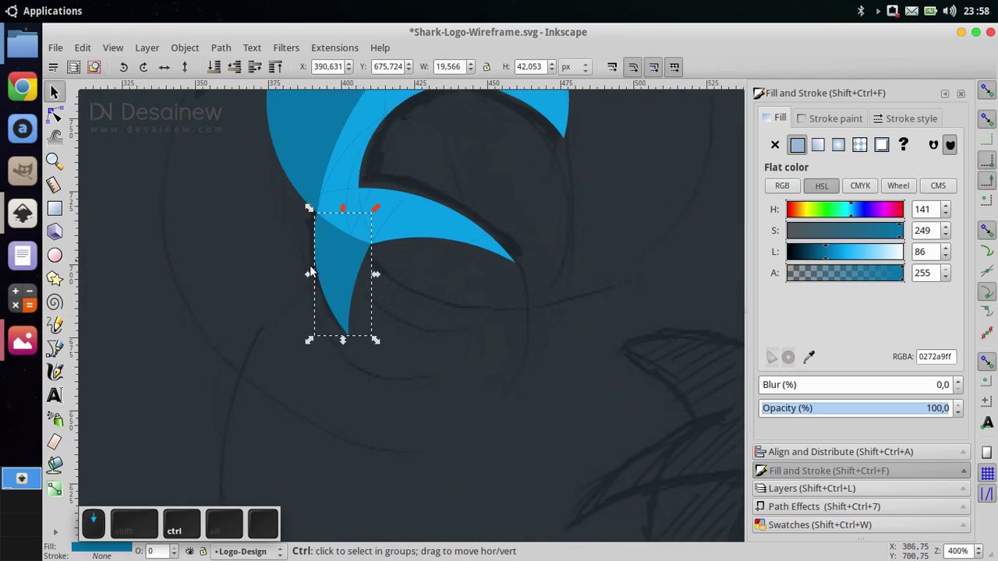
{"action": "left_click_drag", "start_coordinate": [314, 273], "coordinate": [280, 357]}
{"action": "left_click", "coordinate": [193, 341]}
Delete the tiny stray fragment sticking out of the body's inner curve above the tail.
{"action": "left_click", "coordinate": [60, 119]}
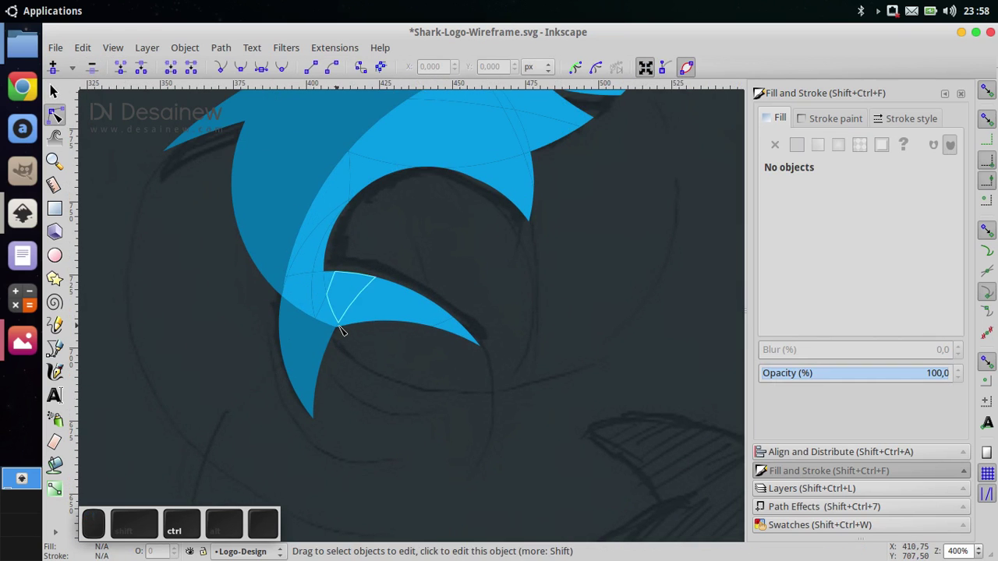
{"action": "scroll", "coordinate": [312, 187], "scroll_direction": "up", "scroll_amount": 3}
{"action": "left_click_drag", "start_coordinate": [239, 351], "coordinate": [238, 356]}
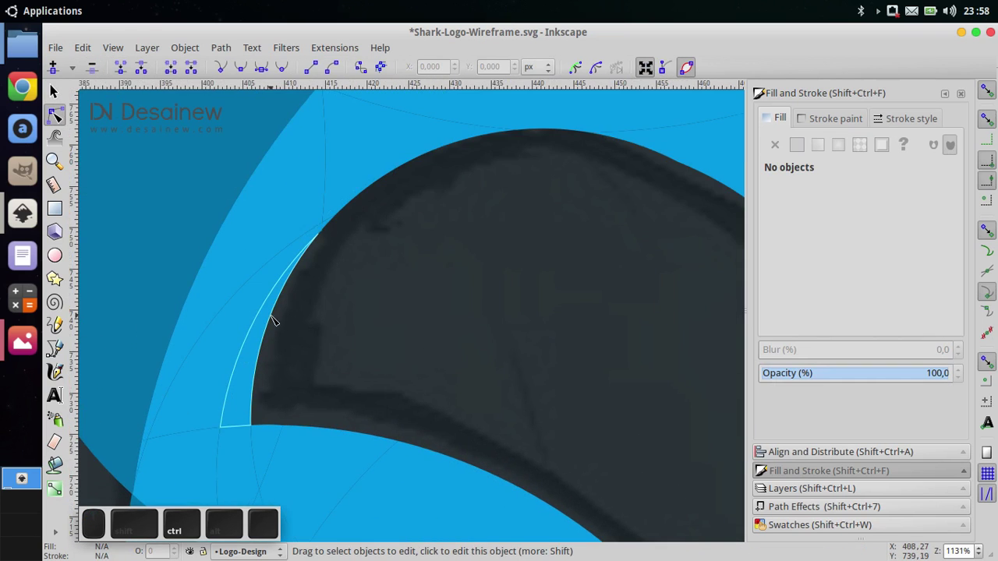
{"action": "scroll", "coordinate": [355, 215], "scroll_direction": "up", "scroll_amount": 4}
{"action": "scroll", "coordinate": [325, 265], "scroll_direction": "up", "scroll_amount": 2}
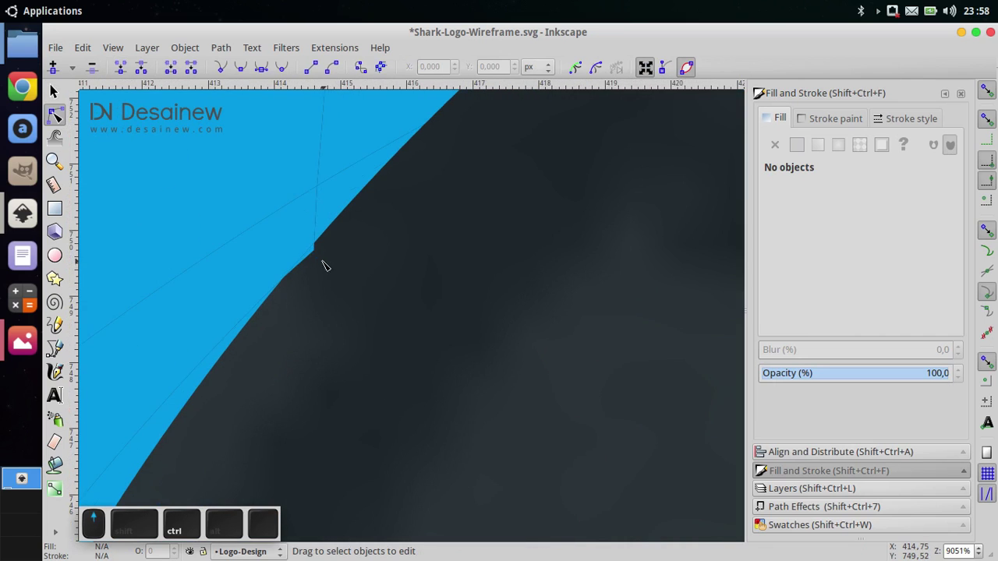
{"action": "key", "text": "s"}
{"action": "scroll", "coordinate": [289, 248], "scroll_direction": "up", "scroll_amount": 3}
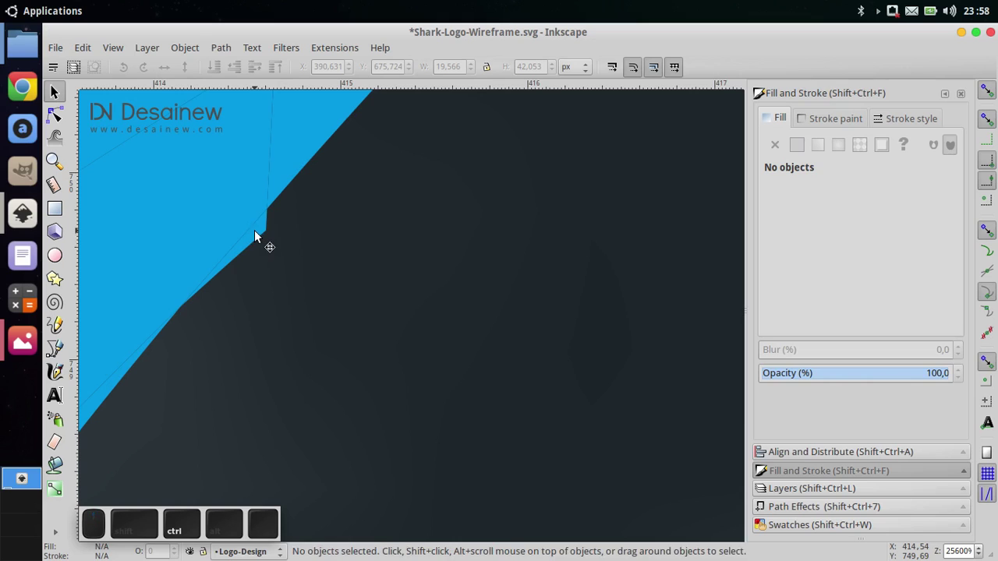
{"action": "left_click", "coordinate": [261, 233], "text": "ctrl"}
{"action": "key", "text": "Delete"}
{"action": "scroll", "coordinate": [379, 285], "scroll_direction": "down", "scroll_amount": 6}
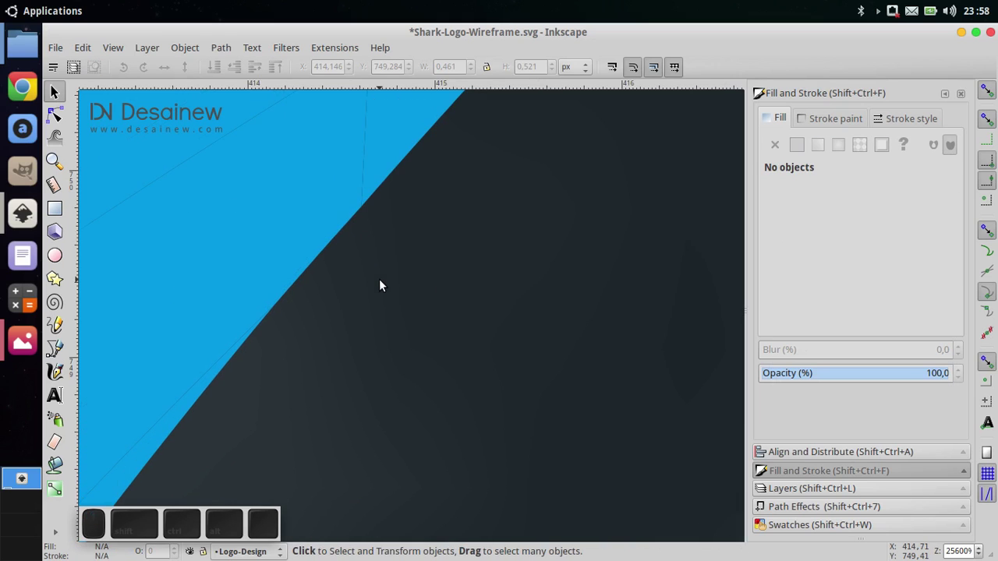
{"action": "left_click", "coordinate": [55, 115]}
{"action": "scroll", "coordinate": [336, 252], "scroll_direction": "down", "scroll_amount": 2}
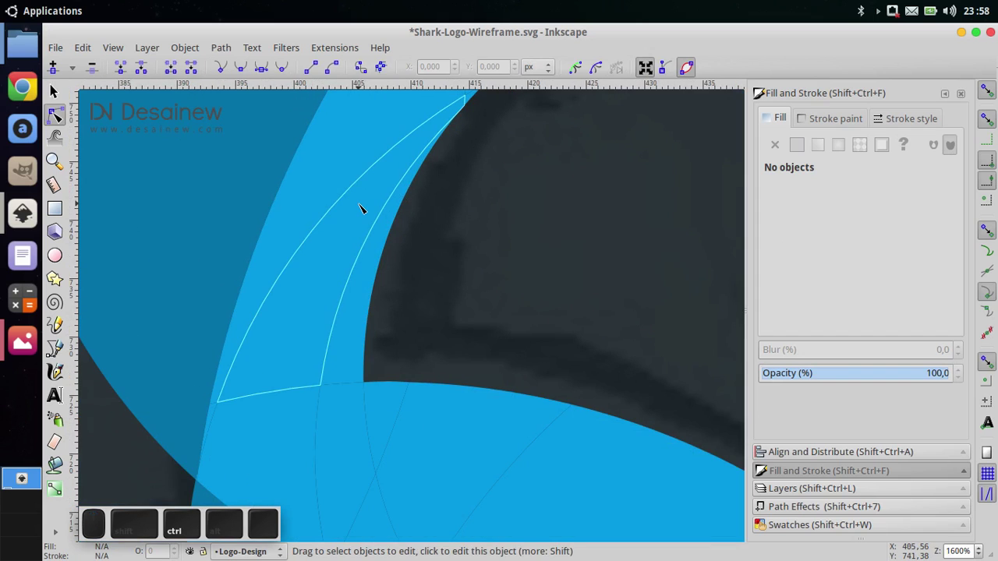
{"action": "left_click", "coordinate": [364, 222]}
{"action": "scroll", "coordinate": [273, 234], "scroll_direction": "down", "scroll_amount": 5}
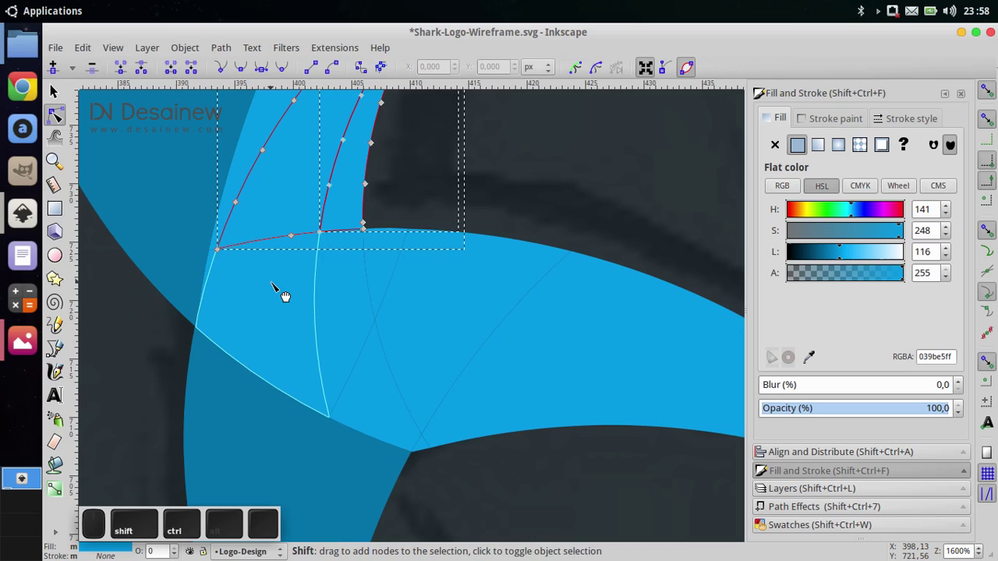
{"action": "left_click", "coordinate": [290, 304], "text": "shift"}
{"action": "left_click_drag", "start_coordinate": [303, 323], "coordinate": [275, 237]}
{"action": "scroll", "coordinate": [382, 303], "scroll_direction": "down", "scroll_amount": 4}
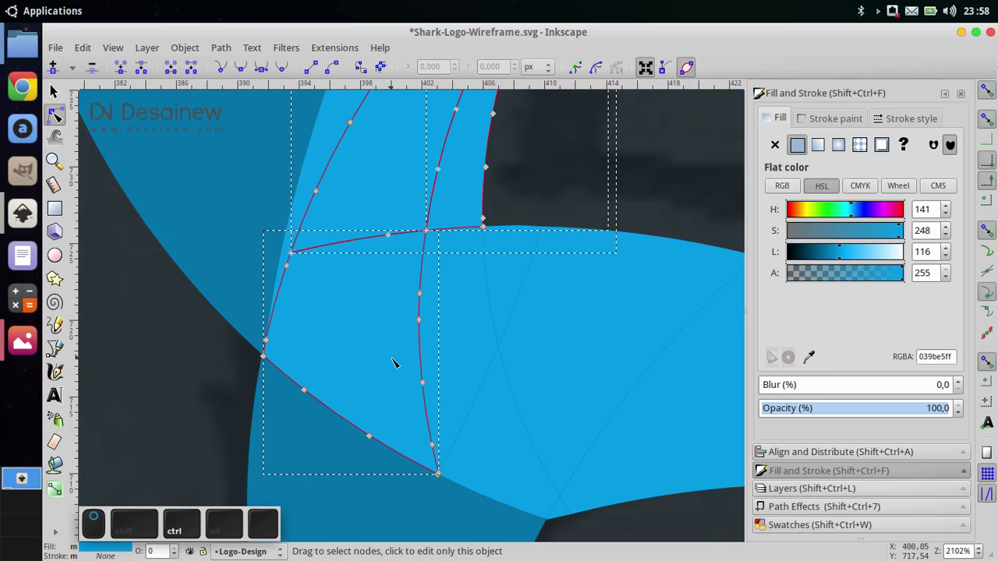
{"action": "left_click_drag", "start_coordinate": [442, 374], "coordinate": [382, 211]}
{"action": "scroll", "coordinate": [384, 217], "scroll_direction": "down", "scroll_amount": 2}
{"action": "scroll", "coordinate": [395, 236], "scroll_direction": "up", "scroll_amount": 1}
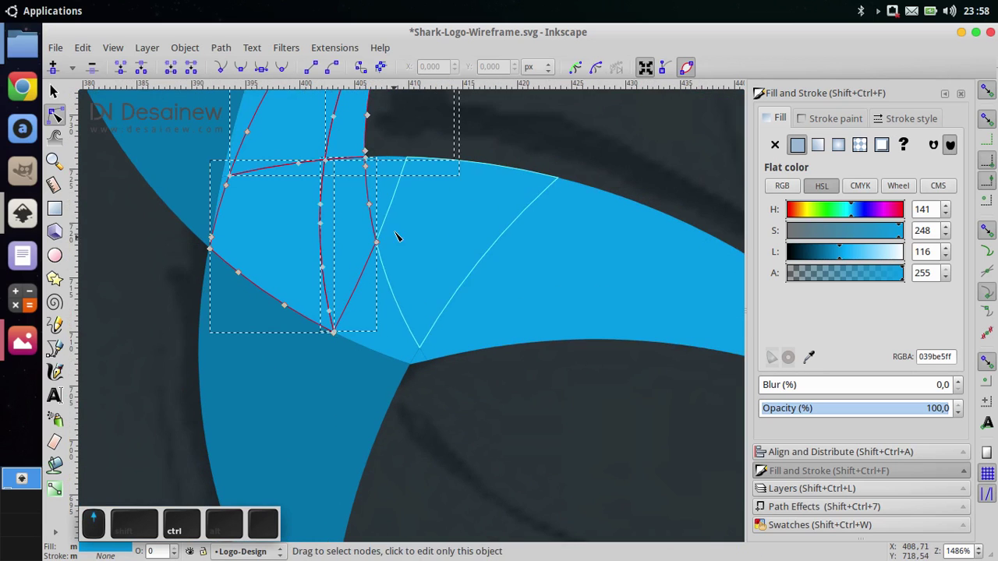
{"action": "left_click", "coordinate": [387, 200], "text": "shift"}
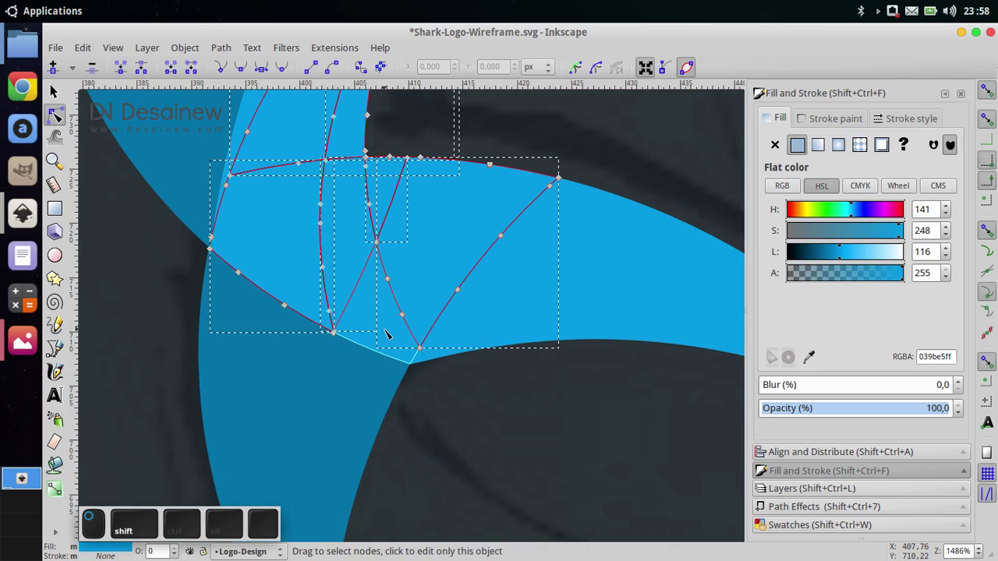
{"action": "key", "text": "Escape"}
Select the two narrow curved strips leading down to the tail and the light blue piece at the tail's base for node editing.
{"action": "scroll", "coordinate": [396, 305], "scroll_direction": "down", "scroll_amount": 4}
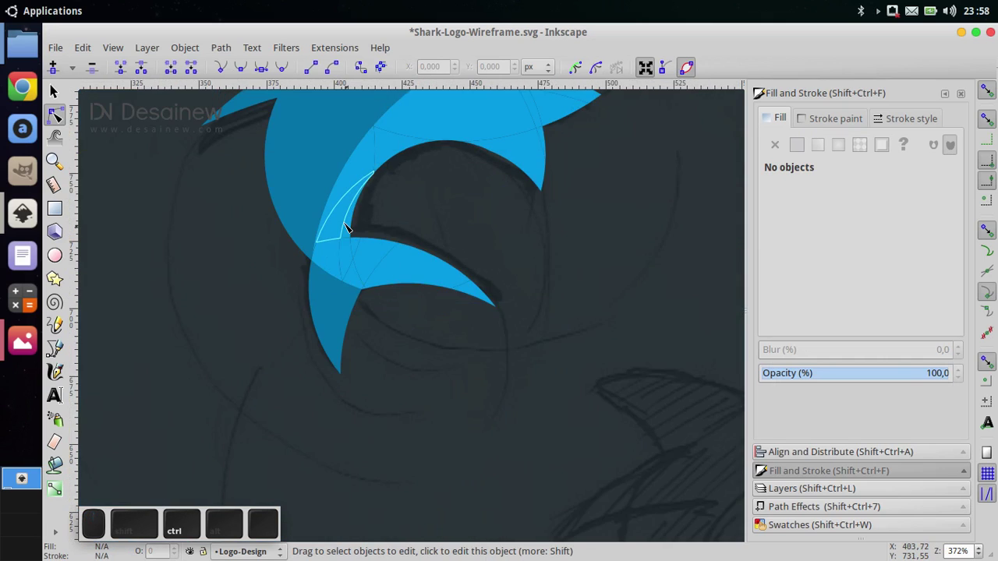
{"action": "scroll", "coordinate": [357, 218], "scroll_direction": "up", "scroll_amount": 4}
{"action": "left_click", "coordinate": [303, 294], "text": "shift"}
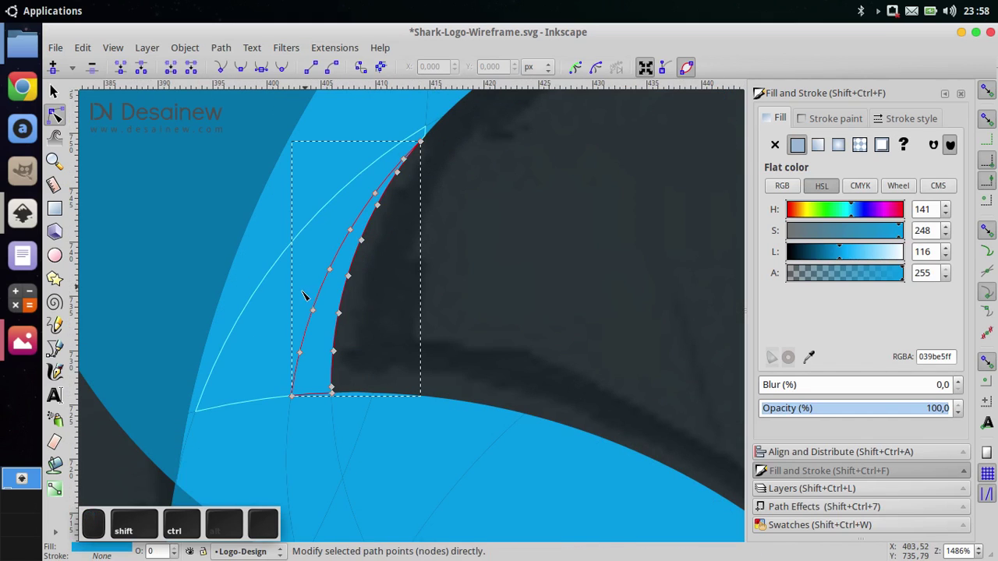
{"action": "left_click", "coordinate": [303, 294], "text": "shift"}
{"action": "left_click_drag", "start_coordinate": [221, 441], "coordinate": [234, 253]}
{"action": "left_click", "coordinate": [235, 254], "text": "shift"}
Add the remaining light blue tail pieces, out to the tip of the upper tail fin, to the selection and unite them with Union.
{"action": "left_click", "coordinate": [324, 259], "text": "shift"}
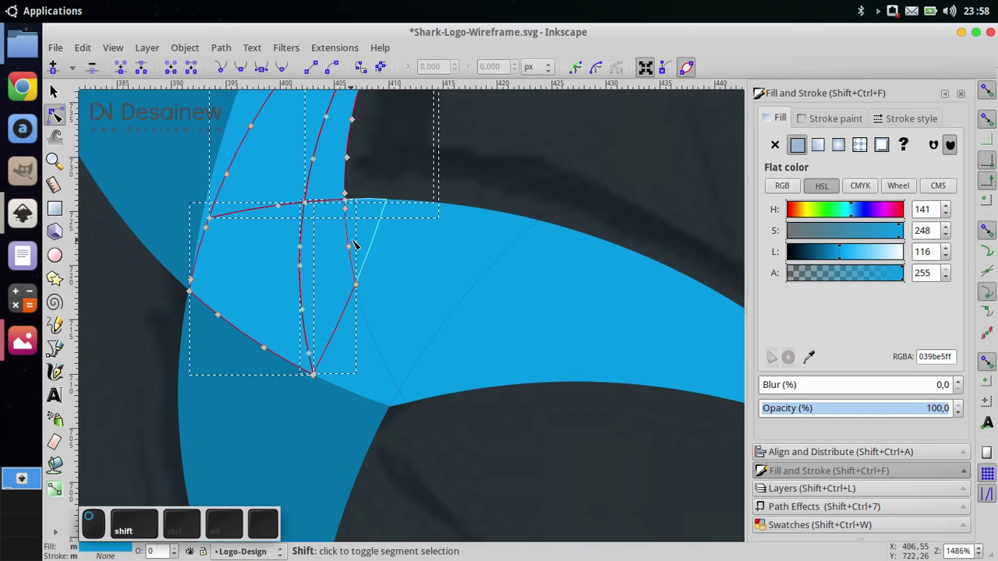
{"action": "left_click", "coordinate": [353, 296], "text": "shift"}
{"action": "left_click", "coordinate": [436, 308], "text": "shift"}
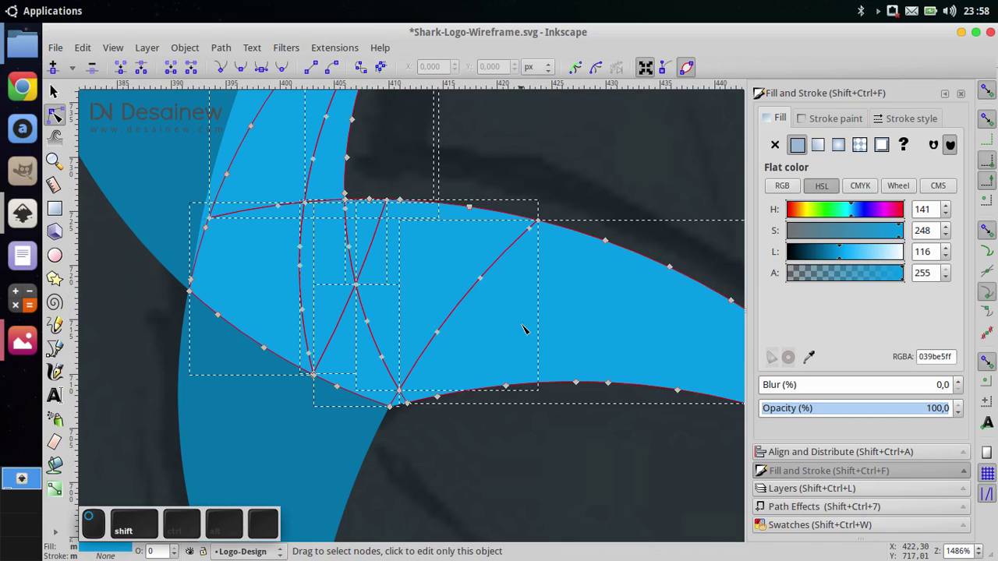
{"action": "scroll", "coordinate": [408, 462], "scroll_direction": "up", "scroll_amount": 5}
{"action": "scroll", "coordinate": [378, 230], "scroll_direction": "down", "scroll_amount": 3}
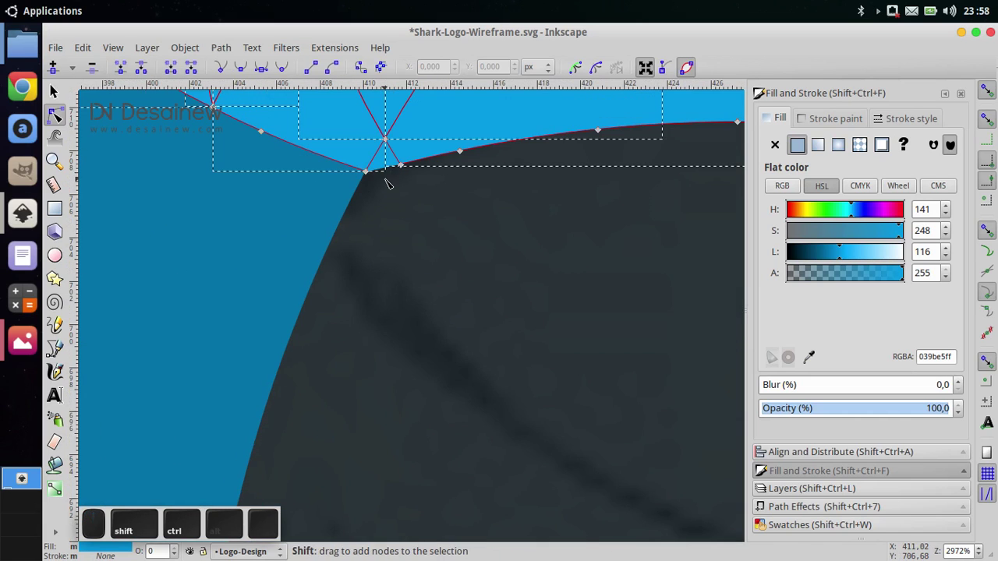
{"action": "scroll", "coordinate": [387, 183], "scroll_direction": "left", "scroll_amount": 3}
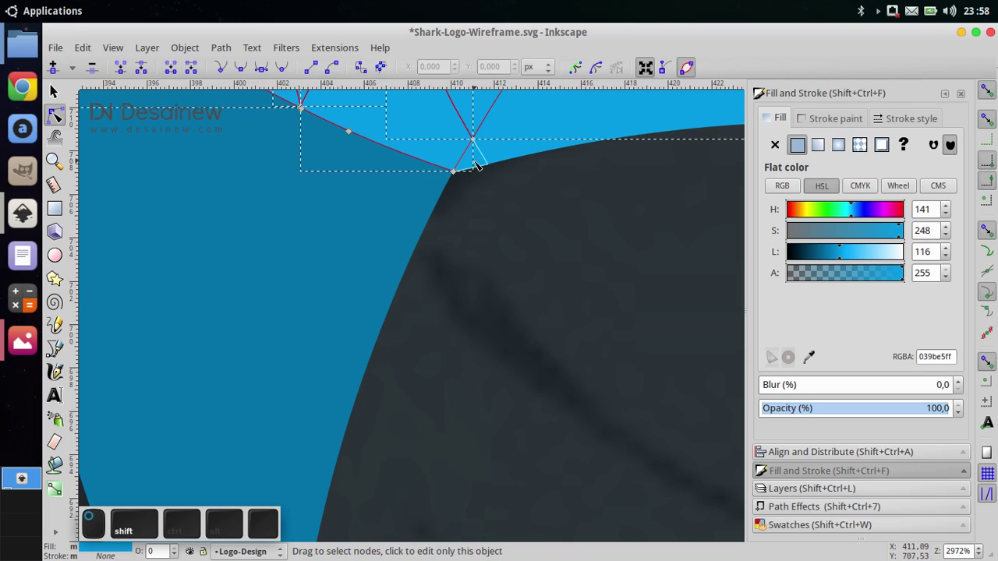
{"action": "scroll", "coordinate": [477, 165], "scroll_direction": "down", "scroll_amount": 4}
{"action": "scroll", "coordinate": [519, 257], "scroll_direction": "right", "scroll_amount": 1}
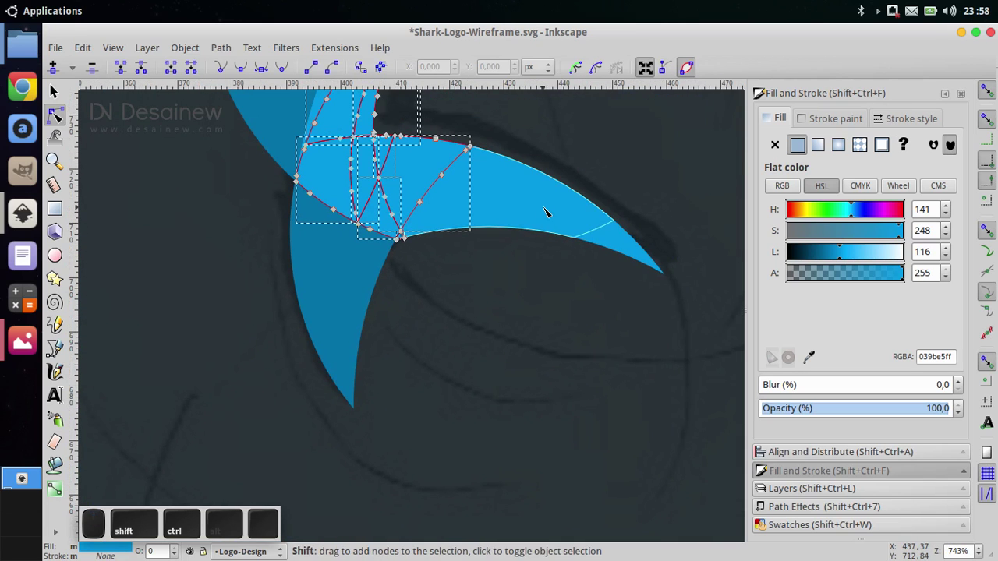
{"action": "left_click", "coordinate": [546, 212], "text": "shift"}
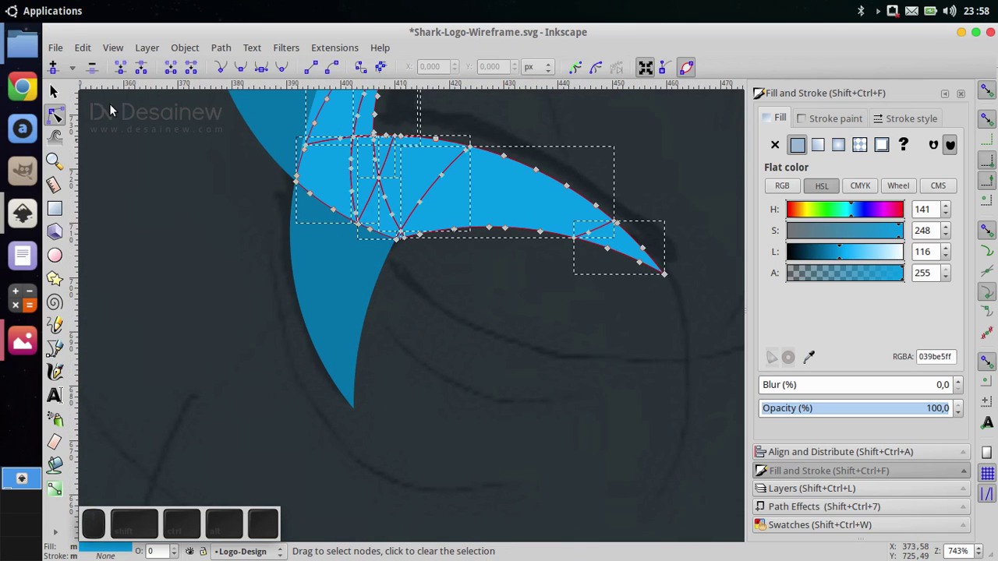
{"action": "left_click", "coordinate": [54, 91]}
{"action": "left_click", "coordinate": [221, 48]}
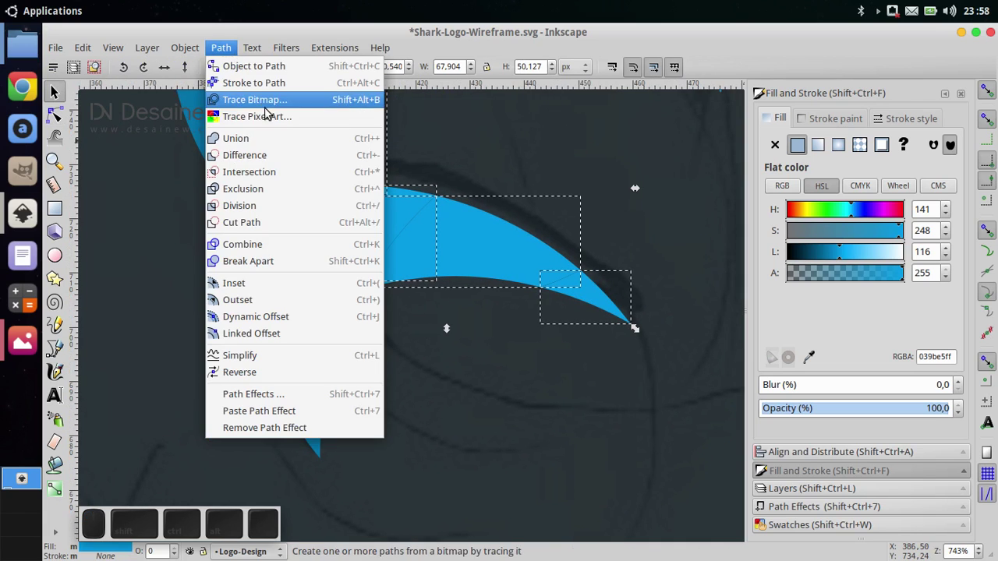
{"action": "left_click", "coordinate": [235, 138]}
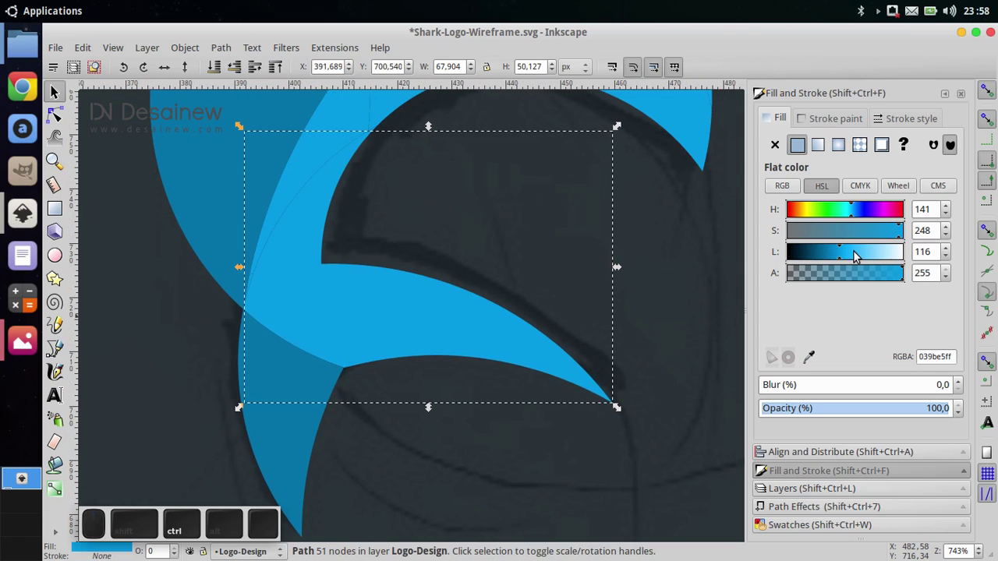
Lighten the united upper tail fin by raising its fill lightness to 187.
{"action": "left_click_drag", "start_coordinate": [857, 254], "coordinate": [873, 254]}
{"action": "scroll", "coordinate": [421, 257], "scroll_direction": "down", "scroll_amount": 3}
{"action": "scroll", "coordinate": [420, 257], "scroll_direction": "down", "scroll_amount": 1}
{"action": "scroll", "coordinate": [562, 133], "scroll_direction": "up", "scroll_amount": 1}
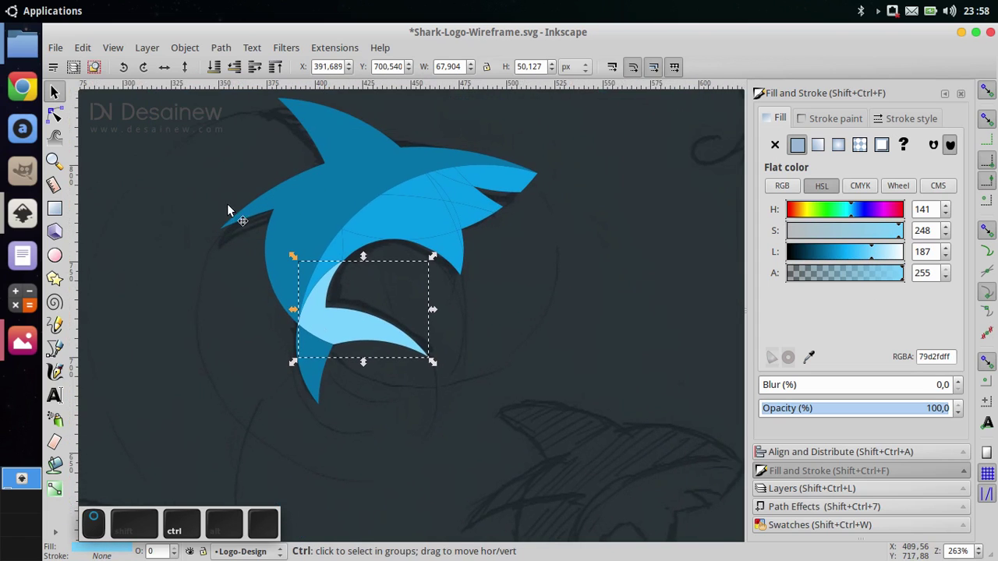
Unite the two pieces of the small pectoral fin beneath the head into one path with Union.
{"action": "scroll", "coordinate": [423, 184], "scroll_direction": "up", "scroll_amount": 6}
{"action": "left_click", "coordinate": [362, 253]}
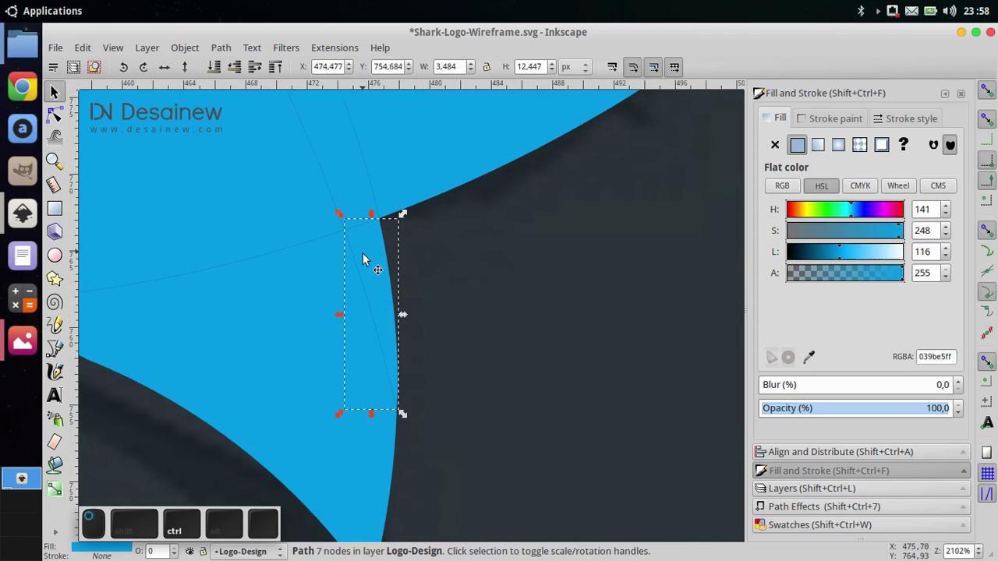
{"action": "scroll", "coordinate": [363, 256], "scroll_direction": "down", "scroll_amount": 2}
{"action": "left_click", "coordinate": [338, 309], "text": "shift"}
{"action": "left_click_drag", "start_coordinate": [328, 324], "coordinate": [317, 369]}
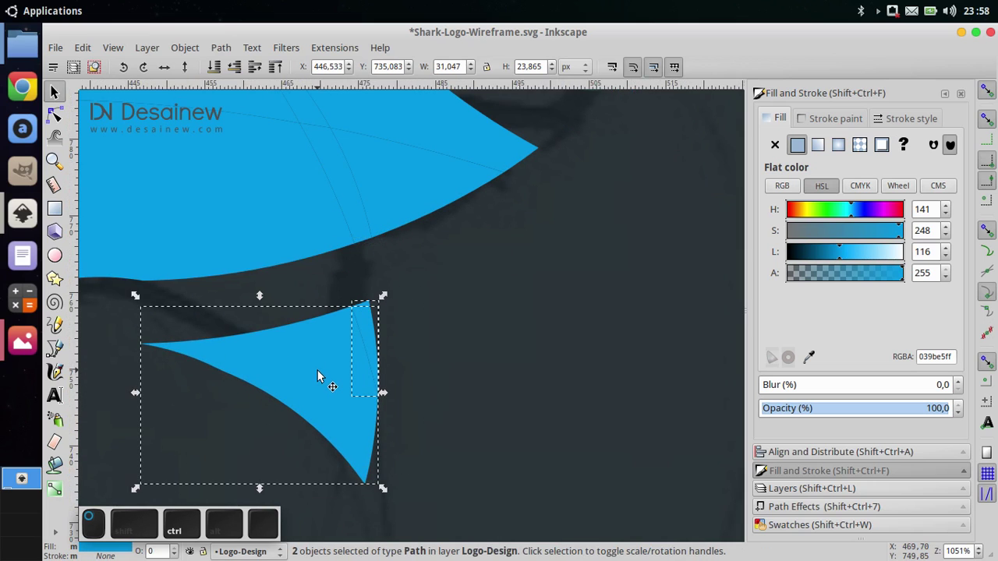
{"action": "key", "text": "ctrl+z"}
{"action": "scroll", "coordinate": [330, 316], "scroll_direction": "down", "scroll_amount": 2}
{"action": "left_click_drag", "start_coordinate": [337, 309], "coordinate": [361, 272]}
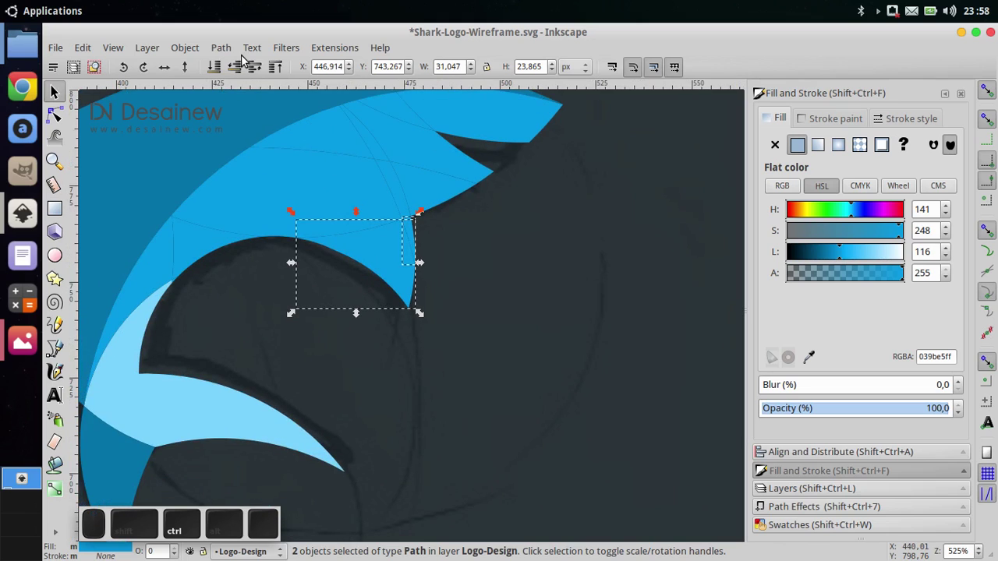
{"action": "left_click", "coordinate": [221, 49]}
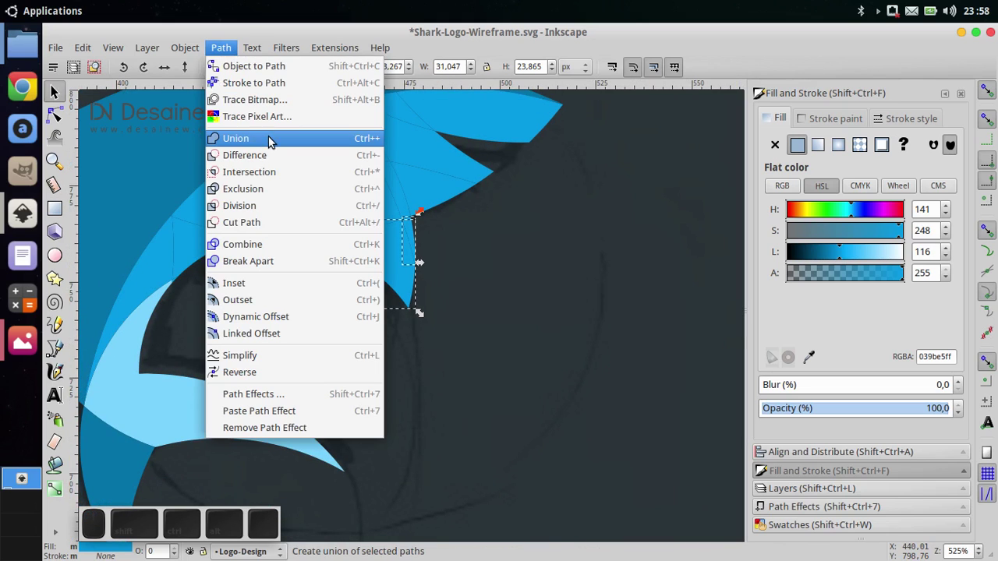
{"action": "left_click", "coordinate": [235, 138]}
Fill the united pectoral fin with the pale blue sampled from the upper tail fin, and deselect it.
{"action": "key", "text": "d"}
{"action": "left_click", "coordinate": [243, 416]}
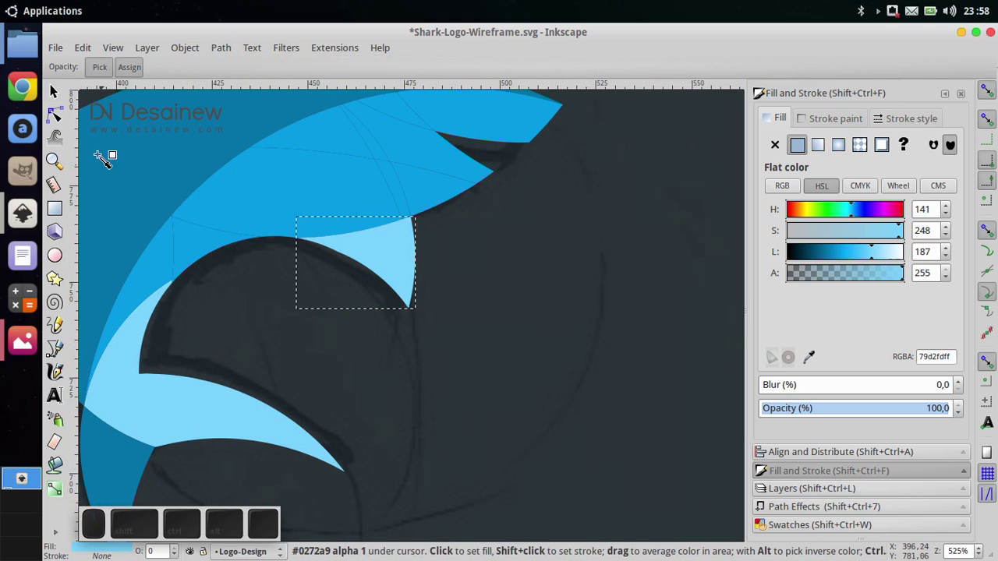
{"action": "left_click", "coordinate": [55, 92]}
{"action": "scroll", "coordinate": [282, 196], "scroll_direction": "down", "scroll_amount": 1}
{"action": "scroll", "coordinate": [482, 351], "scroll_direction": "down", "scroll_amount": 2}
{"action": "left_click", "coordinate": [531, 383]}
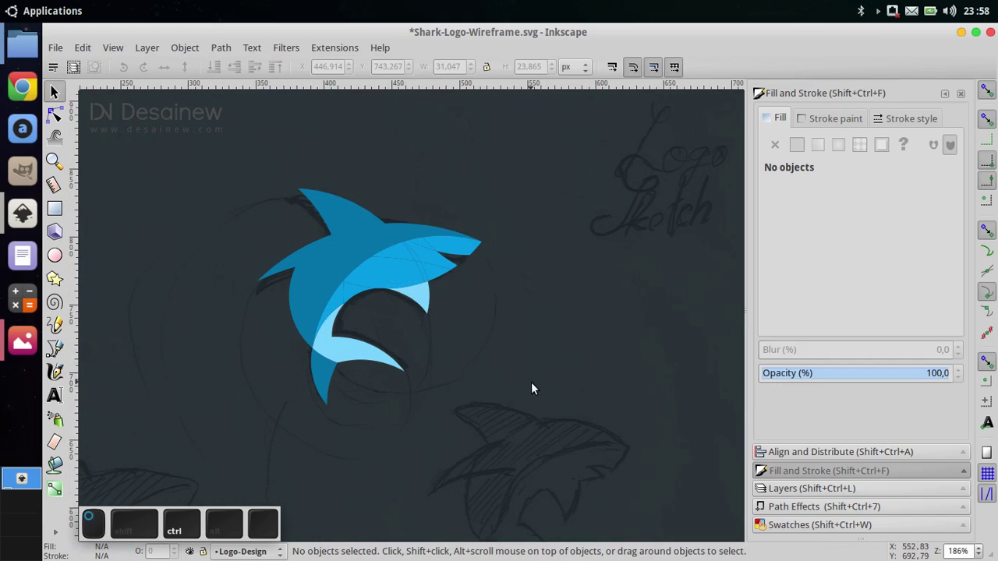
{"action": "left_click_drag", "start_coordinate": [540, 409], "coordinate": [282, 206]}
{"action": "scroll", "coordinate": [377, 304], "scroll_direction": "up", "scroll_amount": 2}
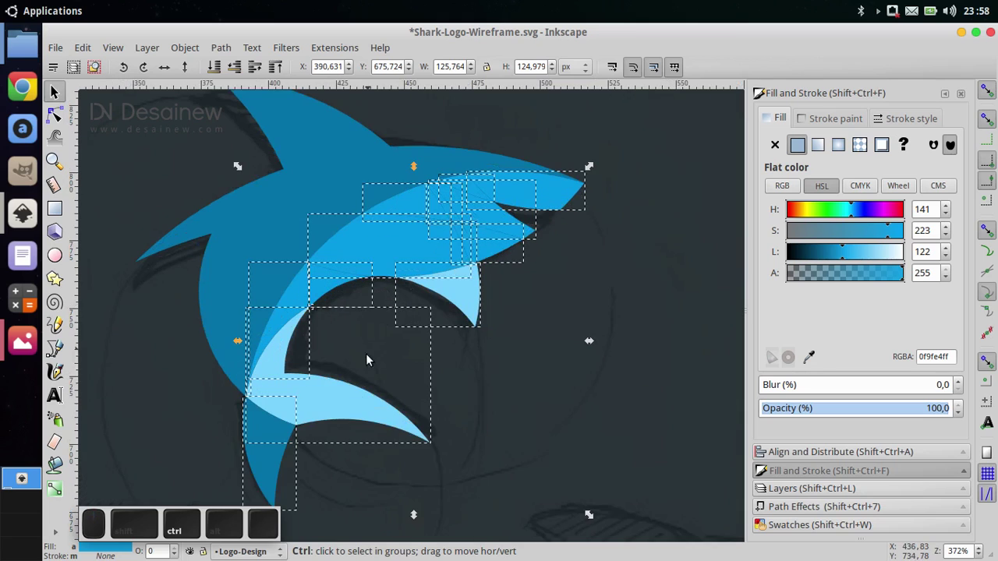
{"action": "left_click", "coordinate": [466, 300], "text": "shift"}
{"action": "scroll", "coordinate": [466, 299], "scroll_direction": "down", "scroll_amount": 1}
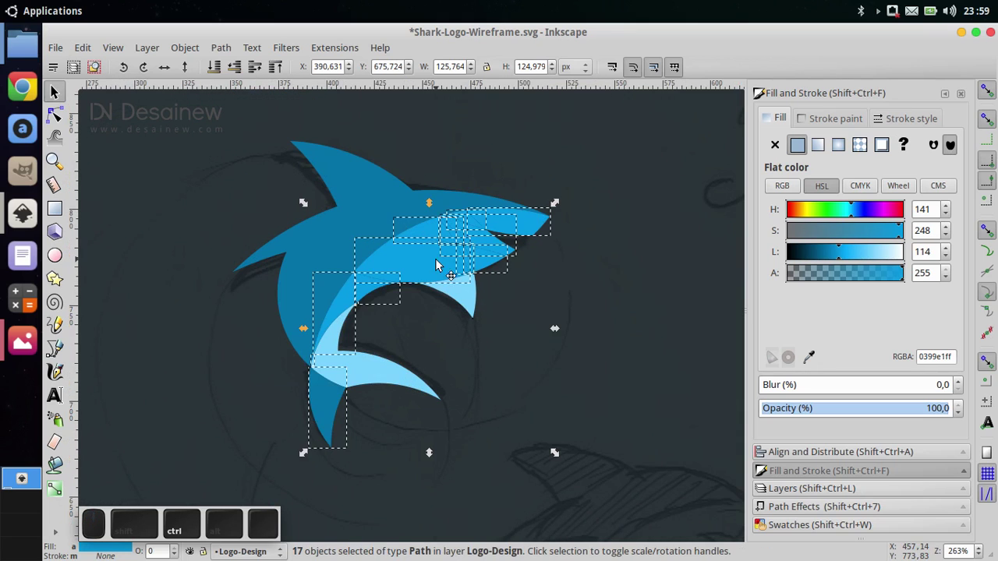
{"action": "left_click_drag", "start_coordinate": [437, 257], "coordinate": [469, 247]}
{"action": "key", "text": "ctrl+z"}
{"action": "left_click", "coordinate": [516, 326]}
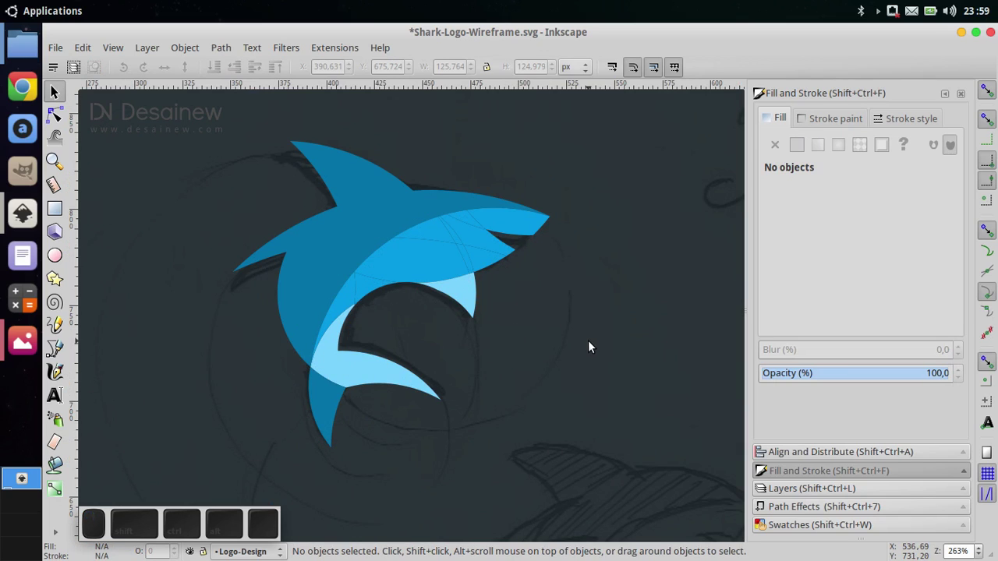
{"action": "left_click_drag", "start_coordinate": [578, 378], "coordinate": [305, 296]}
{"action": "left_click", "coordinate": [581, 394]}
Select all the mid-blue belly and head pieces without the pectoral fin, and unite them into one path with Union.
{"action": "left_click_drag", "start_coordinate": [635, 384], "coordinate": [286, 195]}
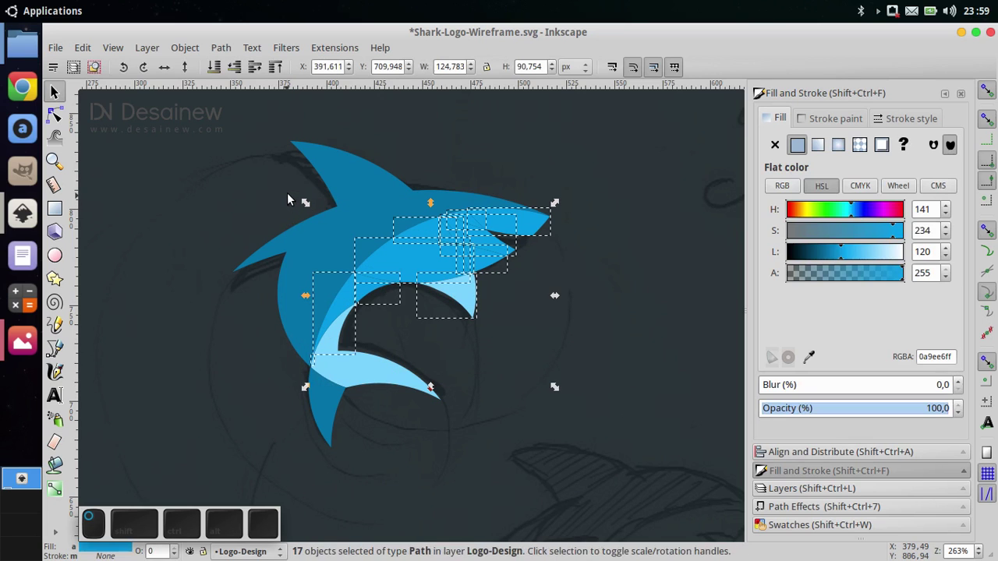
{"action": "left_click", "coordinate": [462, 298], "text": "shift"}
{"action": "left_click_drag", "start_coordinate": [403, 252], "coordinate": [423, 280]}
{"action": "key", "text": "ctrl+z"}
{"action": "left_click", "coordinate": [220, 48]}
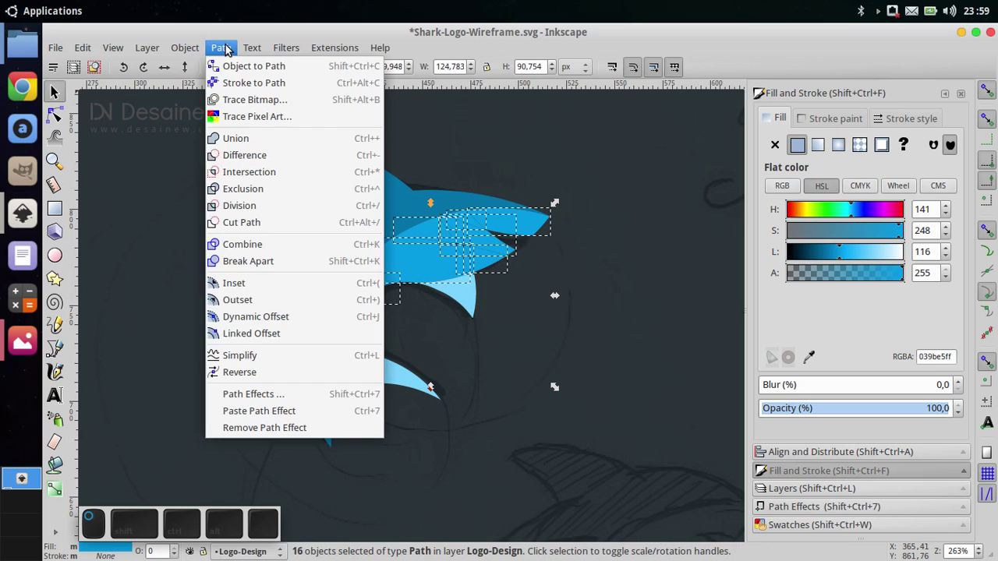
{"action": "left_click", "coordinate": [294, 145]}
Fill the united belly and head shape with the pale blue sampled from the pectoral fin, and deselect it.
{"action": "key", "text": "d"}
{"action": "left_click", "coordinate": [471, 290]}
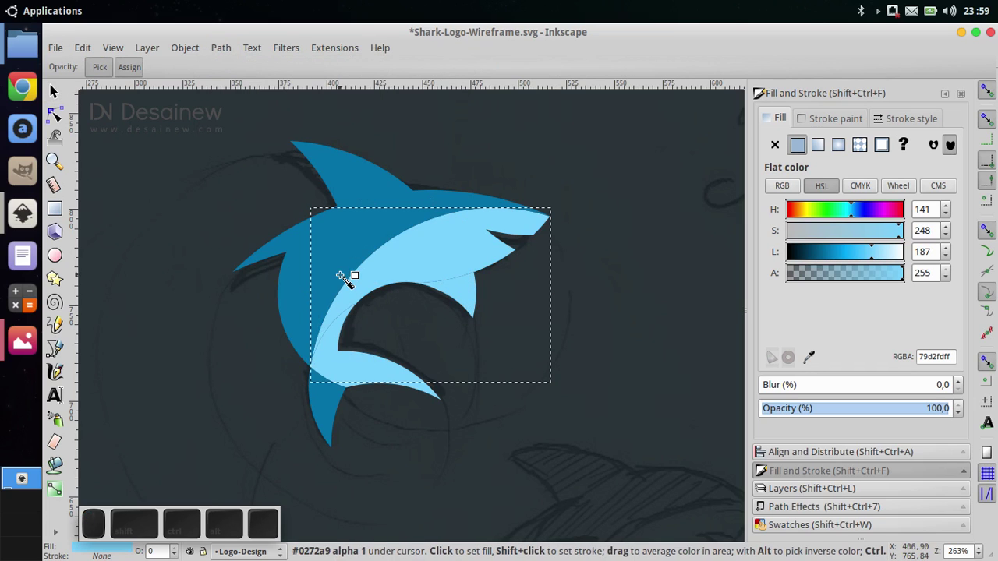
{"action": "left_click", "coordinate": [51, 95]}
{"action": "scroll", "coordinate": [298, 260], "scroll_direction": "down", "scroll_amount": 2}
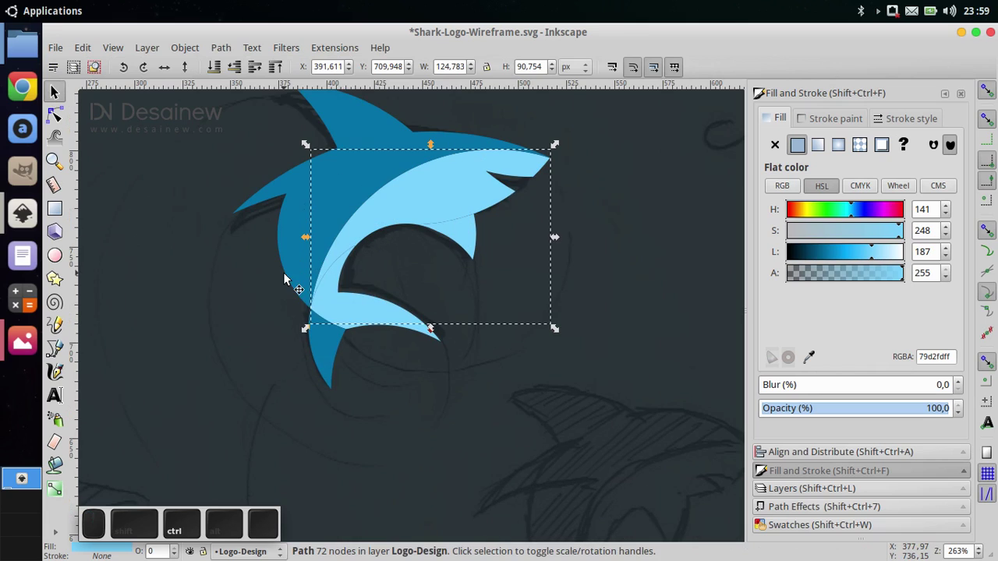
{"action": "left_click", "coordinate": [245, 307]}
{"action": "scroll", "coordinate": [266, 374], "scroll_direction": "left", "scroll_amount": 1}
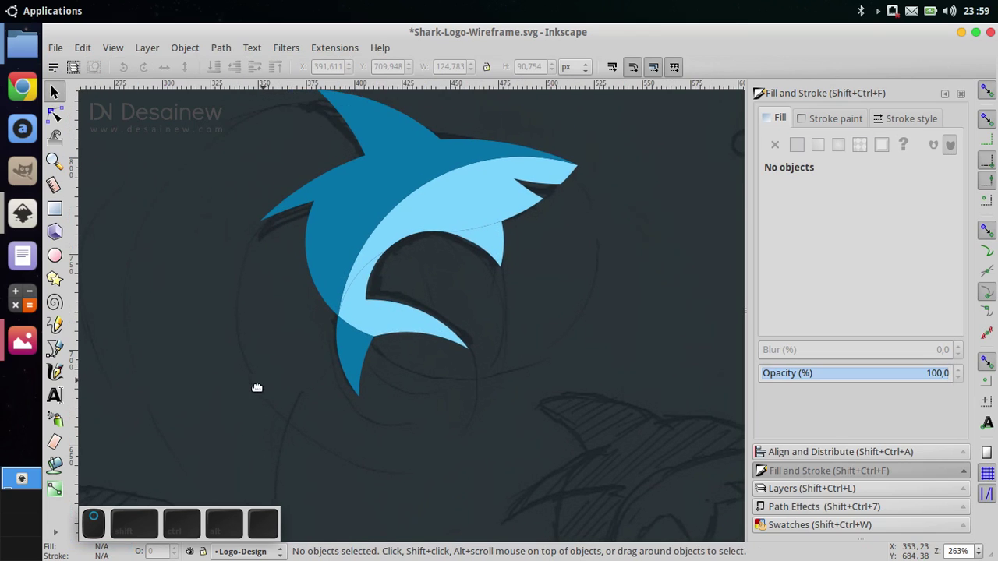
{"action": "scroll", "coordinate": [258, 382], "scroll_direction": "down", "scroll_amount": 2, "text": "ctrl"}
{"action": "scroll", "coordinate": [277, 320], "scroll_direction": "up", "scroll_amount": 2, "text": "ctrl"}
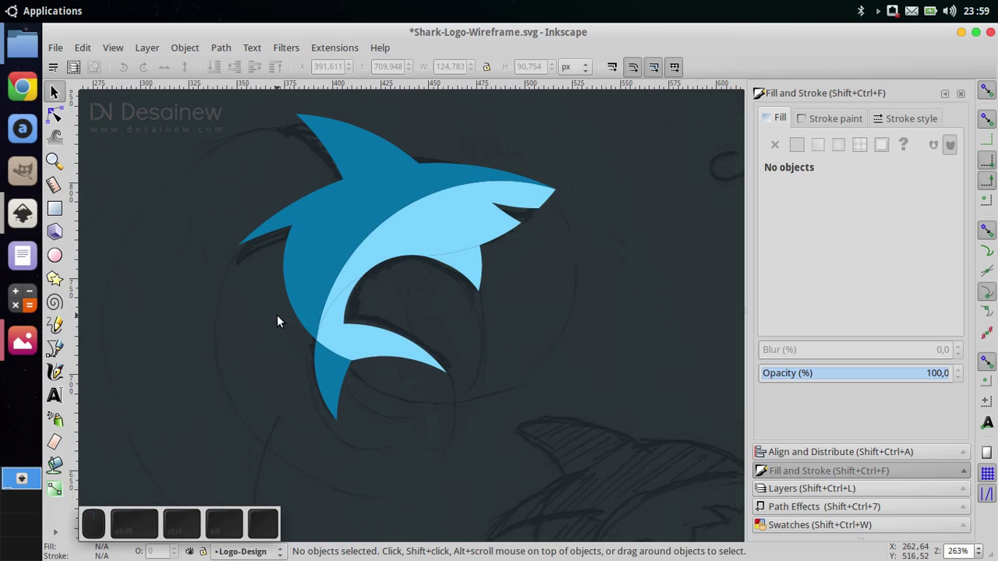
{"action": "left_click_drag", "start_coordinate": [314, 315], "coordinate": [301, 306]}
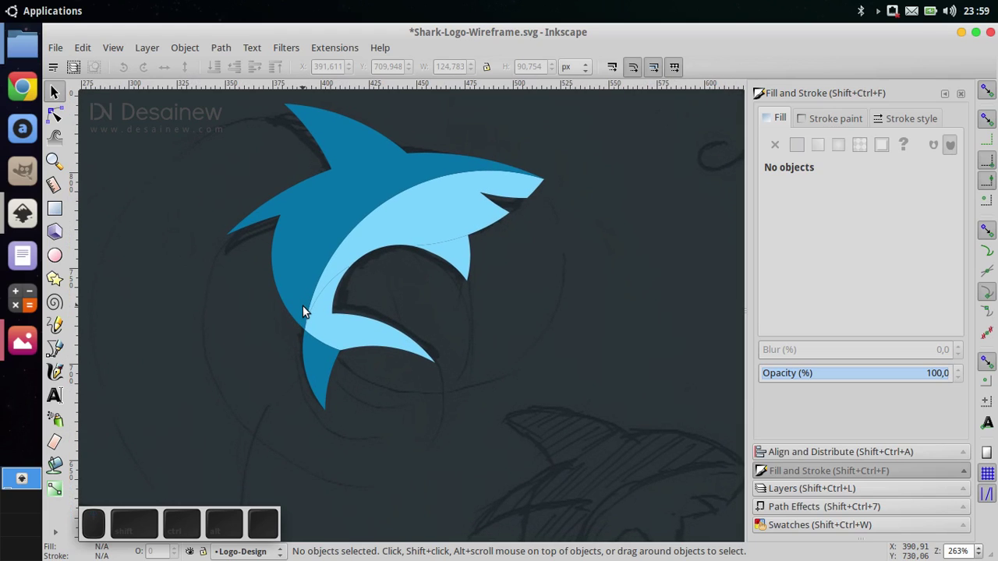
Set the fill of the dark back shape and the lower tail fin together to RGBA 0088aaff, and deselect them.
{"action": "left_click", "coordinate": [325, 224]}
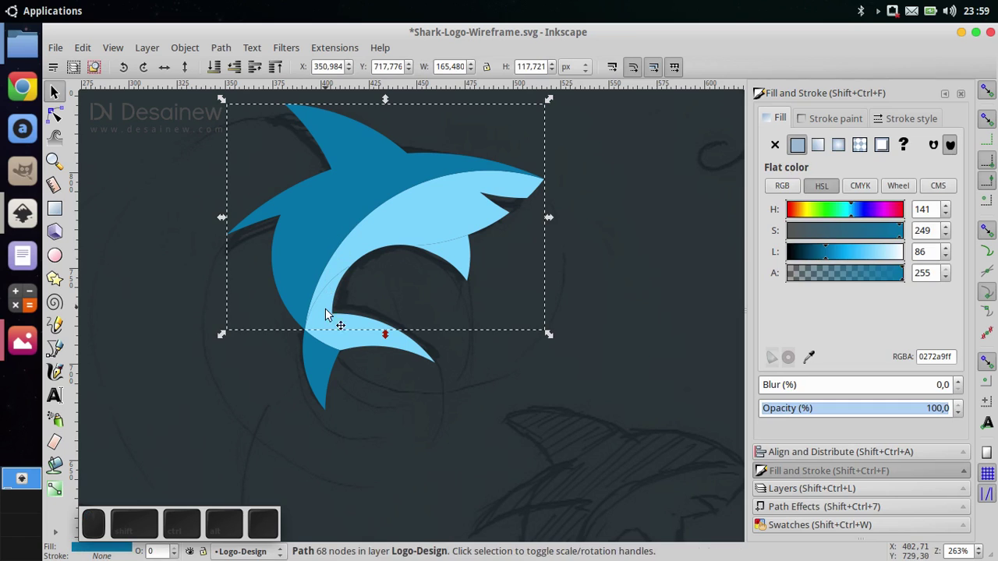
{"action": "left_click", "coordinate": [330, 379], "text": "shift"}
{"action": "mouse_move", "coordinate": [312, 228]}
{"action": "left_mouse_down"}
{"action": "mouse_move", "coordinate": [296, 209]}
{"action": "mouse_move", "coordinate": [177, 209]}
{"action": "left_mouse_up"}
{"action": "key", "text": "ctrl+z"}
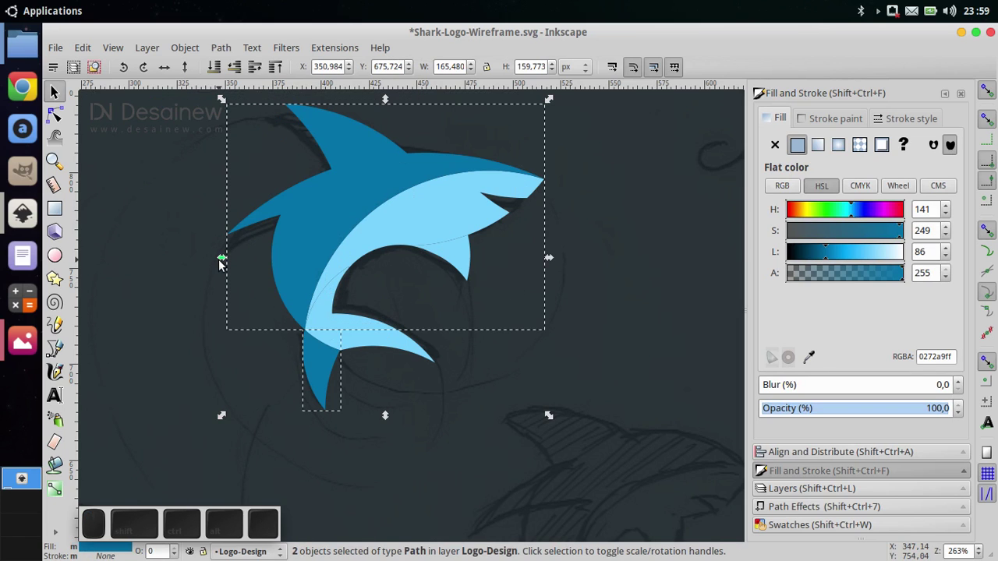
{"action": "left_click_drag", "start_coordinate": [377, 335], "coordinate": [367, 312]}
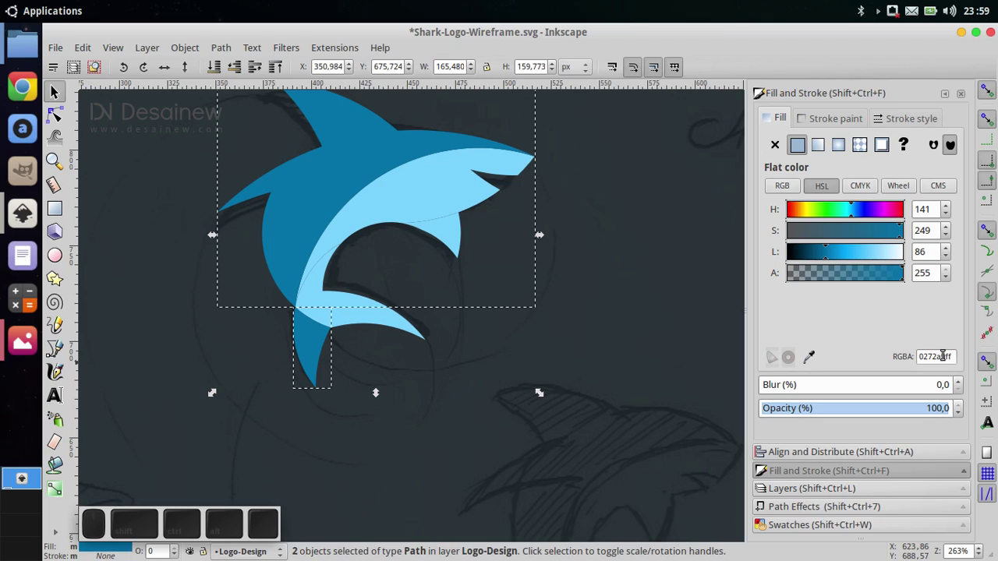
{"action": "left_click_drag", "start_coordinate": [952, 357], "coordinate": [851, 368]}
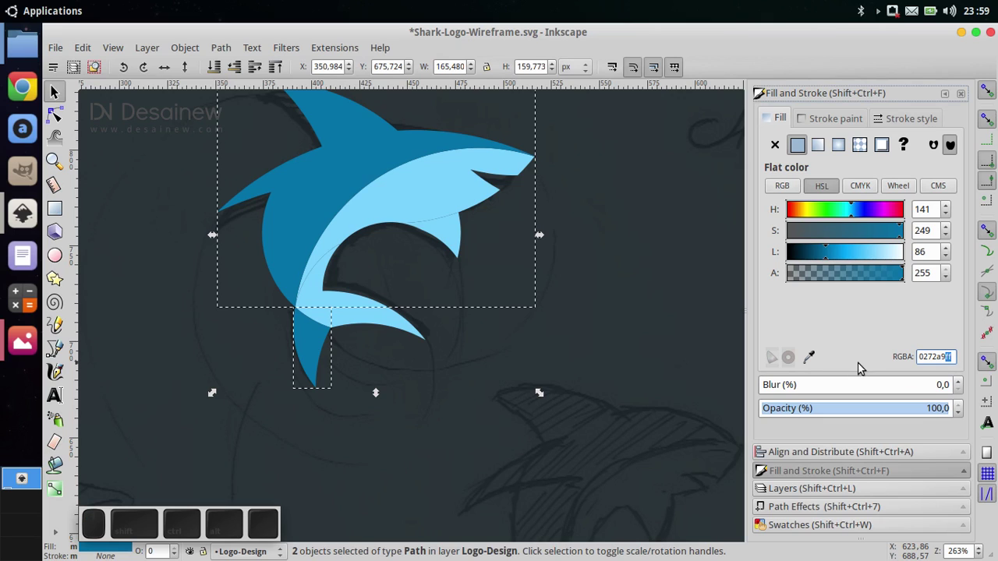
{"action": "key", "text": "BackSpace"}
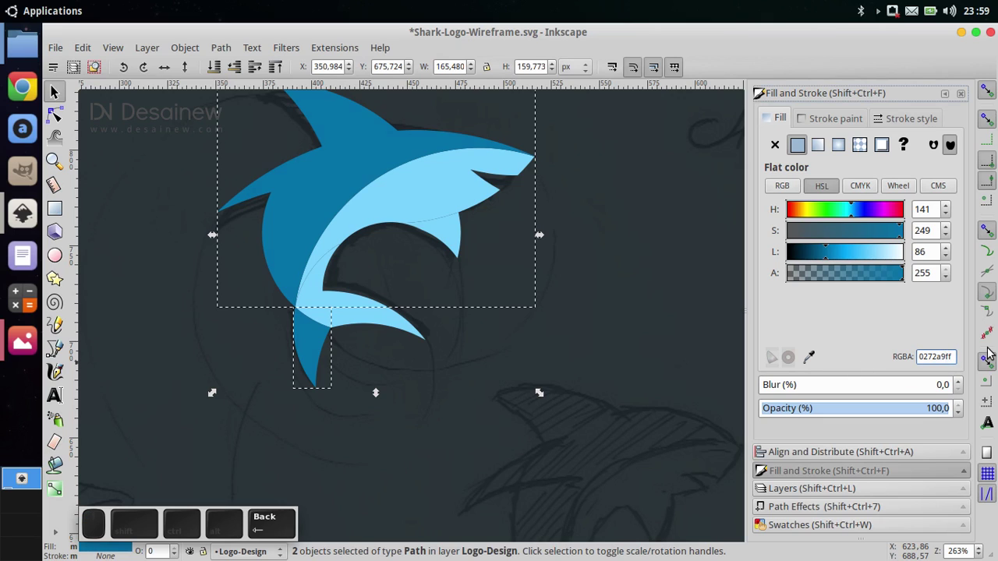
{"action": "key", "text": "BackSpace"}
{"action": "key", "text": "BackSpace"}
{"action": "key", "text": "BackSpace"}
{"action": "key", "text": "BackSpace"}
{"action": "key", "text": "BackSpace"}
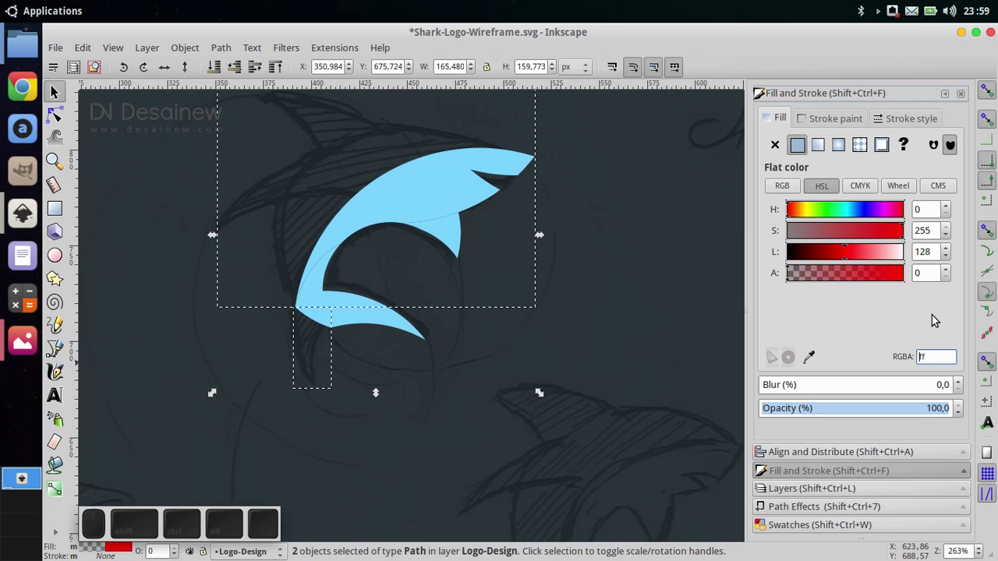
{"action": "type", "text": "008"}
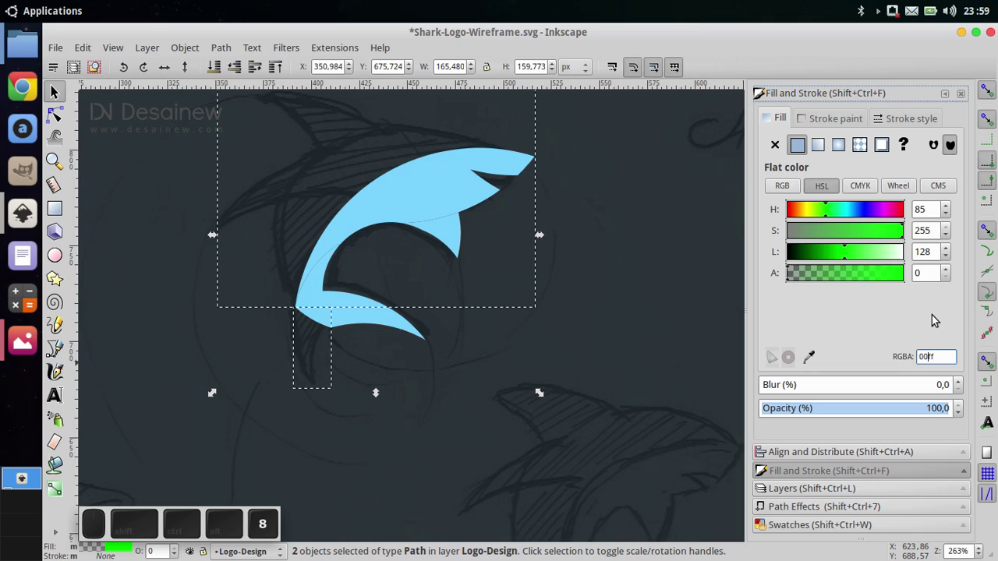
{"action": "type", "text": "8"}
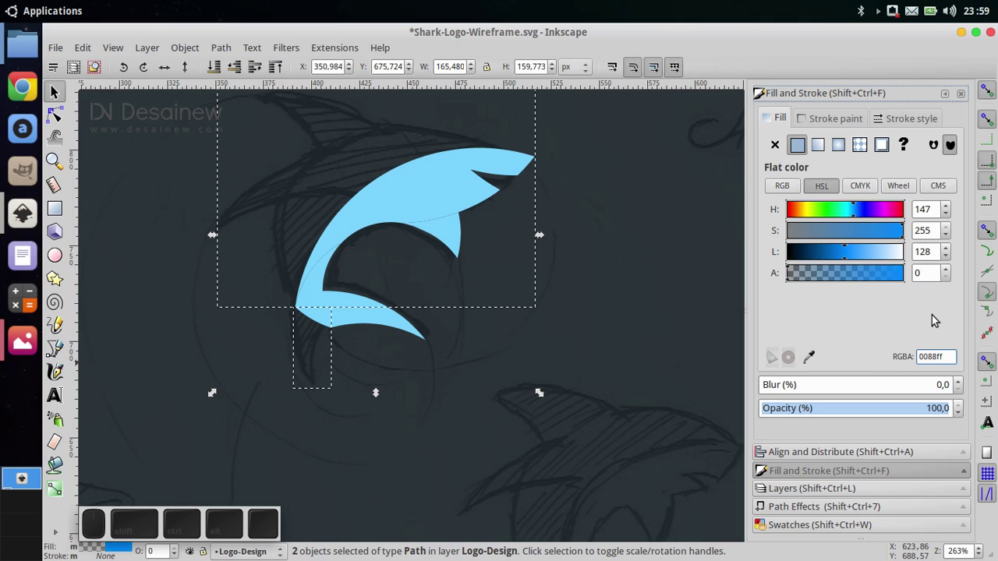
{"action": "type", "text": "aa"}
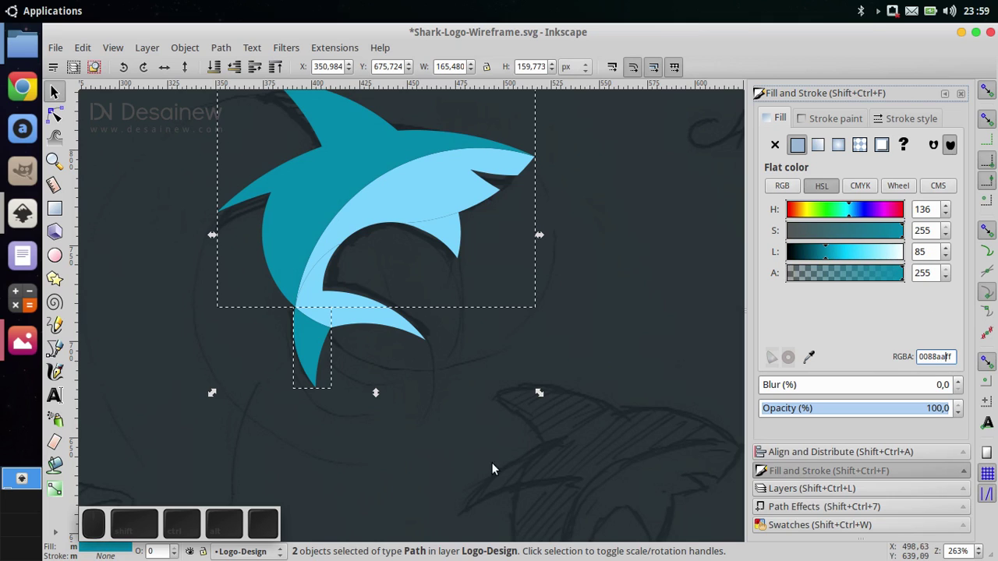
{"action": "left_click", "coordinate": [171, 164]}
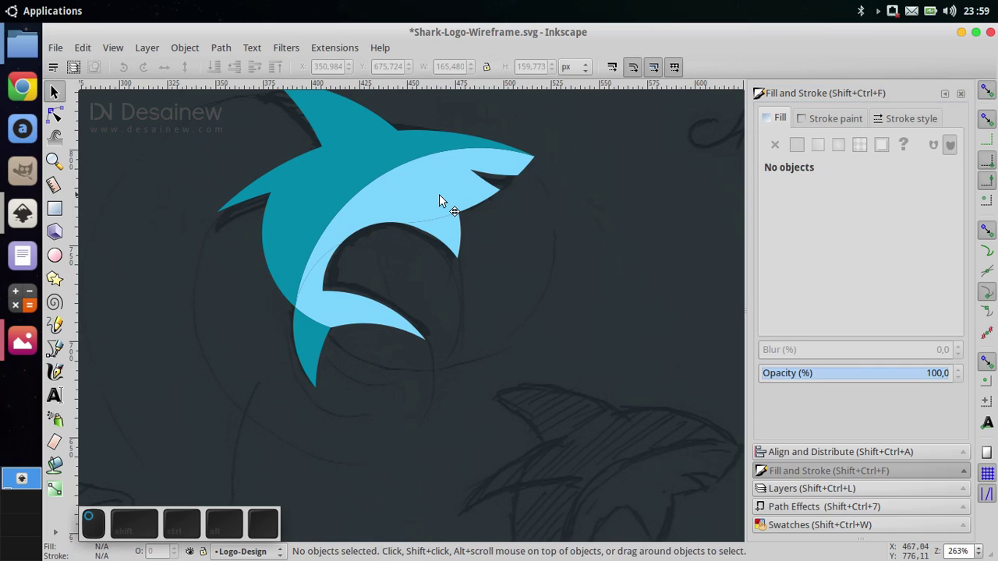
Set the fill of the belly, pectoral fin and upper tail fin together to RGBA b5d2d6ff, and deselect them.
{"action": "left_click", "coordinate": [445, 207]}
{"action": "left_click", "coordinate": [456, 234], "text": "shift"}
{"action": "left_click", "coordinate": [362, 312], "text": "shift"}
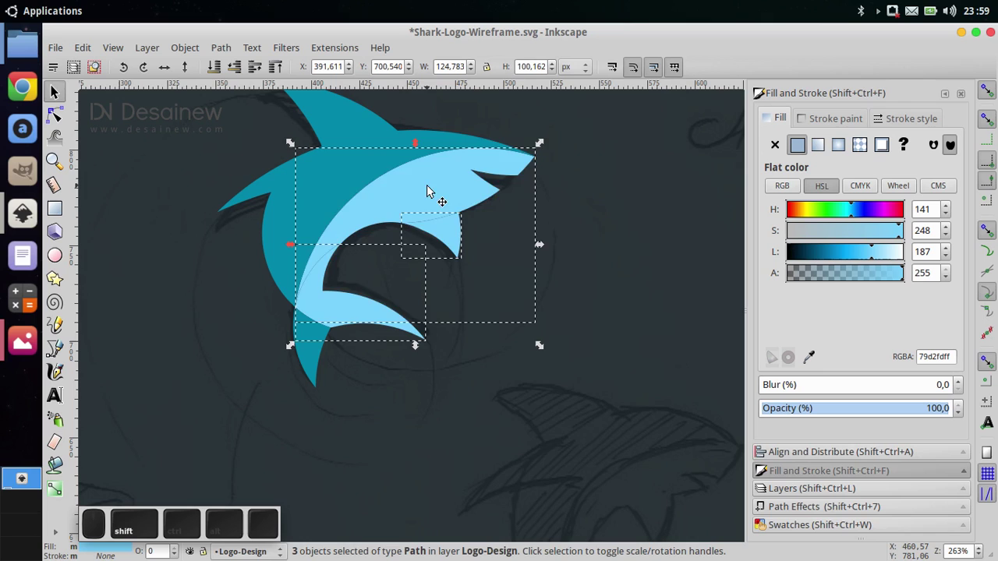
{"action": "left_click_drag", "start_coordinate": [430, 191], "coordinate": [542, 310]}
{"action": "key", "text": "ctrl+z"}
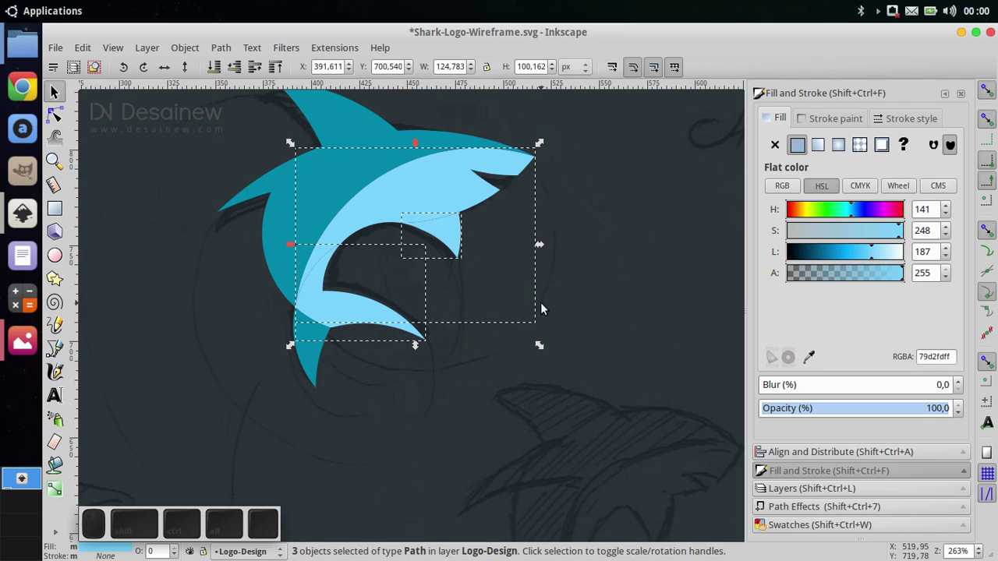
{"action": "left_click", "coordinate": [943, 358]}
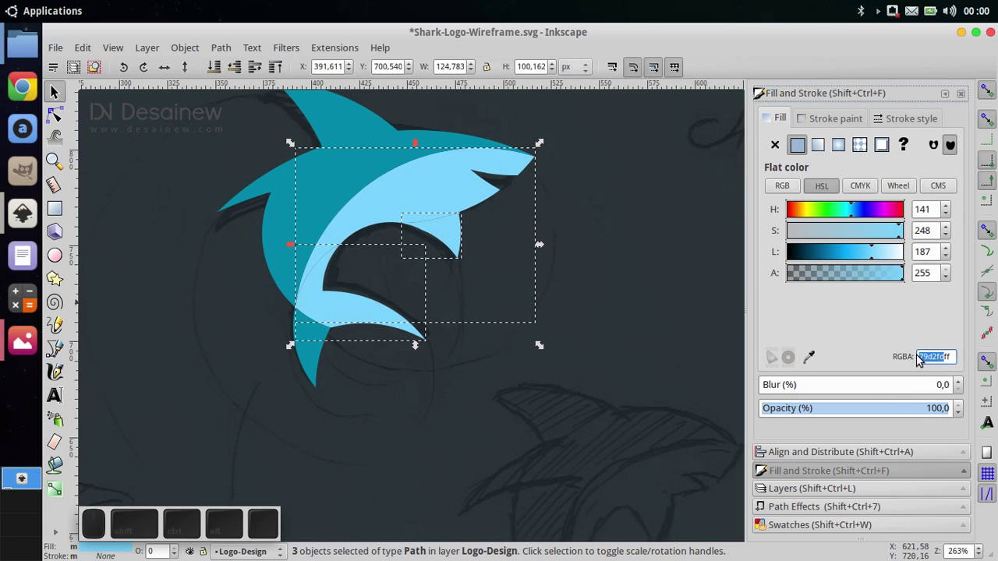
{"action": "type", "text": "b5ff"}
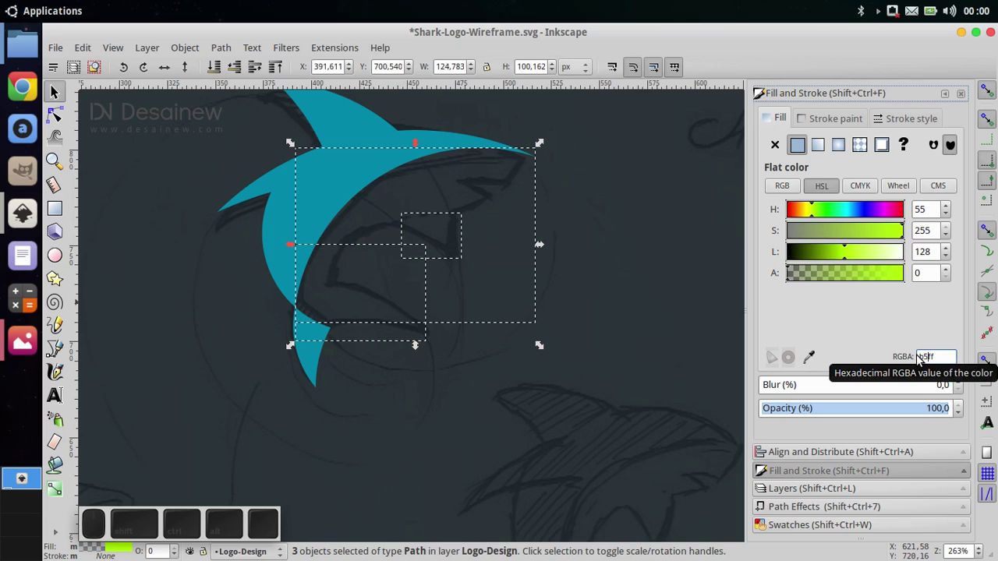
{"action": "type", "text": "d2"}
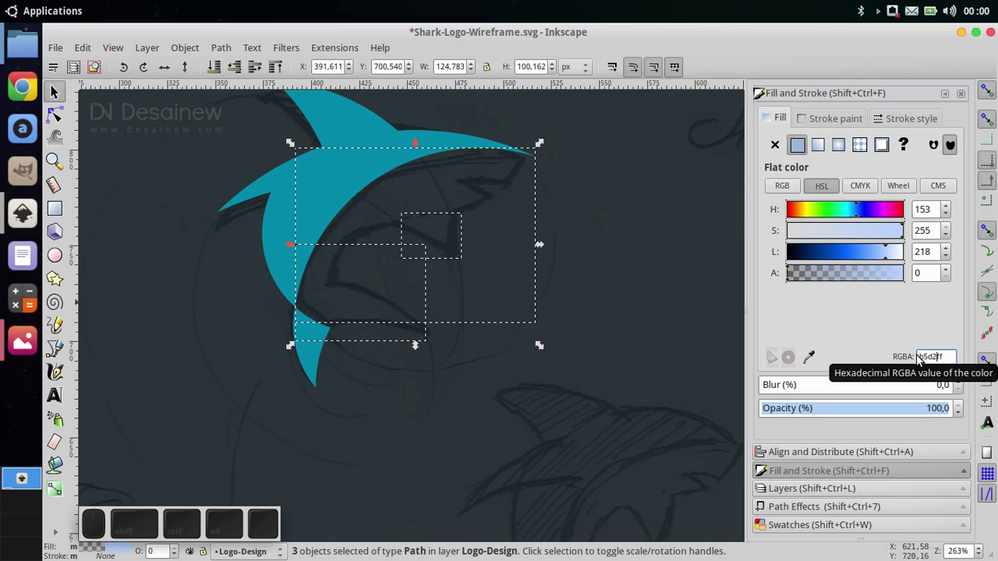
{"action": "type", "text": "d6"}
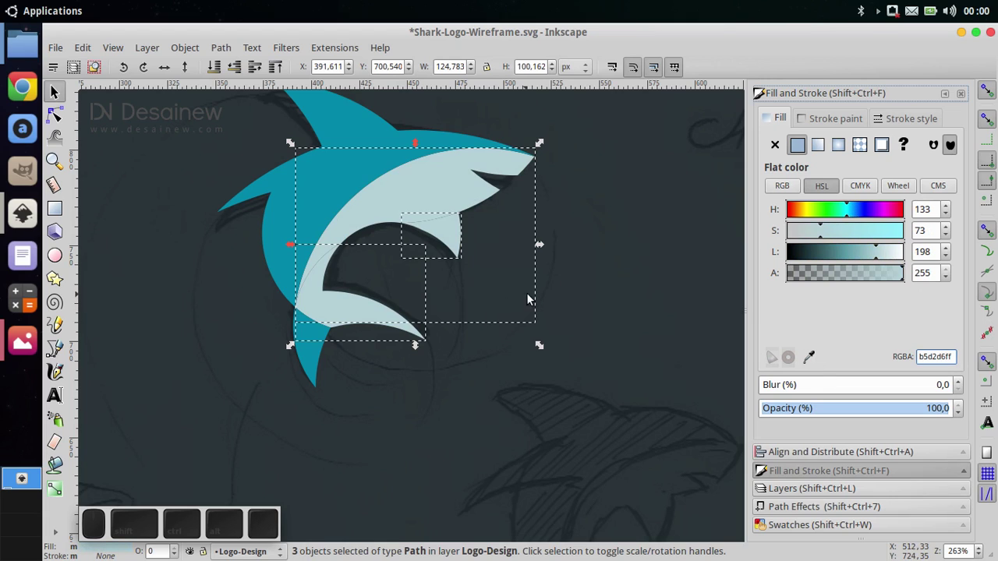
{"action": "left_click", "coordinate": [461, 277]}
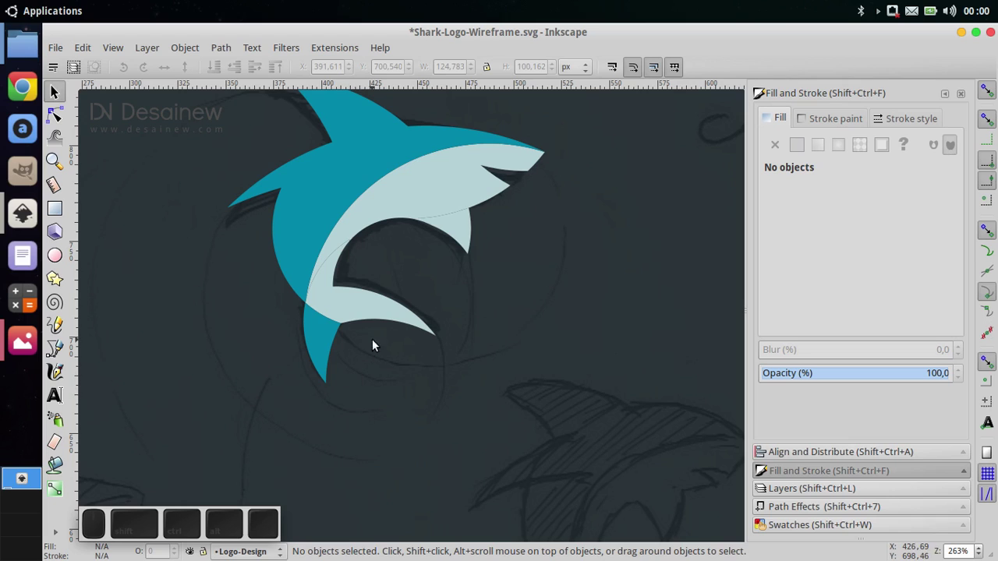
{"action": "left_click_drag", "start_coordinate": [372, 339], "coordinate": [362, 370]}
{"action": "left_click_drag", "start_coordinate": [293, 237], "coordinate": [296, 283]}
{"action": "left_click", "coordinate": [288, 279]}
{"action": "key", "text": "ctrl+z"}
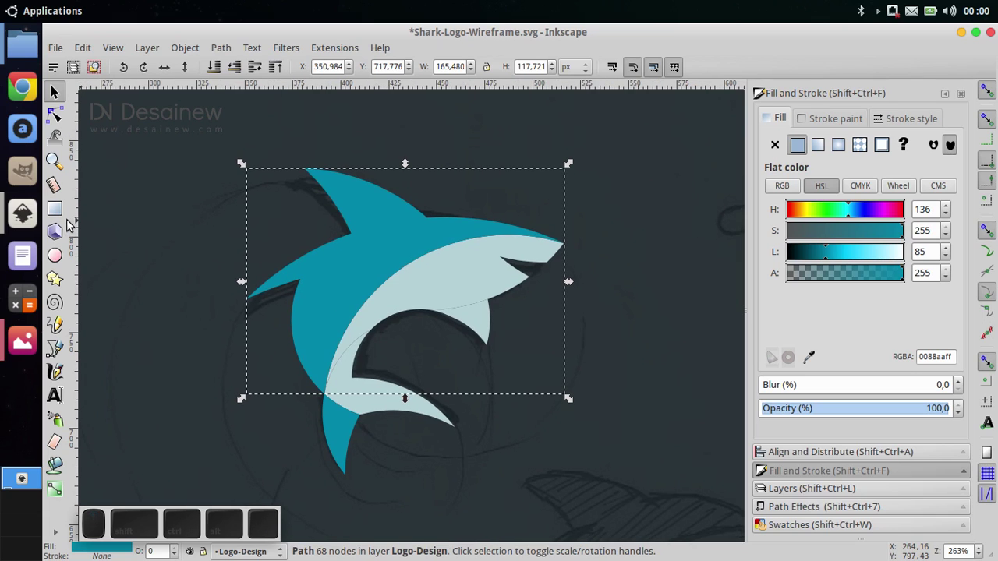
Draw a closed thin triangle with the Pen tool, starting at the corner where the rear side fin meets the back's lower edge.
{"action": "left_click", "coordinate": [56, 350]}
{"action": "scroll", "coordinate": [261, 295], "scroll_direction": "up", "scroll_amount": 1}
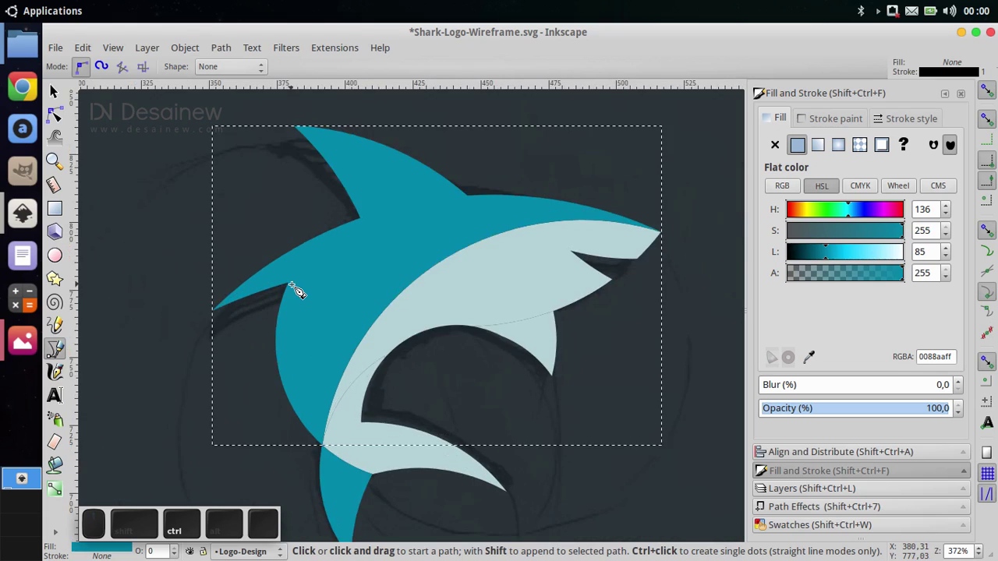
{"action": "scroll", "coordinate": [294, 290], "scroll_direction": "up", "scroll_amount": 1}
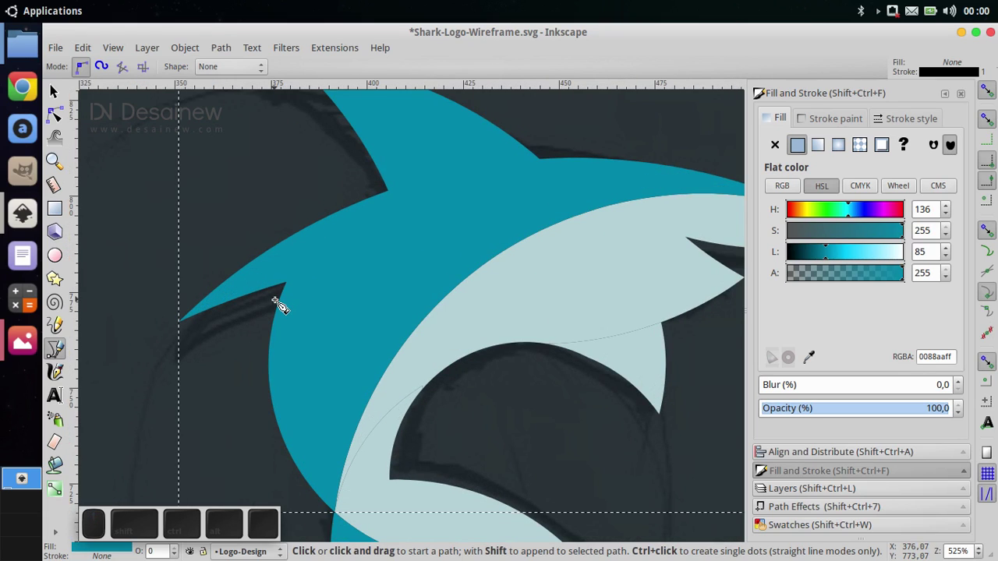
{"action": "scroll", "coordinate": [290, 283], "scroll_direction": "up", "scroll_amount": 1}
{"action": "scroll", "coordinate": [289, 304], "scroll_direction": "down", "scroll_amount": 1}
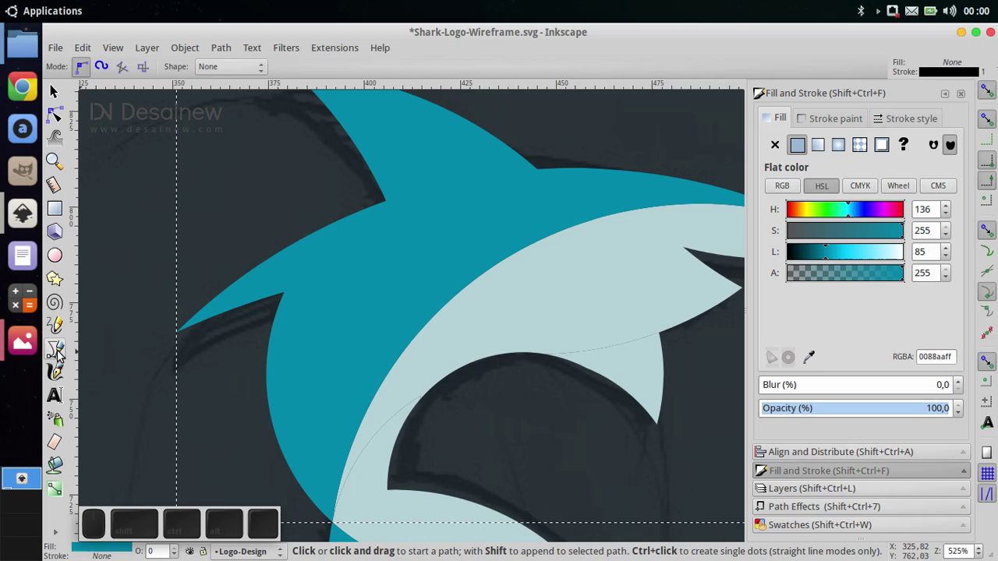
{"action": "left_click", "coordinate": [285, 293]}
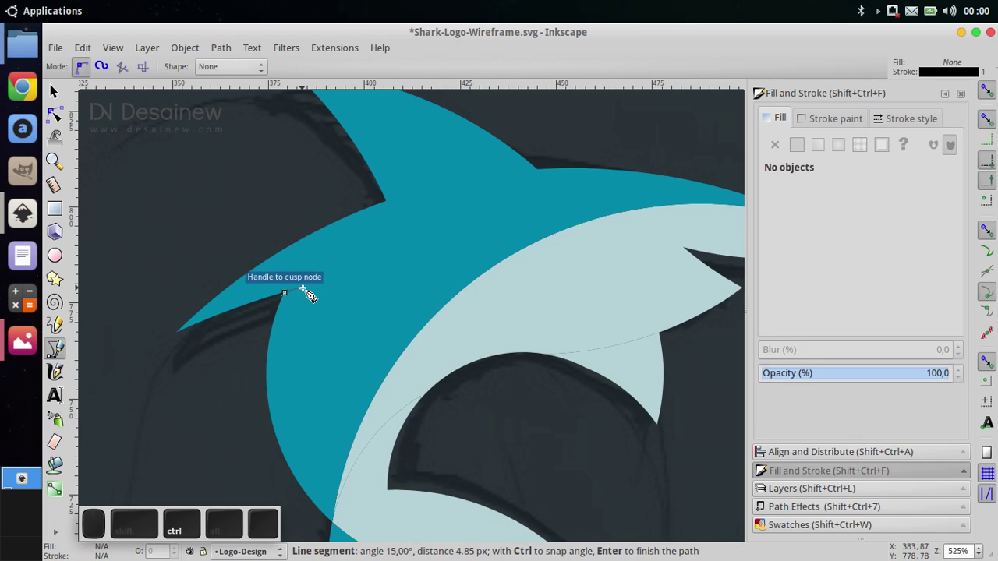
{"action": "scroll", "coordinate": [343, 282], "scroll_direction": "up", "scroll_amount": 1}
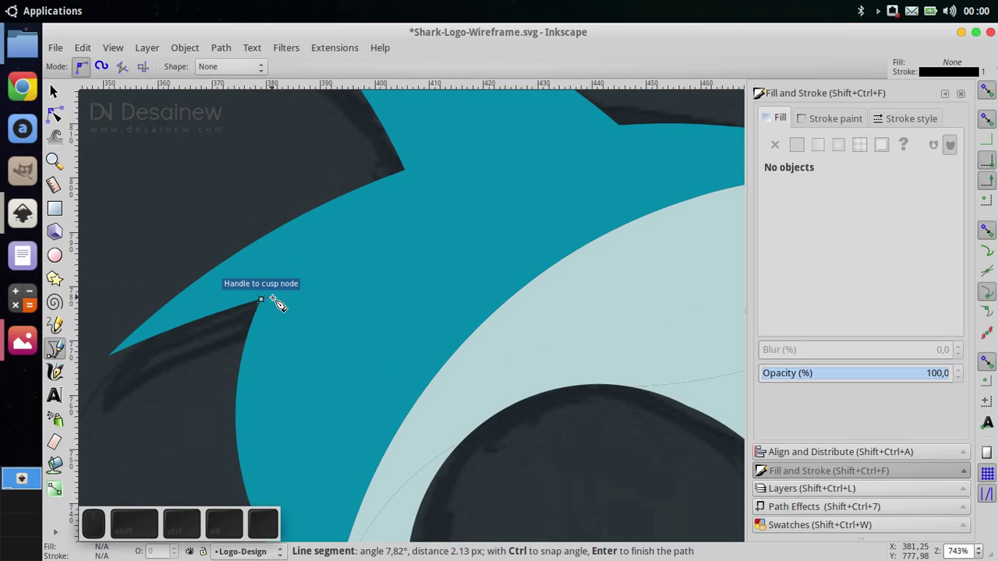
{"action": "left_click", "coordinate": [430, 270]}
{"action": "left_click", "coordinate": [210, 363]}
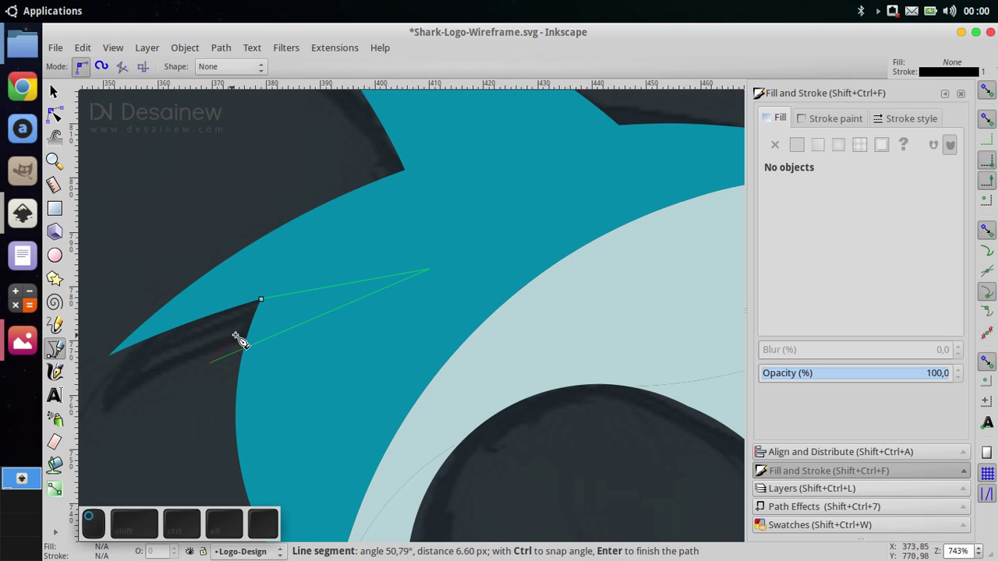
{"action": "left_click", "coordinate": [260, 303]}
Draw a small closed triangle about 17.5 by 5 px with the Pen tool at the notch behind the dorsal fin.
{"action": "scroll", "coordinate": [279, 256], "scroll_direction": "down", "scroll_amount": 2}
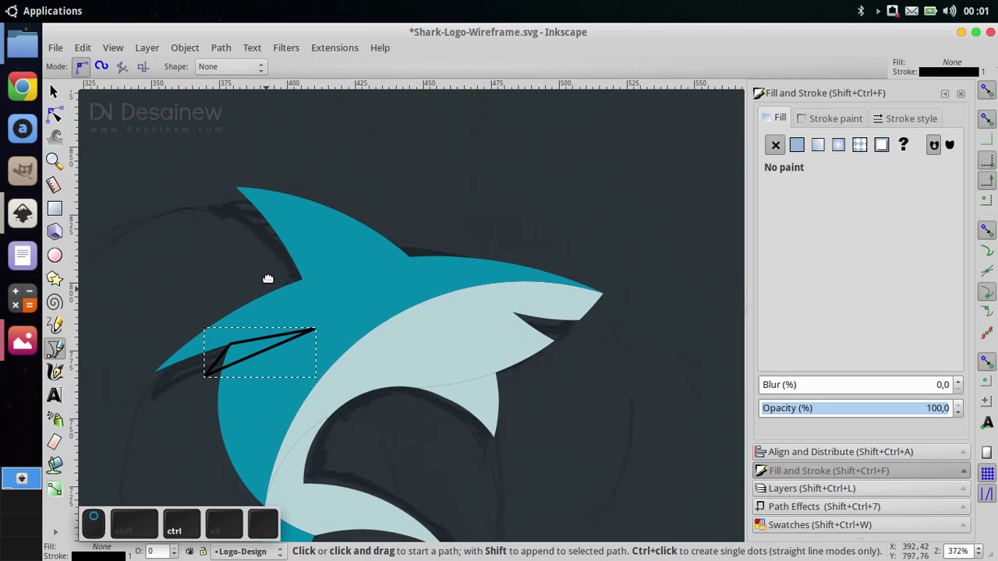
{"action": "scroll", "coordinate": [318, 285], "scroll_direction": "up", "scroll_amount": 1}
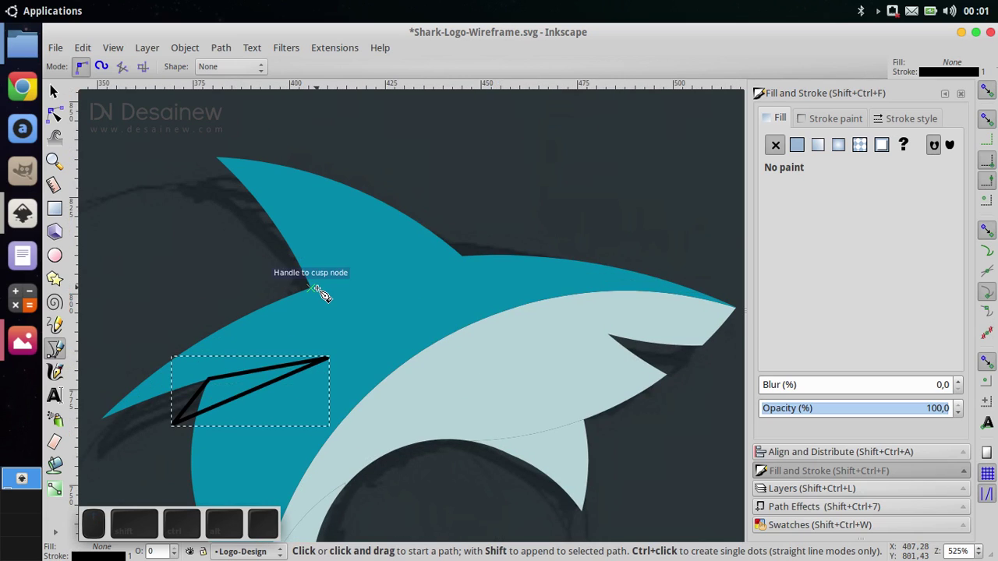
{"action": "scroll", "coordinate": [320, 294], "scroll_direction": "up", "scroll_amount": 2}
{"action": "left_click", "coordinate": [313, 287]}
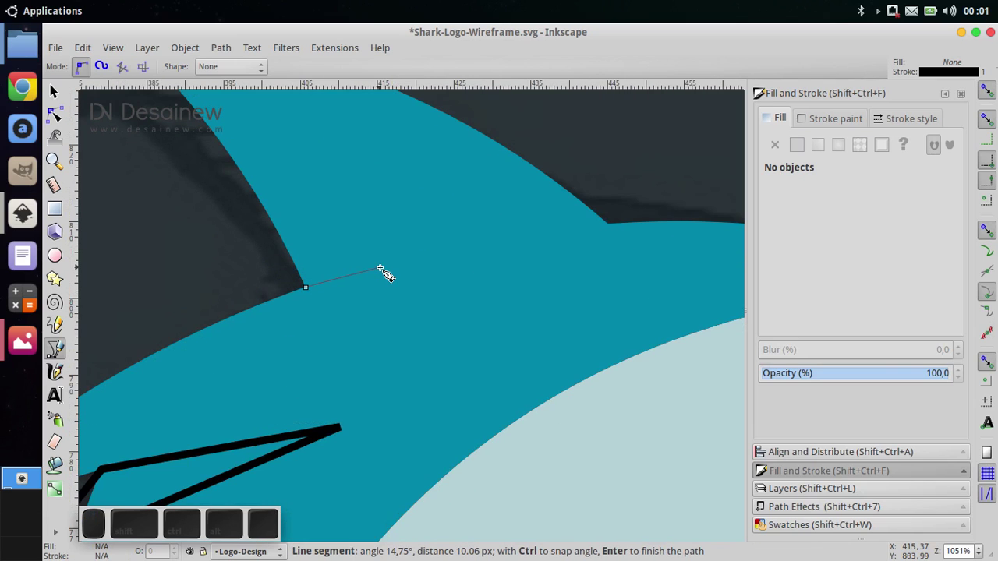
{"action": "left_click", "coordinate": [379, 267]}
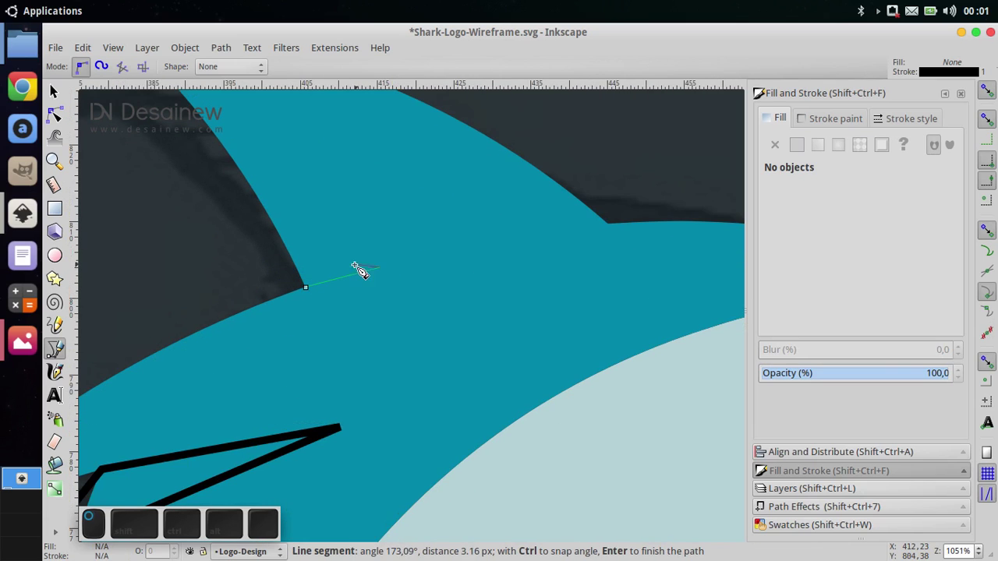
{"action": "left_click", "coordinate": [250, 256]}
{"action": "left_click", "coordinate": [306, 289]}
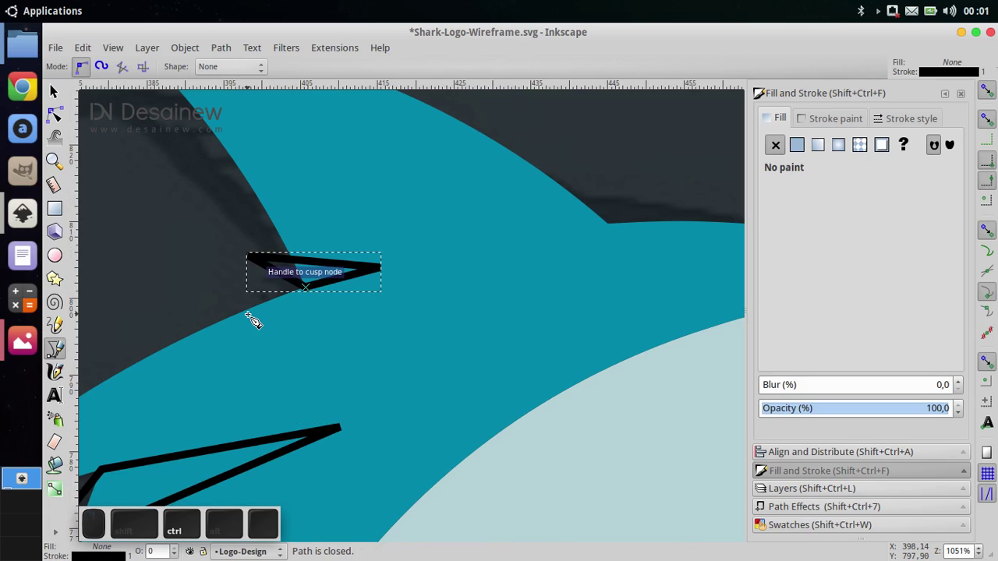
Select both drawn triangles, give them a flat pale fill and remove their stroke.
{"action": "scroll", "coordinate": [252, 318], "scroll_direction": "down", "scroll_amount": 3}
{"action": "left_click", "coordinate": [53, 92]}
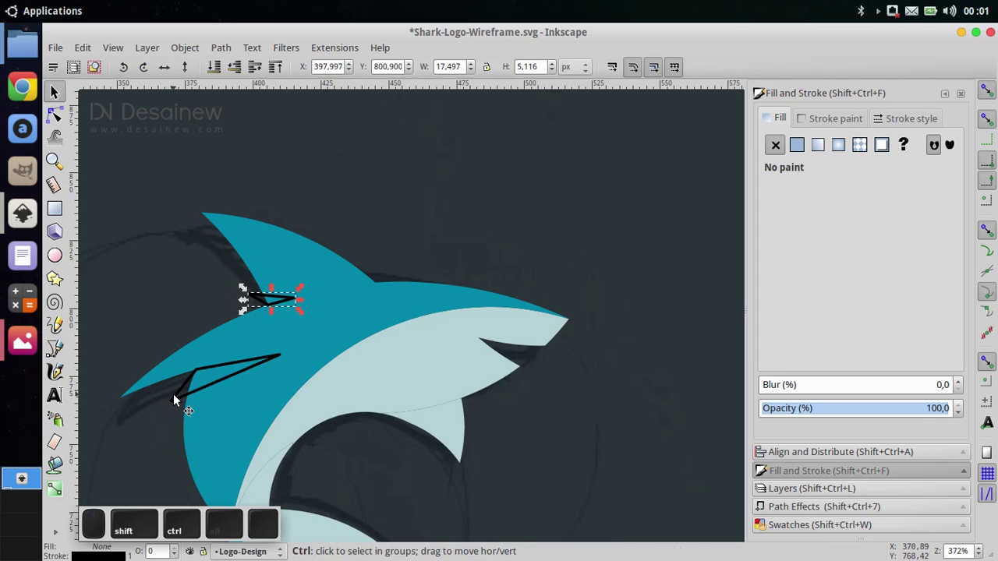
{"action": "scroll", "coordinate": [173, 394], "scroll_direction": "up", "scroll_amount": 1}
{"action": "left_click", "coordinate": [179, 390], "text": "shift"}
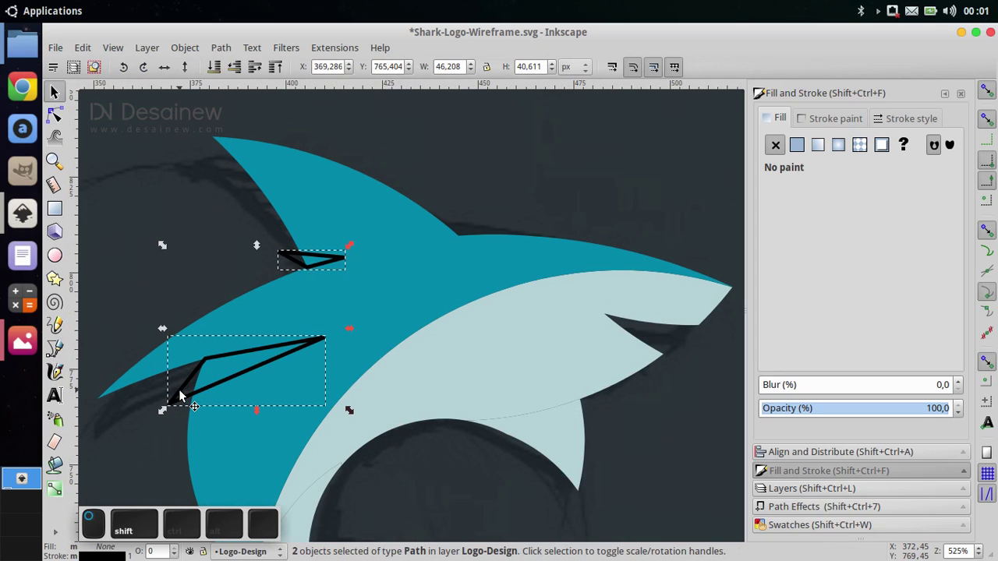
{"action": "left_click_drag", "start_coordinate": [179, 390], "coordinate": [112, 461]}
{"action": "key", "text": "ctrl+z"}
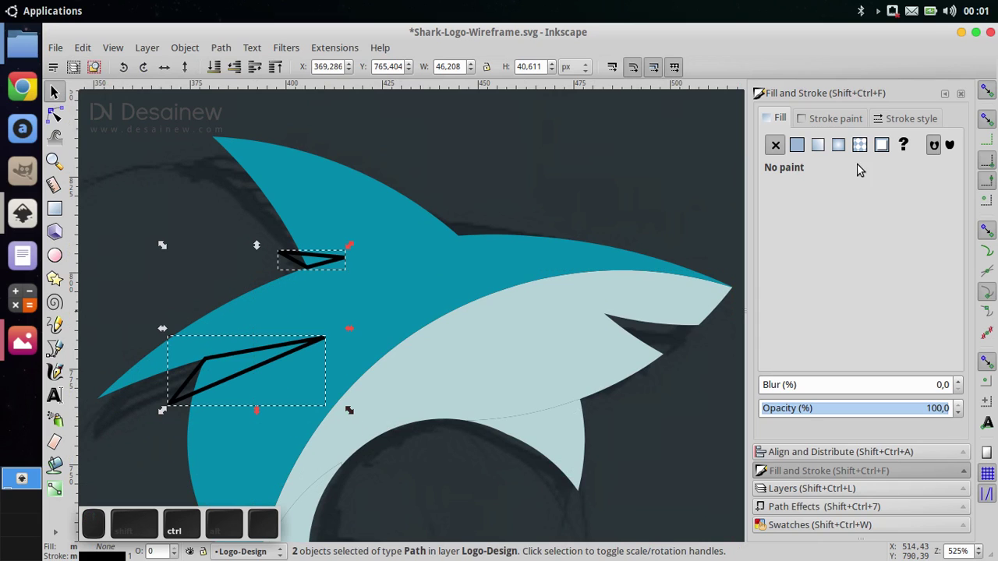
{"action": "left_click", "coordinate": [797, 147]}
{"action": "left_click", "coordinate": [816, 123]}
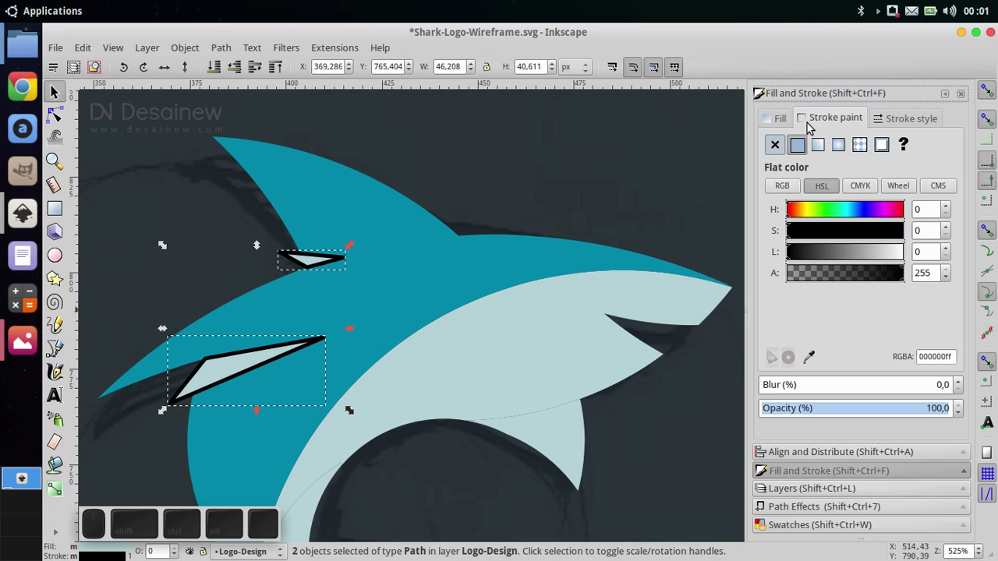
{"action": "left_click", "coordinate": [776, 148]}
Unite the two pale triangles into one path with Union, and deselect it.
{"action": "left_click_drag", "start_coordinate": [189, 334], "coordinate": [262, 302]}
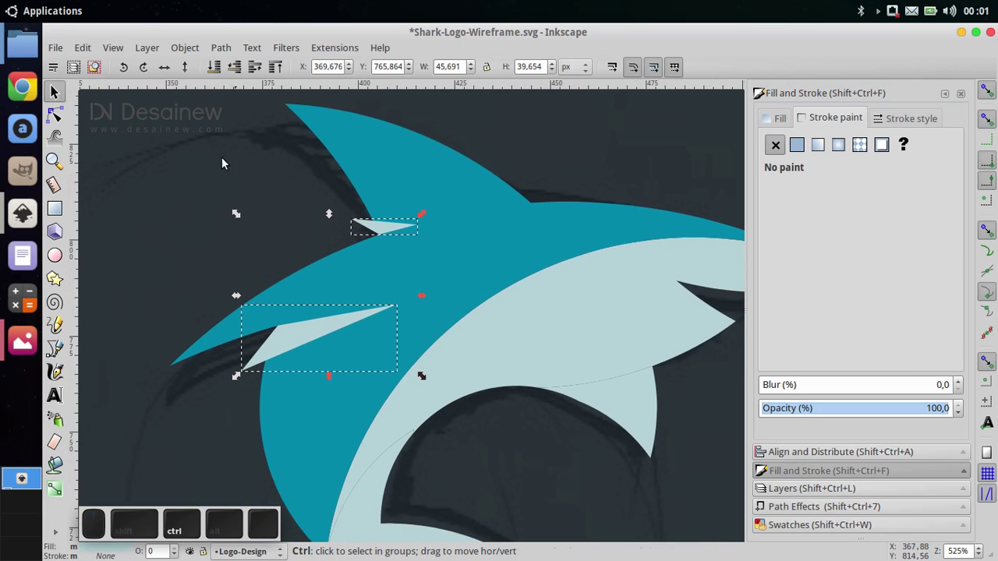
{"action": "left_click", "coordinate": [221, 49]}
{"action": "left_click", "coordinate": [257, 138]}
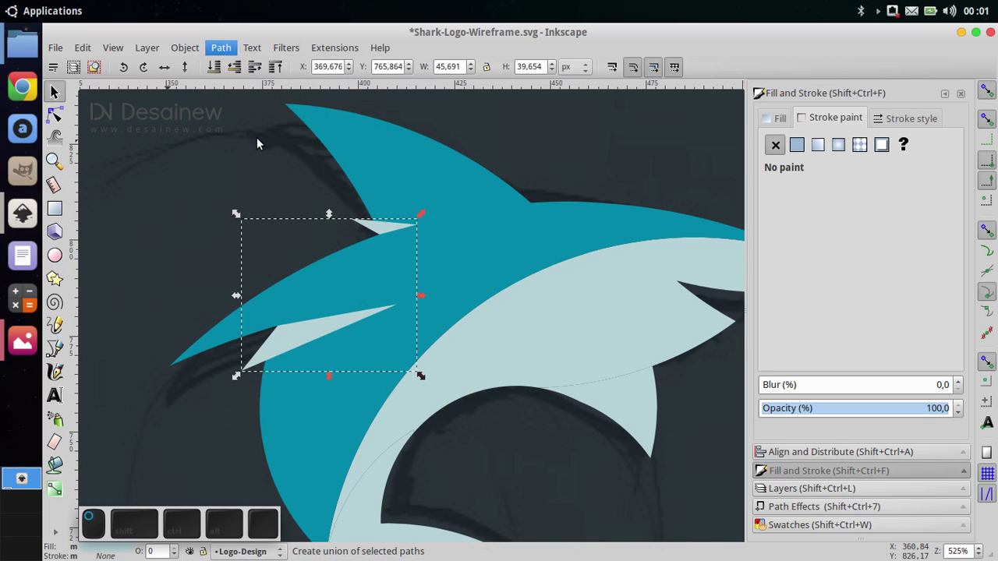
{"action": "scroll", "coordinate": [258, 296], "scroll_direction": "down", "scroll_amount": 1}
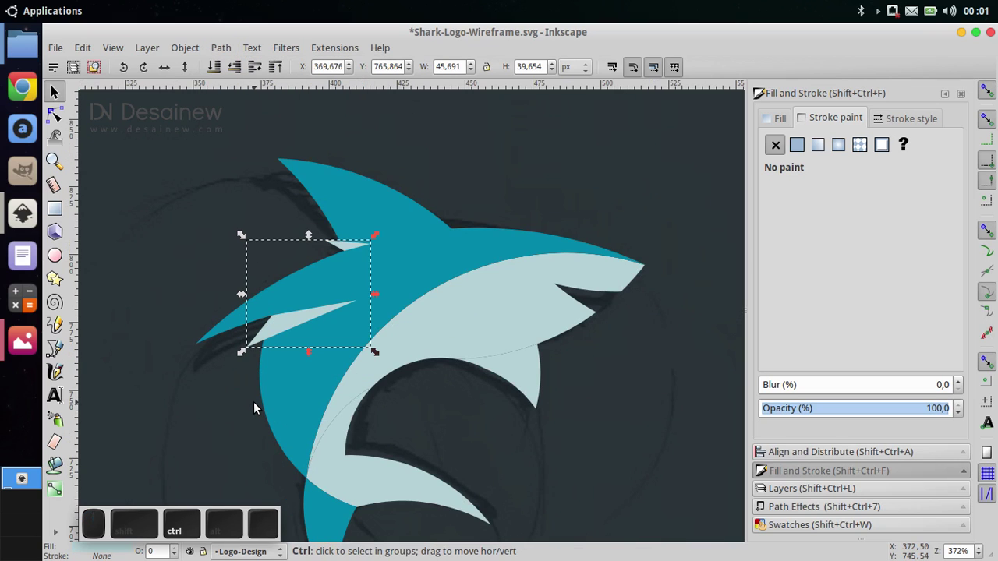
{"action": "left_click", "coordinate": [228, 397]}
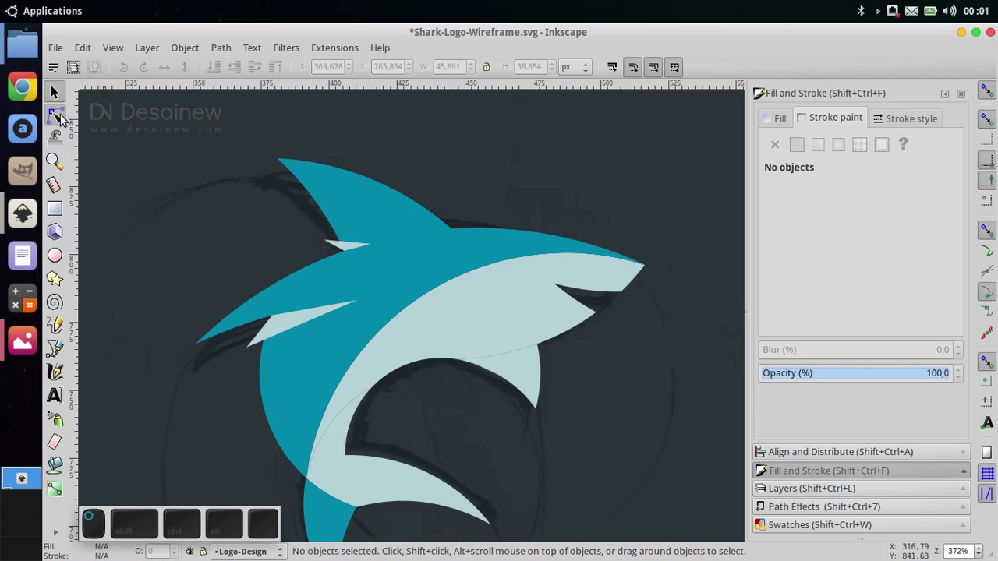
Move the lower triangle's inner tip node toward the belly, in line with the upper triangle's tip, and deselect the path.
{"action": "left_click", "coordinate": [56, 115]}
{"action": "scroll", "coordinate": [288, 370], "scroll_direction": "up", "scroll_amount": 1}
{"action": "left_click", "coordinate": [272, 312]}
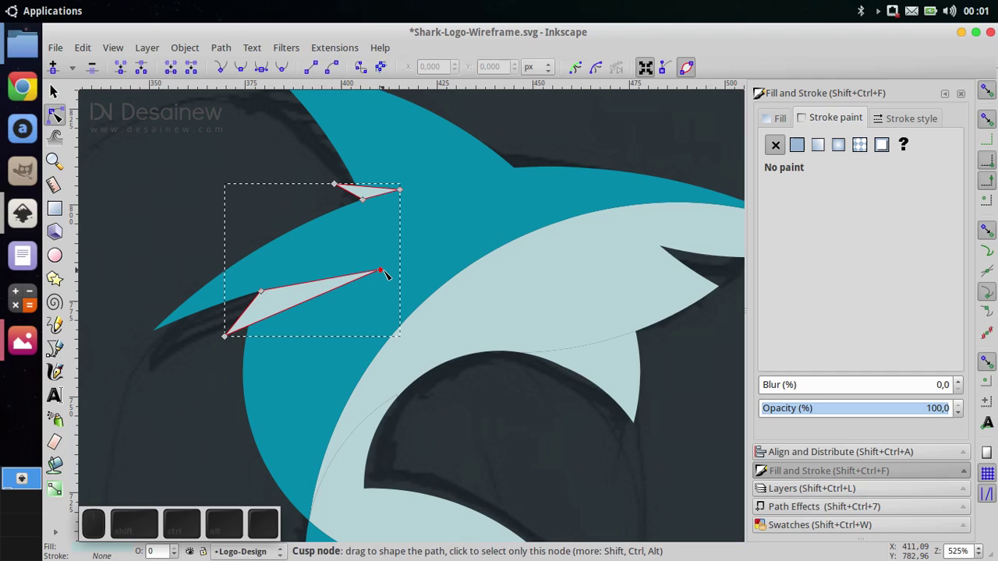
{"action": "left_click_drag", "start_coordinate": [382, 271], "coordinate": [404, 270]}
{"action": "key", "text": "s"}
{"action": "scroll", "coordinate": [178, 244], "scroll_direction": "down", "scroll_amount": 1, "text": "ctrl"}
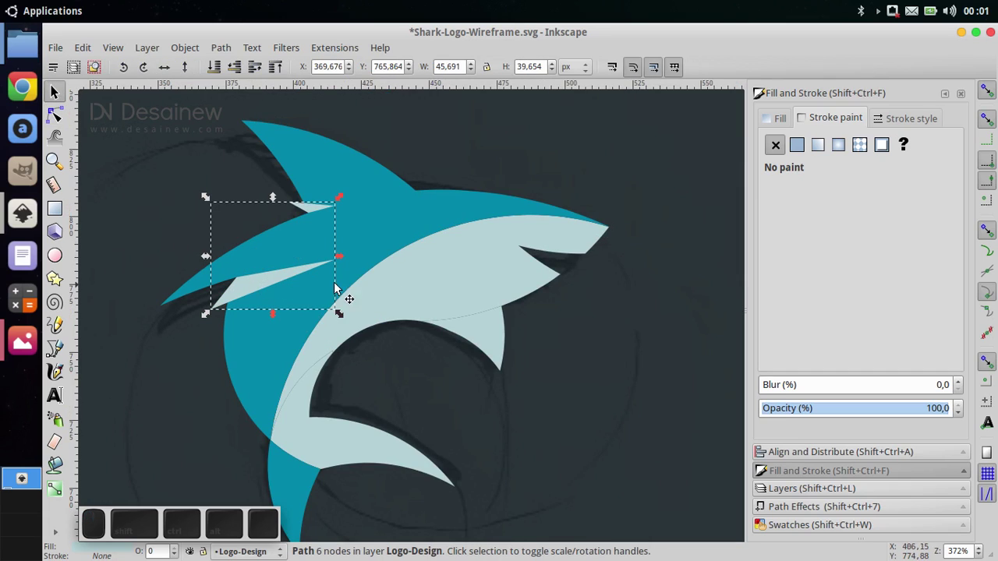
{"action": "left_click", "coordinate": [126, 379]}
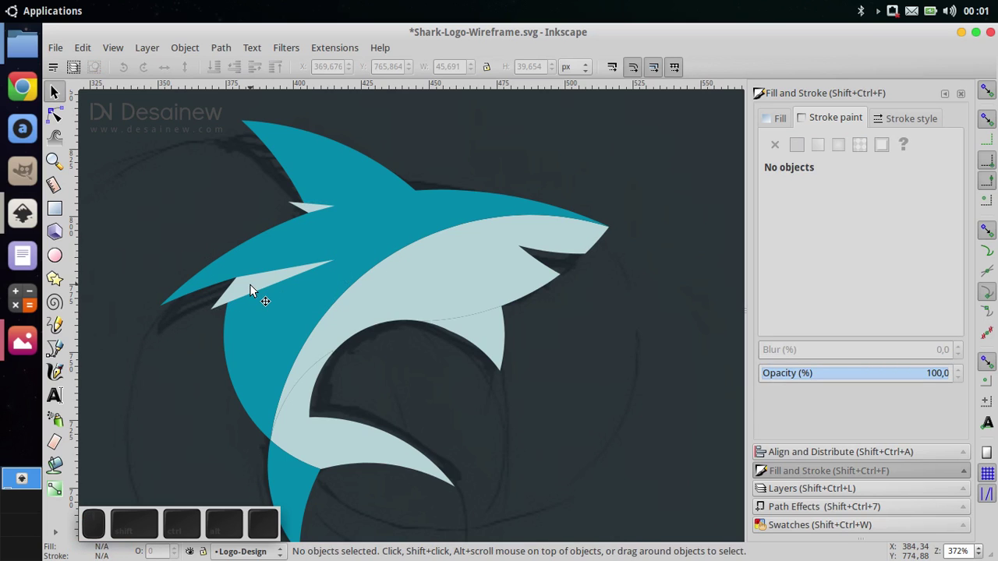
Subtract the united pale triangles from the teal body with Difference, and deselect the result.
{"action": "left_click_drag", "start_coordinate": [250, 284], "coordinate": [195, 373]}
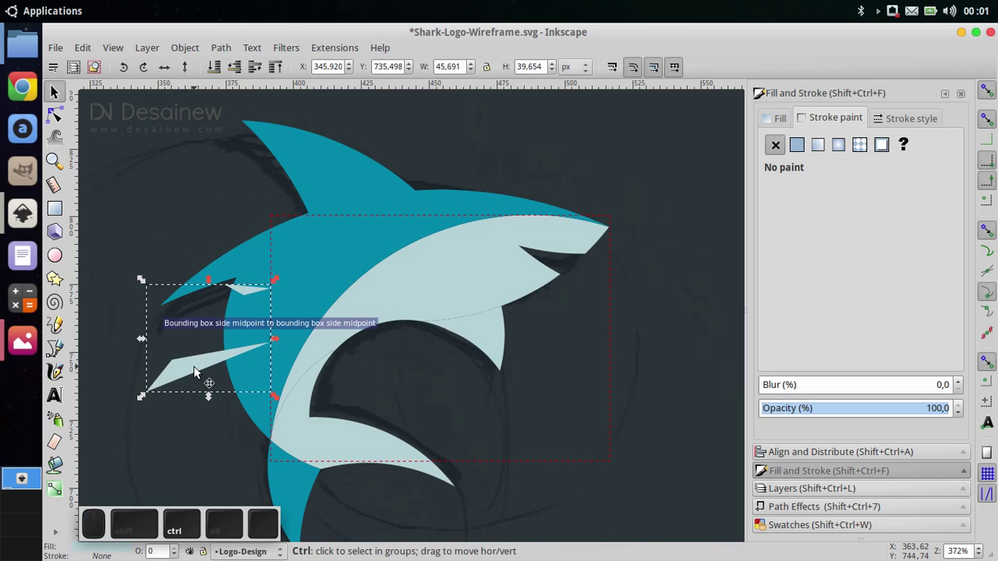
{"action": "key", "text": "ctrl+z"}
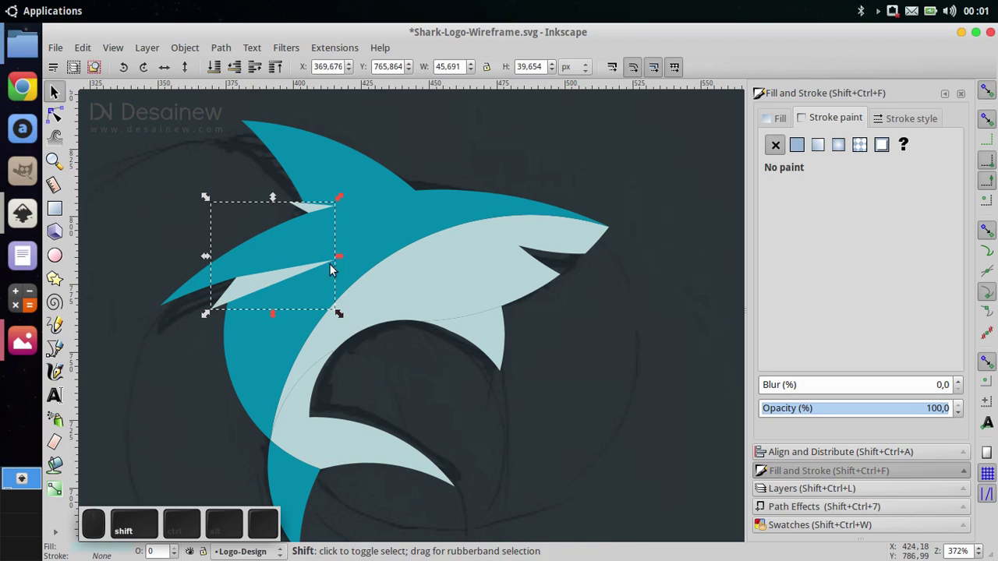
{"action": "left_click", "coordinate": [383, 208], "text": "shift"}
{"action": "left_click_drag", "start_coordinate": [384, 208], "coordinate": [240, 217]}
{"action": "scroll", "coordinate": [293, 256], "scroll_direction": "down", "scroll_amount": 2}
{"action": "left_click_drag", "start_coordinate": [290, 255], "coordinate": [288, 220]}
{"action": "key", "text": "ctrl+z"}
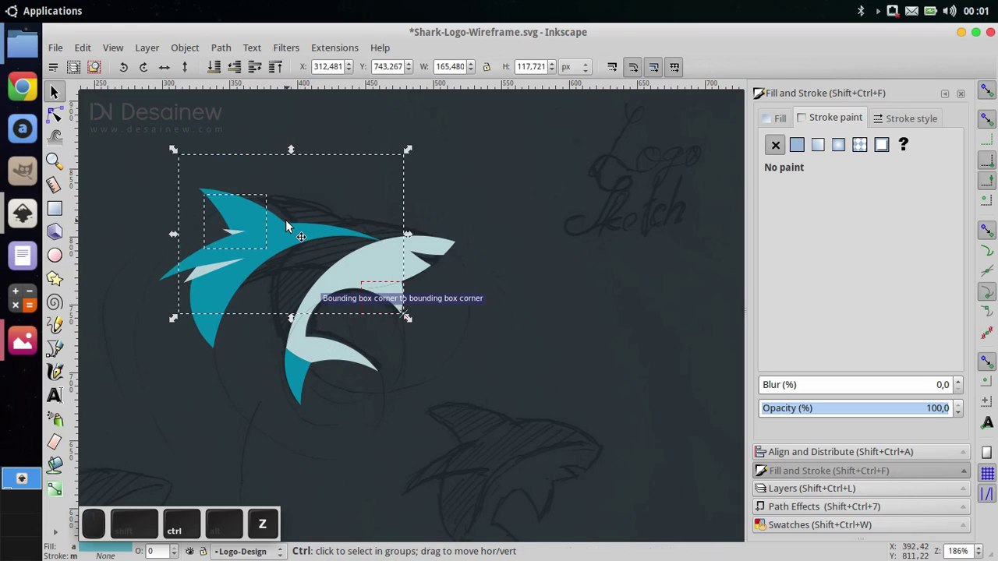
{"action": "key", "text": "ctrl+z"}
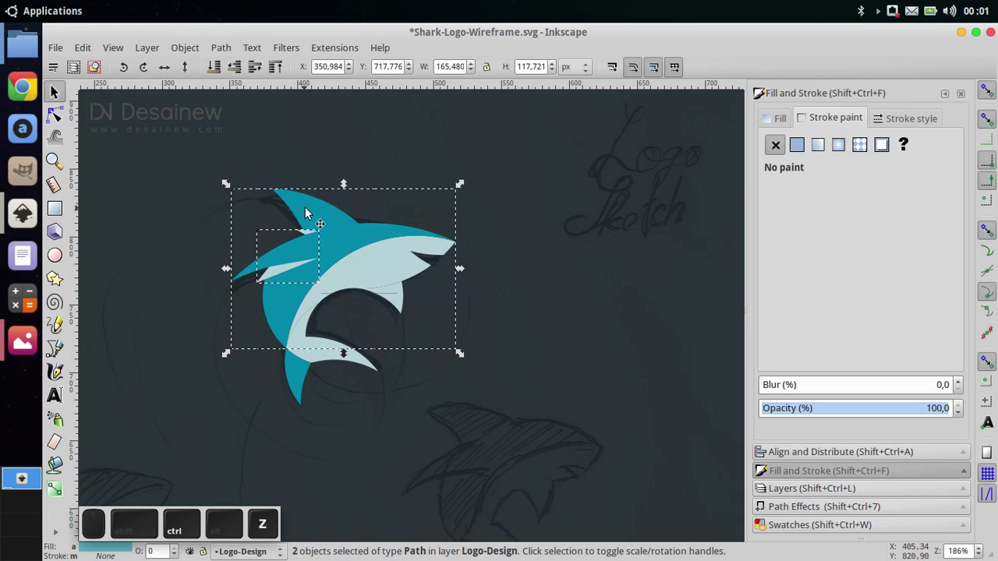
{"action": "left_click", "coordinate": [222, 48]}
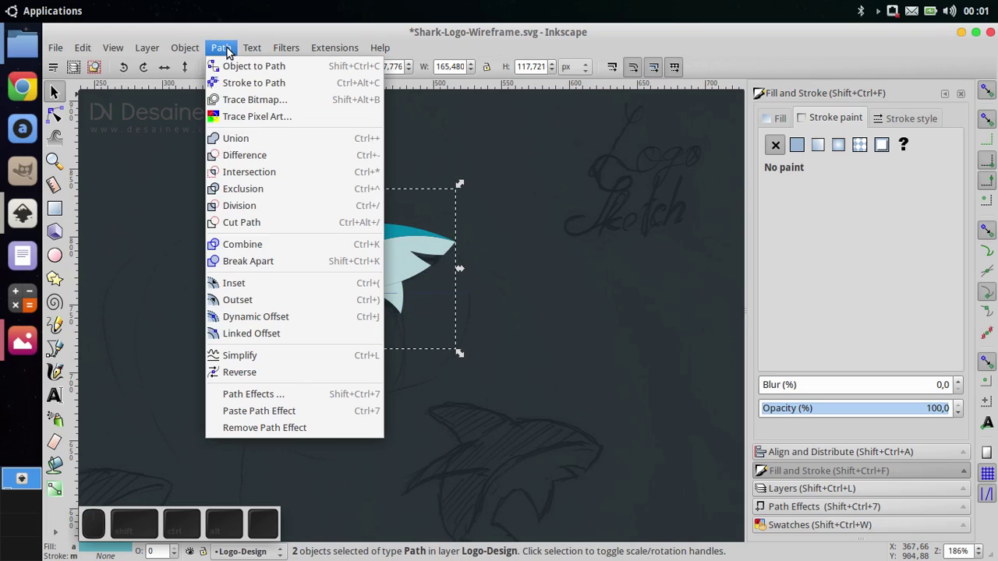
{"action": "left_click", "coordinate": [251, 155]}
{"action": "left_click", "coordinate": [211, 389]}
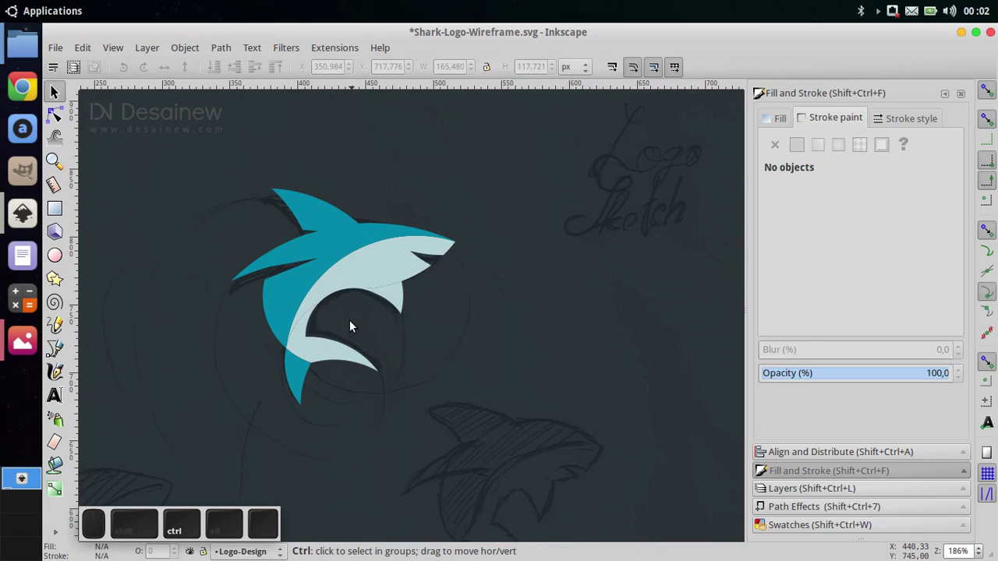
Select the teal body and the teal lower tail fin together and duplicate them.
{"action": "left_click_drag", "start_coordinate": [291, 359], "coordinate": [277, 346]}
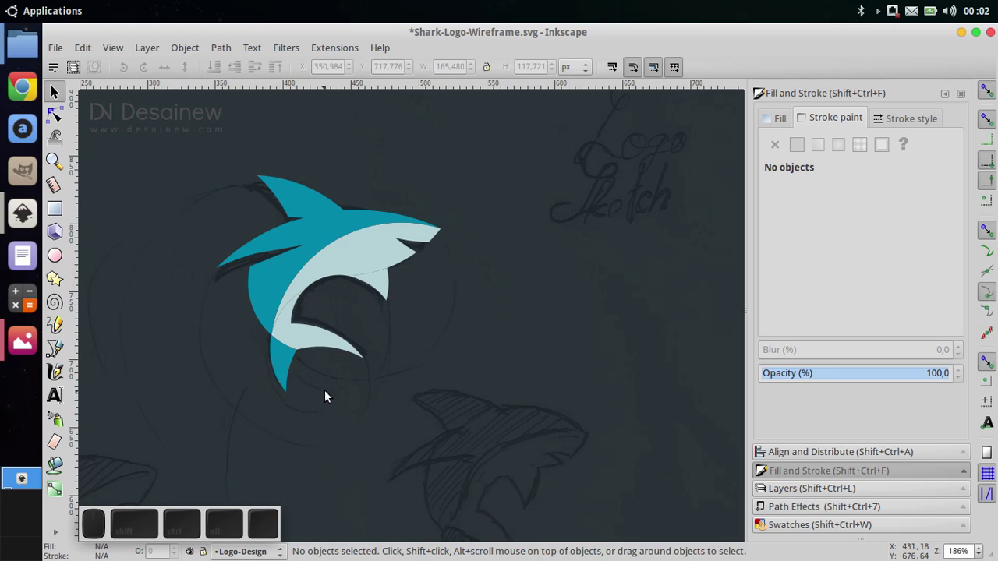
{"action": "scroll", "coordinate": [325, 394], "scroll_direction": "up", "scroll_amount": 1}
{"action": "left_click", "coordinate": [268, 339]}
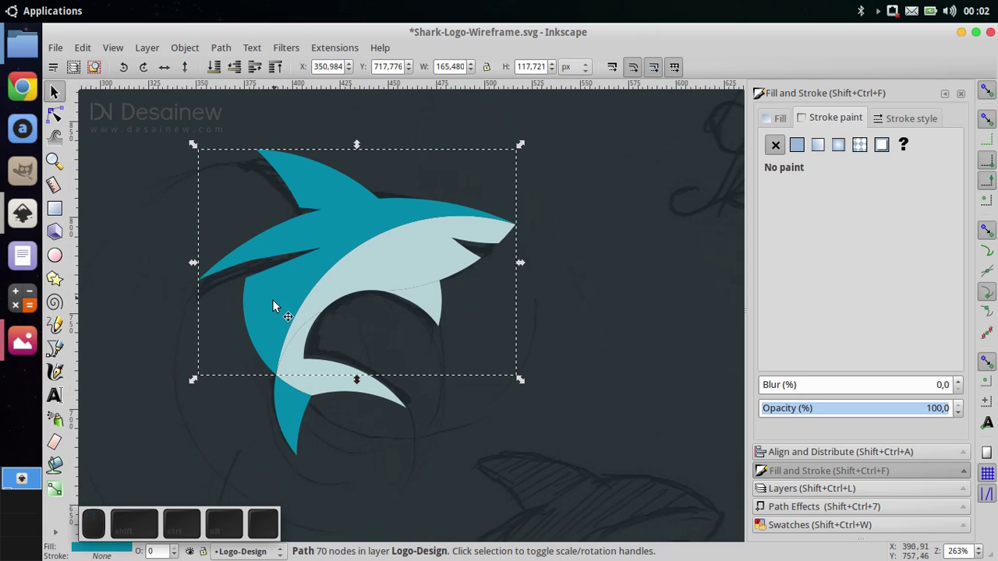
{"action": "key", "text": "shift"}
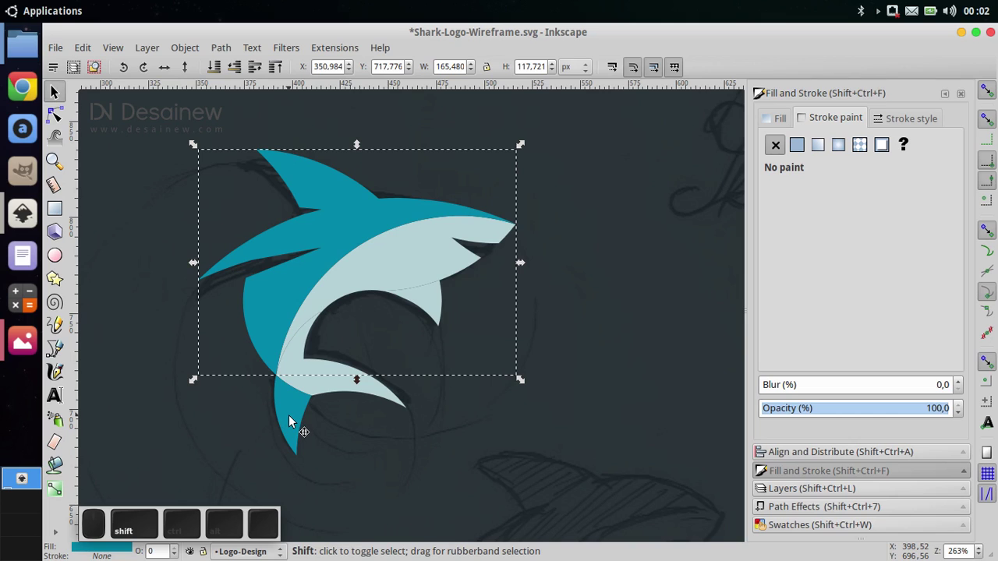
{"action": "left_click", "coordinate": [289, 415], "text": "shift"}
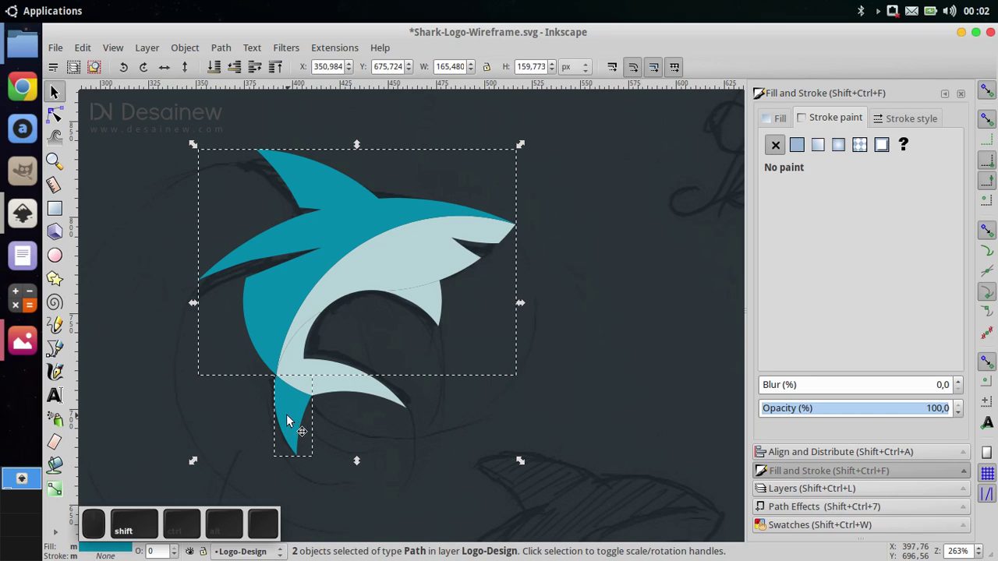
{"action": "right_click", "coordinate": [257, 311]}
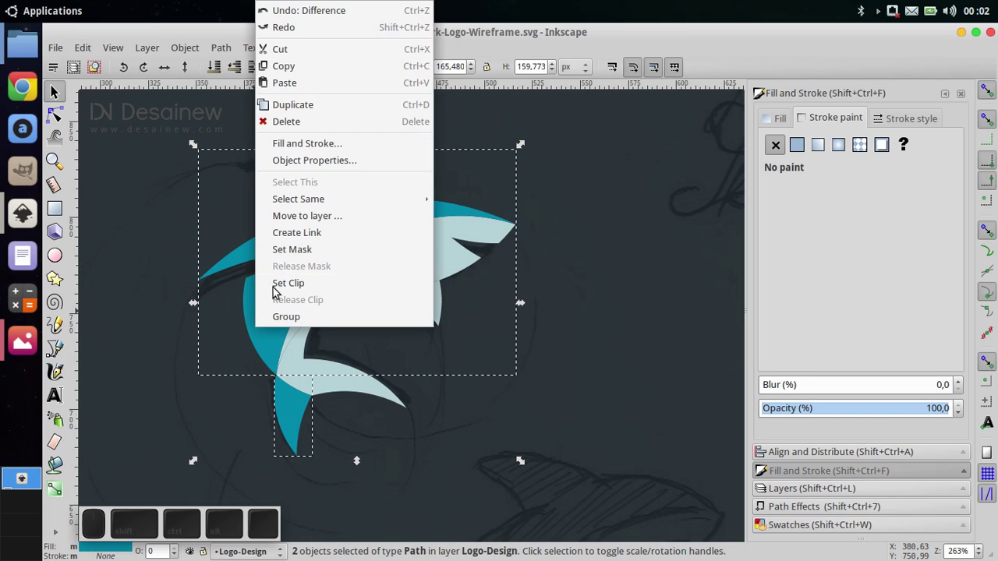
{"action": "left_click", "coordinate": [336, 105]}
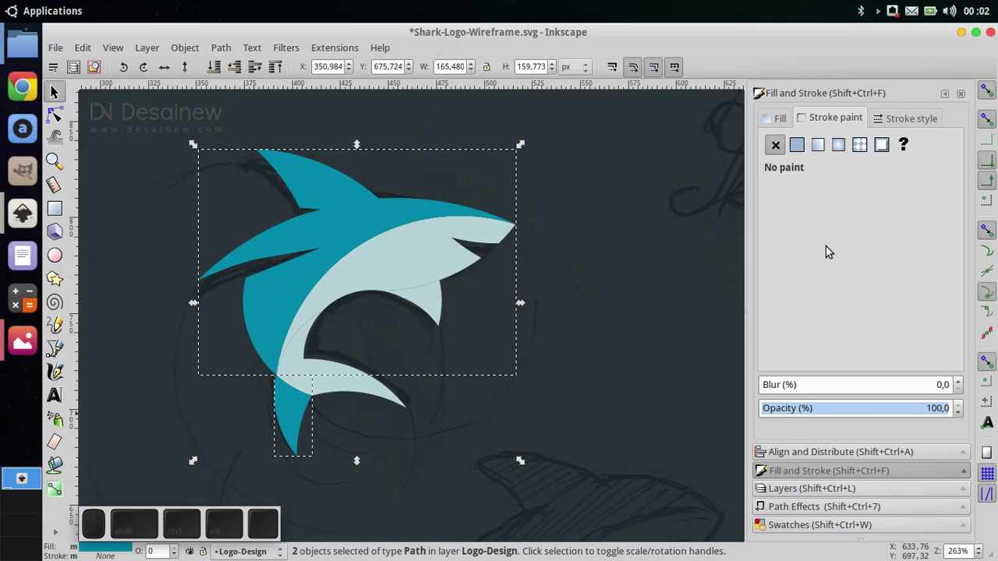
Darken the duplicated teal shapes' flat fill to lightness 65, and deselect them.
{"action": "left_click", "coordinate": [778, 118]}
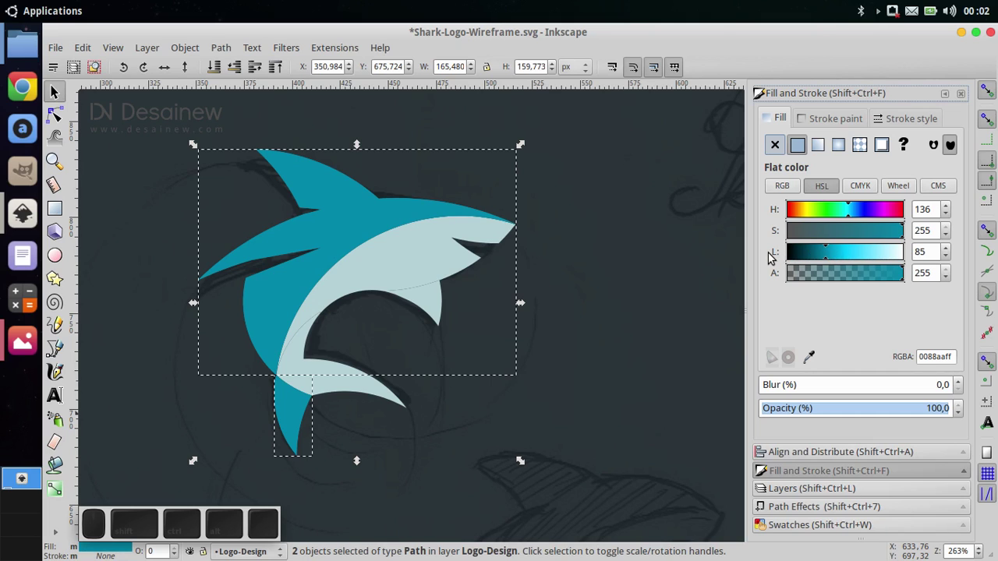
{"action": "left_click_drag", "start_coordinate": [825, 256], "coordinate": [816, 261]}
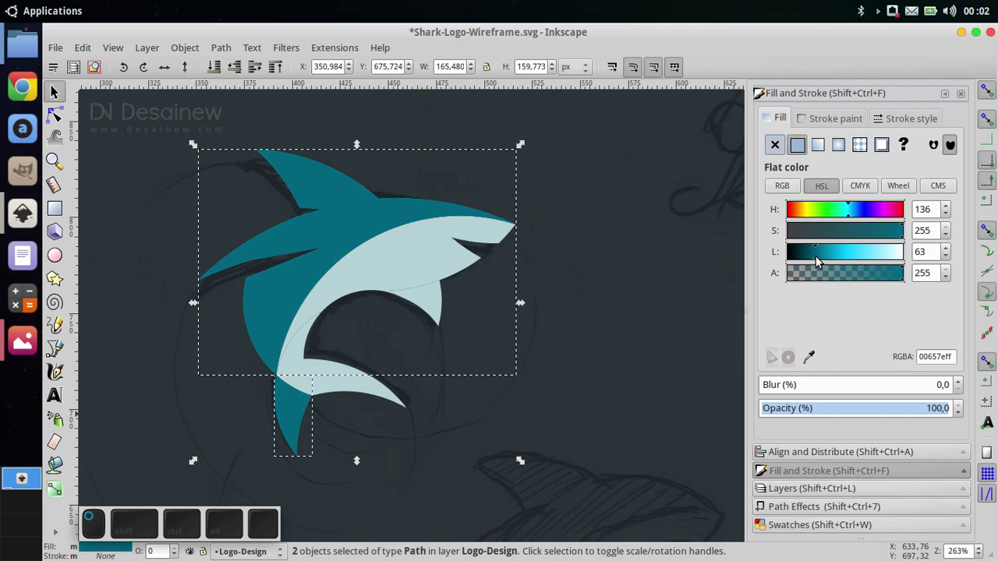
{"action": "left_click", "coordinate": [948, 251]}
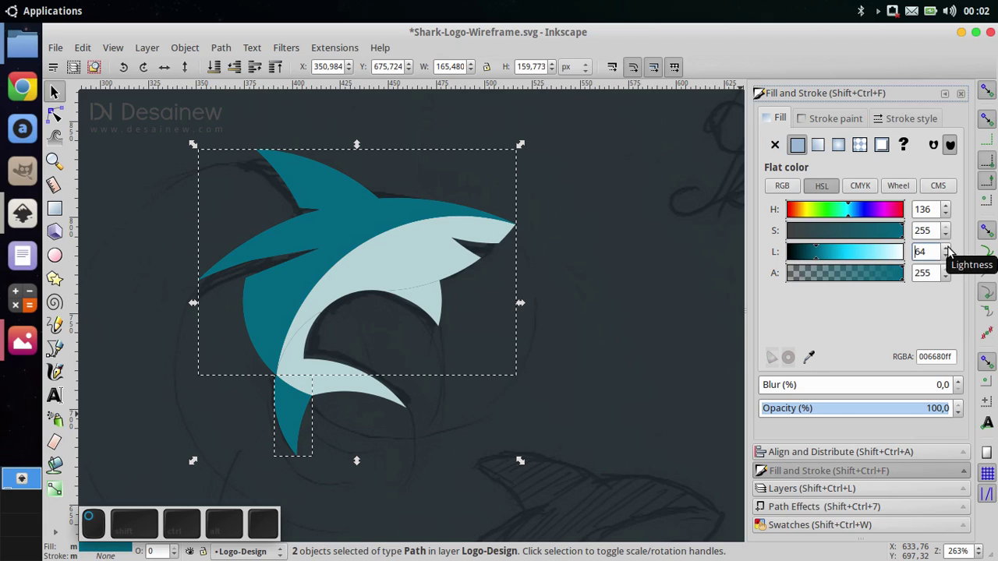
{"action": "left_click", "coordinate": [655, 370]}
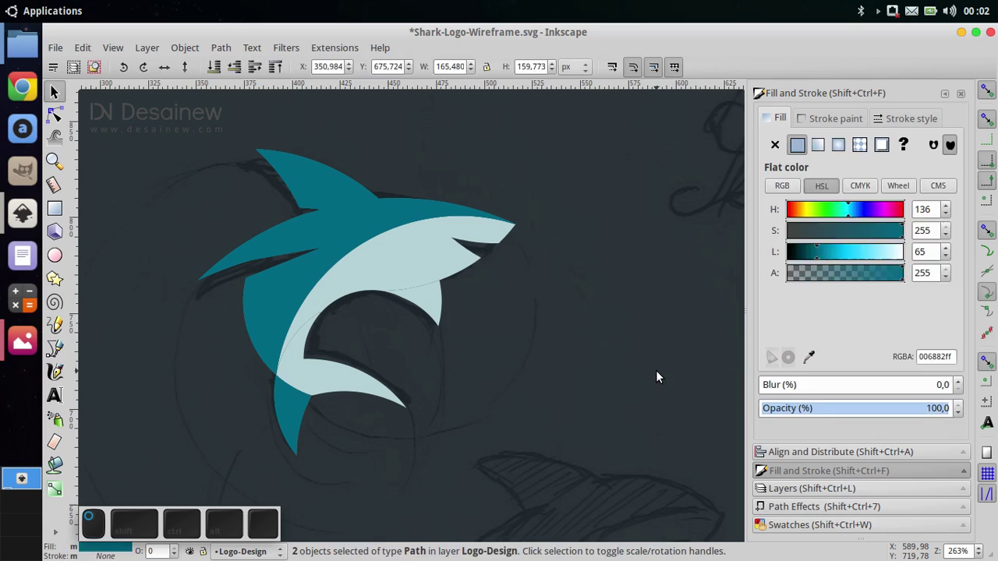
Apply a linear gradient to the dark body copy, from opaque at the lower rear flank to transparent below the dorsal fin.
{"action": "left_click", "coordinate": [55, 488]}
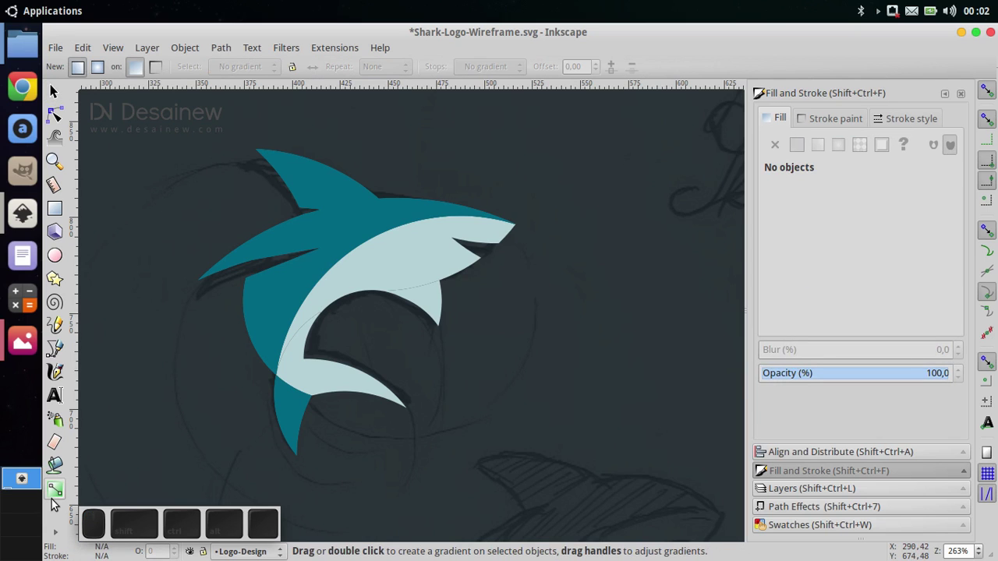
{"action": "scroll", "coordinate": [226, 358], "scroll_direction": "up", "scroll_amount": 2}
{"action": "left_click", "coordinate": [249, 391]}
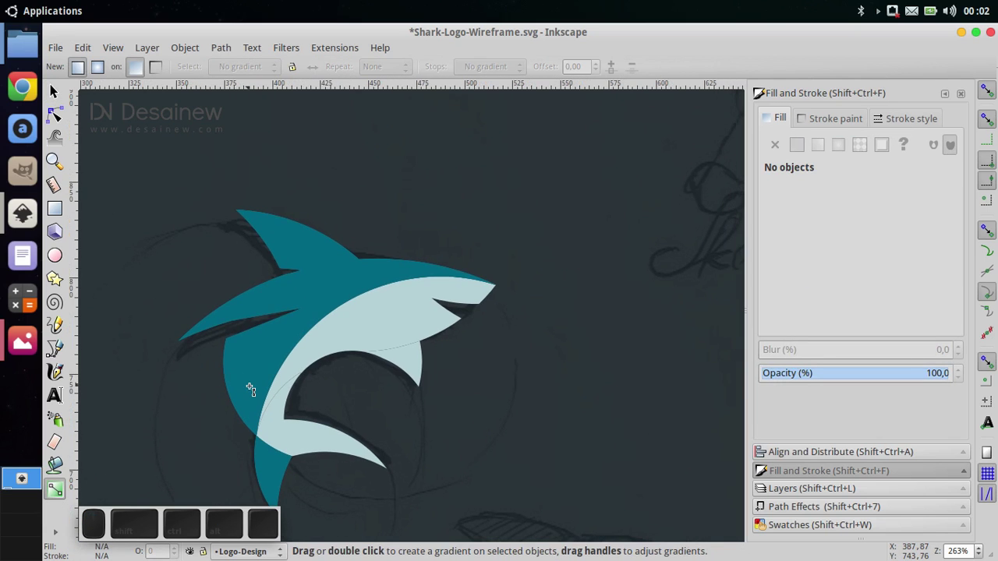
{"action": "left_click_drag", "start_coordinate": [248, 382], "coordinate": [312, 294]}
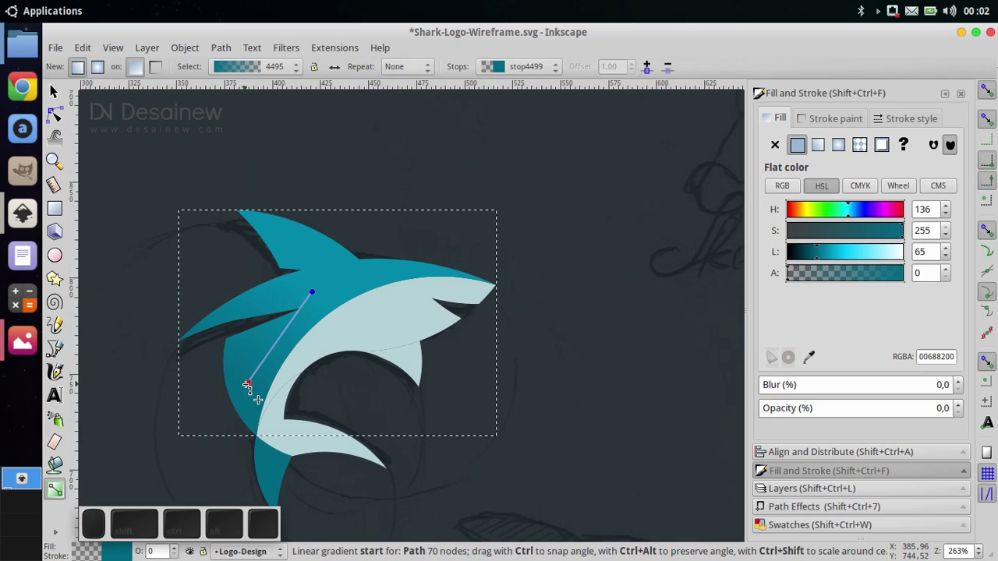
{"action": "mouse_move", "coordinate": [248, 385]}
{"action": "left_mouse_down"}
{"action": "mouse_move", "coordinate": [244, 411]}
{"action": "mouse_move", "coordinate": [239, 369]}
{"action": "left_mouse_up"}
{"action": "scroll", "coordinate": [247, 382], "scroll_direction": "down", "scroll_amount": 2}
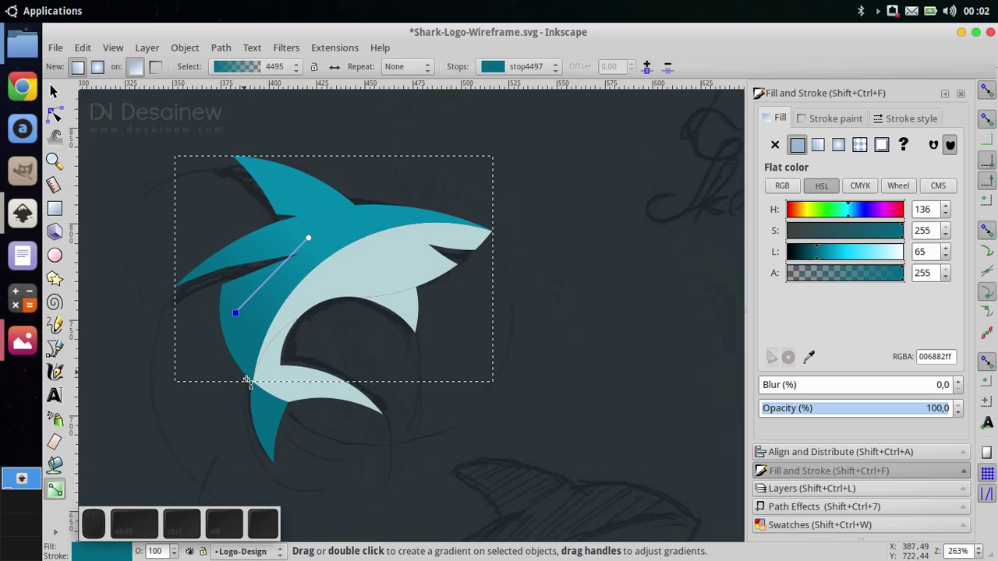
Apply a linear gradient to the dark tail fin copy, opaque near its tip and transparent toward the body joint.
{"action": "scroll", "coordinate": [263, 420], "scroll_direction": "down", "scroll_amount": 2}
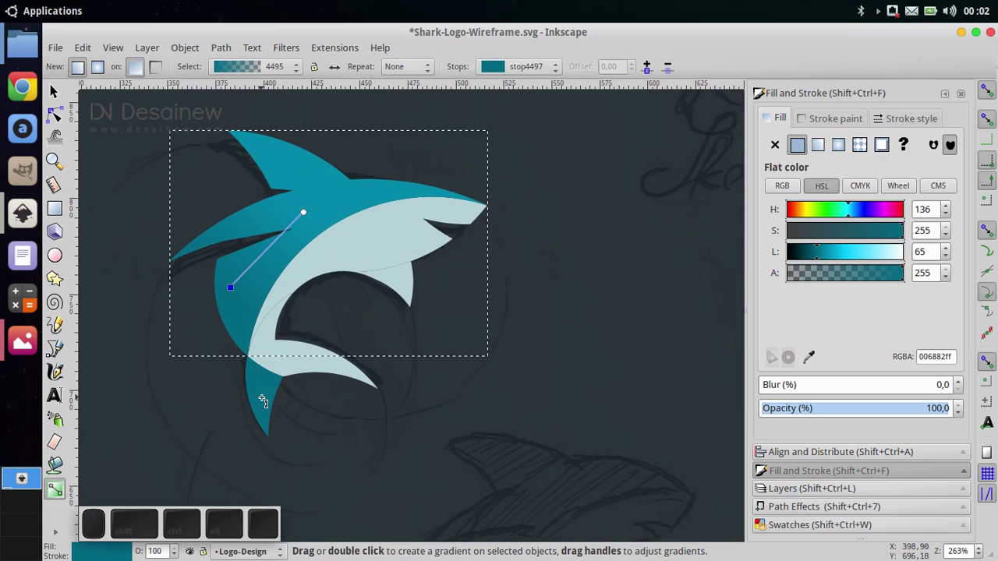
{"action": "left_click", "coordinate": [263, 405]}
{"action": "mouse_move", "coordinate": [265, 400]}
{"action": "left_mouse_down"}
{"action": "mouse_move", "coordinate": [248, 372]}
{"action": "mouse_move", "coordinate": [263, 405]}
{"action": "left_mouse_up"}
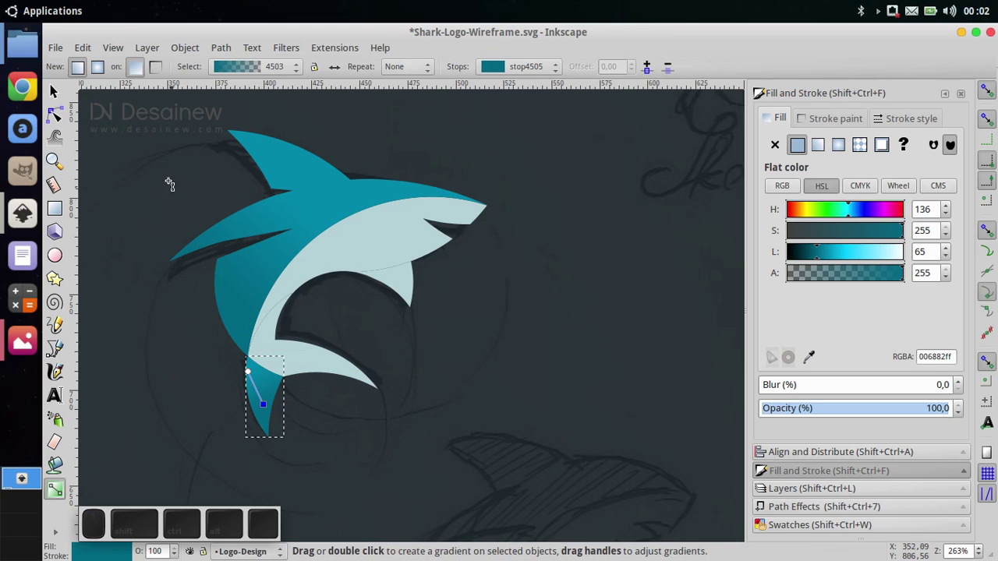
Shift the body gradient's start handle slightly inward from the rear edge, and deselect the body.
{"action": "left_click", "coordinate": [226, 282]}
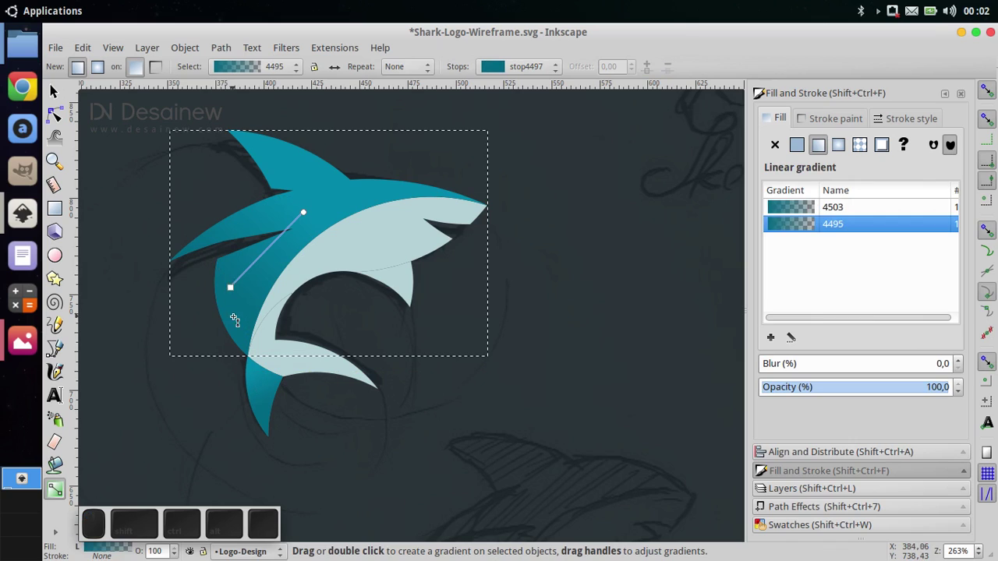
{"action": "left_click_drag", "start_coordinate": [234, 290], "coordinate": [244, 286]}
{"action": "left_click", "coordinate": [53, 92]}
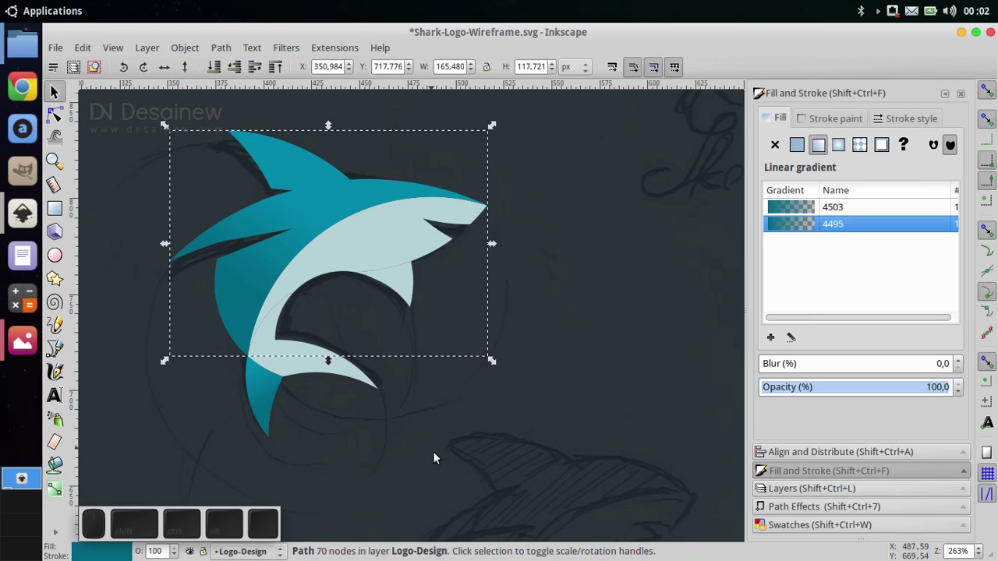
{"action": "left_click", "coordinate": [416, 358]}
Select the pale belly, pectoral fin and tail fin shapes together and duplicate them.
{"action": "scroll", "coordinate": [416, 355], "scroll_direction": "right", "scroll_amount": 1}
{"action": "scroll", "coordinate": [301, 346], "scroll_direction": "up", "scroll_amount": 1}
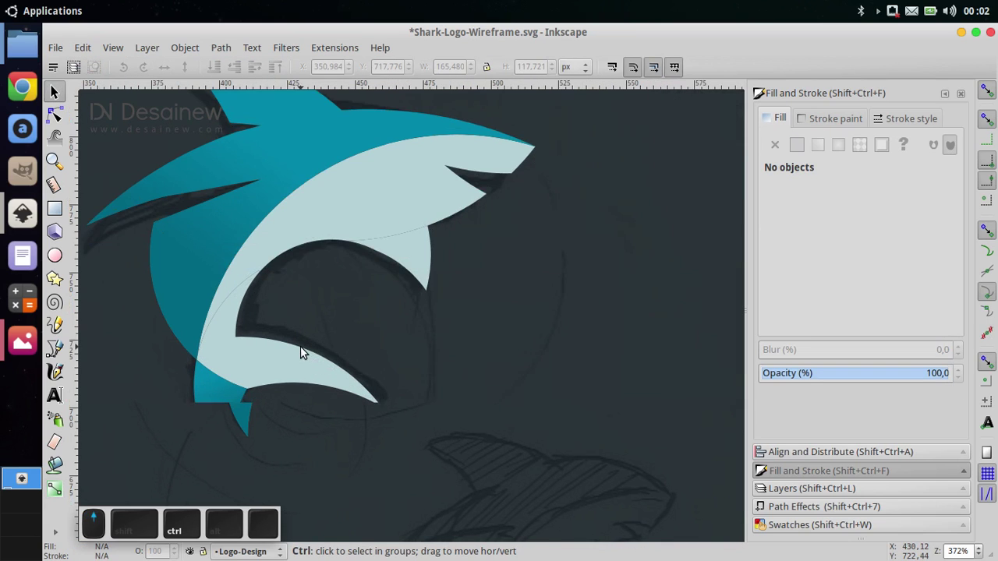
{"action": "left_click", "coordinate": [283, 375]}
{"action": "left_click", "coordinate": [398, 209], "text": "shift"}
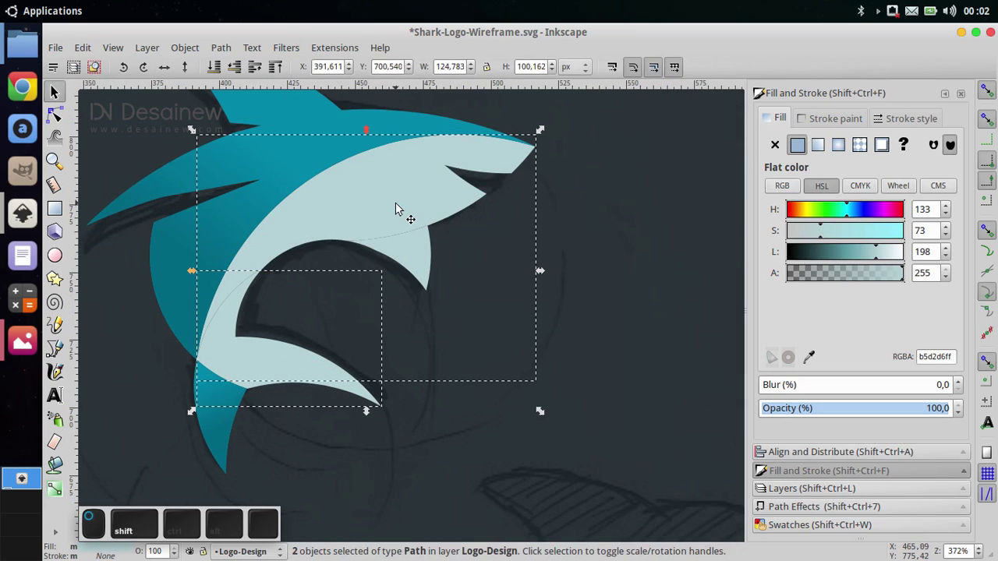
{"action": "left_click", "coordinate": [419, 263], "text": "shift"}
{"action": "left_click_drag", "start_coordinate": [398, 209], "coordinate": [441, 227]}
{"action": "key", "text": "ctrl+z"}
{"action": "scroll", "coordinate": [335, 316], "scroll_direction": "up", "scroll_amount": 1}
{"action": "scroll", "coordinate": [335, 316], "scroll_direction": "right", "scroll_amount": 1}
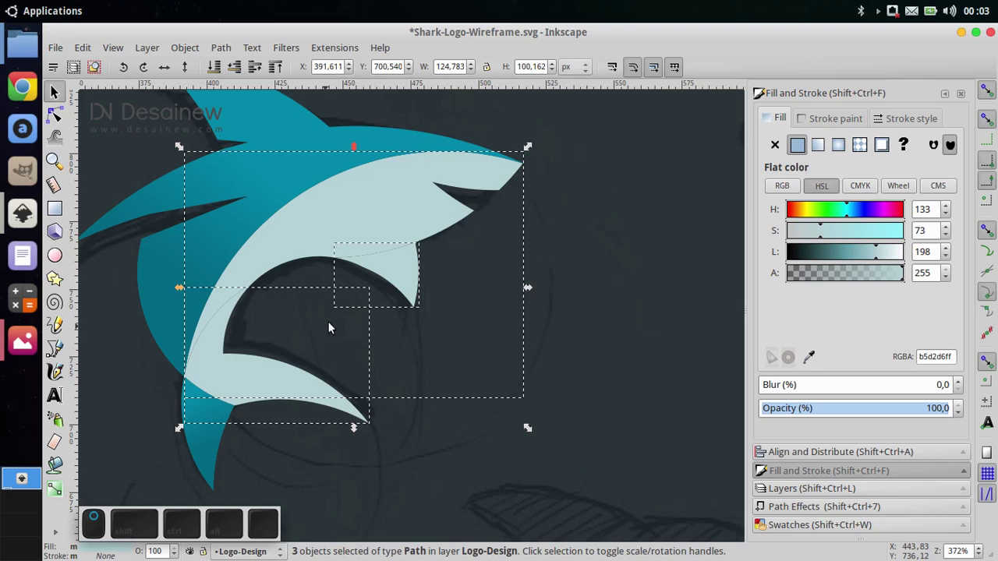
{"action": "right_click", "coordinate": [310, 242]}
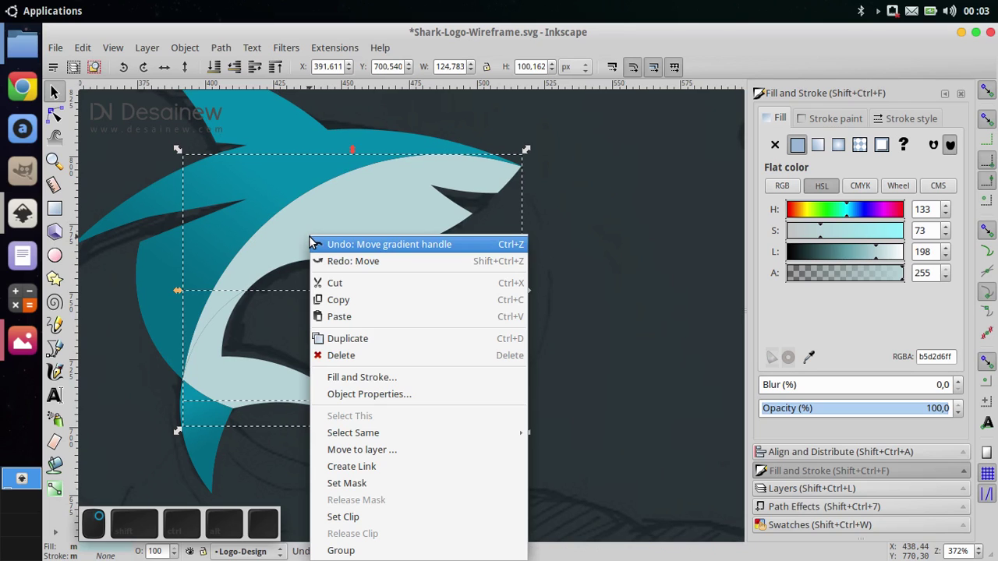
{"action": "left_click", "coordinate": [392, 343]}
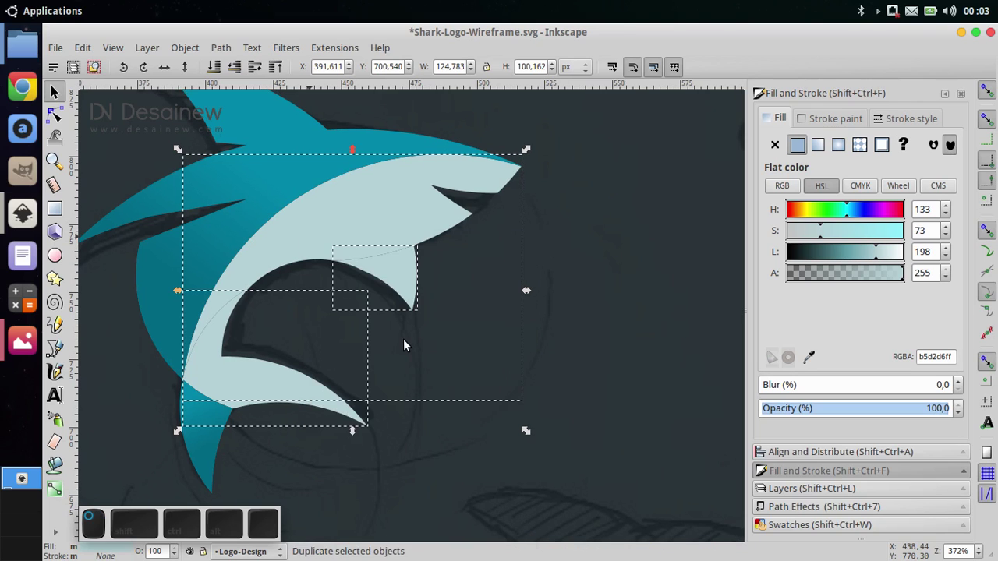
Unite the three duplicated pale shapes with Union, lower the merged path to the bottom, and deselect it.
{"action": "left_click", "coordinate": [221, 48]}
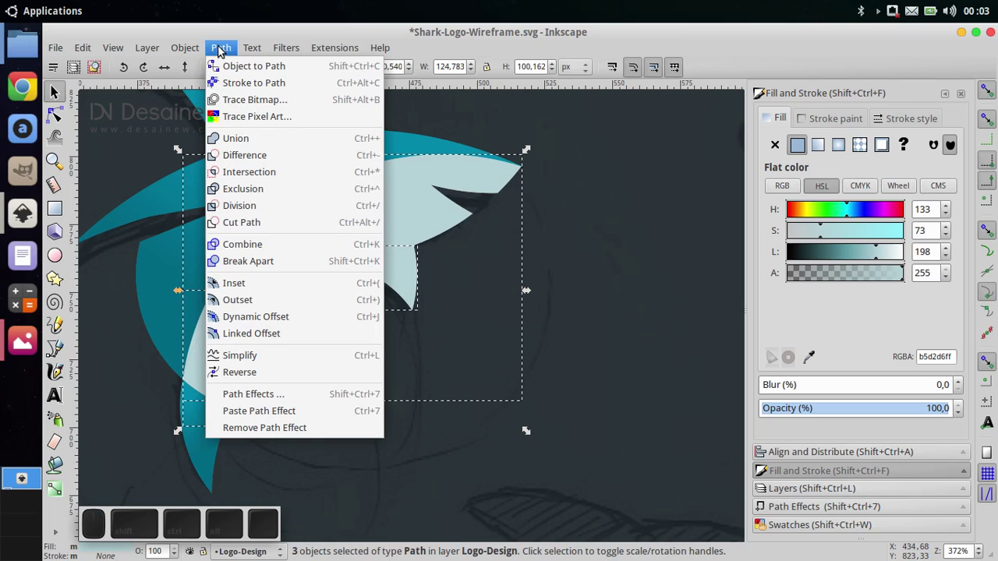
{"action": "left_click", "coordinate": [290, 143]}
{"action": "left_click_drag", "start_coordinate": [318, 252], "coordinate": [428, 287]}
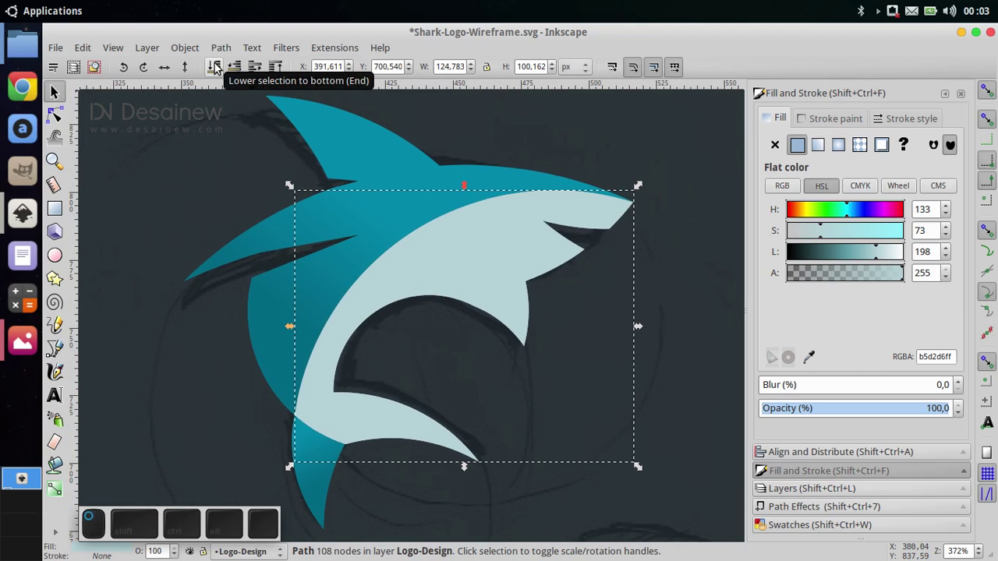
{"action": "left_click_drag", "start_coordinate": [470, 310], "coordinate": [448, 297]}
{"action": "left_click", "coordinate": [519, 341]}
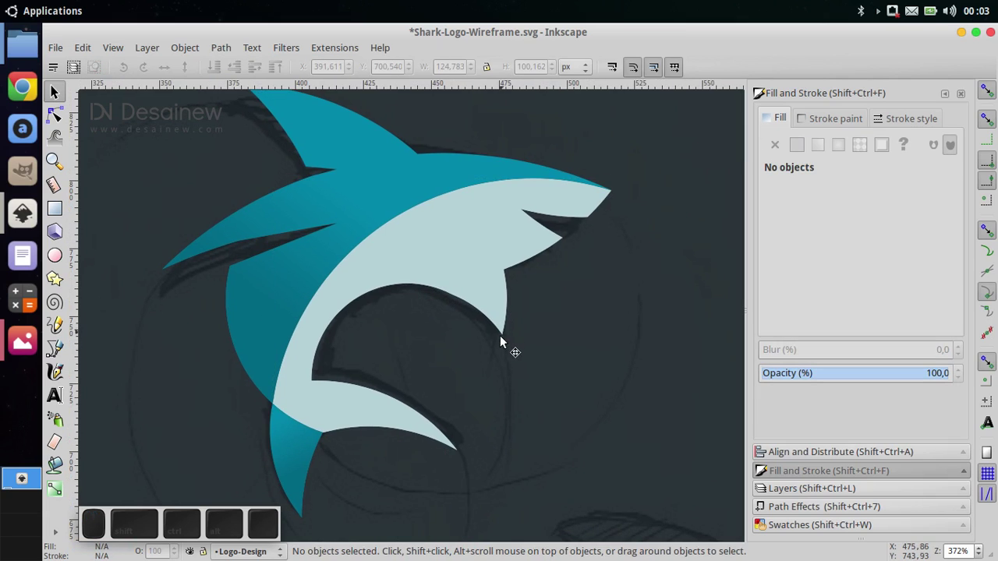
Select the pale pectoral fin, belly and tail fin together, darken their flat fill to lightness 135, and deselect them.
{"action": "left_click_drag", "start_coordinate": [442, 372], "coordinate": [415, 372]}
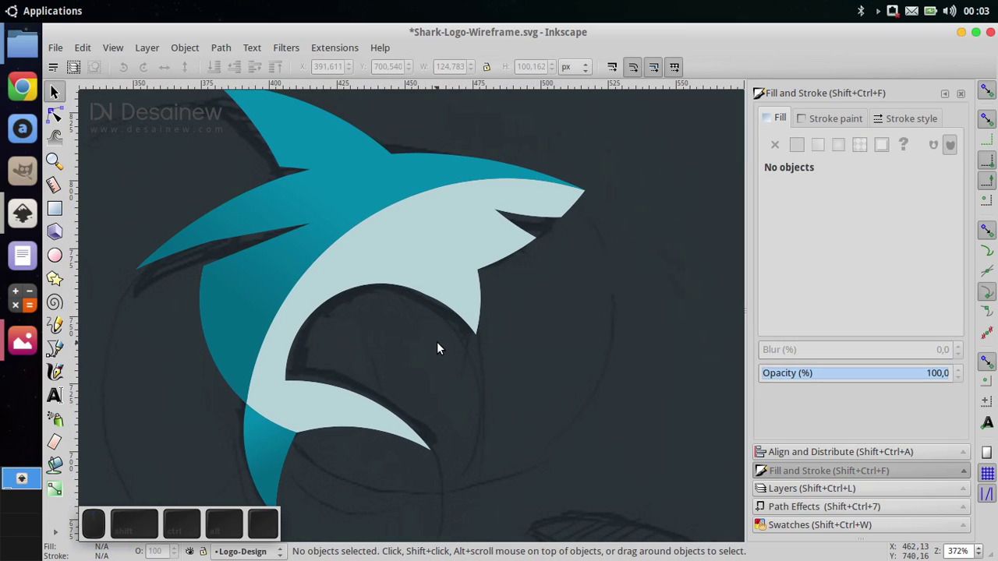
{"action": "left_click", "coordinate": [476, 297]}
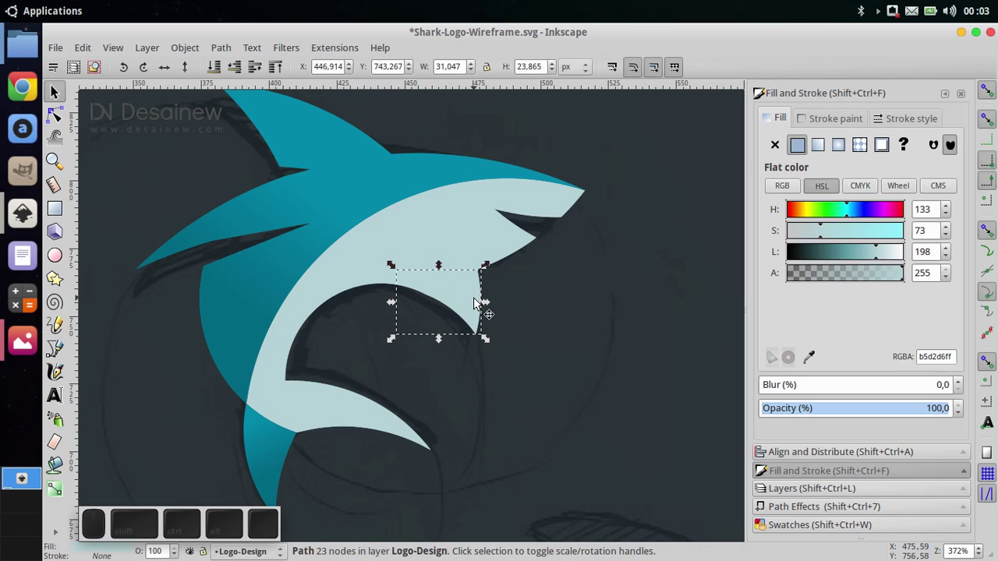
{"action": "left_click", "coordinate": [472, 232], "text": "shift"}
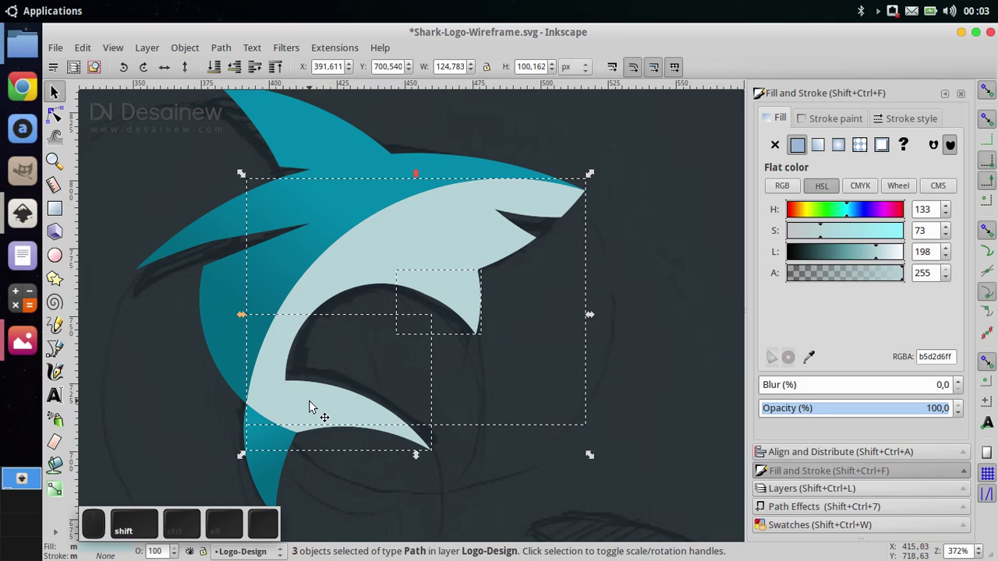
{"action": "left_click_drag", "start_coordinate": [319, 412], "coordinate": [494, 307]}
{"action": "key", "text": "ctrl+z"}
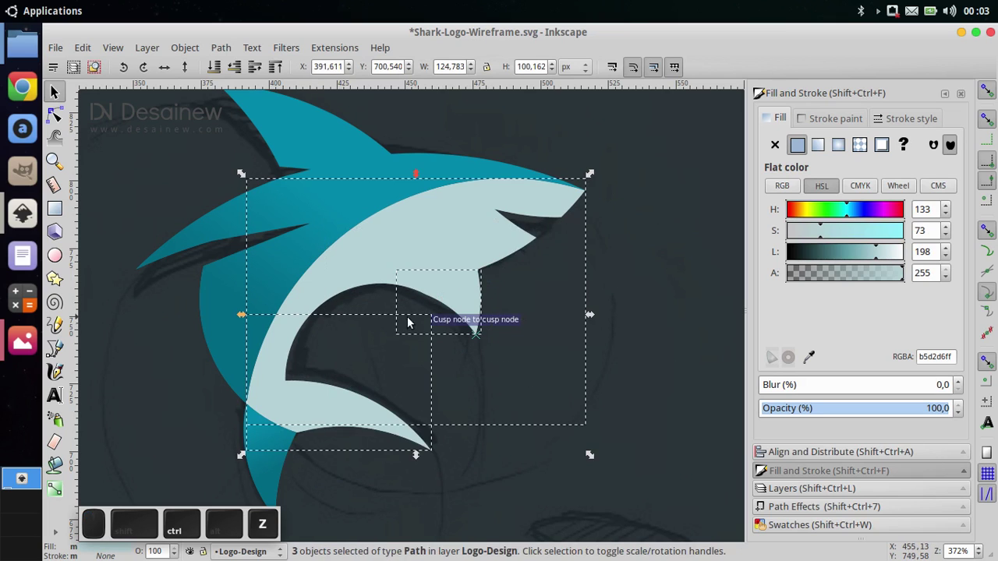
{"action": "scroll", "coordinate": [348, 312], "scroll_direction": "down", "scroll_amount": 1}
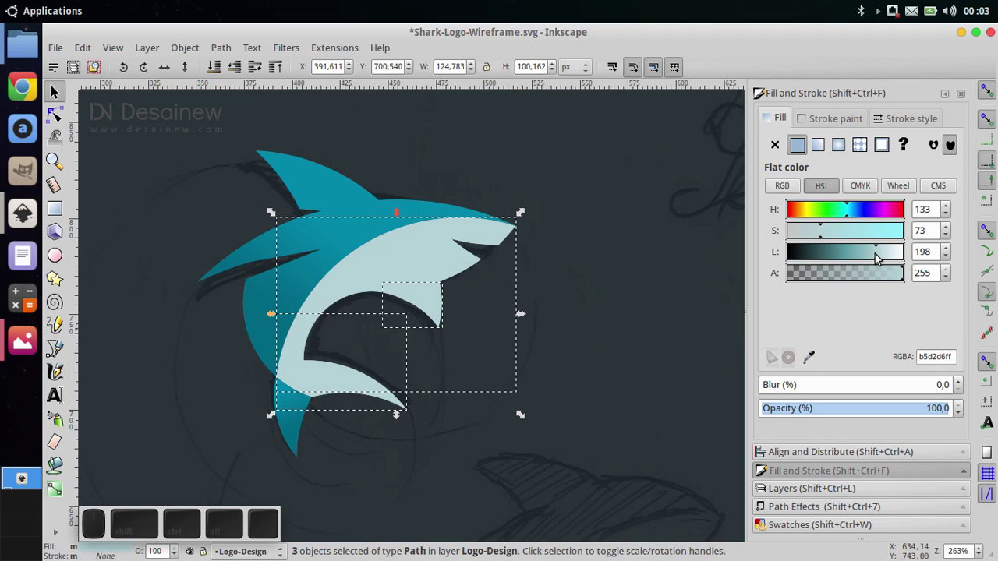
{"action": "left_click_drag", "start_coordinate": [876, 258], "coordinate": [847, 257]}
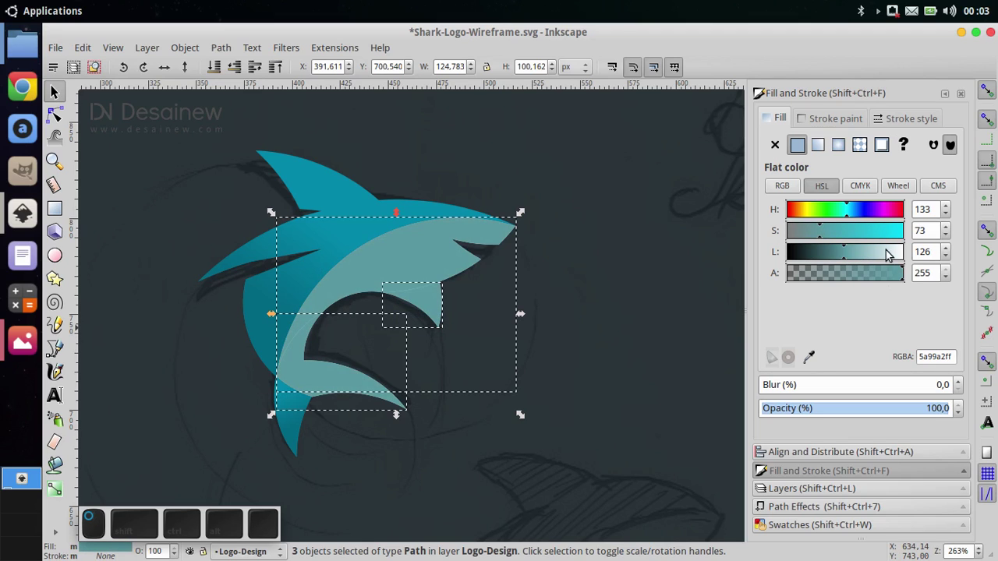
{"action": "left_click", "coordinate": [947, 249]}
{"action": "left_click", "coordinate": [947, 248]}
{"action": "left_click", "coordinate": [947, 249]}
{"action": "left_click", "coordinate": [947, 249]}
{"action": "left_click", "coordinate": [947, 249]}
{"action": "left_click", "coordinate": [947, 249]}
{"action": "left_click", "coordinate": [947, 248]}
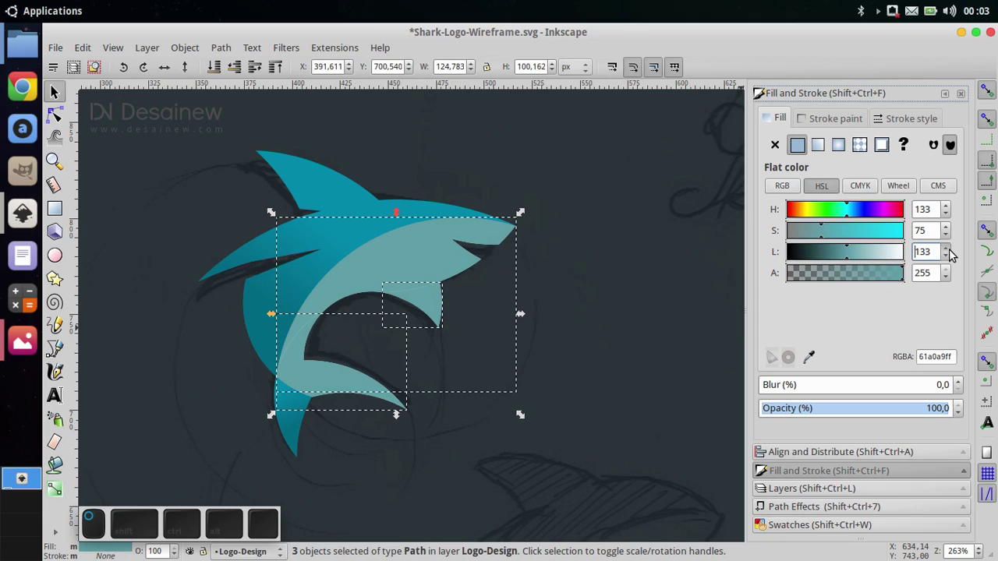
{"action": "left_click_drag", "start_coordinate": [363, 319], "coordinate": [346, 311]}
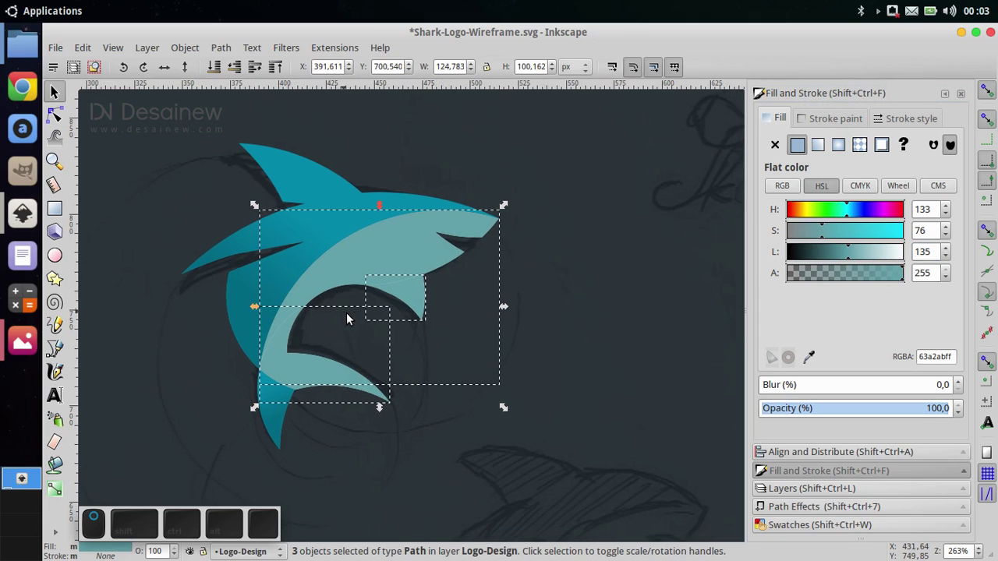
{"action": "left_click", "coordinate": [334, 429]}
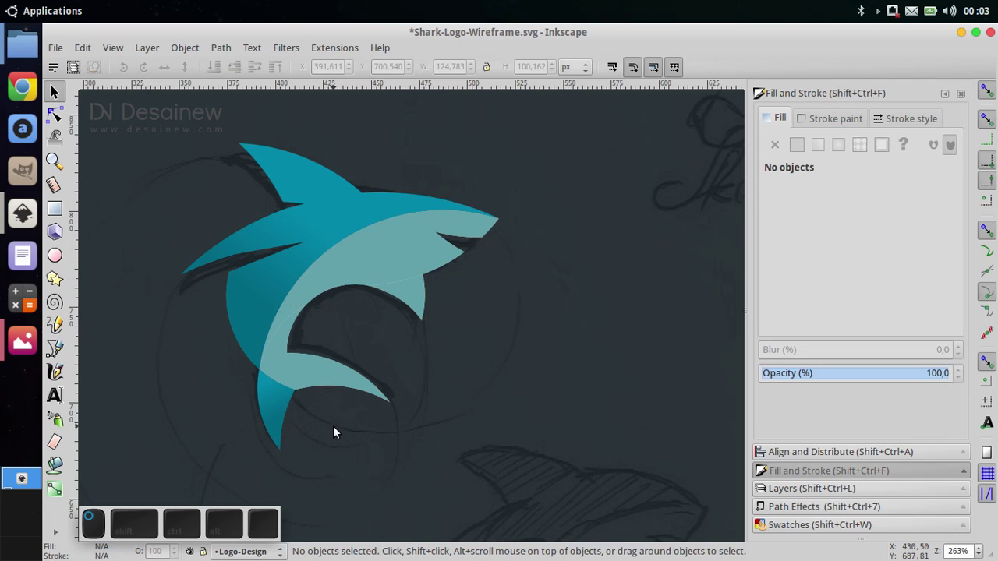
Apply a linear gradient to the darker pectoral fin, opaque near its middle and transparent at its tip.
{"action": "left_click", "coordinate": [55, 493]}
{"action": "scroll", "coordinate": [350, 301], "scroll_direction": "up", "scroll_amount": 2, "text": "ctrl"}
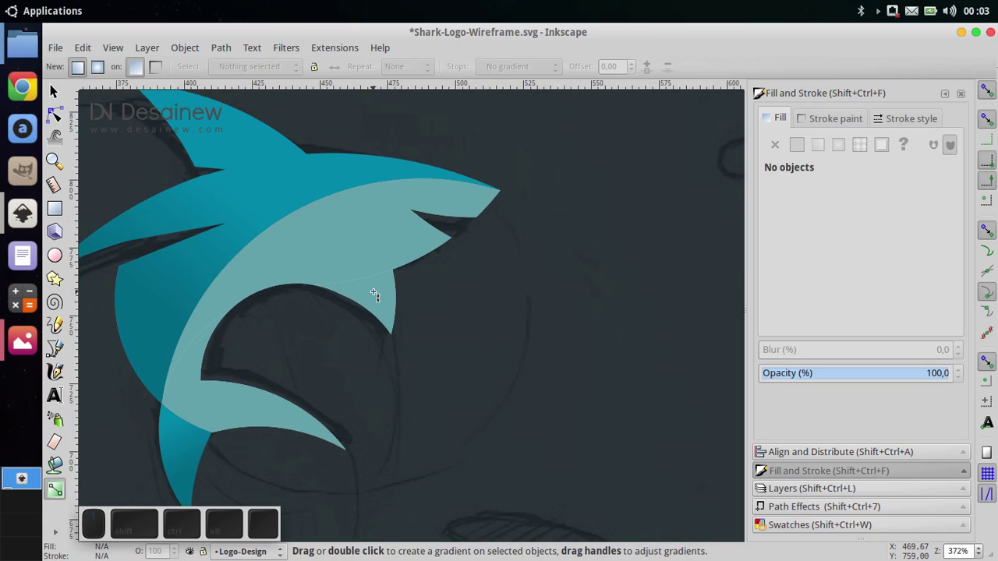
{"action": "left_click", "coordinate": [374, 295]}
{"action": "left_click_drag", "start_coordinate": [373, 292], "coordinate": [389, 334]}
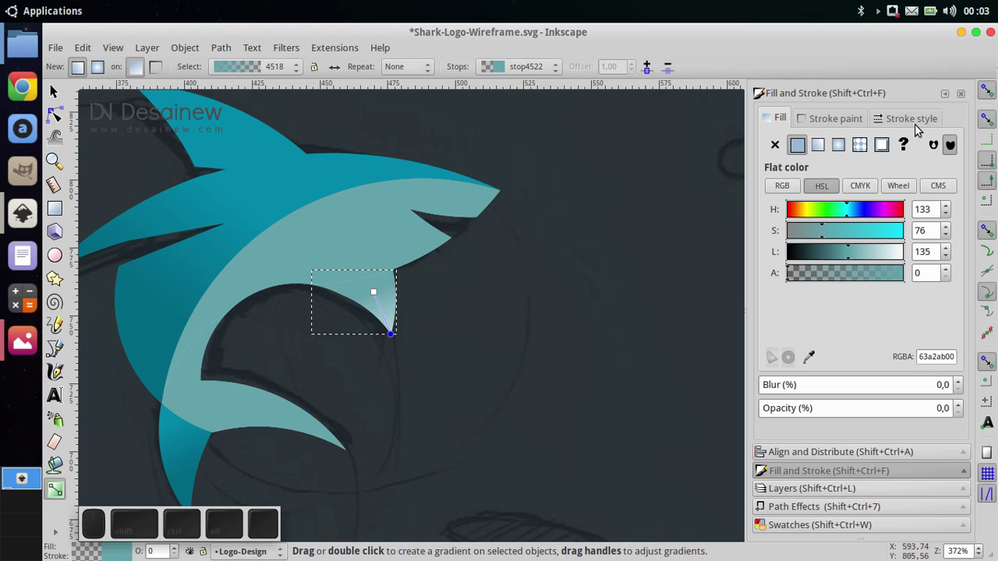
Turn off snapping and move the pectoral fin gradient's handles so it starts near the belly joint and fades out by mid-fin.
{"action": "left_click", "coordinate": [986, 87]}
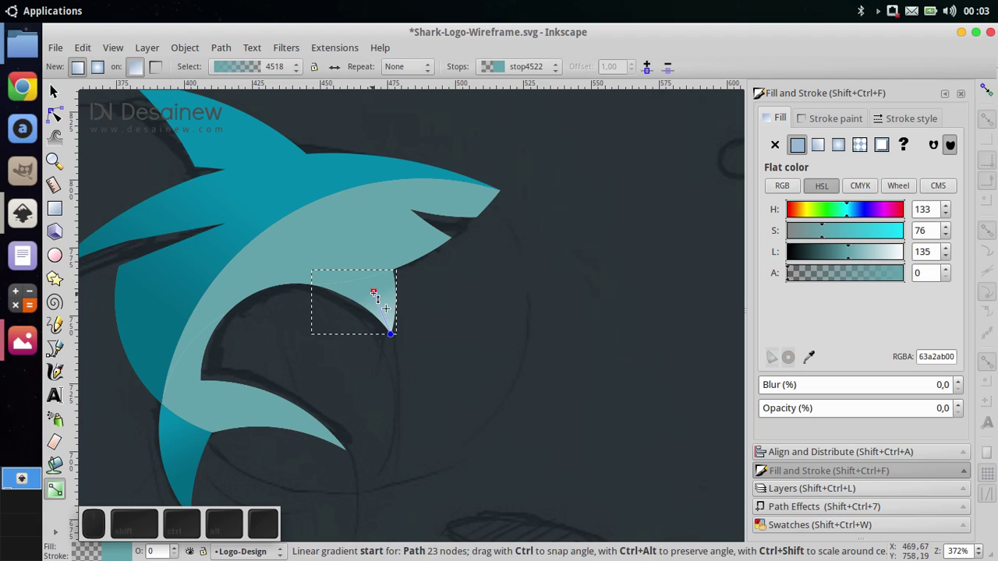
{"action": "left_click_drag", "start_coordinate": [373, 292], "coordinate": [357, 260]}
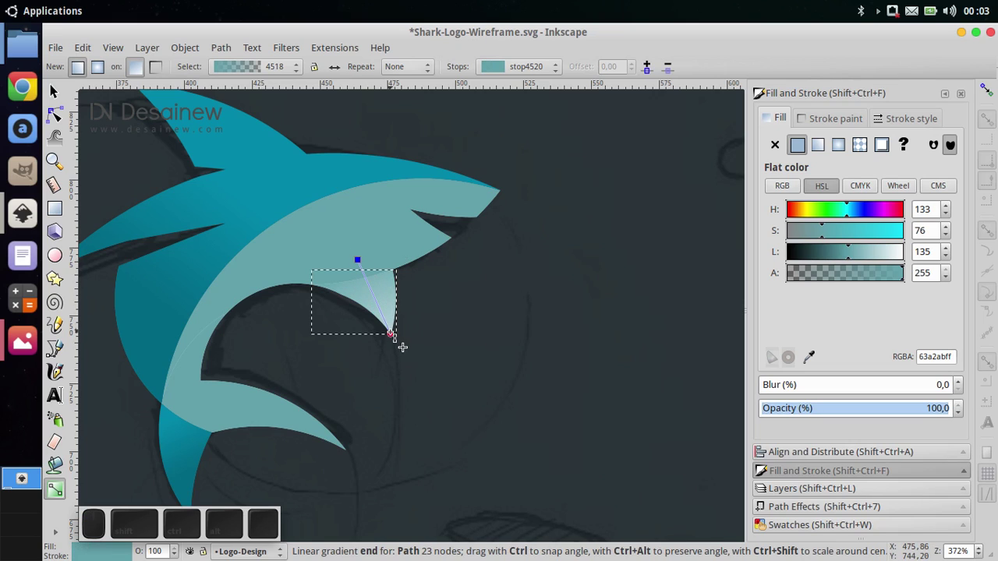
{"action": "left_click_drag", "start_coordinate": [392, 337], "coordinate": [375, 308]}
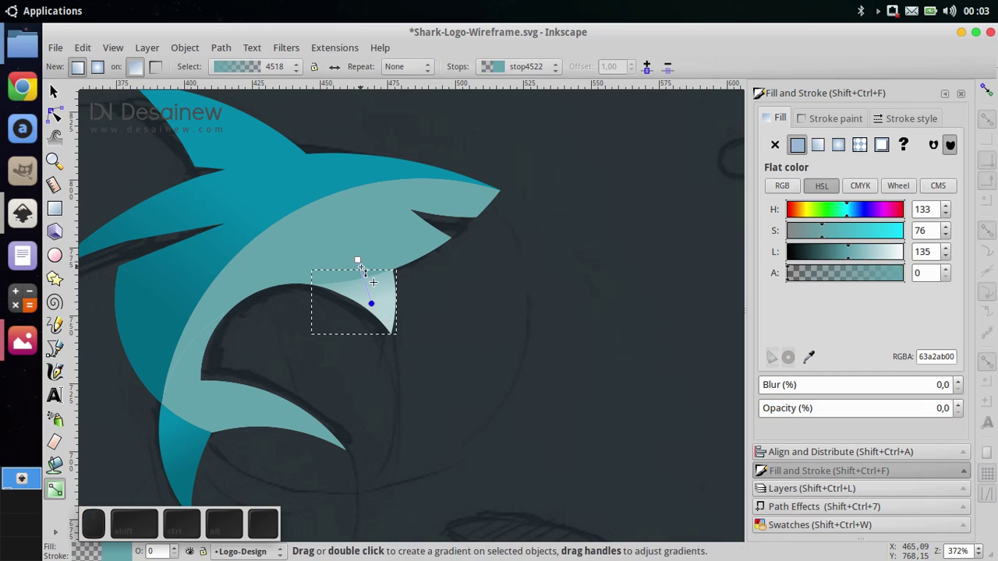
{"action": "left_click_drag", "start_coordinate": [357, 259], "coordinate": [360, 278]}
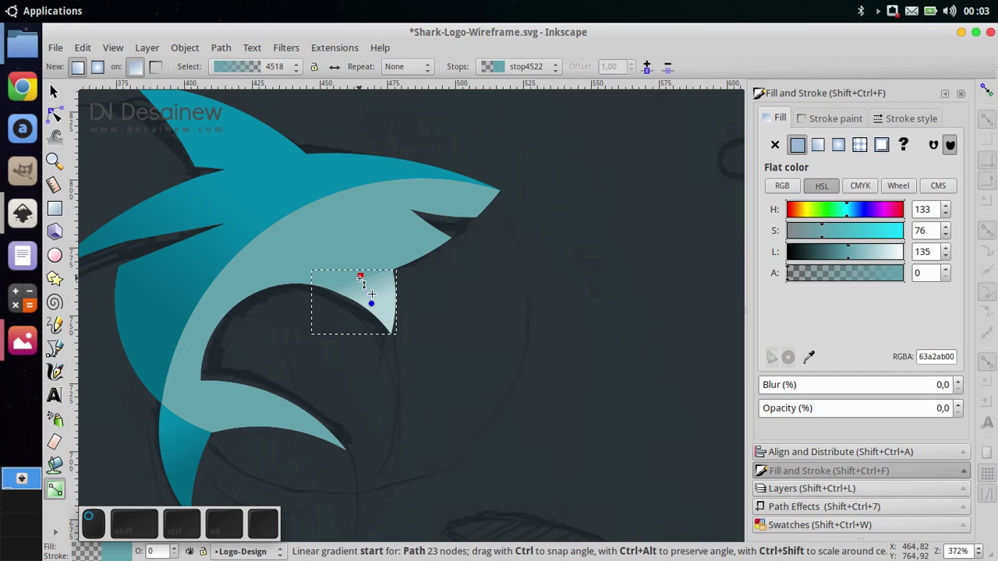
Apply a linear gradient to the belly, opaque from beside the inner rear curve and transparent at the upper back edge.
{"action": "left_click", "coordinate": [315, 248]}
{"action": "left_click_drag", "start_coordinate": [298, 267], "coordinate": [357, 233]}
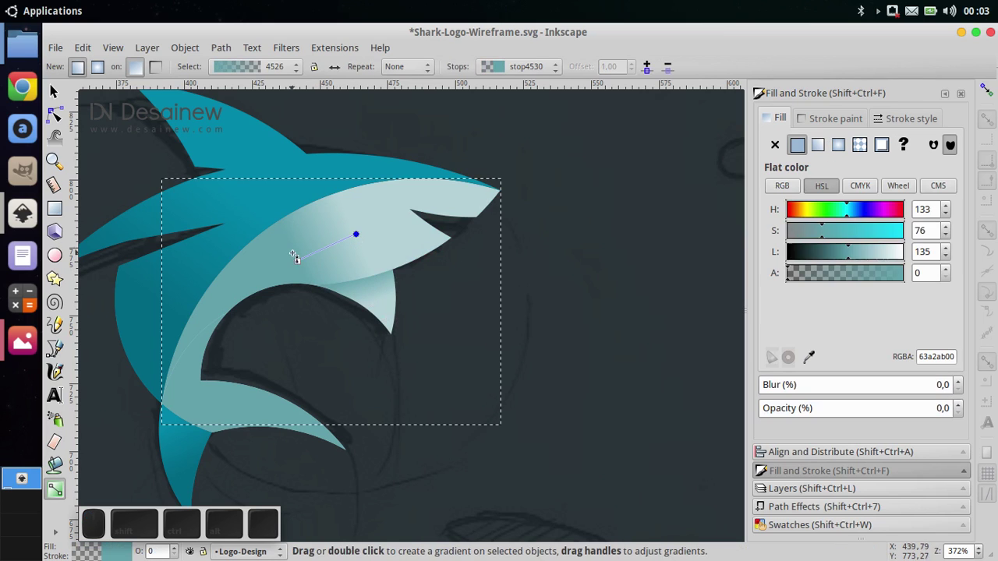
{"action": "left_click_drag", "start_coordinate": [298, 264], "coordinate": [225, 347]}
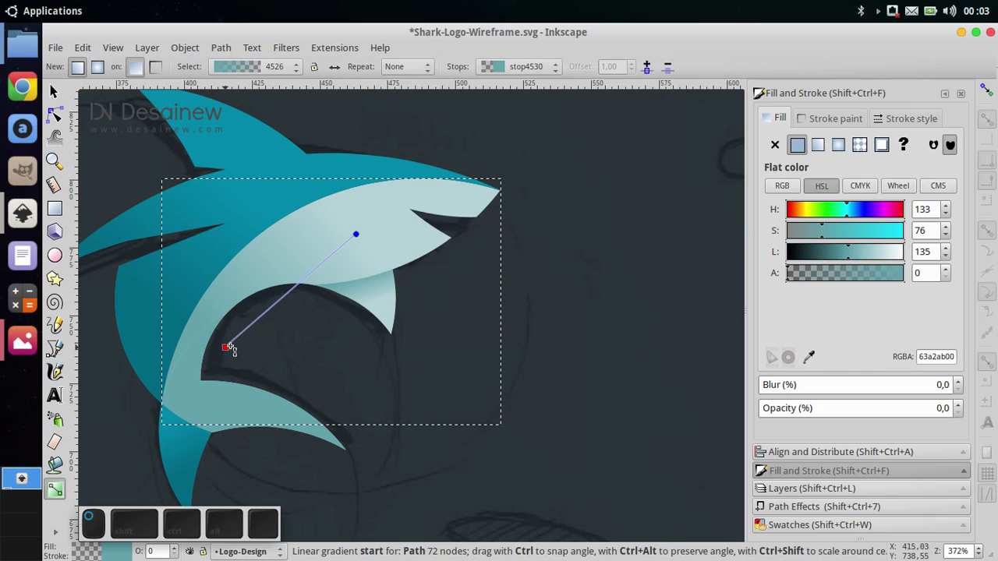
{"action": "left_click", "coordinate": [355, 233]}
{"action": "left_click_drag", "start_coordinate": [356, 234], "coordinate": [270, 224]}
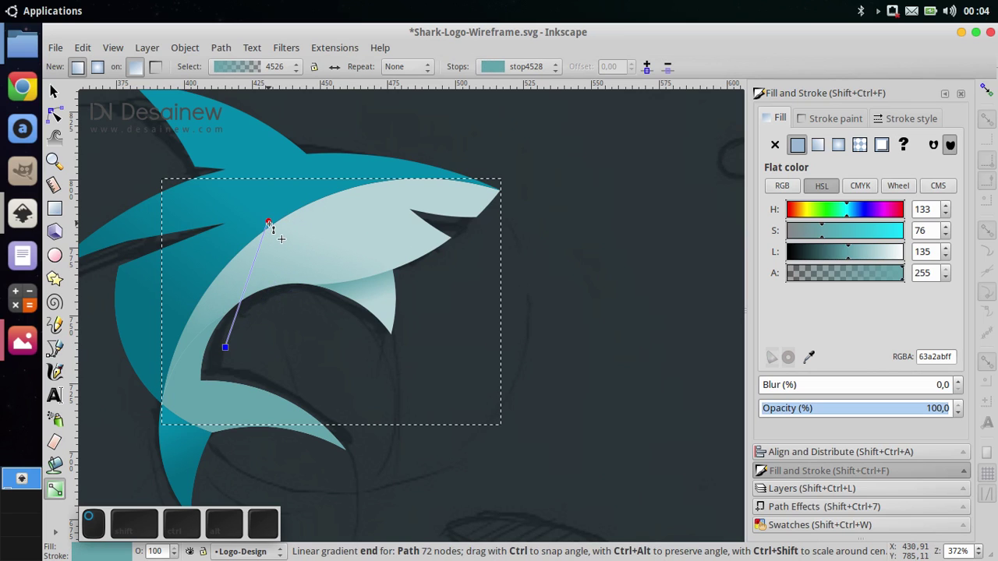
Apply a linear gradient to the pale tail fin, opaque just below its lower edge and transparent up toward the belly, and deselect it.
{"action": "left_click", "coordinate": [236, 413]}
{"action": "mouse_move", "coordinate": [245, 414]}
{"action": "left_mouse_down"}
{"action": "mouse_move", "coordinate": [193, 382]}
{"action": "mouse_move", "coordinate": [193, 364]}
{"action": "left_mouse_up"}
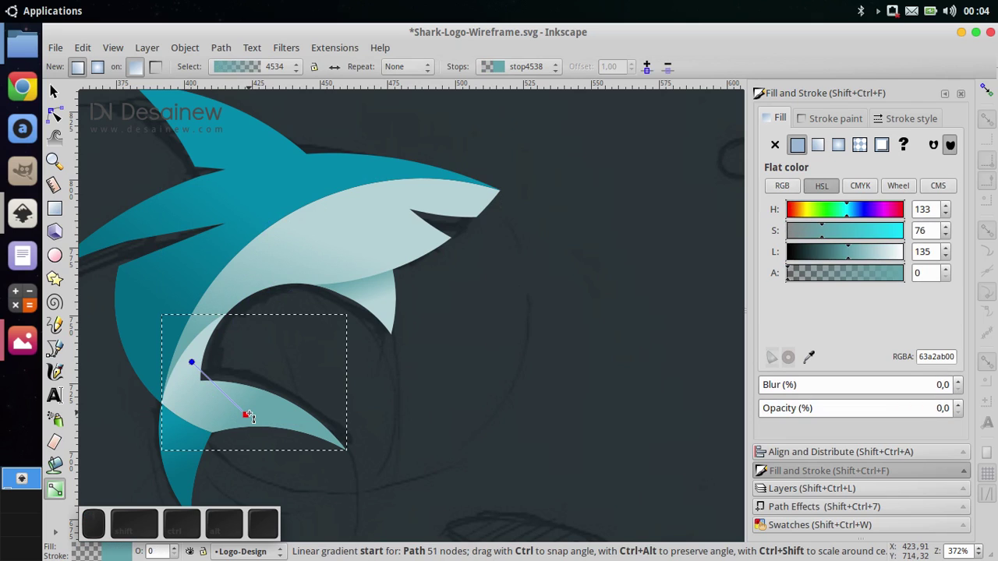
{"action": "left_click_drag", "start_coordinate": [245, 414], "coordinate": [209, 453]}
{"action": "left_click", "coordinate": [193, 364]}
{"action": "scroll", "coordinate": [445, 293], "scroll_direction": "down", "scroll_amount": 2}
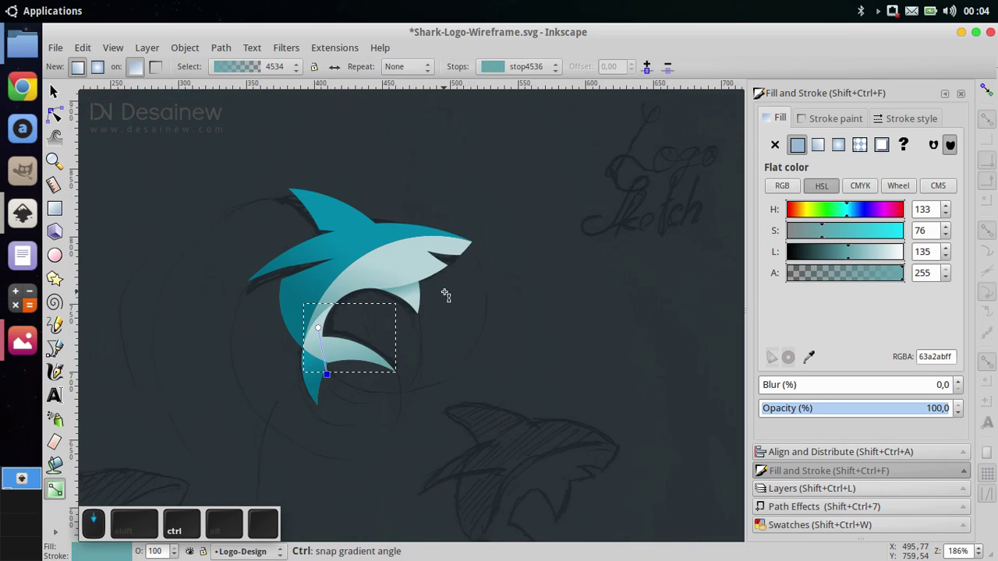
{"action": "left_click_drag", "start_coordinate": [428, 338], "coordinate": [384, 332]}
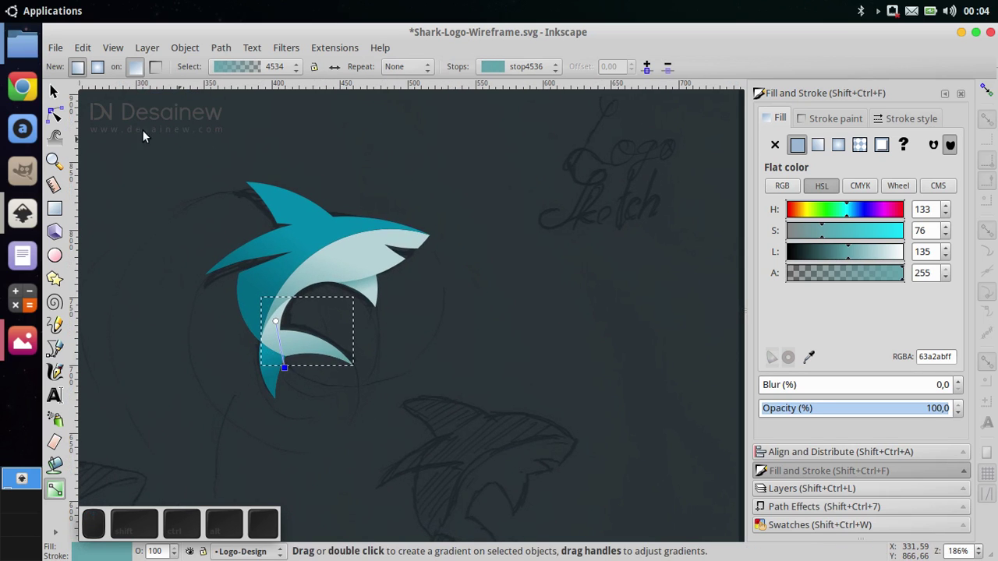
{"action": "left_click", "coordinate": [54, 91]}
{"action": "left_click", "coordinate": [213, 234]}
Hide the Sketch layer so the shark logo stands alone on the dark background.
{"action": "left_click_drag", "start_coordinate": [357, 372], "coordinate": [337, 380]}
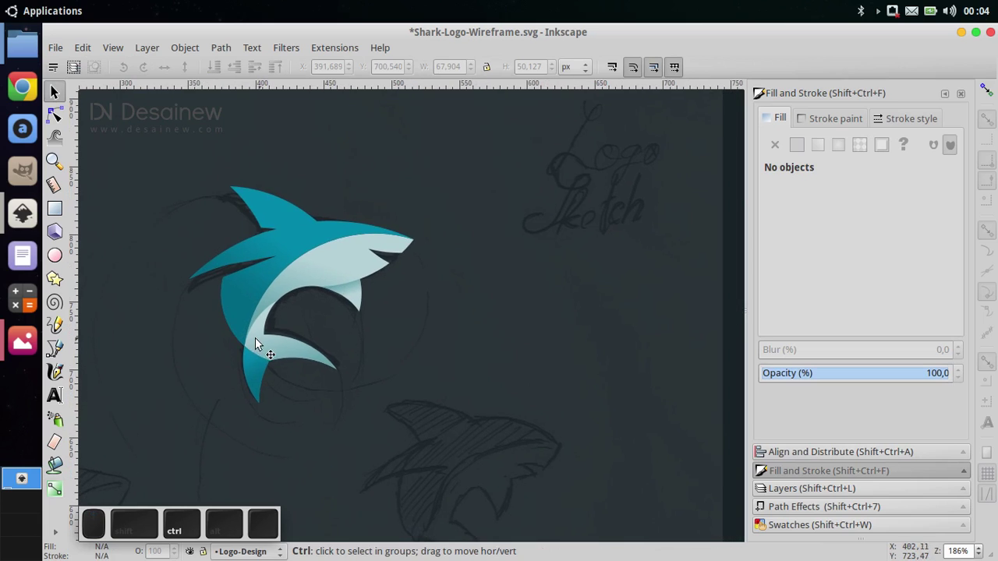
{"action": "scroll", "coordinate": [255, 337], "scroll_direction": "down", "scroll_amount": 1}
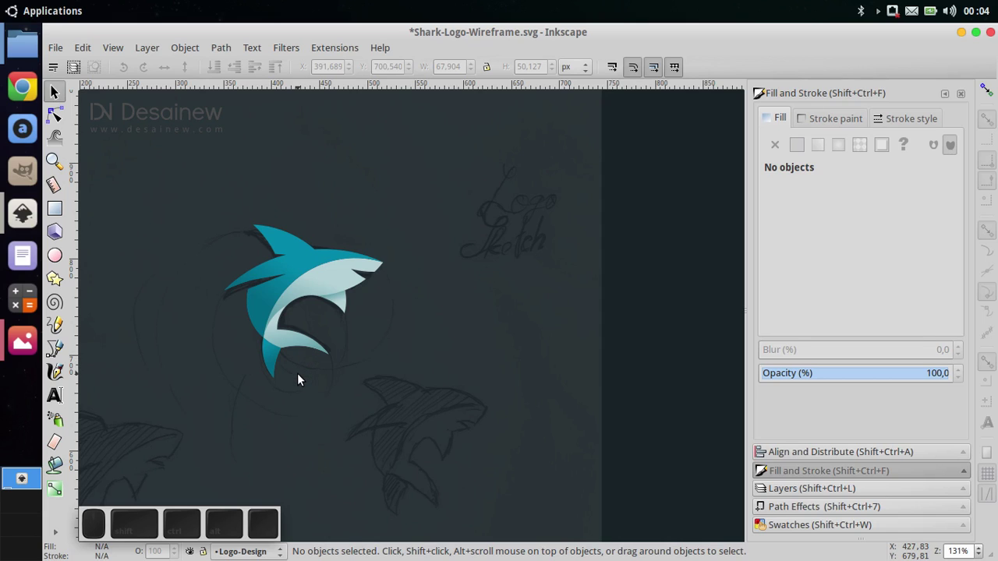
{"action": "left_click_drag", "start_coordinate": [309, 395], "coordinate": [339, 413]}
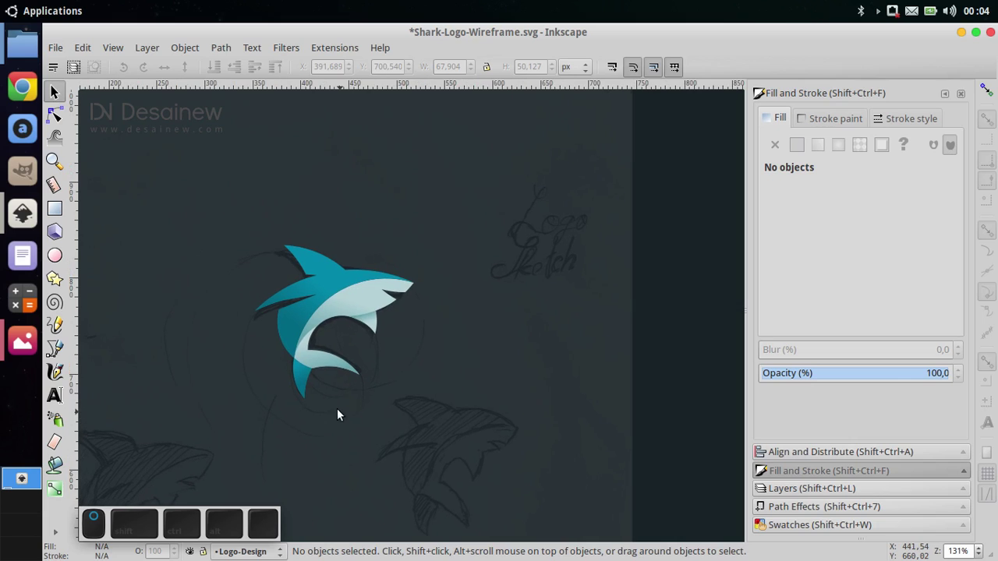
{"action": "left_click", "coordinate": [789, 490]}
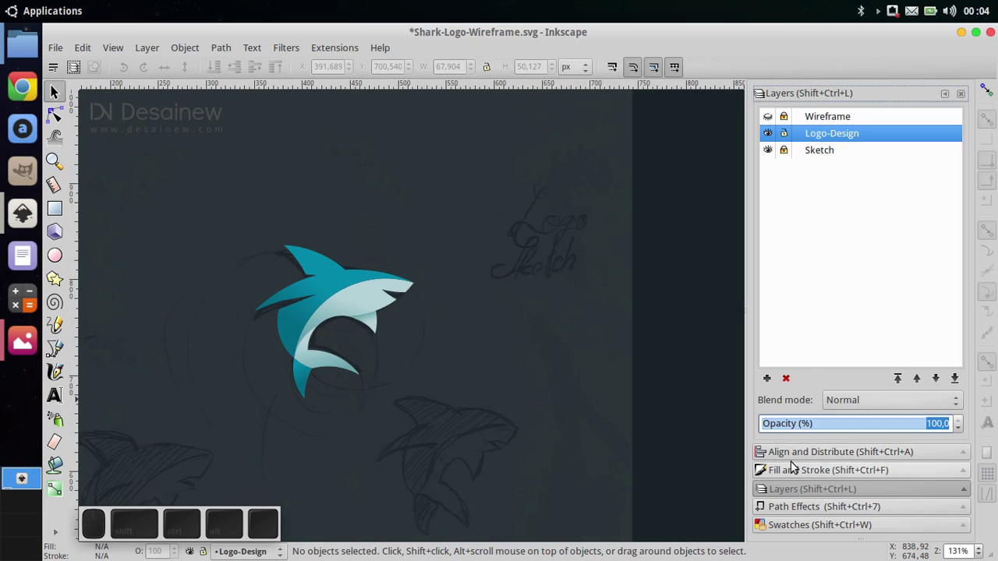
{"action": "mouse_move", "coordinate": [571, 289]}
{"action": "left_mouse_down"}
{"action": "mouse_move", "coordinate": [579, 299]}
{"action": "mouse_move", "coordinate": [600, 291]}
{"action": "left_mouse_up"}
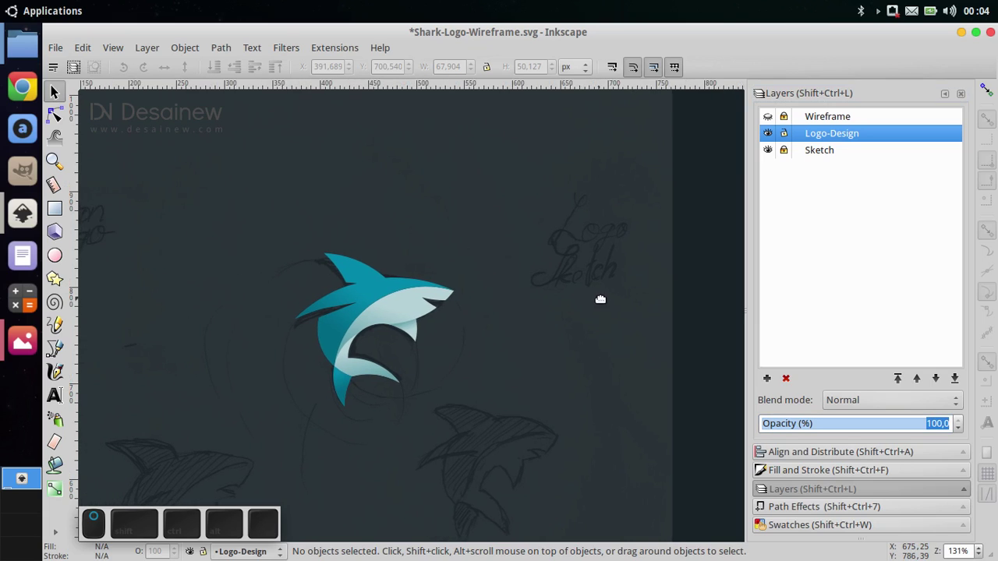
{"action": "left_click", "coordinate": [768, 150]}
{"action": "left_click_drag", "start_coordinate": [462, 300], "coordinate": [491, 300]}
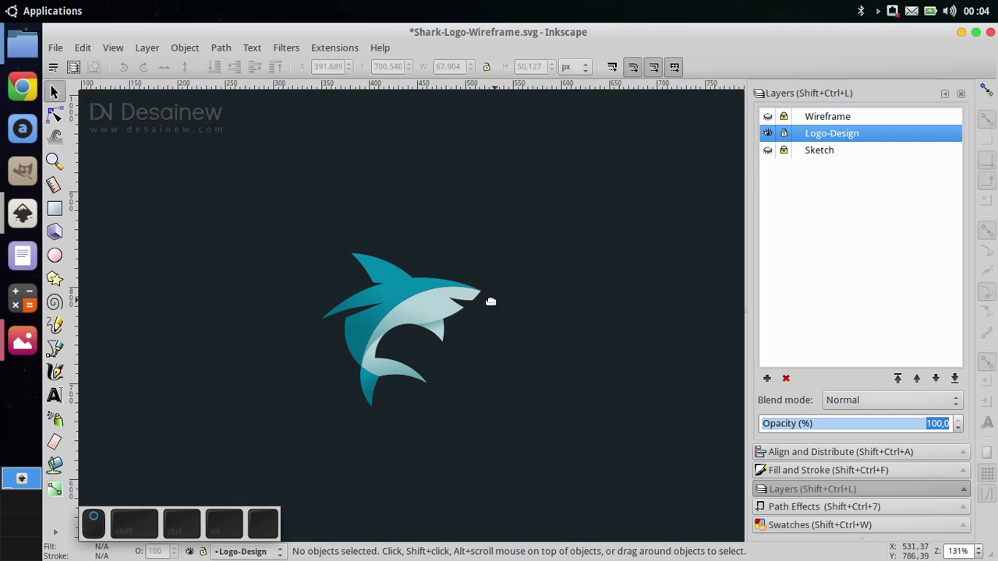
Toggle the Wireframe layer's visibility to compare the logo with its construction circles, leaving the layer shown.
{"action": "left_click", "coordinate": [768, 117]}
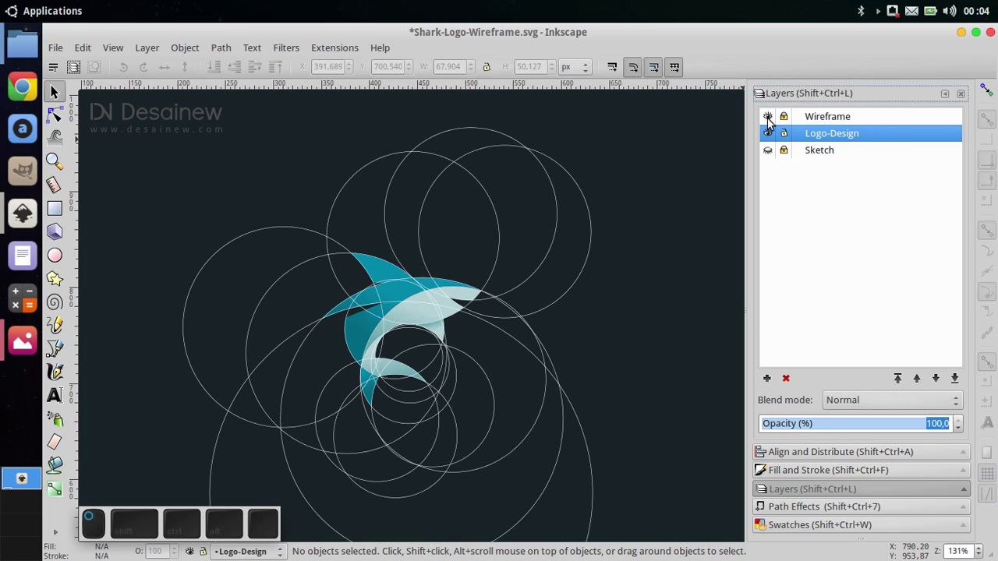
{"action": "scroll", "coordinate": [537, 258], "scroll_direction": "down", "scroll_amount": 3}
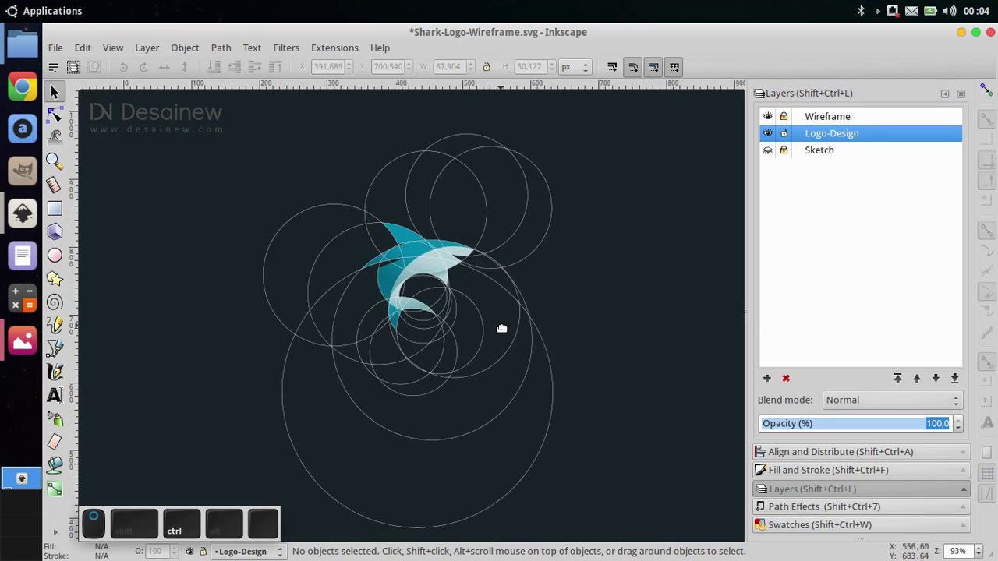
{"action": "left_click", "coordinate": [768, 117]}
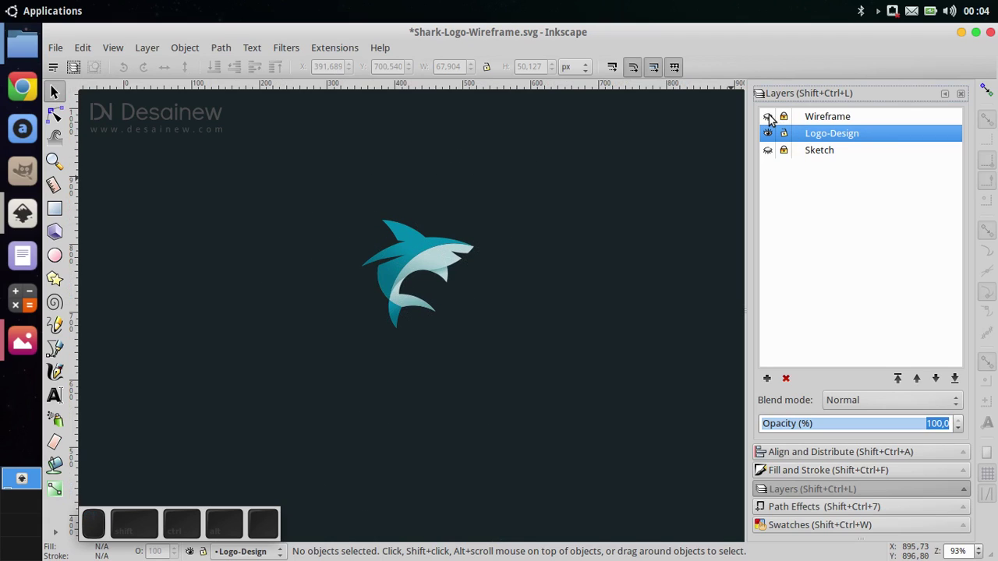
{"action": "left_click", "coordinate": [767, 117]}
{"action": "left_click", "coordinate": [768, 117]}
{"action": "left_click", "coordinate": [768, 117]}
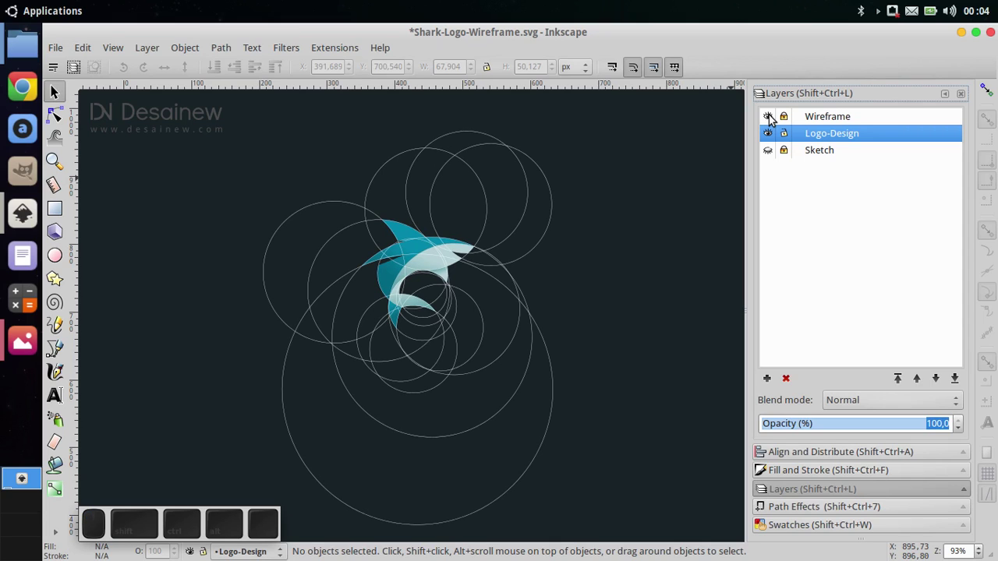
Minimize the drawing window to reveal the desktop.
{"action": "left_click", "coordinate": [961, 33]}
{"action": "left_click", "coordinate": [856, 81]}
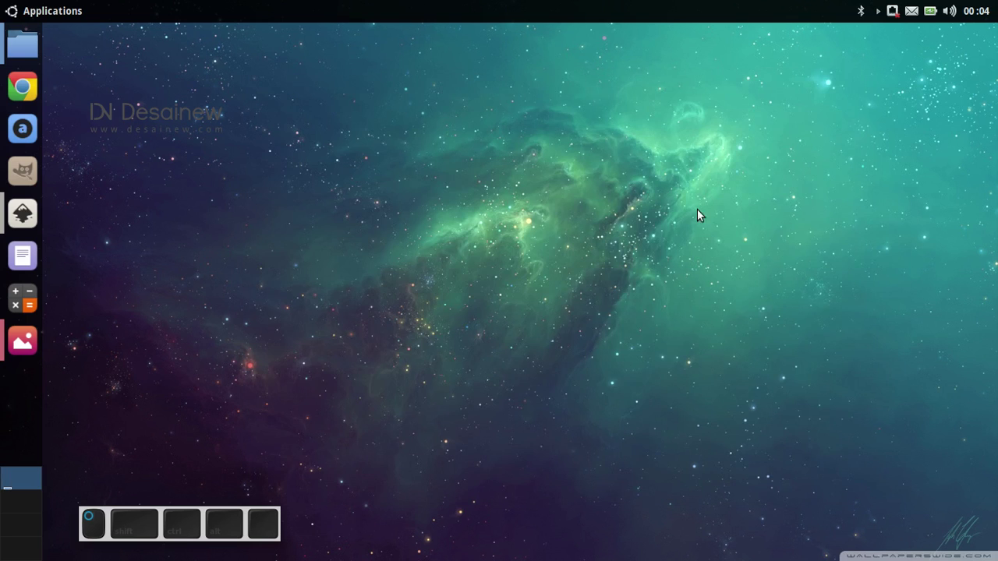